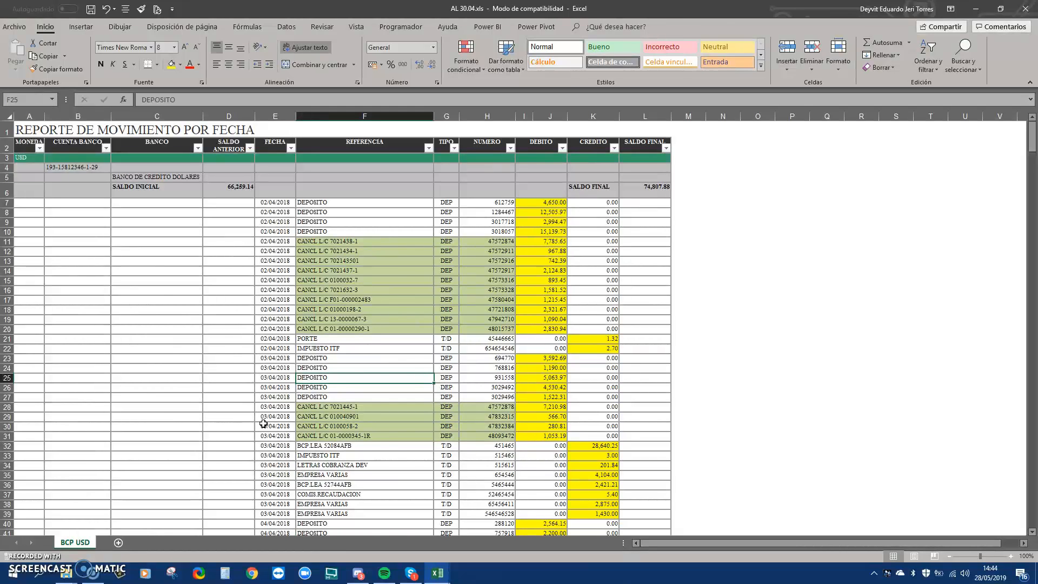
# Check the BCP USD debits 2,321.67, 2,830.94 and 1,090.04 and the 1.32 credit in the status-bar sum
pyautogui.click(531, 311)
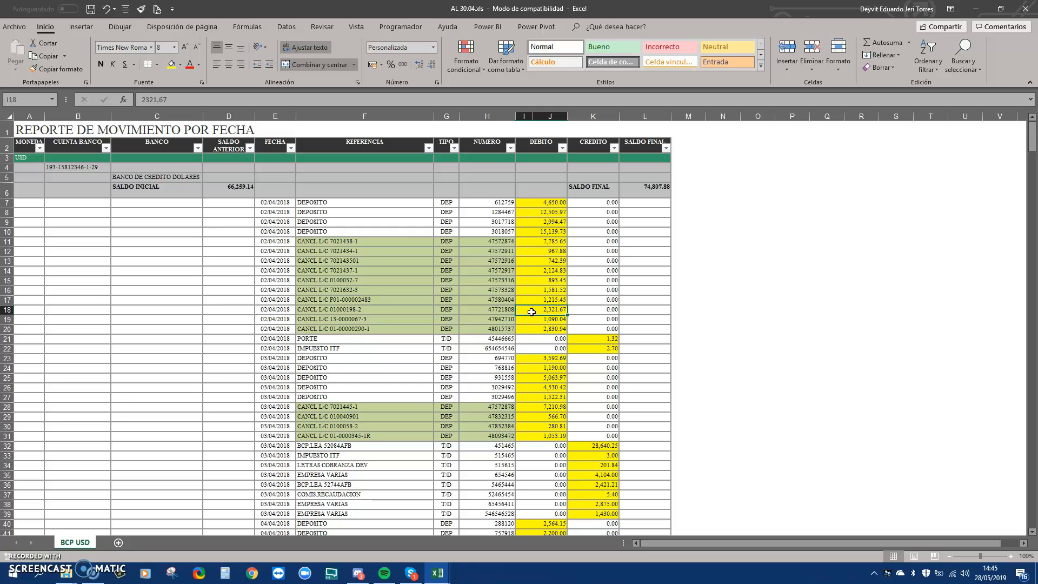
pyautogui.click(594, 339)
pyautogui.click(551, 326)
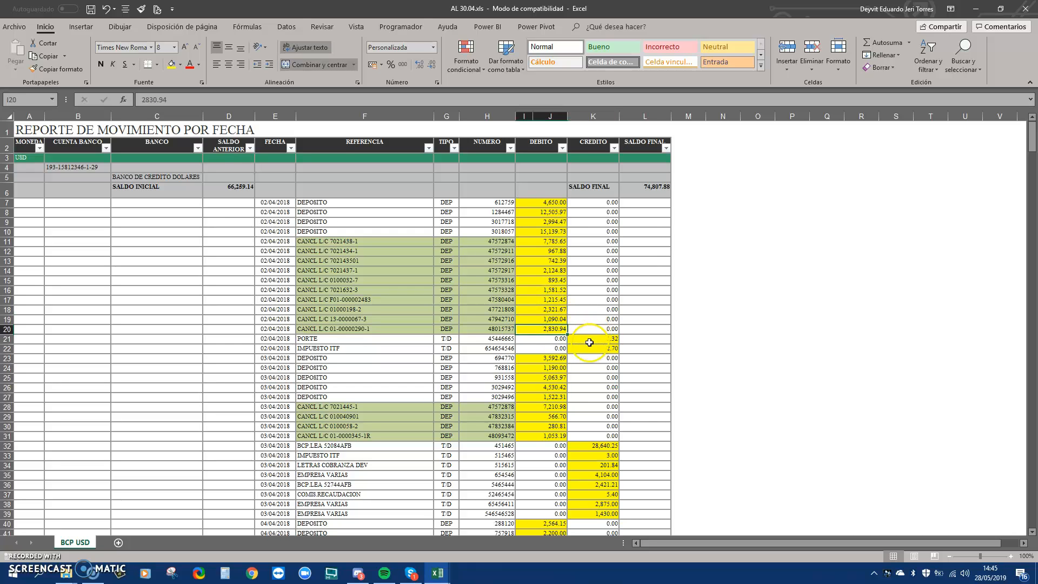
pyautogui.click(560, 320)
pyautogui.keyDown('ctrl'); pyautogui.click(586, 337); pyautogui.keyUp('ctrl')
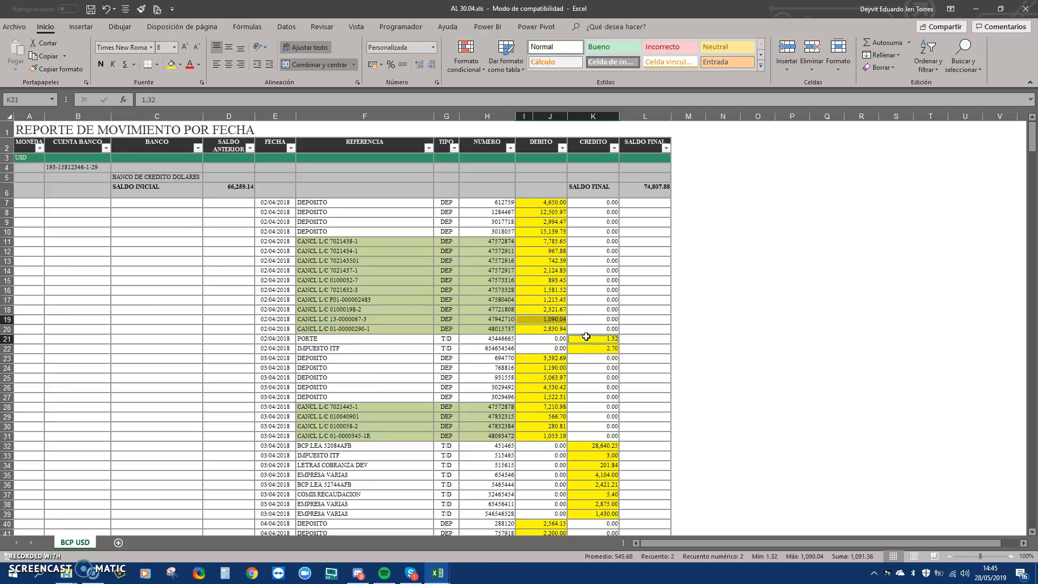
pyautogui.click(588, 336)
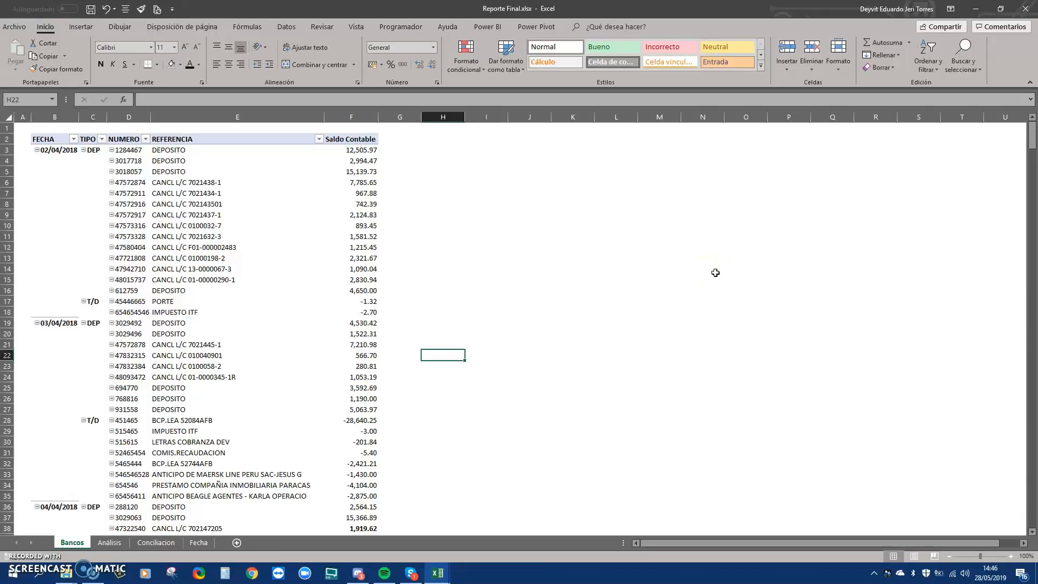
# Total the Saldo Contable amounts in pivot rows 6–10, then return to AL 30.04.xls
pyautogui.click(352, 181)
pyautogui.moveTo(353, 181); pyautogui.dragTo(355, 227)
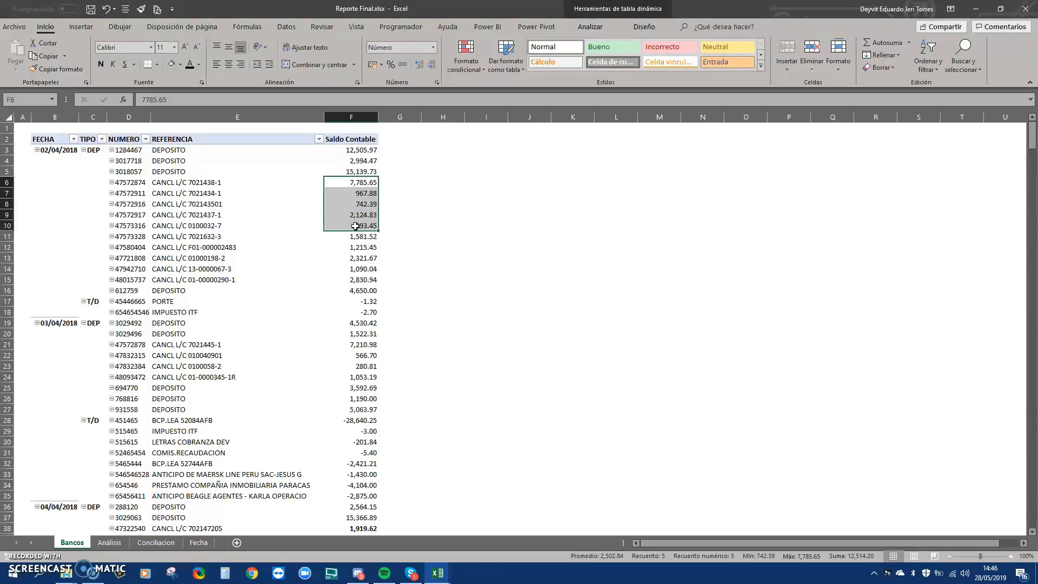
pyautogui.scroll(-2, 355, 226)
pyautogui.scroll(-3, 354, 226)
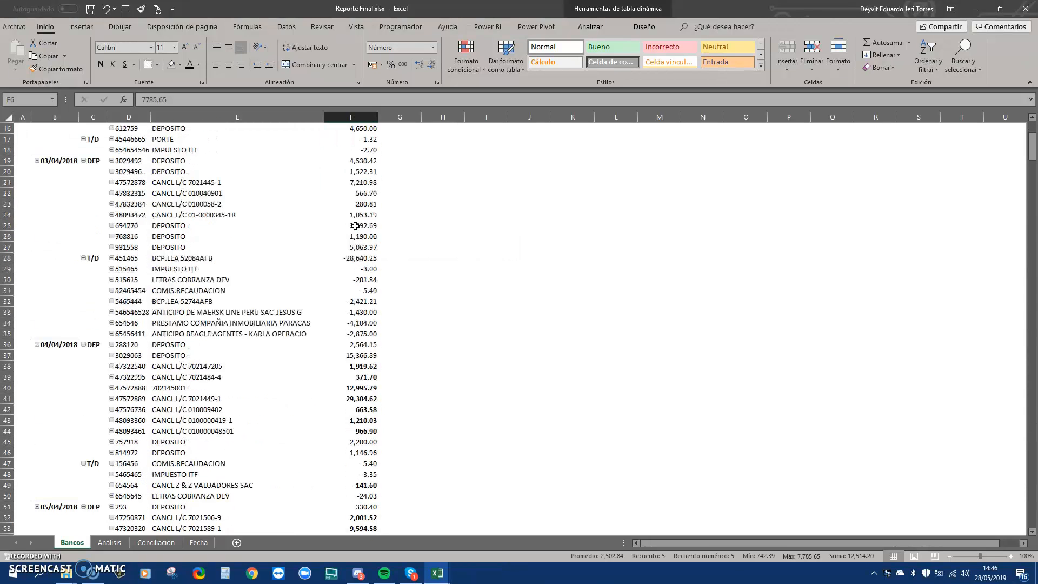
pyautogui.scroll(-6, 355, 226)
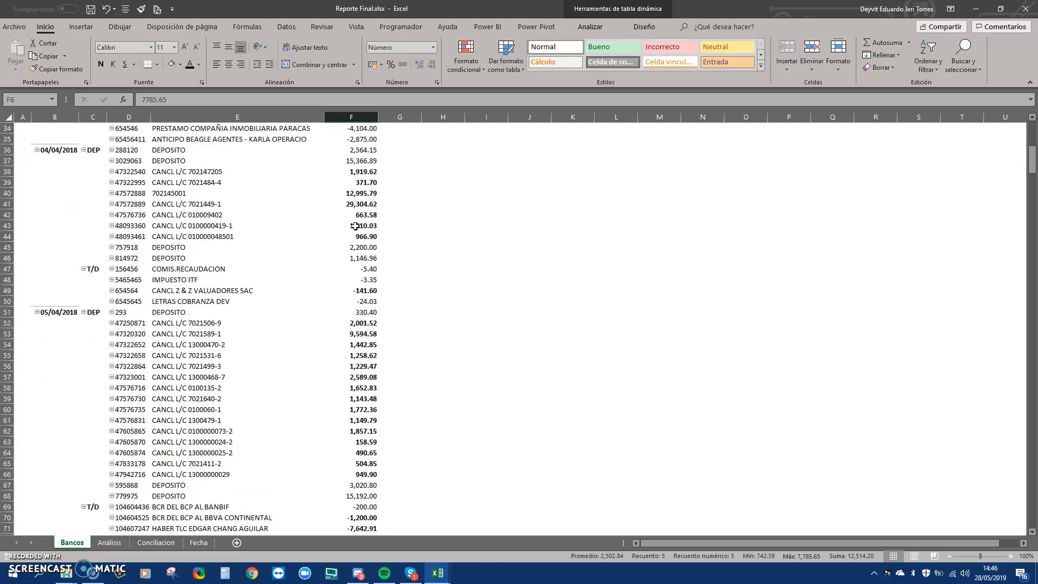
pyautogui.scroll(2, 355, 226)
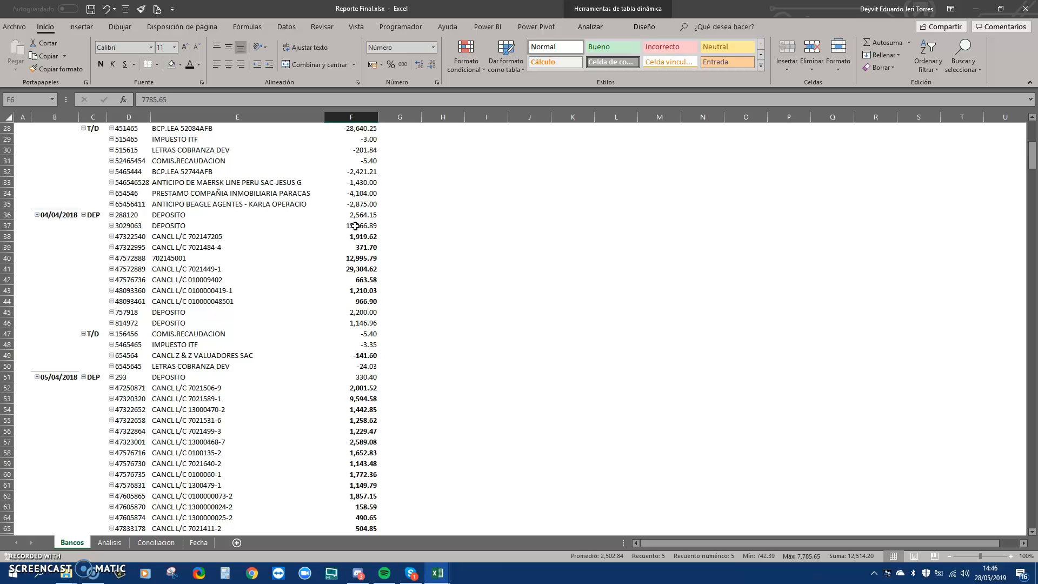
pyautogui.hotkey('alt', 'Tab')
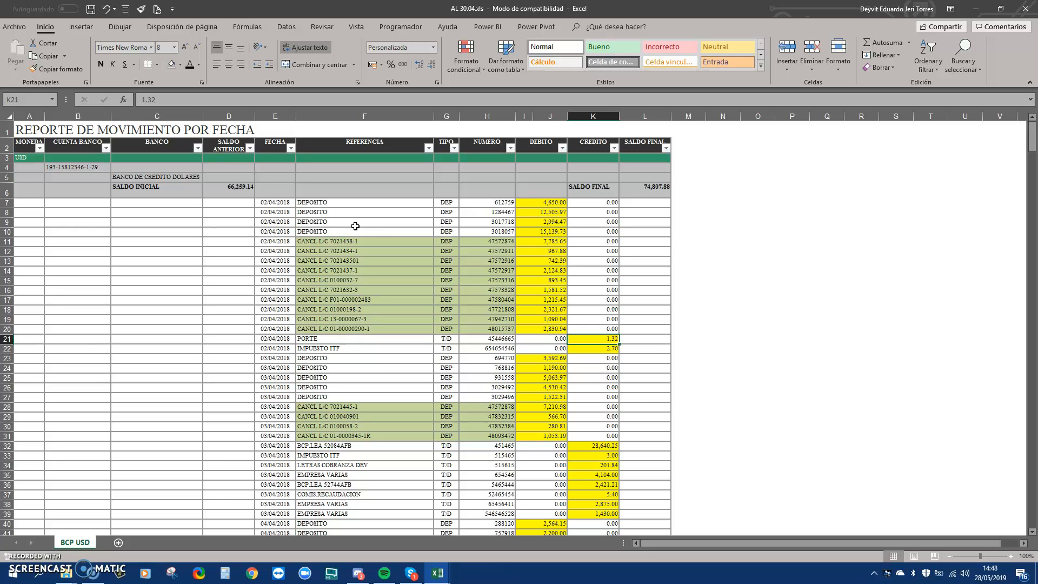
# Move between AL 30.04 and MovimientosBancos, ending on the 310-000 branch code in row 23
pyautogui.click(356, 231)
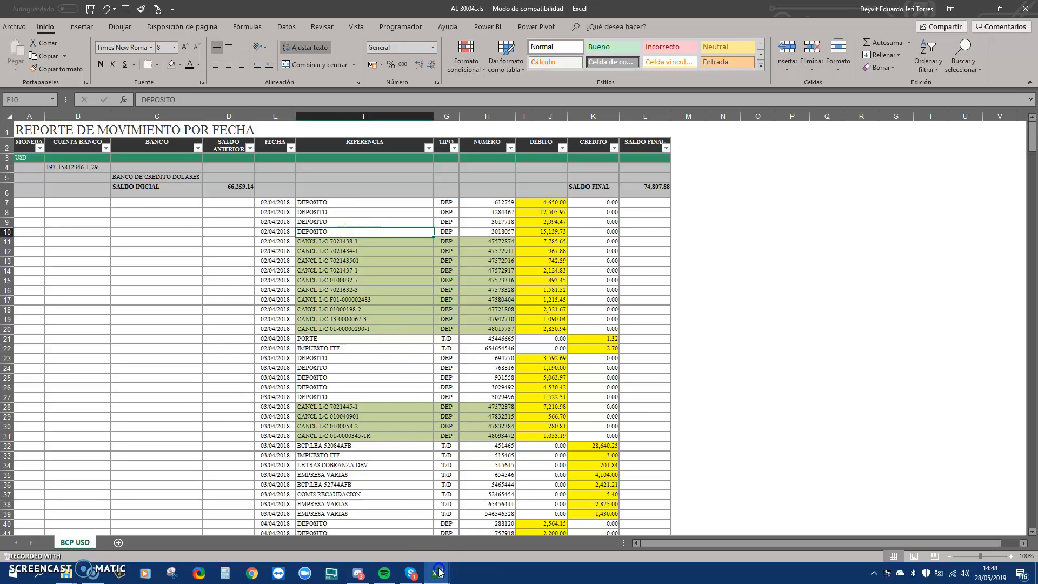
pyautogui.moveTo(438, 573)
pyautogui.click(433, 538)
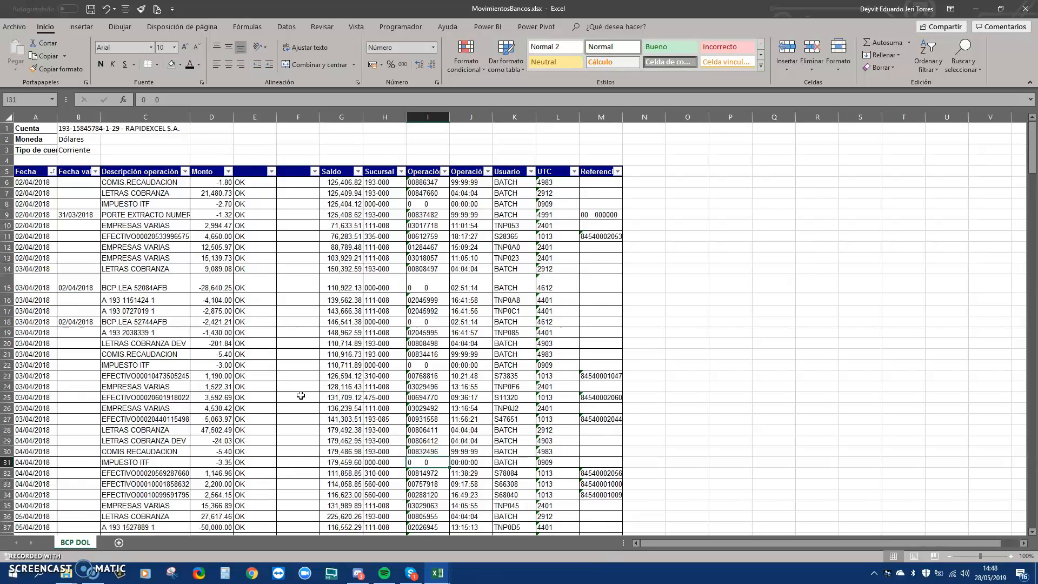
pyautogui.click(437, 573)
pyautogui.click(352, 529)
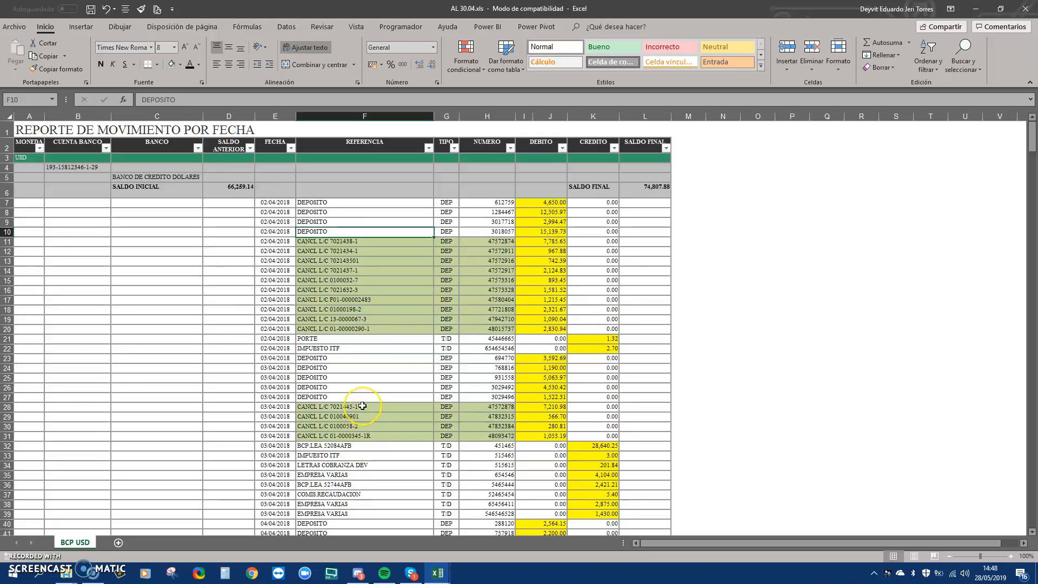
pyautogui.click(437, 573)
pyautogui.click(447, 539)
pyautogui.click(394, 377)
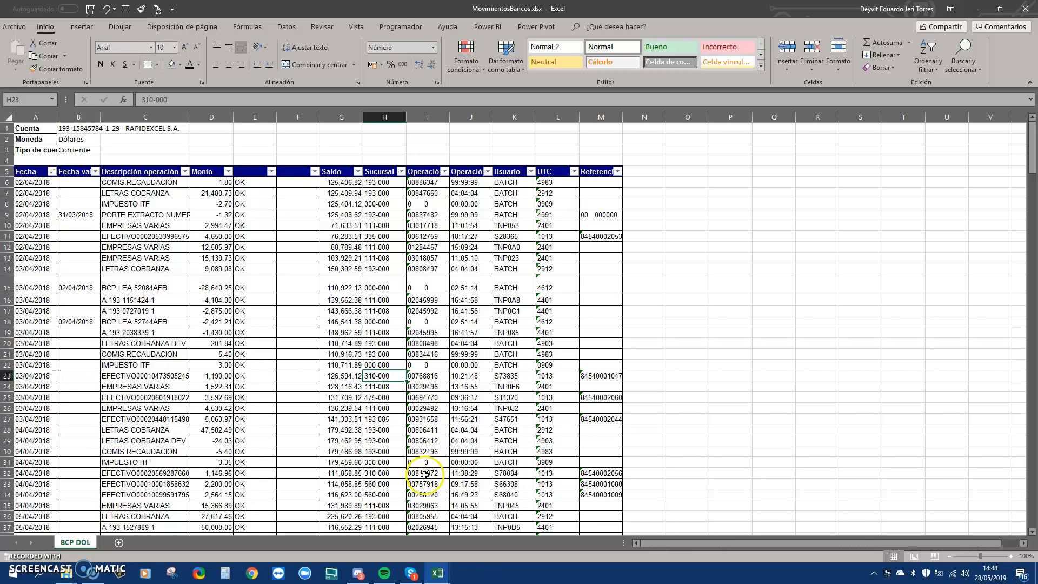
# Show the Análisis sheet of the Reporte Final workbook
pyautogui.moveTo(440, 569)
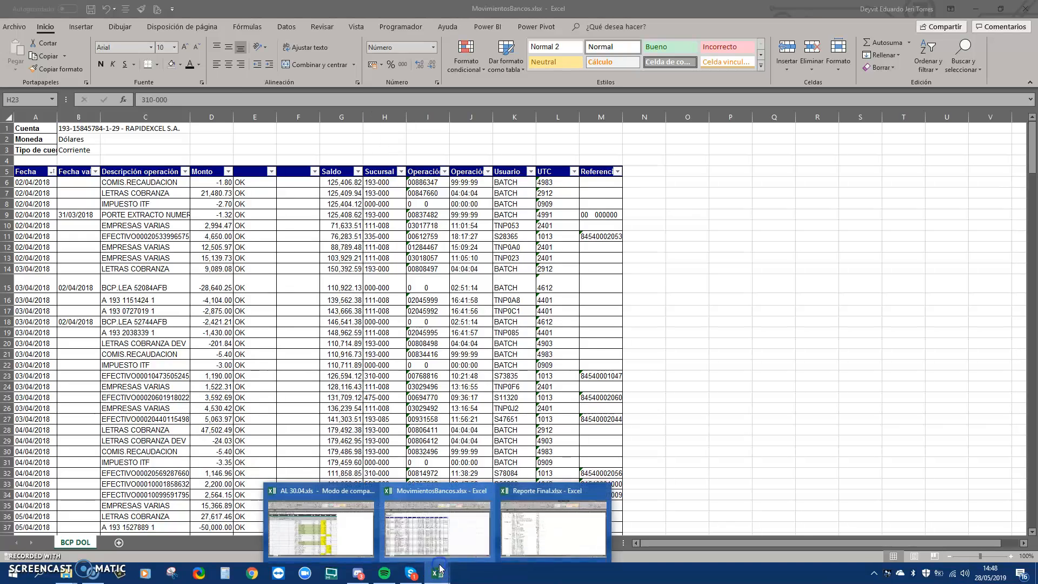
pyautogui.click(506, 516)
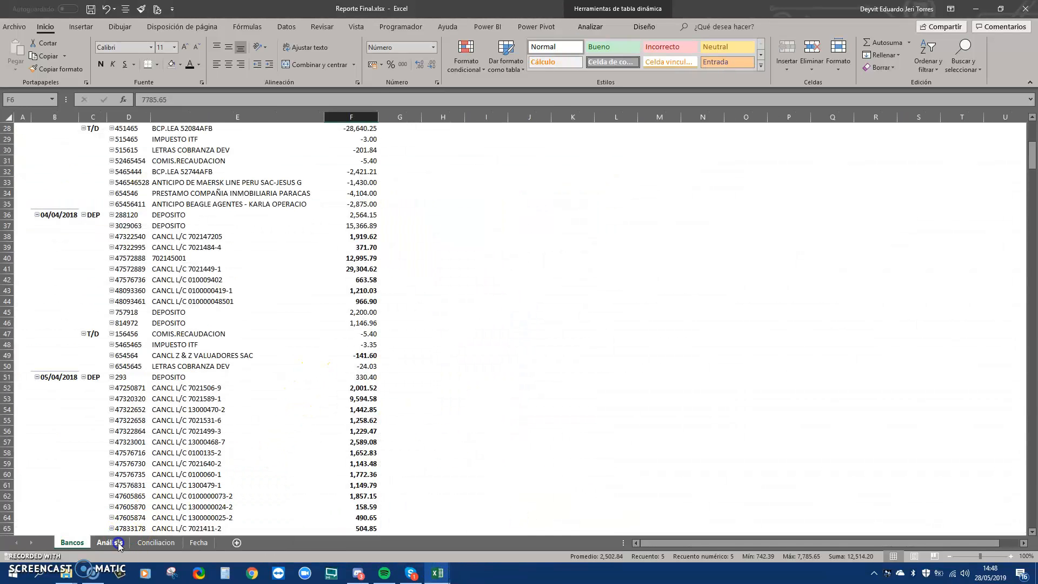
pyautogui.click(109, 543)
# Inspect the 02/04/2018 Saldo Contable total, the SaldoBancos column and the -74.89 Diferencia
pyautogui.scroll(1, 241, 373)
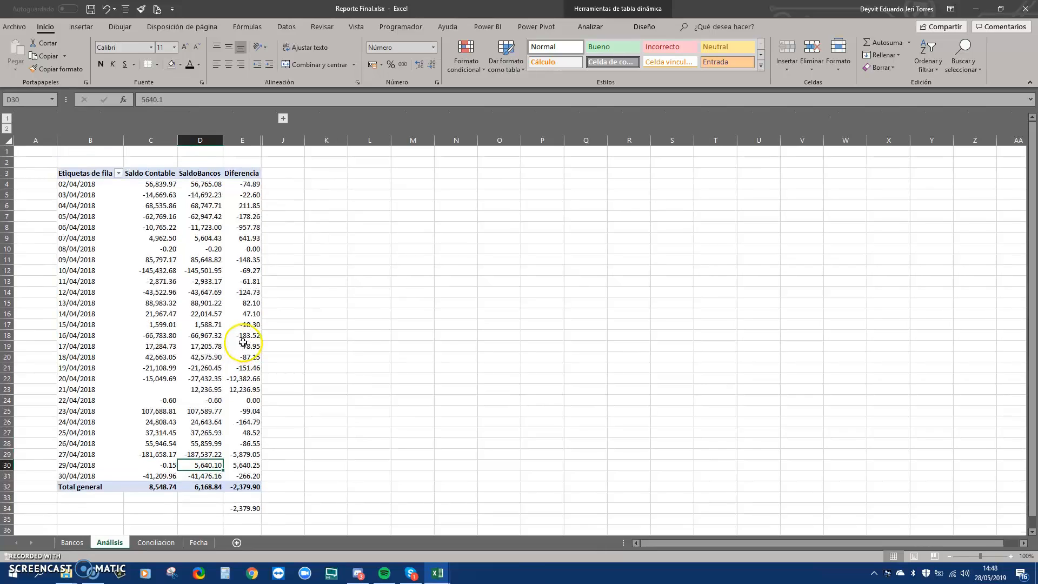
pyautogui.click(154, 185)
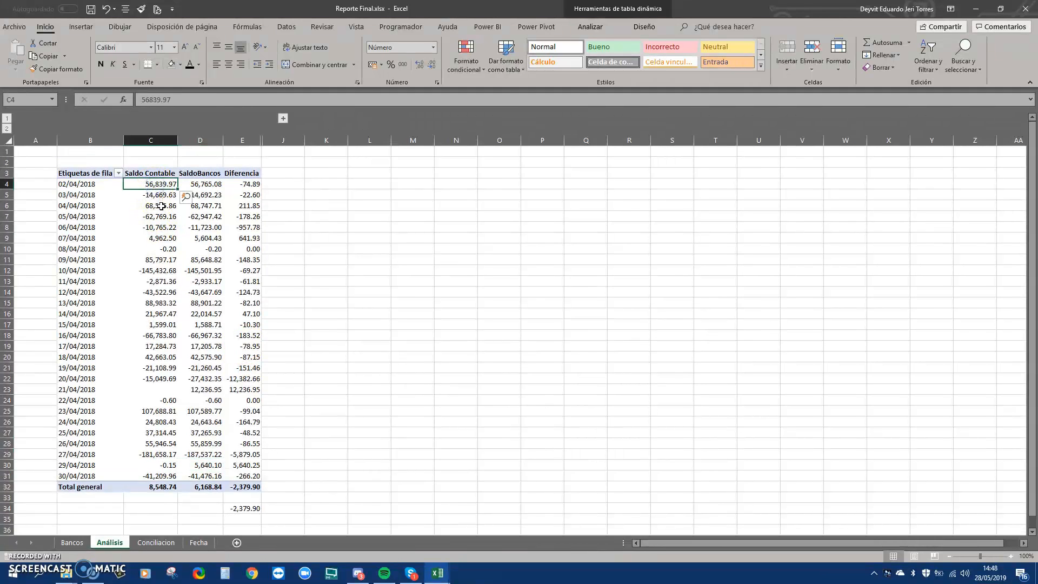
pyautogui.click(184, 174)
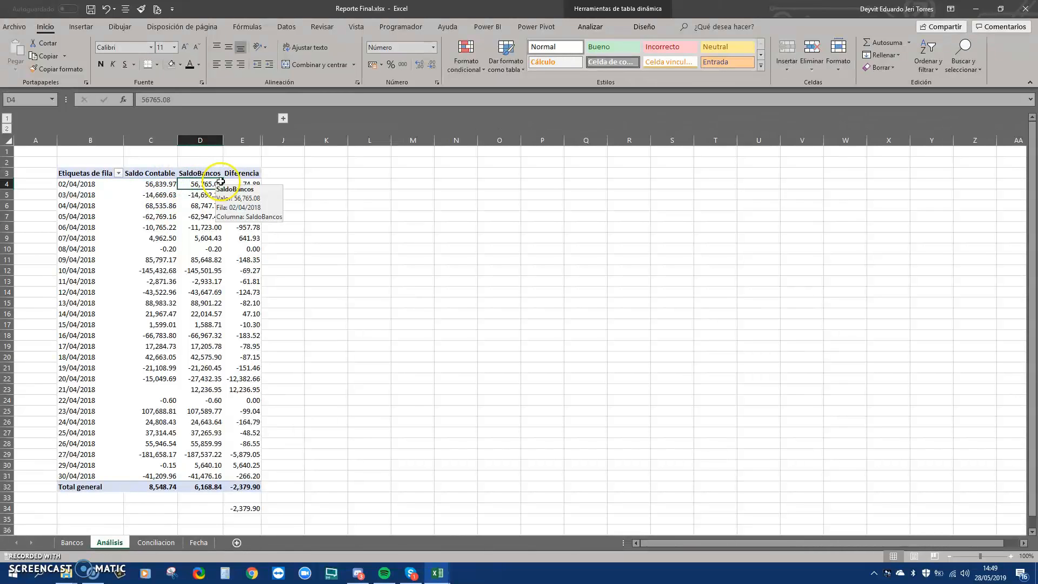
pyautogui.click(243, 184)
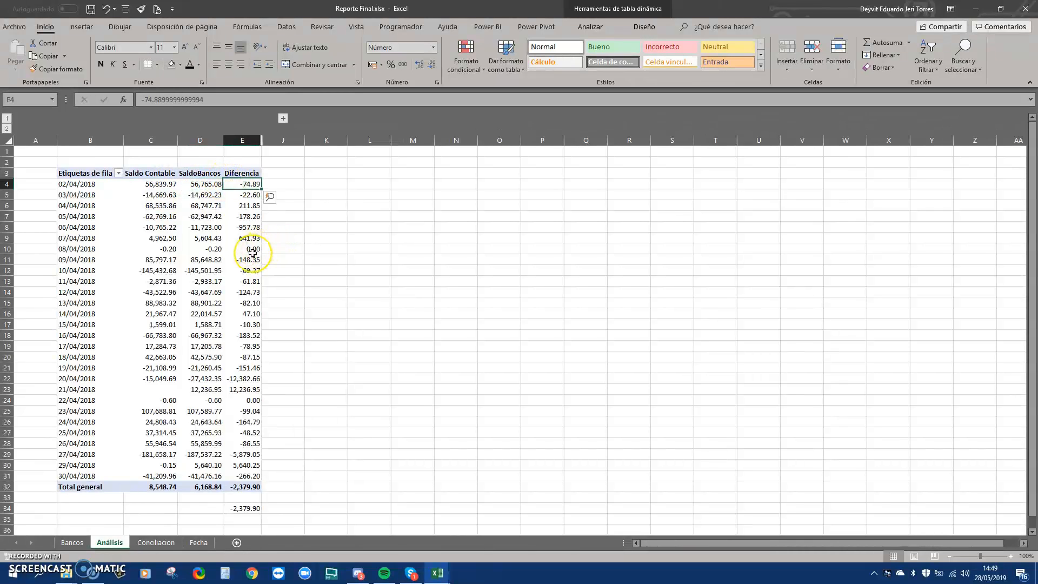
pyautogui.moveTo(253, 252)
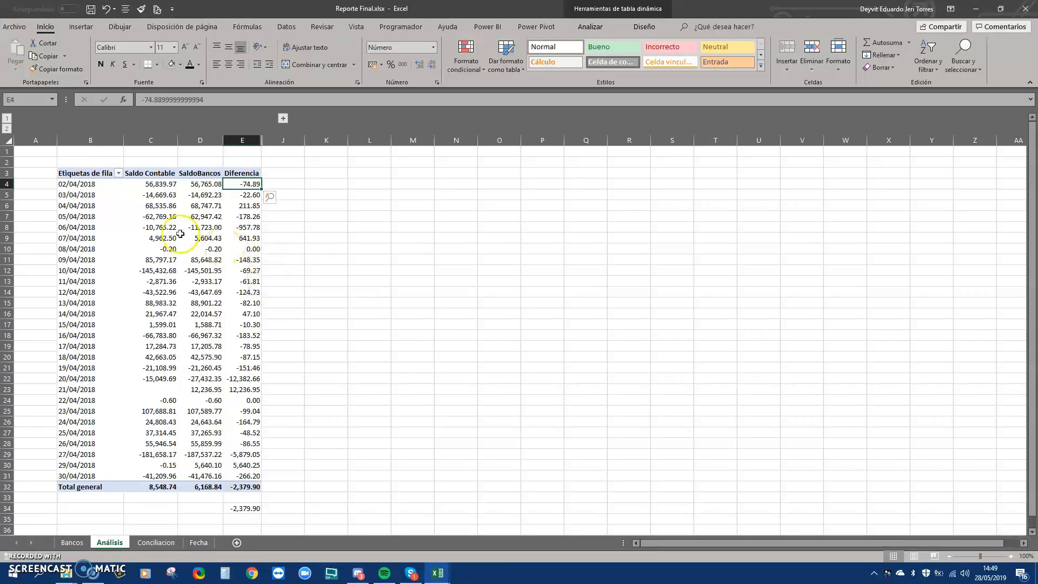
pyautogui.moveTo(241, 184)
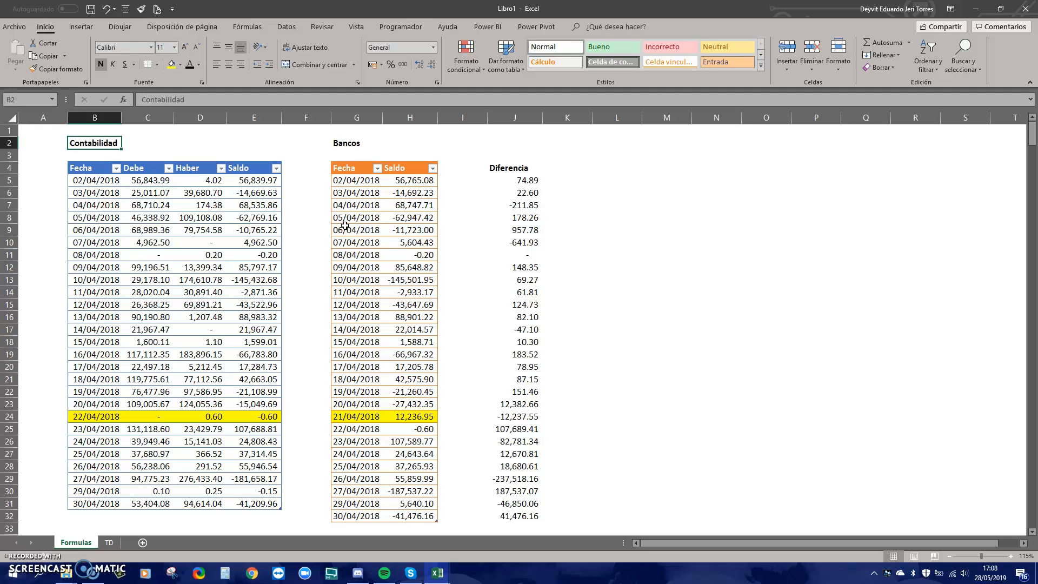
# Go to the BCP USD sheet of the AL 30.04 workbook
pyautogui.click(109, 183)
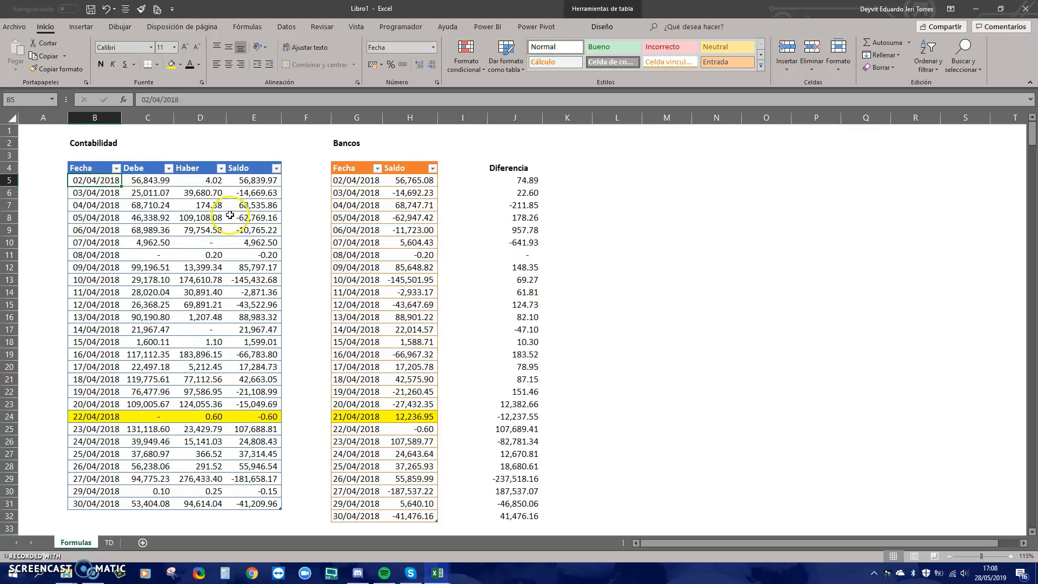
pyautogui.moveTo(445, 566)
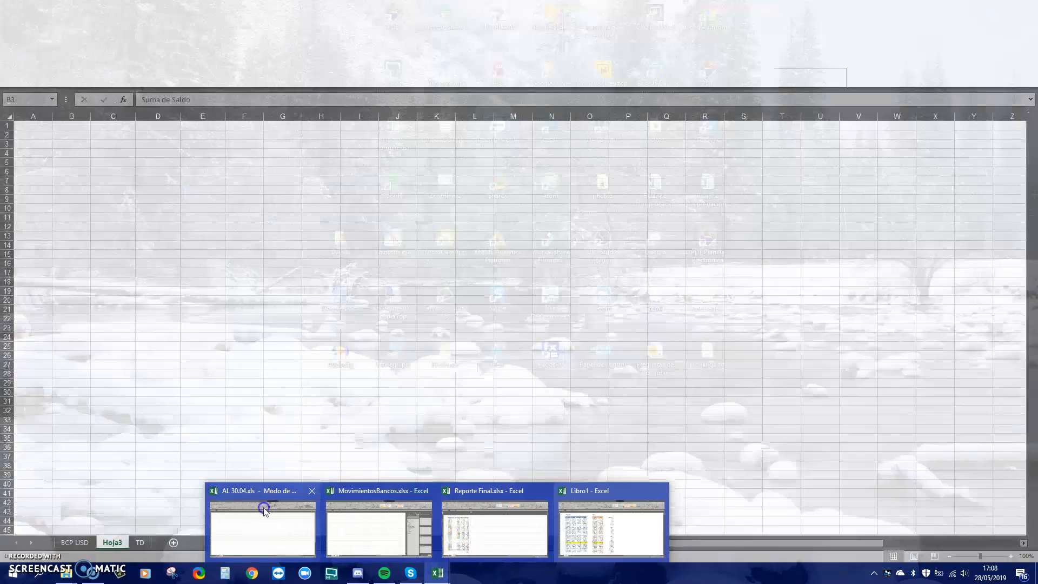
pyautogui.click(263, 505)
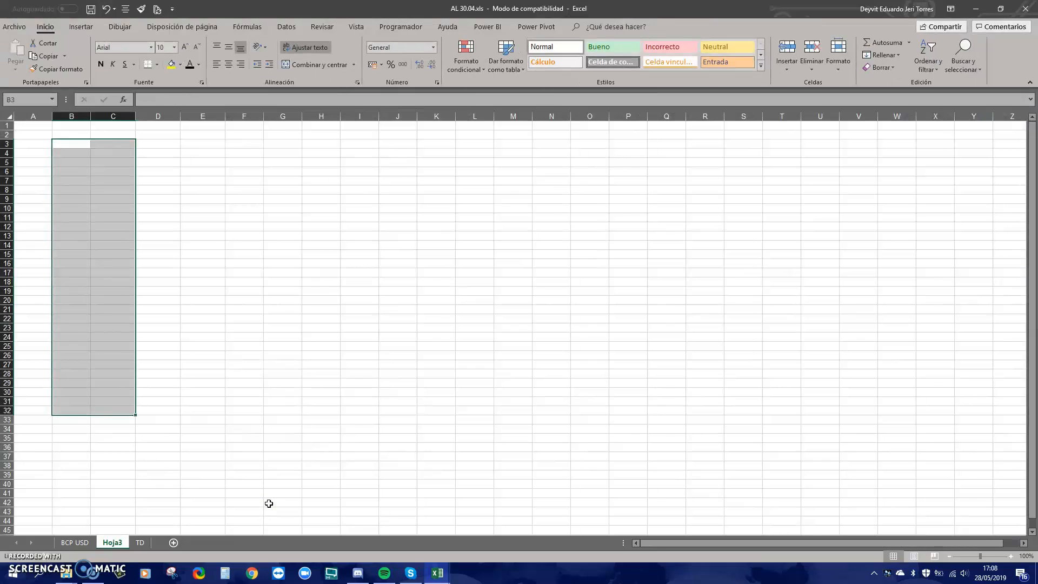
pyautogui.hotkey('ctrl', 'pageup')
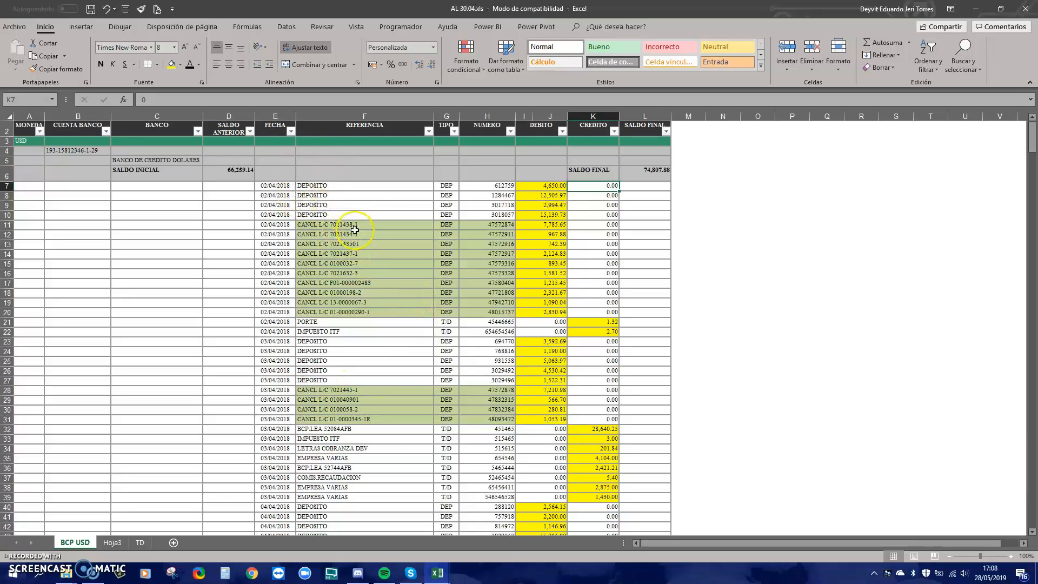
pyautogui.click(359, 205)
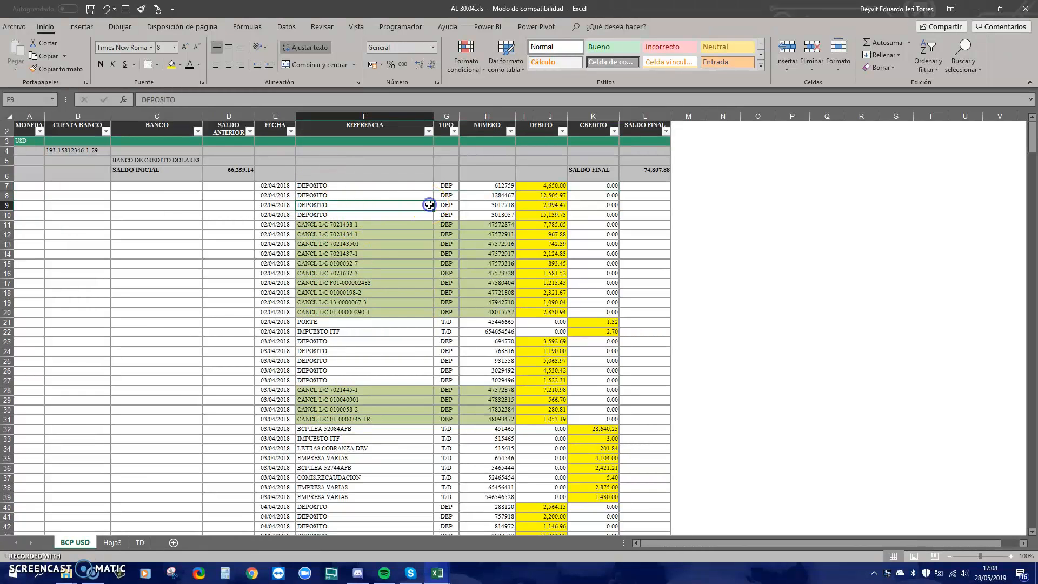
pyautogui.click(473, 197)
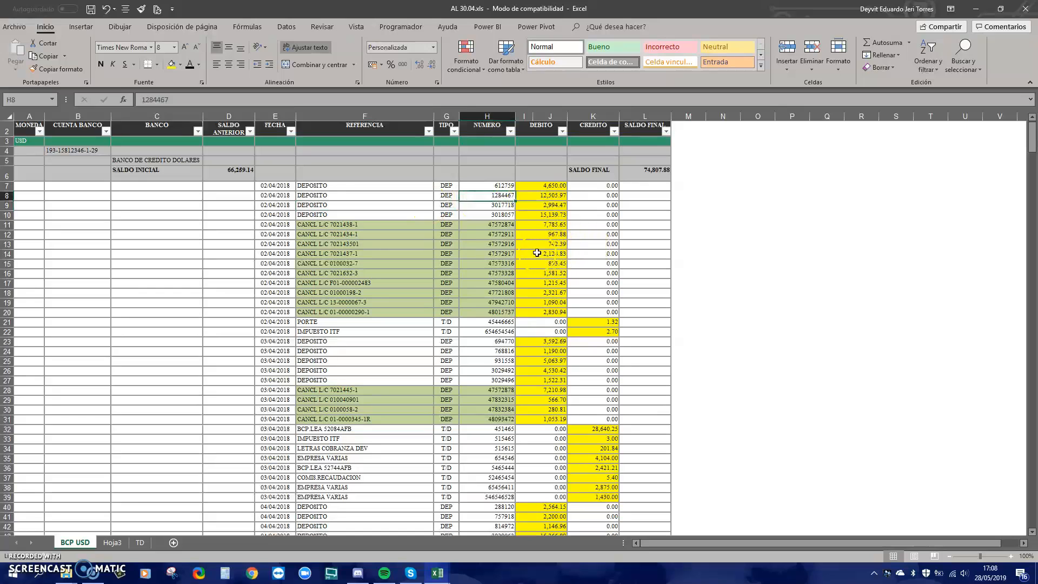
pyautogui.click(286, 206)
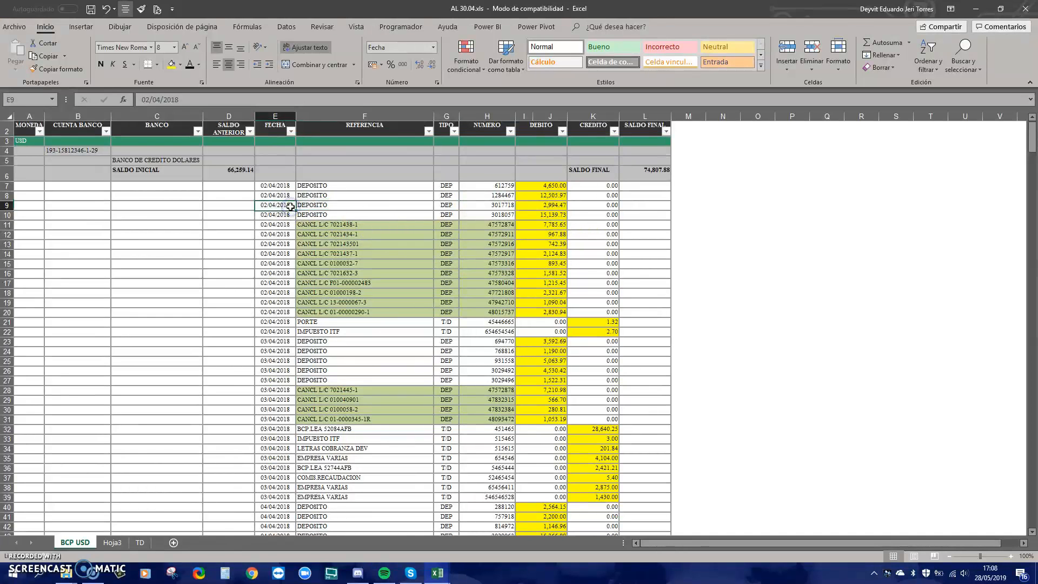
pyautogui.click(446, 580)
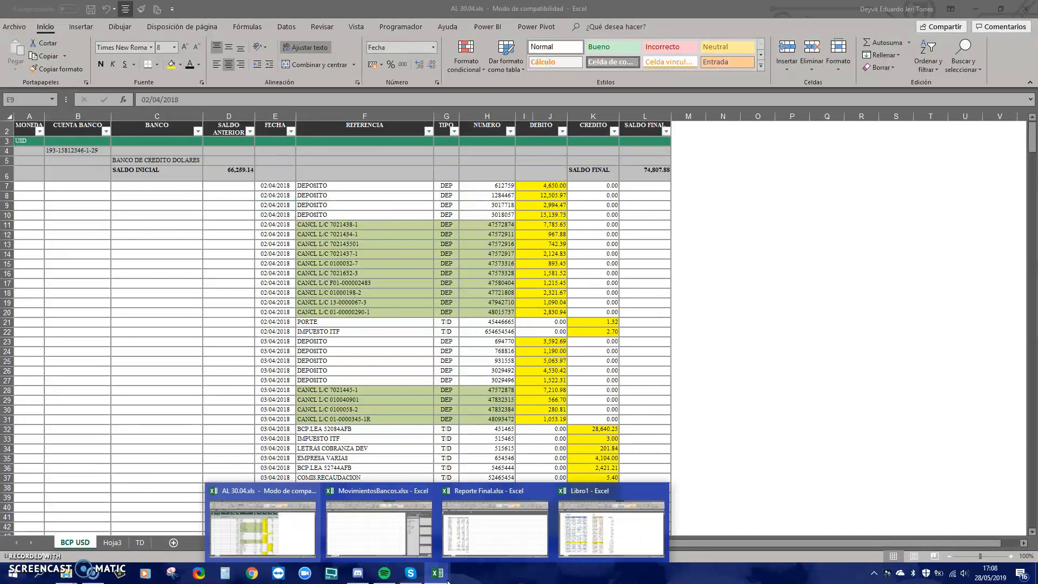
pyautogui.click(390, 544)
# On the BCP DOL sheet, check row 6's description, branch code and operation number, then go to Libro1
pyautogui.click(73, 543)
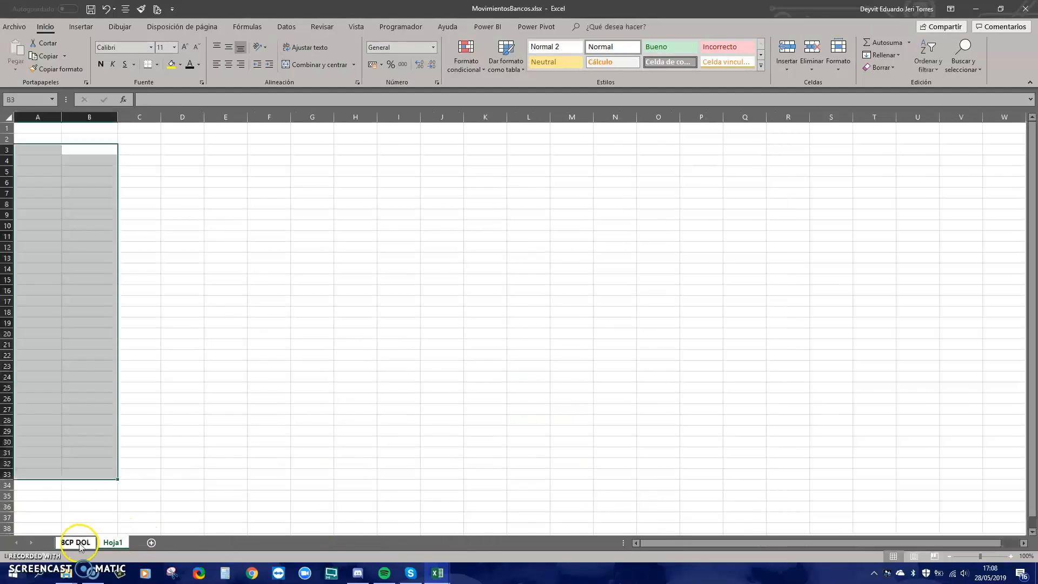
pyautogui.scroll(2, 193, 448)
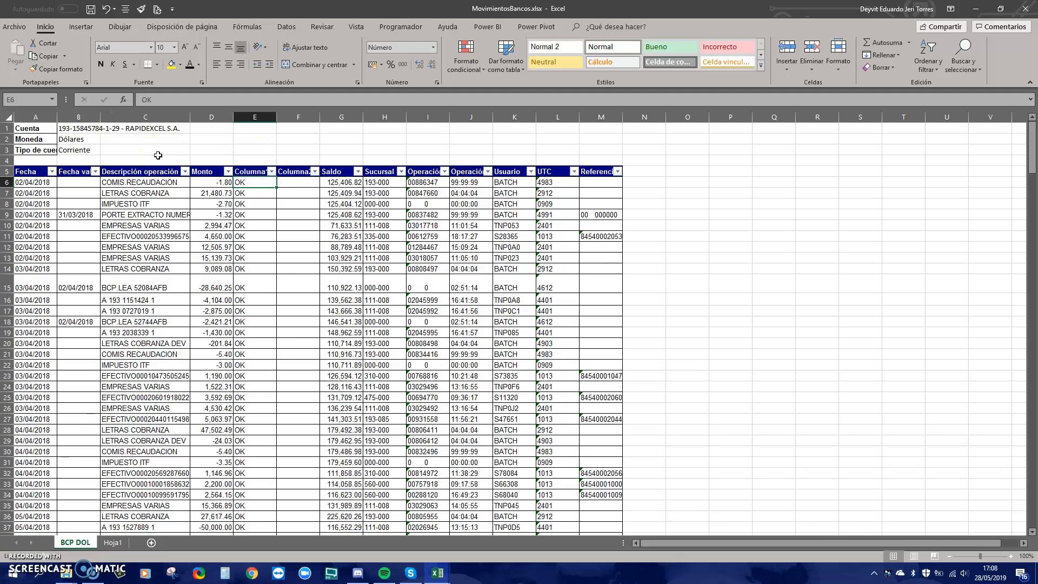
pyautogui.click(161, 183)
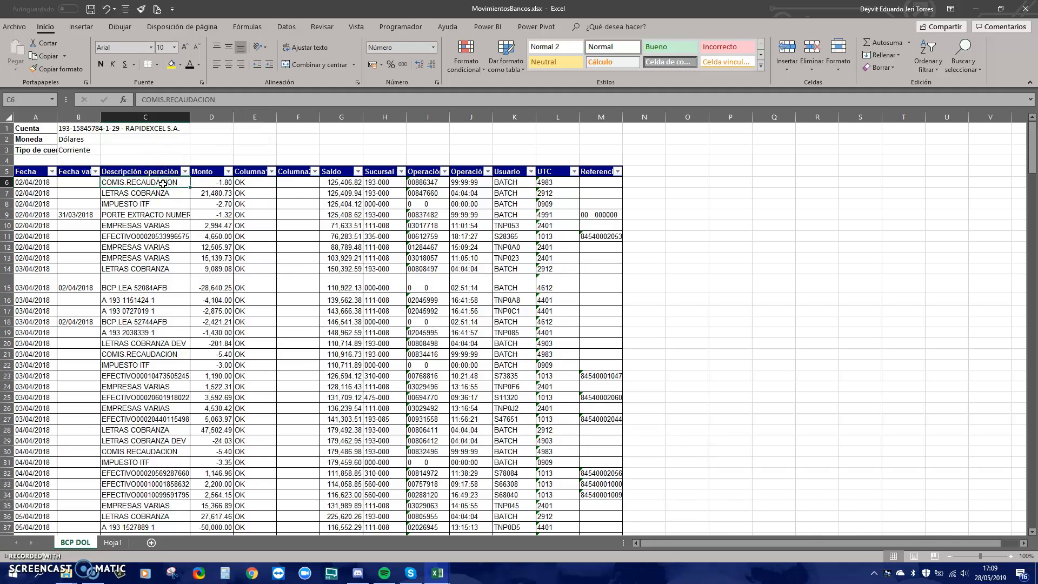
pyautogui.click(381, 184)
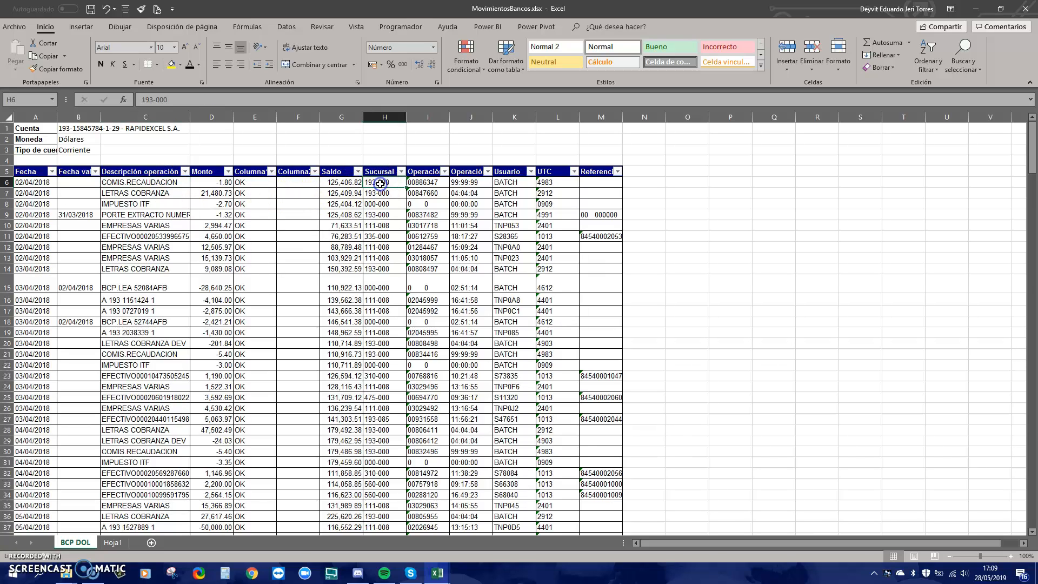
pyautogui.click(421, 182)
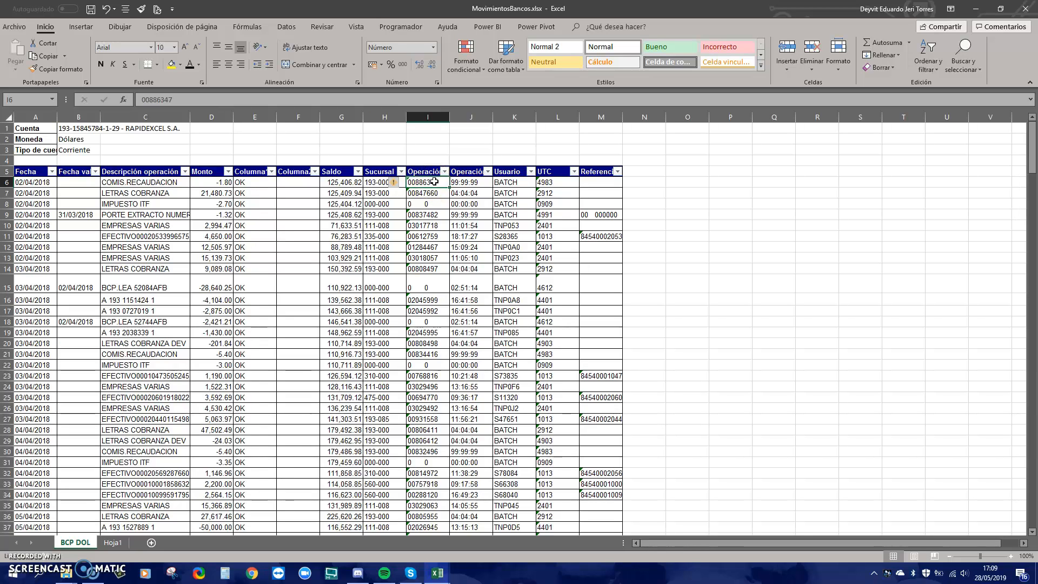
pyautogui.click(434, 185)
pyautogui.click(567, 119)
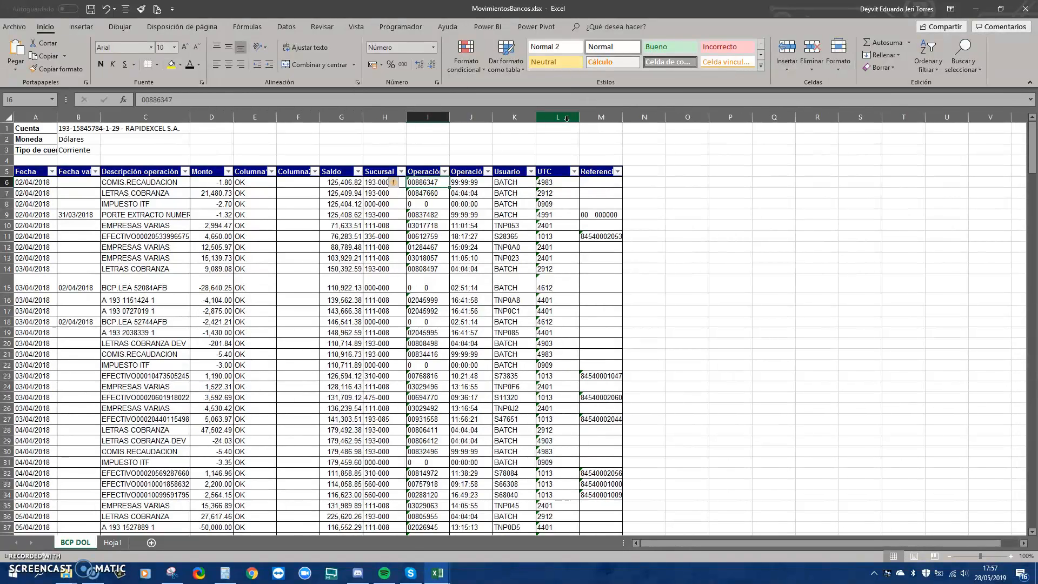
pyautogui.click(433, 554)
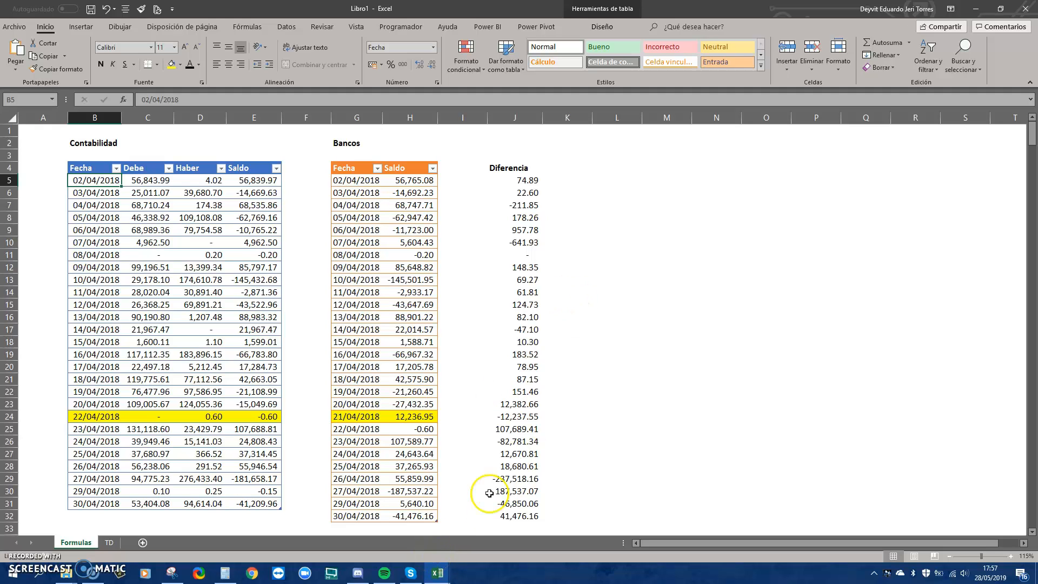
# Look at a 03/04/2018 FECHA entry in AL 30.04.xls, then return to Libro1
pyautogui.click(448, 570)
pyautogui.click(262, 528)
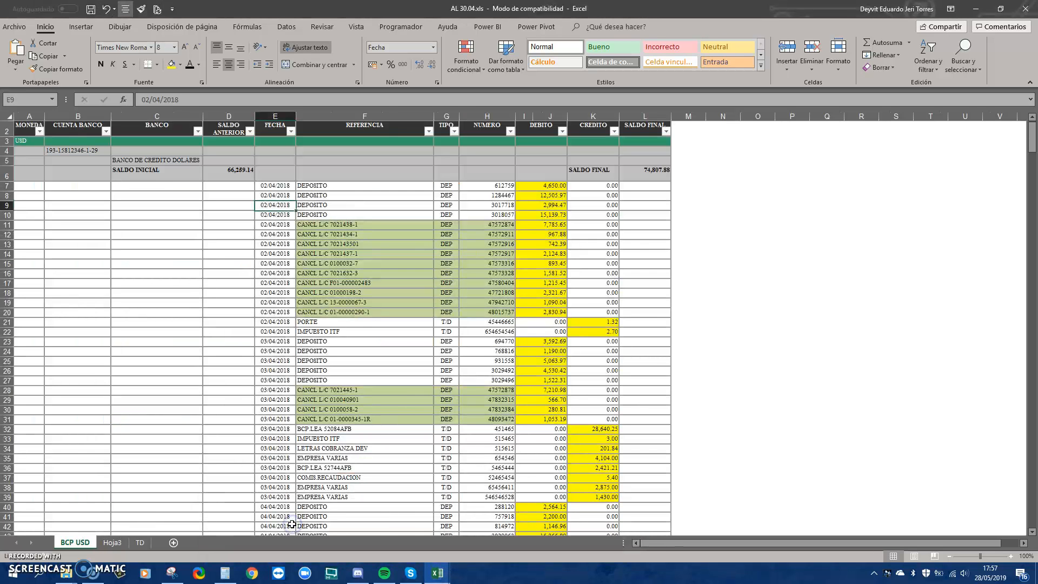
pyautogui.click(268, 351)
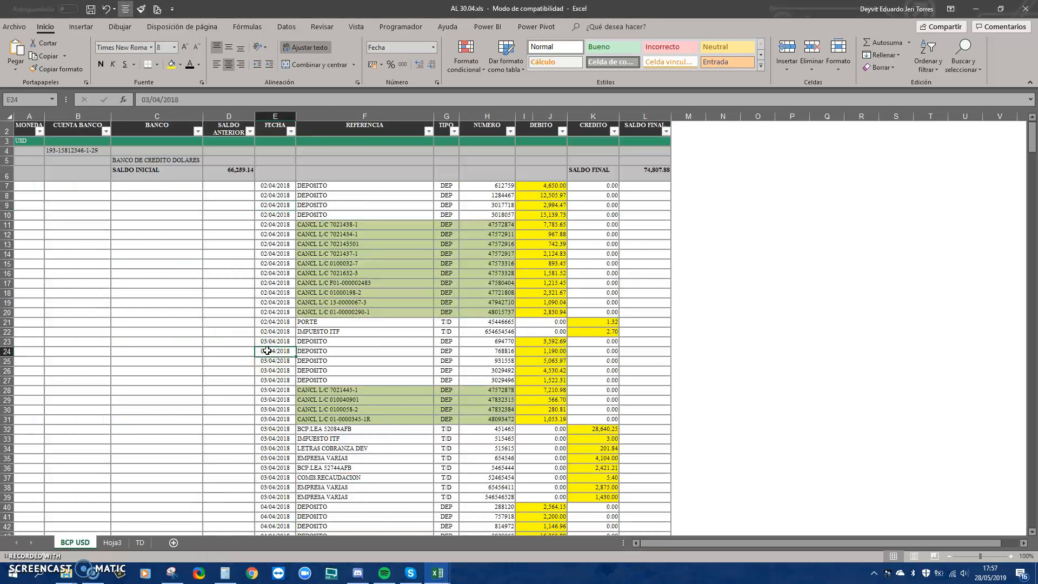
pyautogui.click(286, 26)
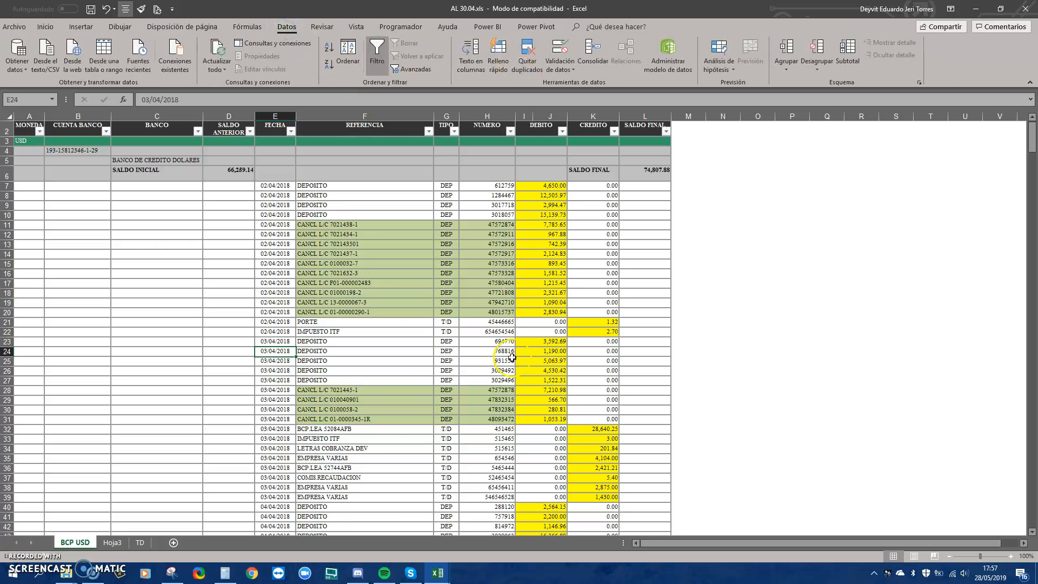
pyautogui.click(442, 565)
pyautogui.click(574, 515)
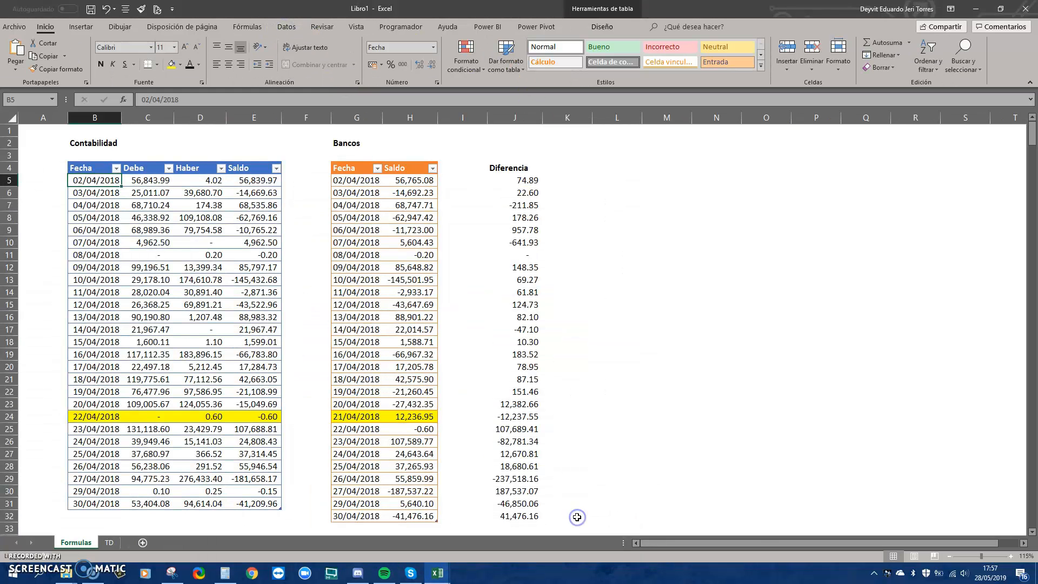
# Inspect the 02/04/2018 Contabilidad Debe, Haber and Saldo formulas
pyautogui.click(91, 181)
pyautogui.press('Right')
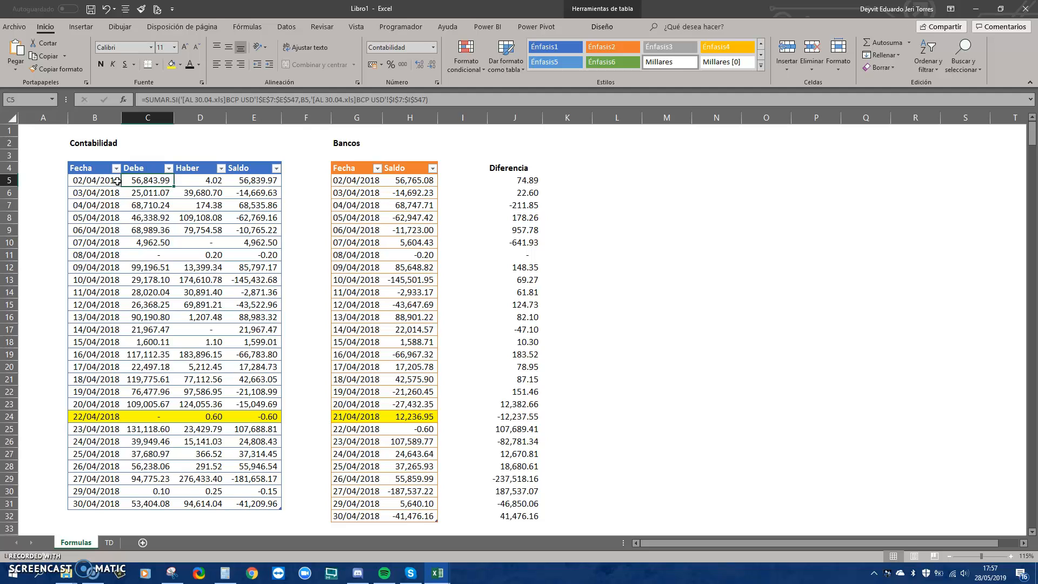
pyautogui.press('Left')
pyautogui.press('Right')
pyautogui.press('Right')
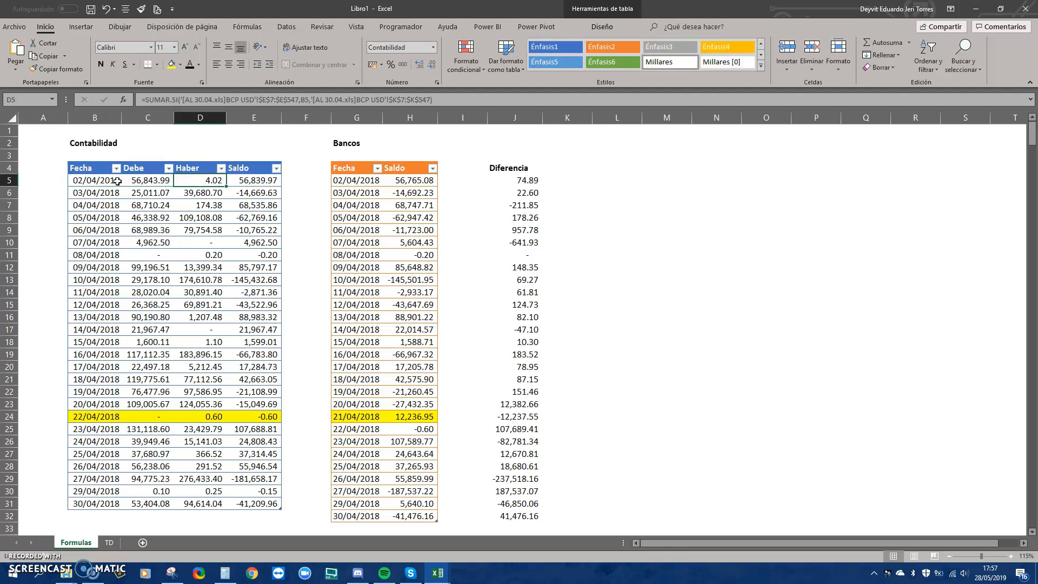
pyautogui.press('Right')
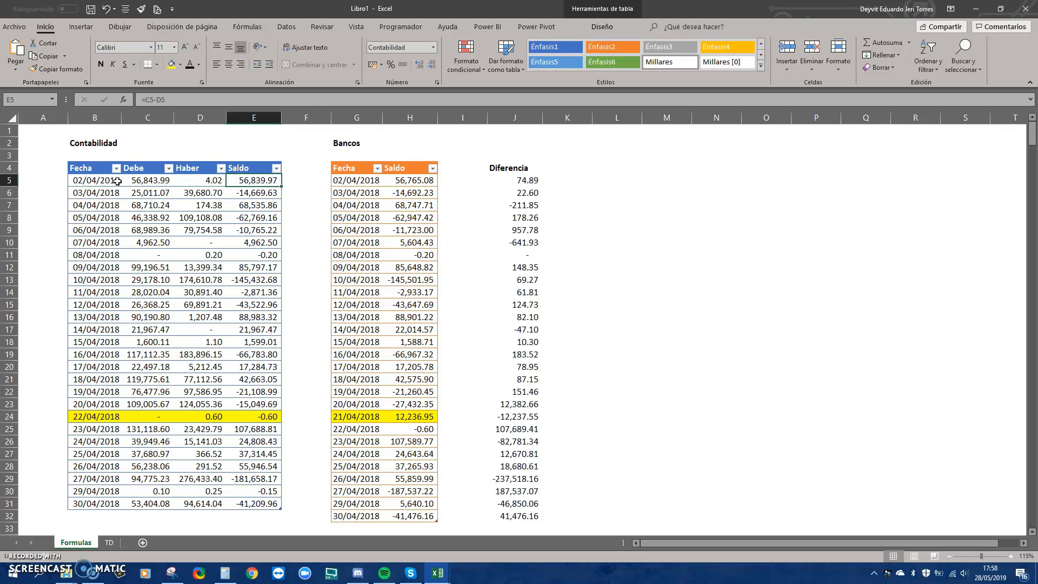
pyautogui.press('Right')
pyautogui.press('Right')
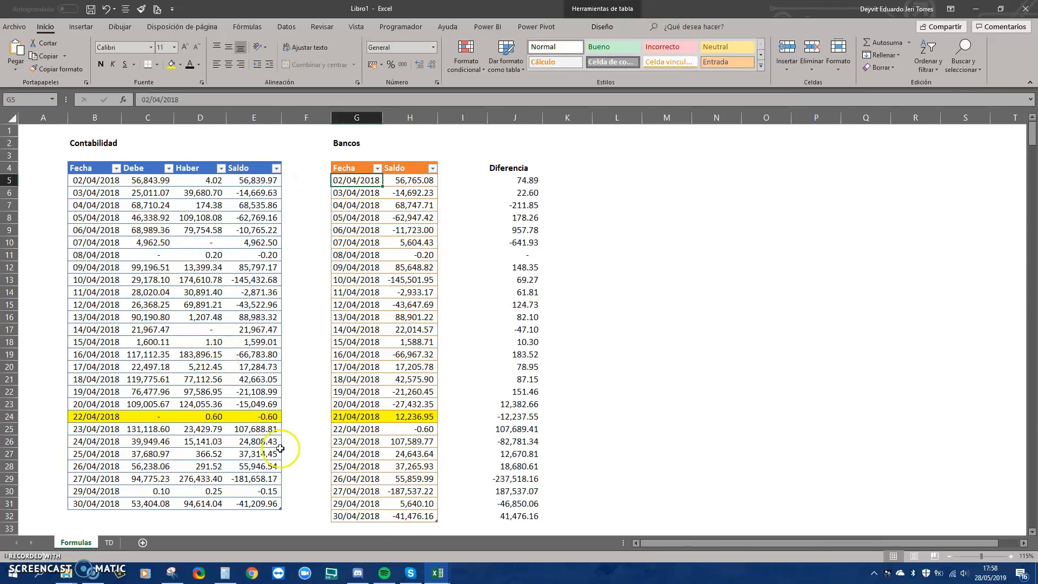
# Compare a MovimientosBancos date, then inspect the 02/04/2018 Bancos Saldo formula in Libro1
pyautogui.click(439, 571)
pyautogui.click(431, 557)
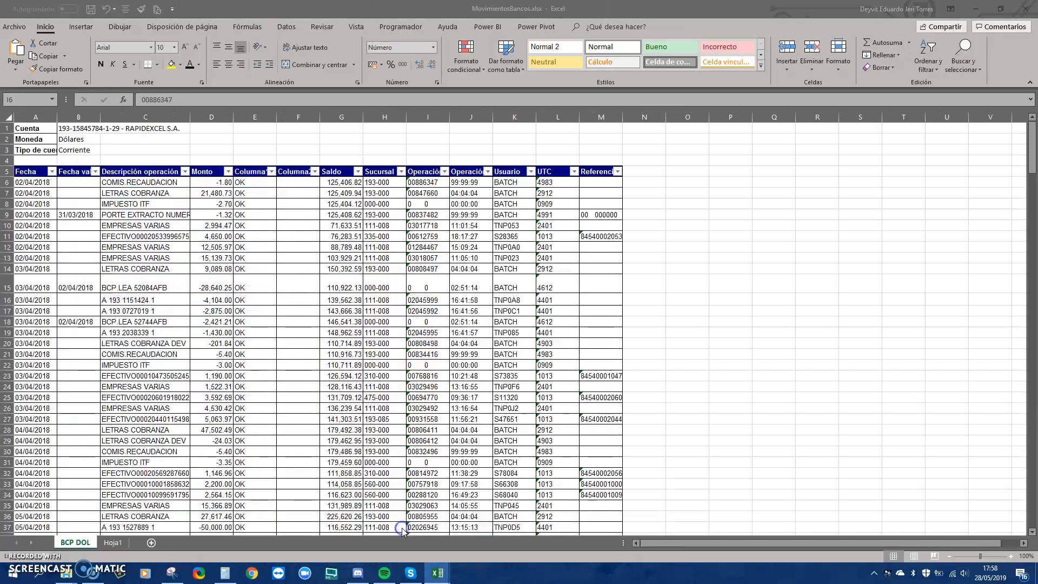
pyautogui.click(46, 221)
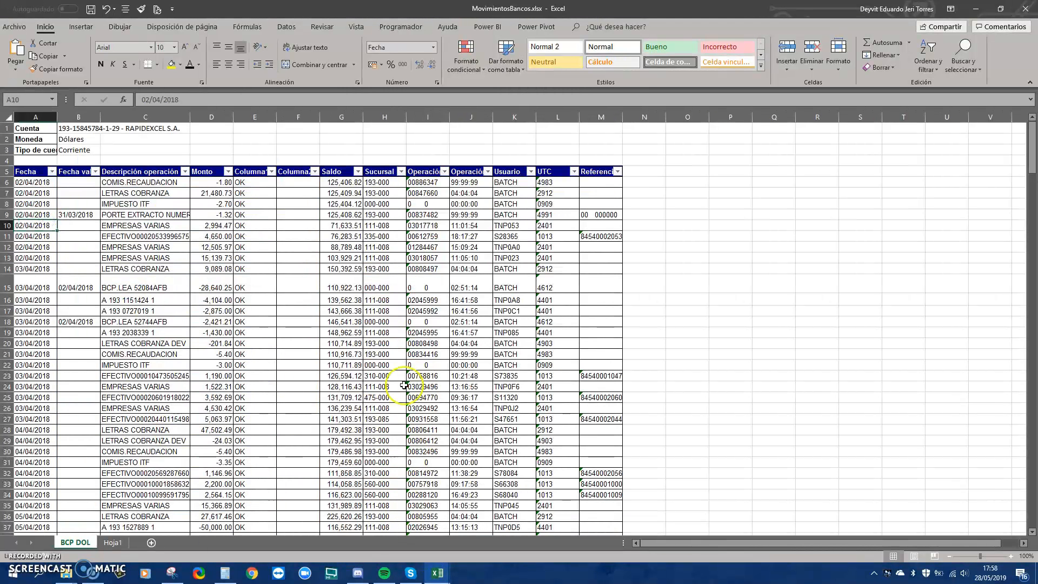
pyautogui.click(438, 573)
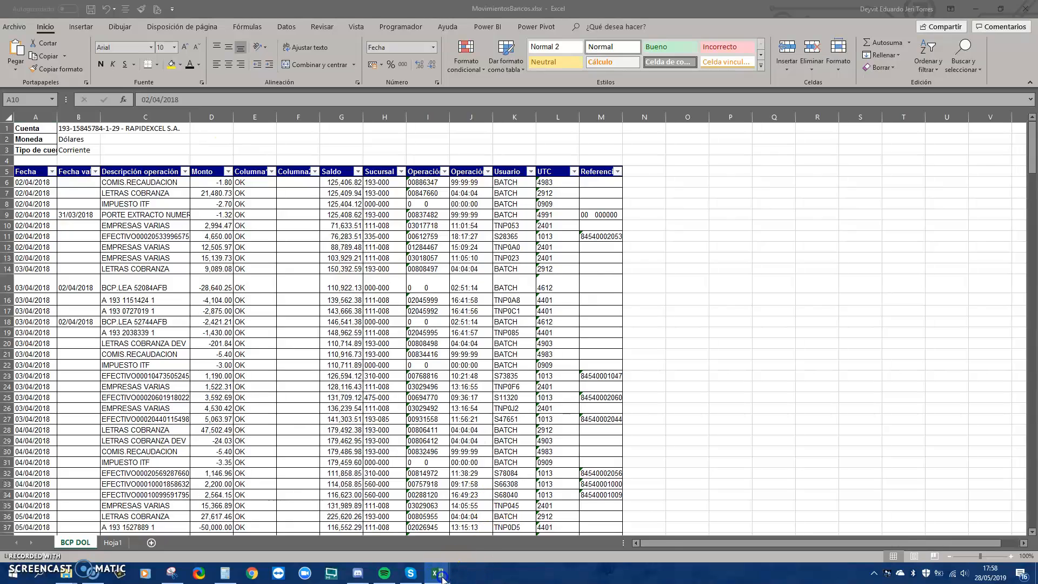
pyautogui.click(581, 509)
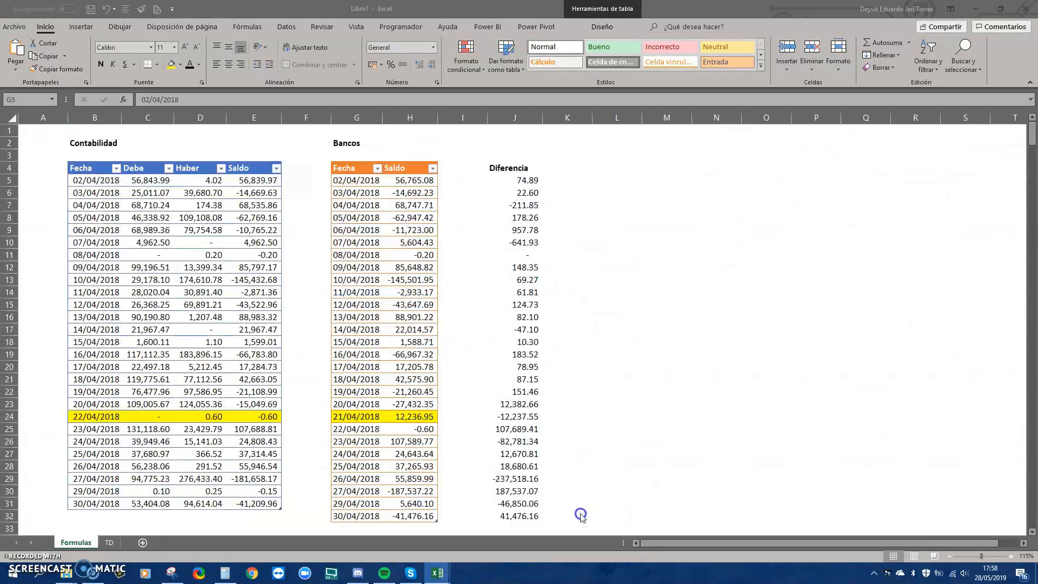
pyautogui.click(408, 184)
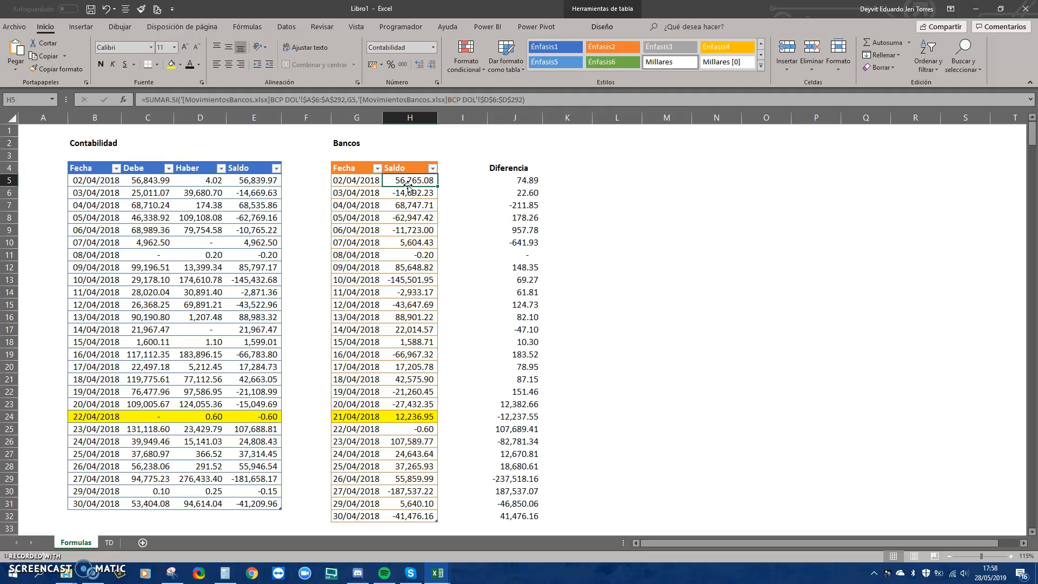
# Review the J5 Diferencia formula and the 06/04/2018 Haber formula
pyautogui.click(502, 182)
pyautogui.doubleClick(503, 183)
pyautogui.press('Escape')
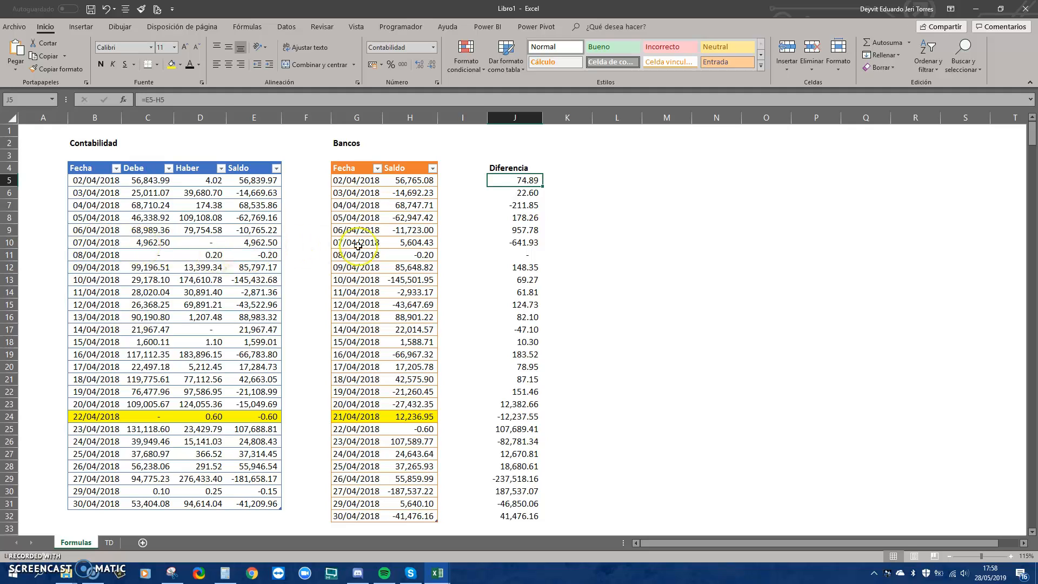
pyautogui.click(188, 228)
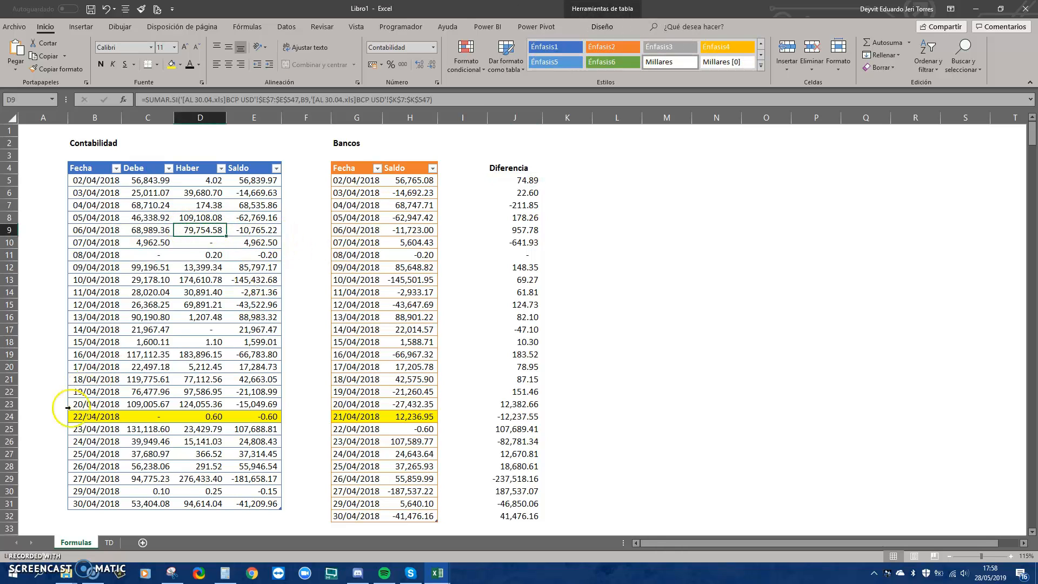
# Select the 20/04/2018 and 21/04/2018 Contabilidad and Bancos dates and Saldo values
pyautogui.click(93, 414)
pyautogui.click(93, 406)
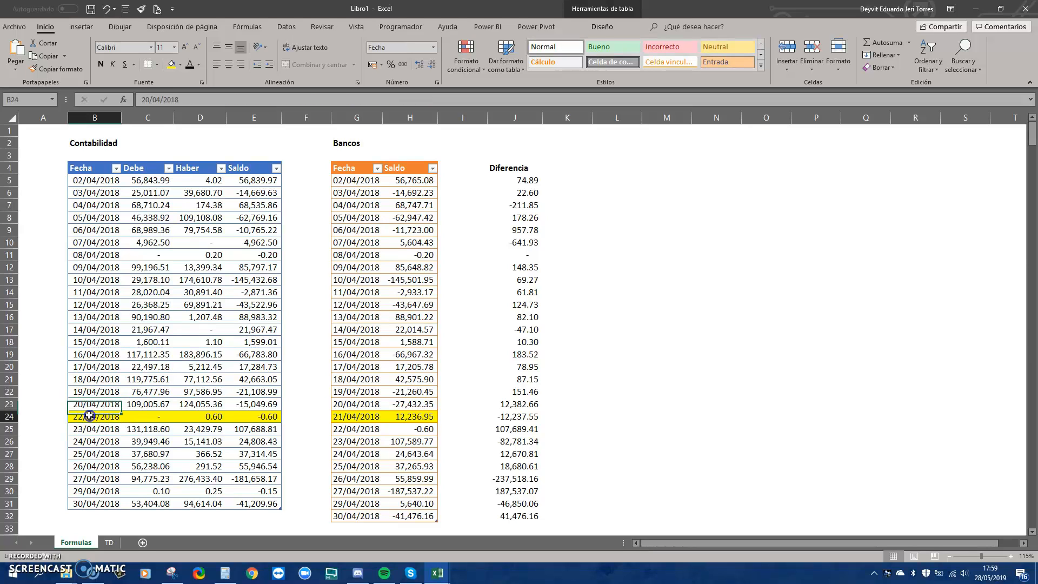
pyautogui.click(335, 405)
pyautogui.hotkey('shift', 'Right')
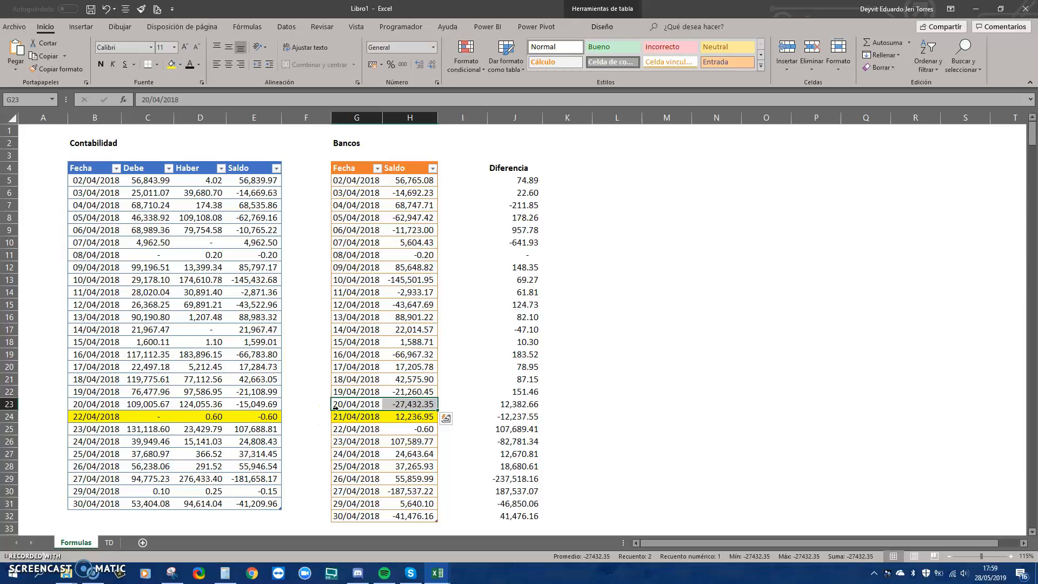
pyautogui.hotkey('shift', 'Left')
pyautogui.click(349, 406)
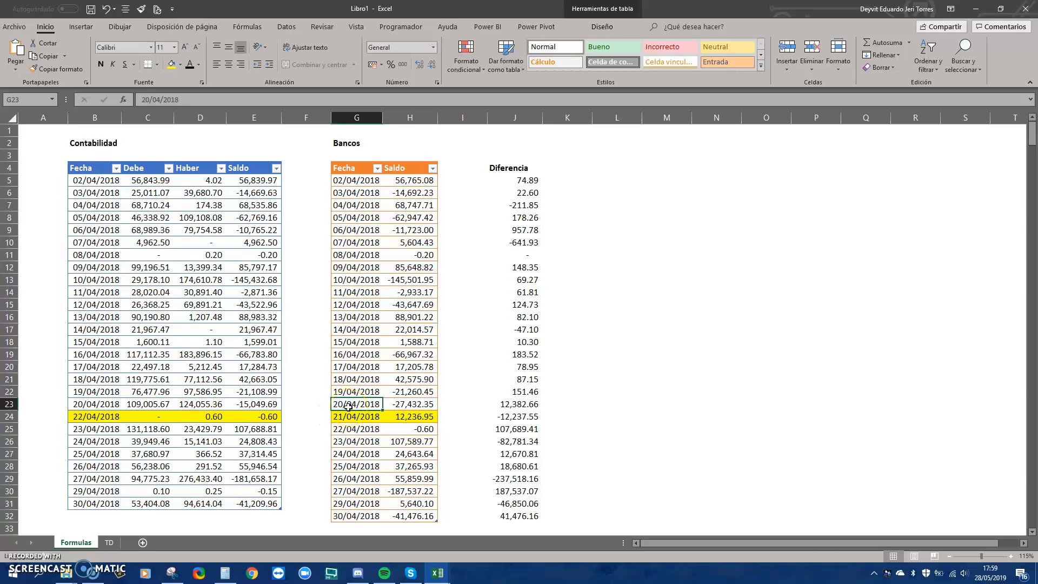
pyautogui.click(349, 416)
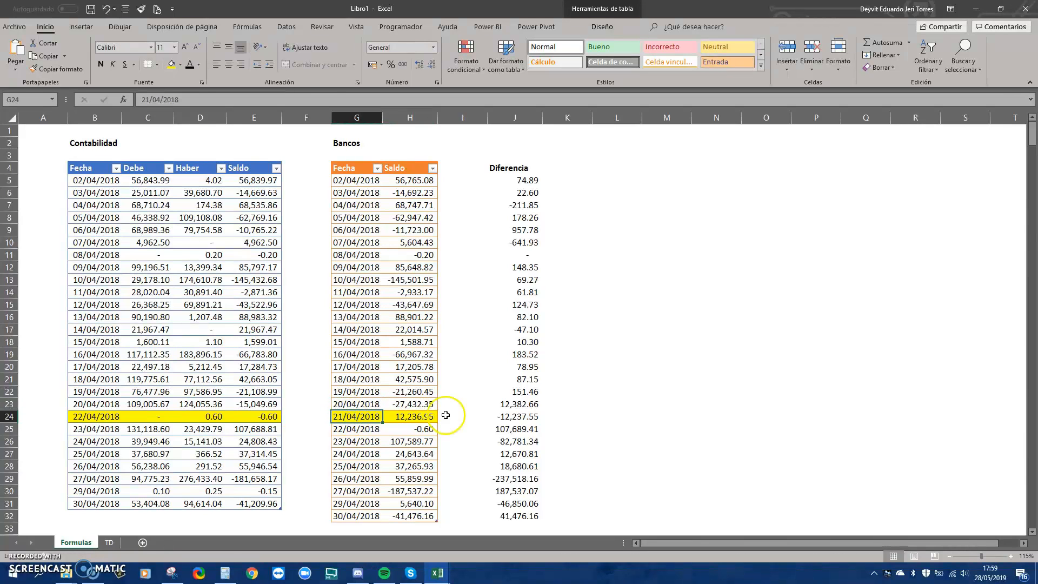
# Review the row 24 Diferencia formula and the 21/04/2018 Bancos date and Saldo
pyautogui.click(510, 418)
pyautogui.doubleClick(510, 417)
pyautogui.press('Escape')
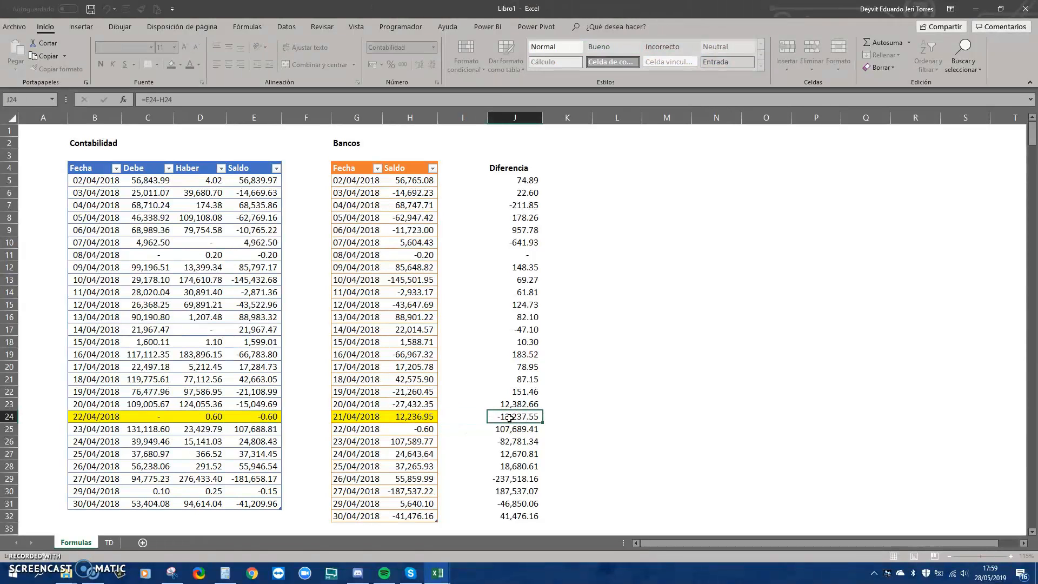
pyautogui.moveTo(368, 417); pyautogui.dragTo(395, 416)
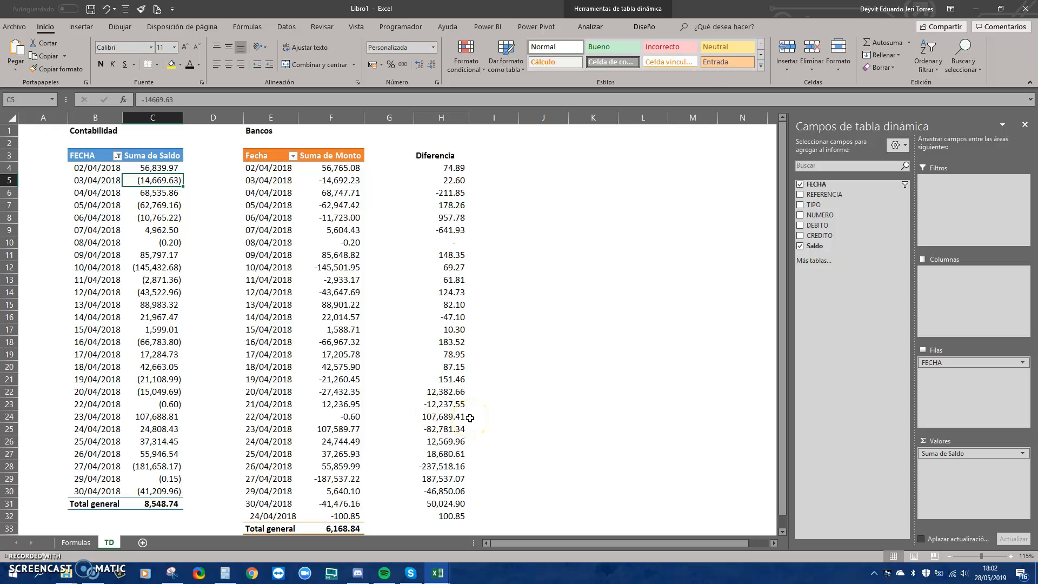
# Glance at AL 30.04.xls, then check the 10/04/2018 Suma de Saldo value in Libro1's pivot
pyautogui.click(437, 572)
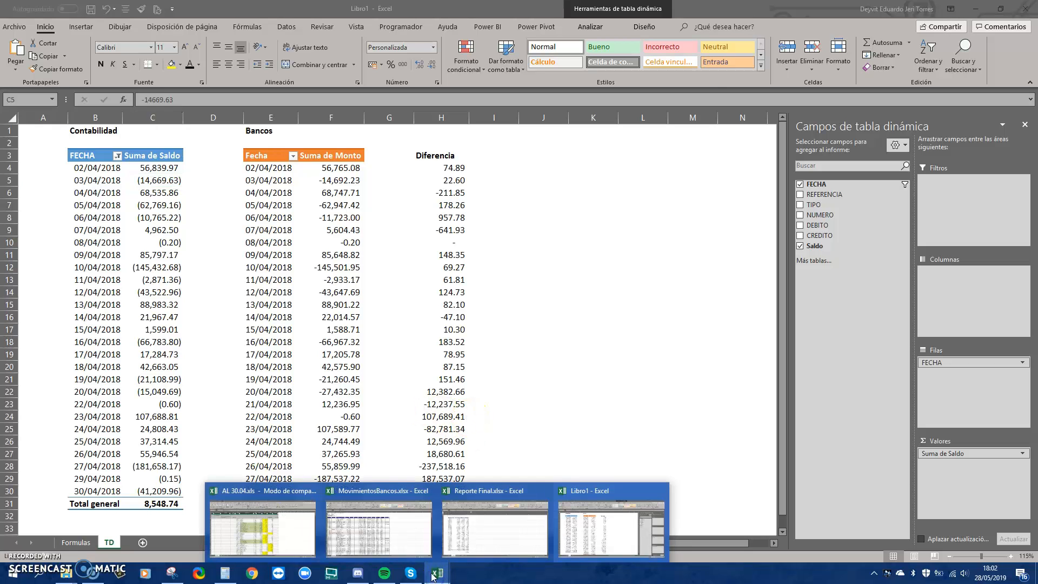
pyautogui.click(290, 537)
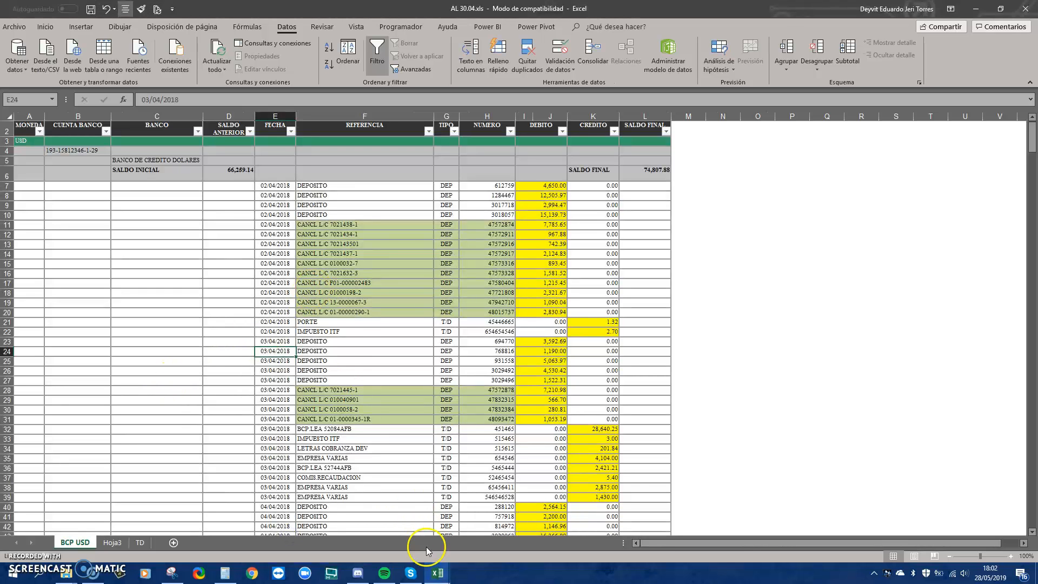
pyautogui.moveTo(452, 574)
pyautogui.click(567, 511)
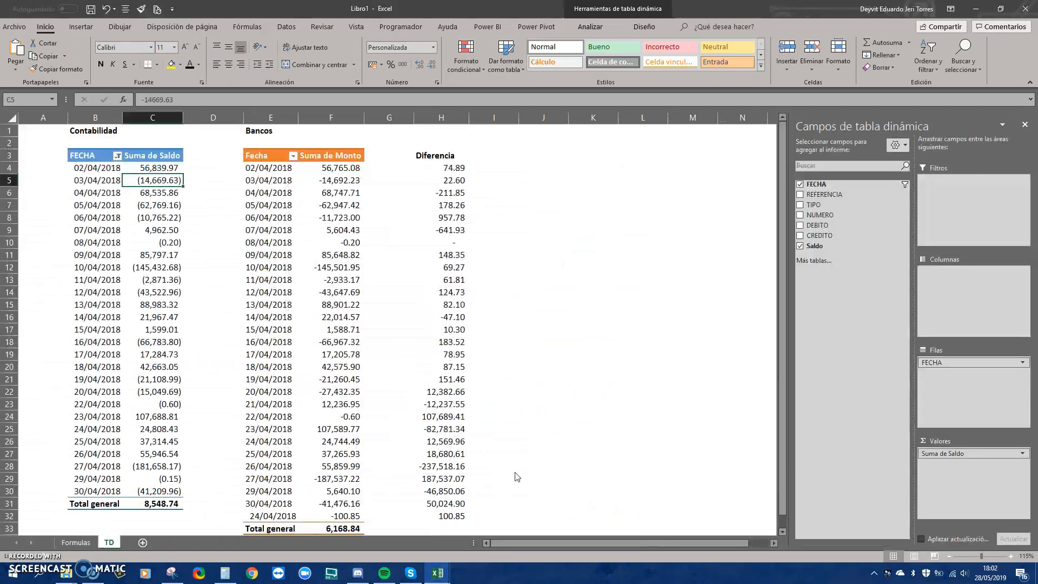
pyautogui.click(157, 271)
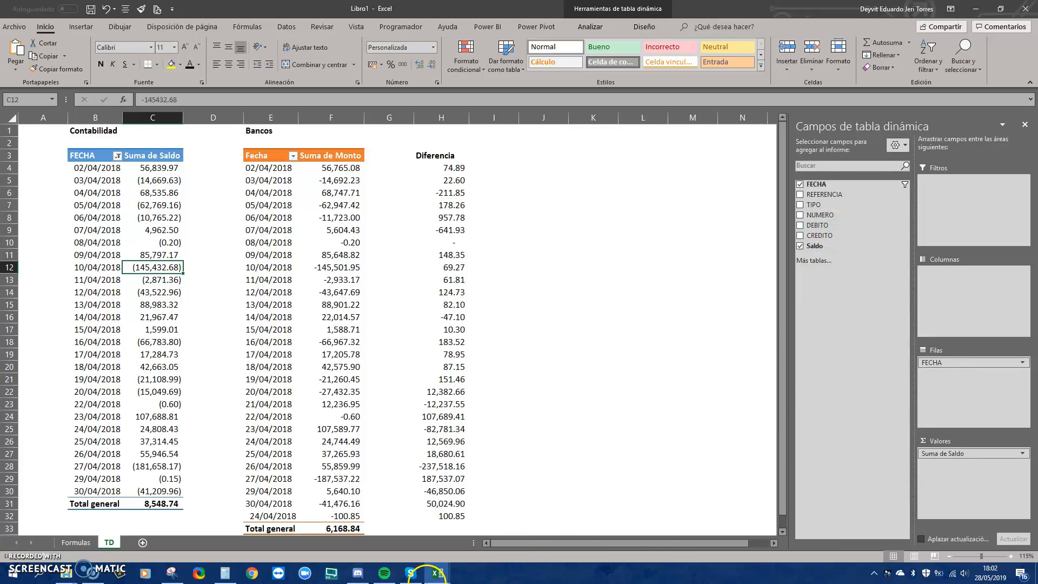
# Check cells I6 and K6 (SALDO FINAL) in AL 30.04, then return to Libro1's pivots
pyautogui.moveTo(437, 573)
pyautogui.click(292, 529)
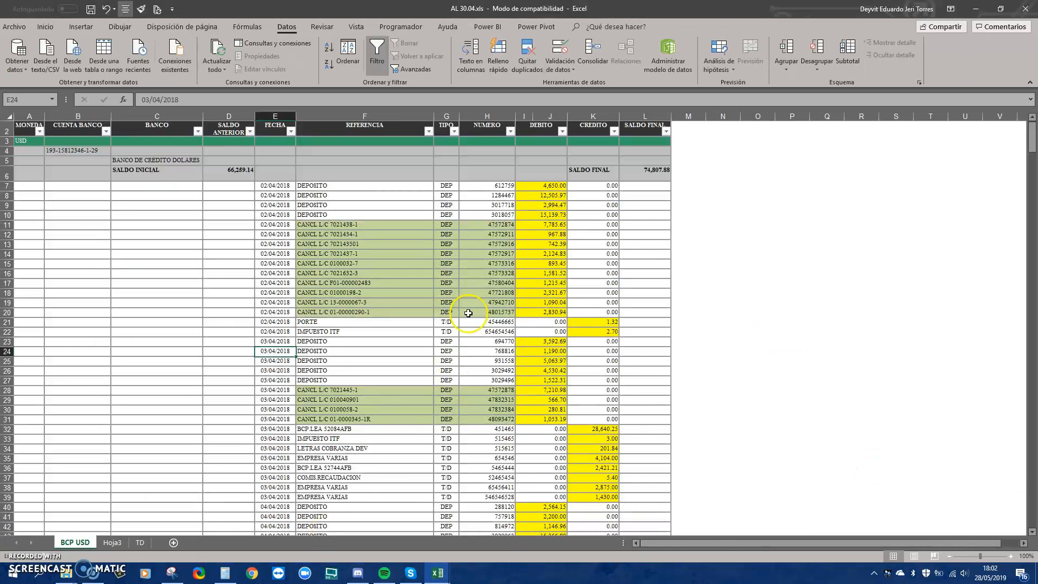
pyautogui.click(533, 176)
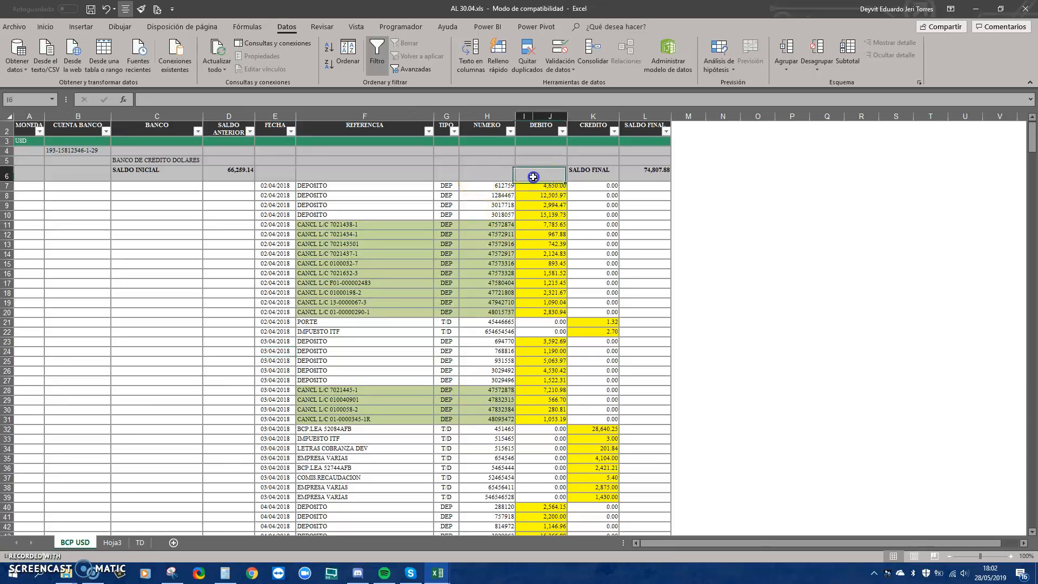
pyautogui.click(603, 175)
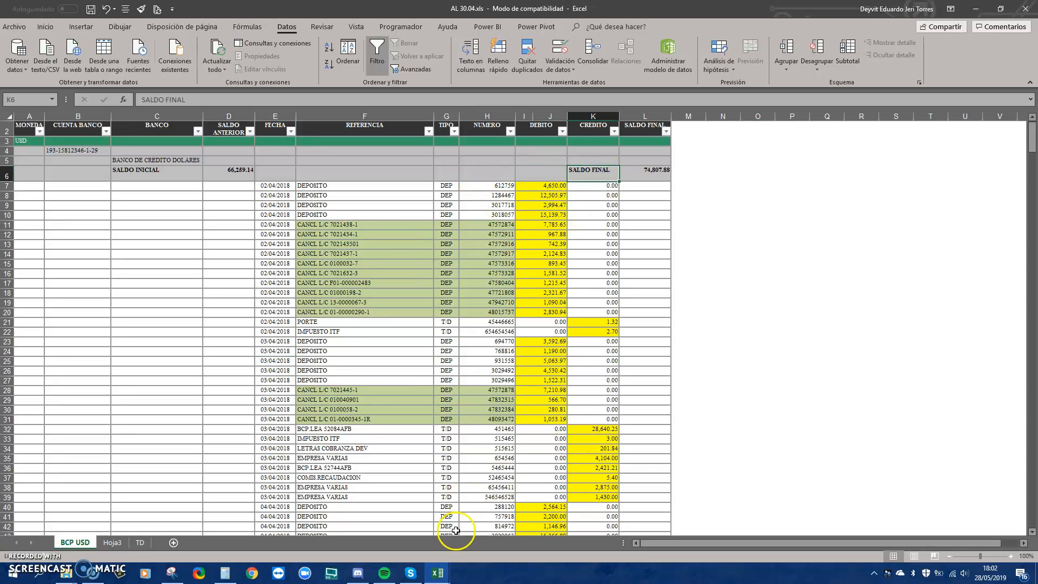
pyautogui.moveTo(437, 574)
pyautogui.click(640, 528)
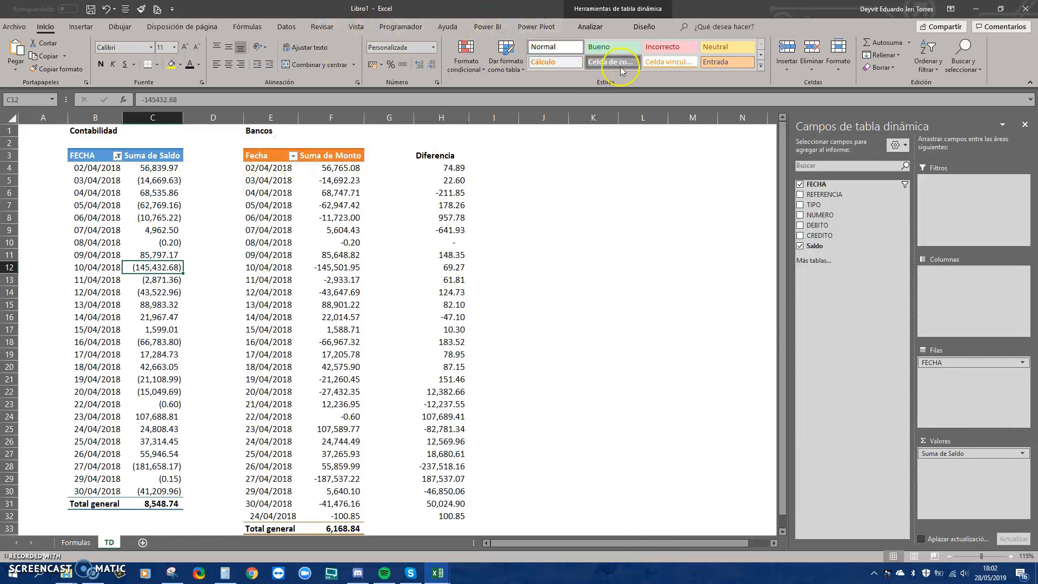
pyautogui.click(590, 27)
pyautogui.click(804, 44)
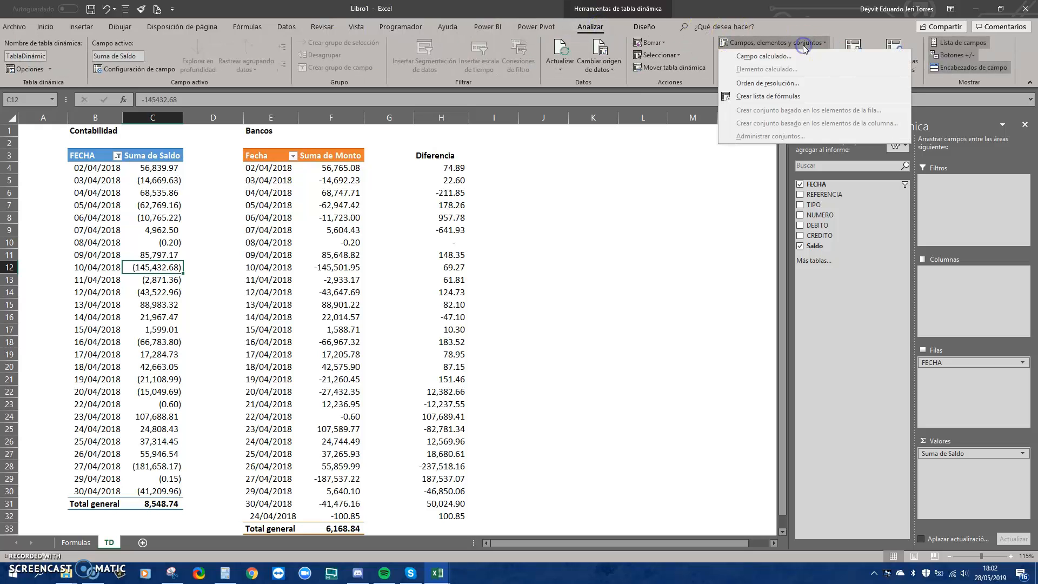
pyautogui.click(806, 55)
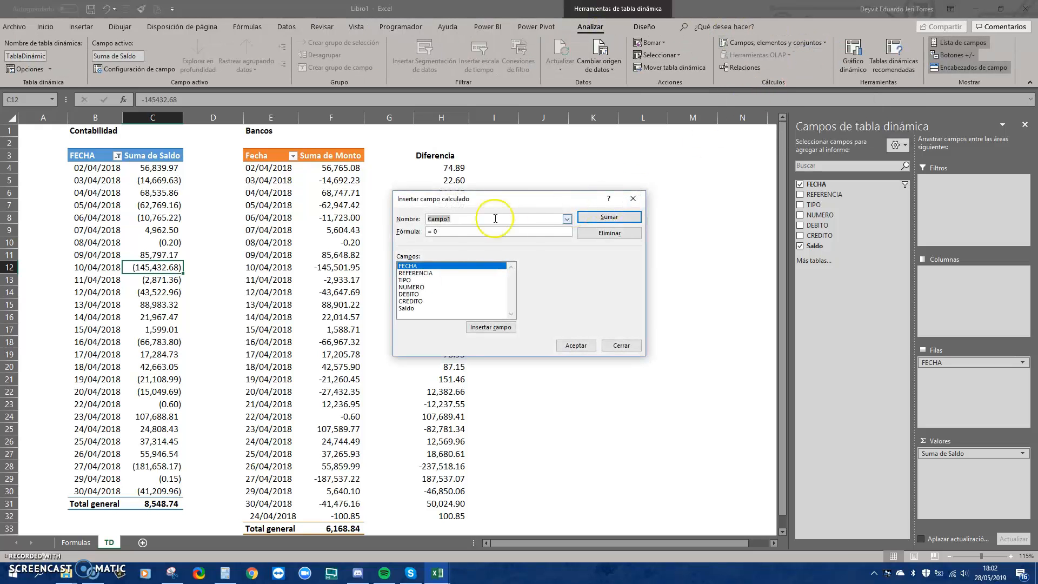
pyautogui.click(420, 294)
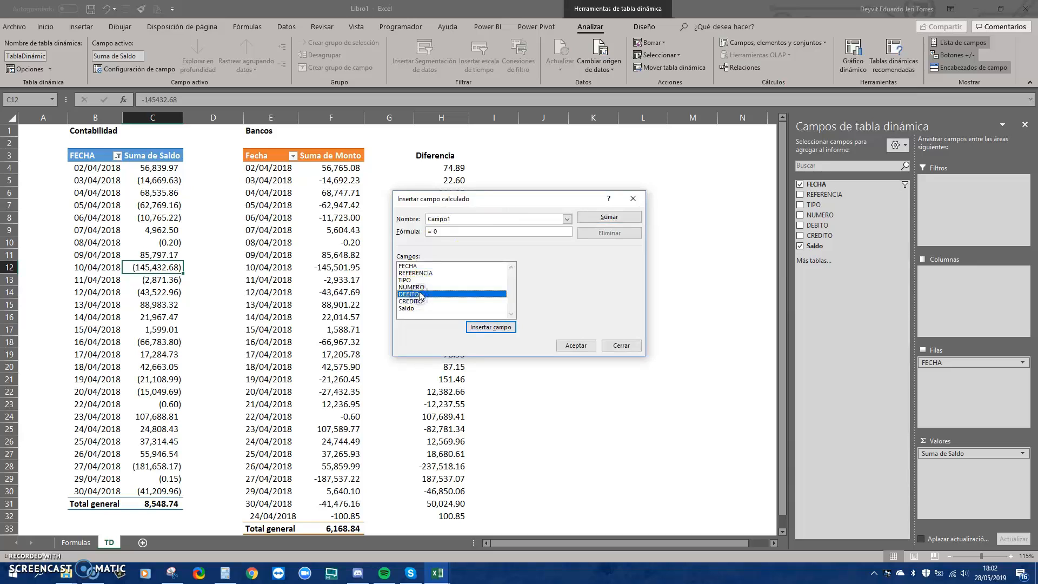
pyautogui.click(617, 349)
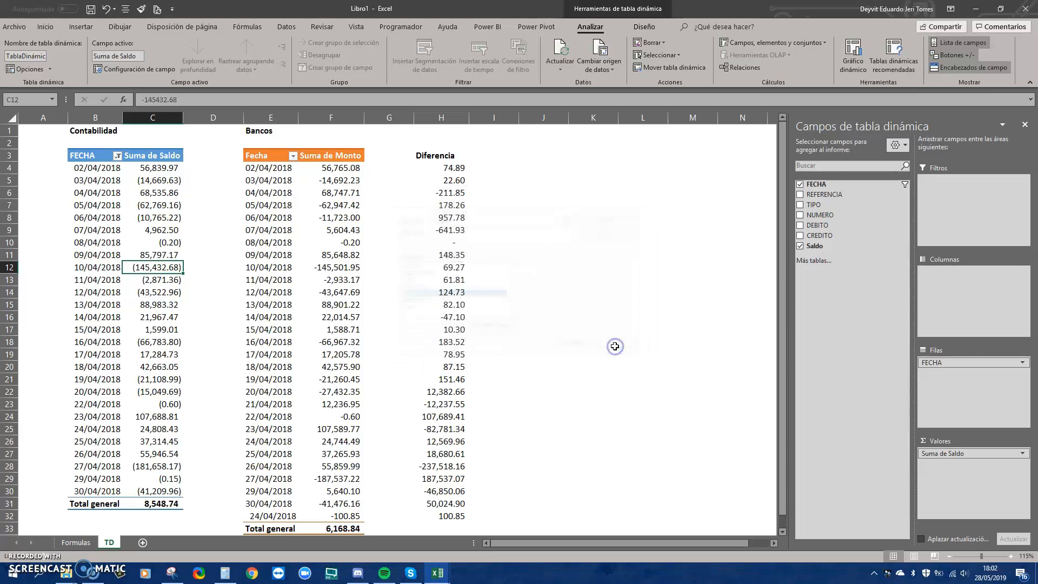
pyautogui.moveTo(162, 181); pyautogui.dragTo(162, 173)
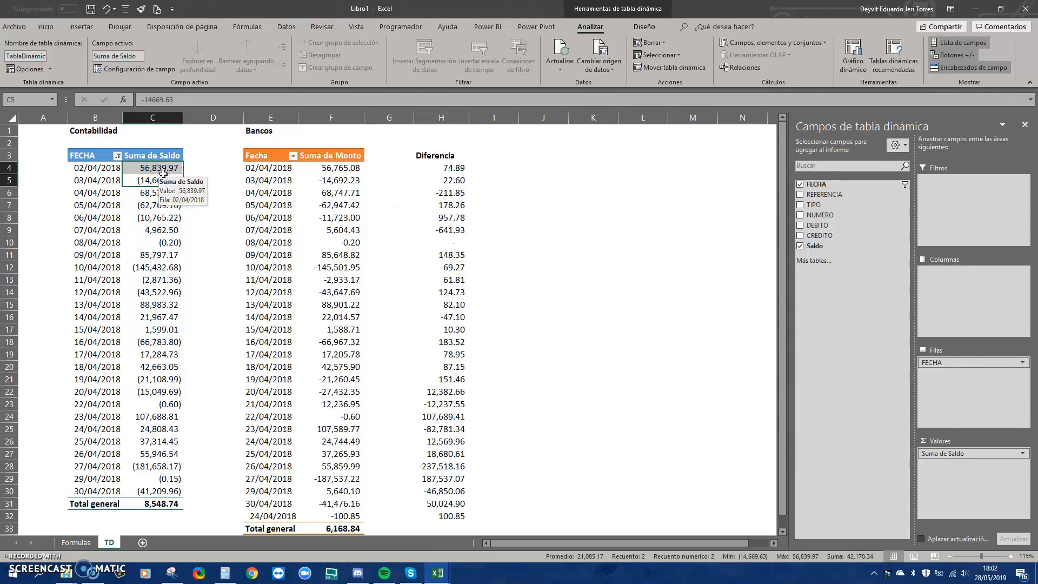
pyautogui.click(274, 165)
pyautogui.click(276, 170)
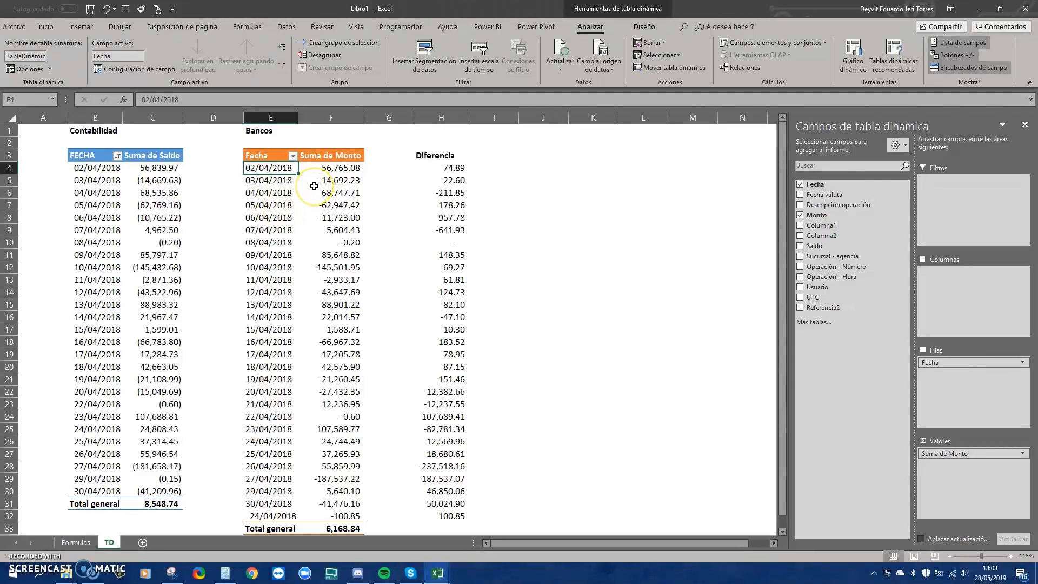
pyautogui.moveTo(314, 186)
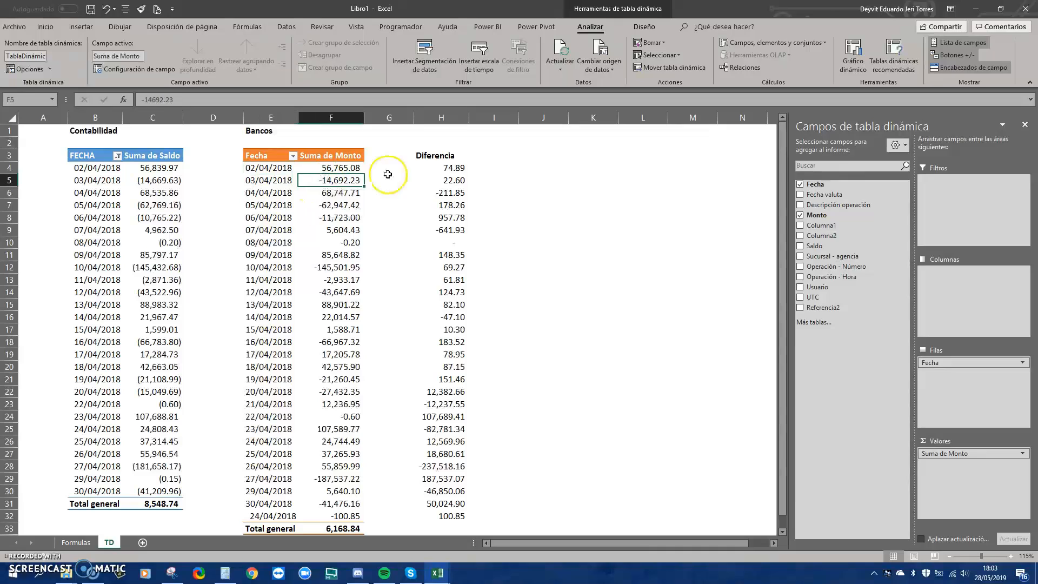
pyautogui.click(435, 170)
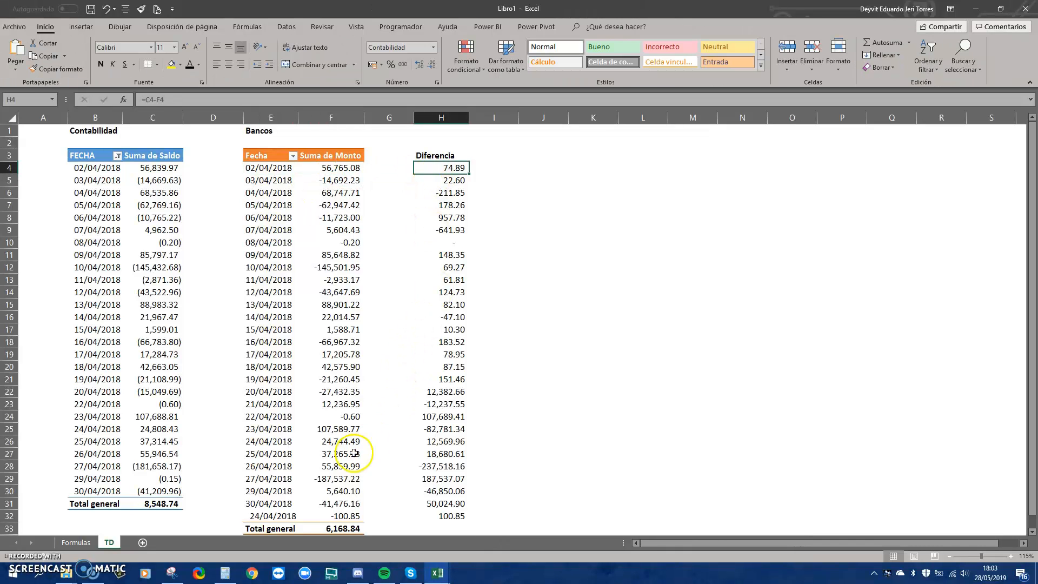
pyautogui.click(266, 425)
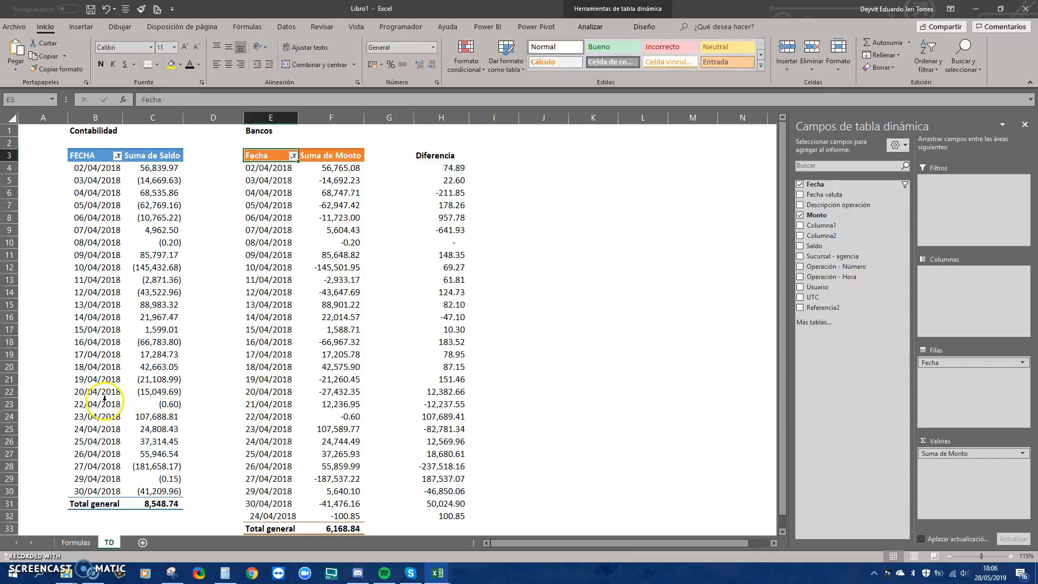
pyautogui.click(100, 400)
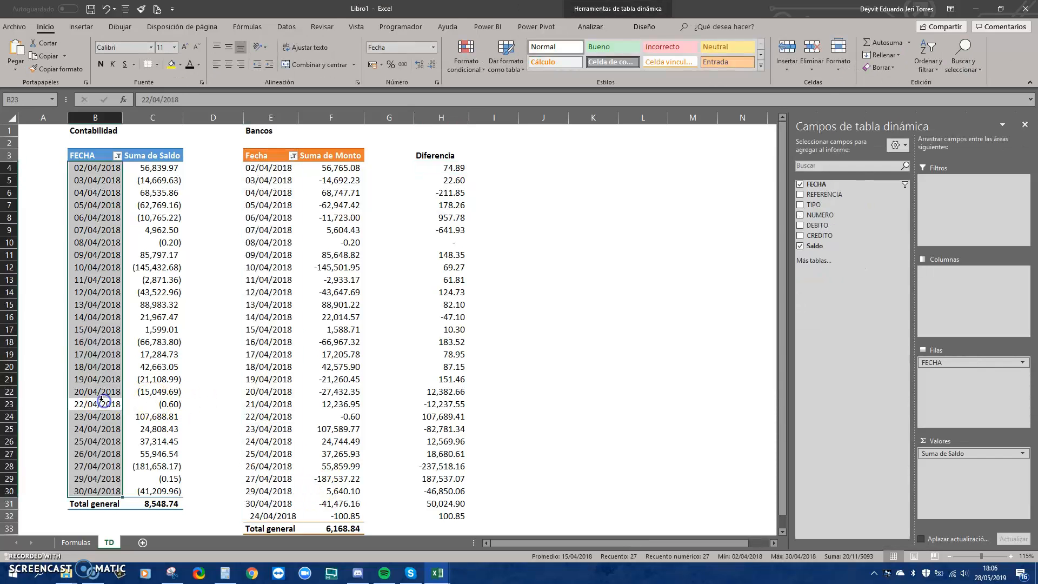
pyautogui.click(99, 403)
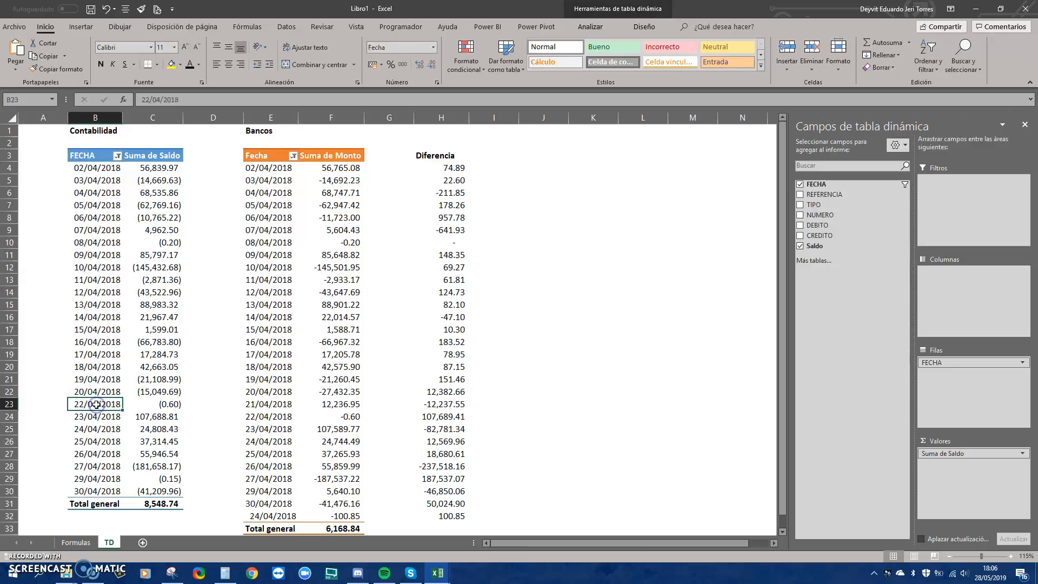
pyautogui.click(280, 406)
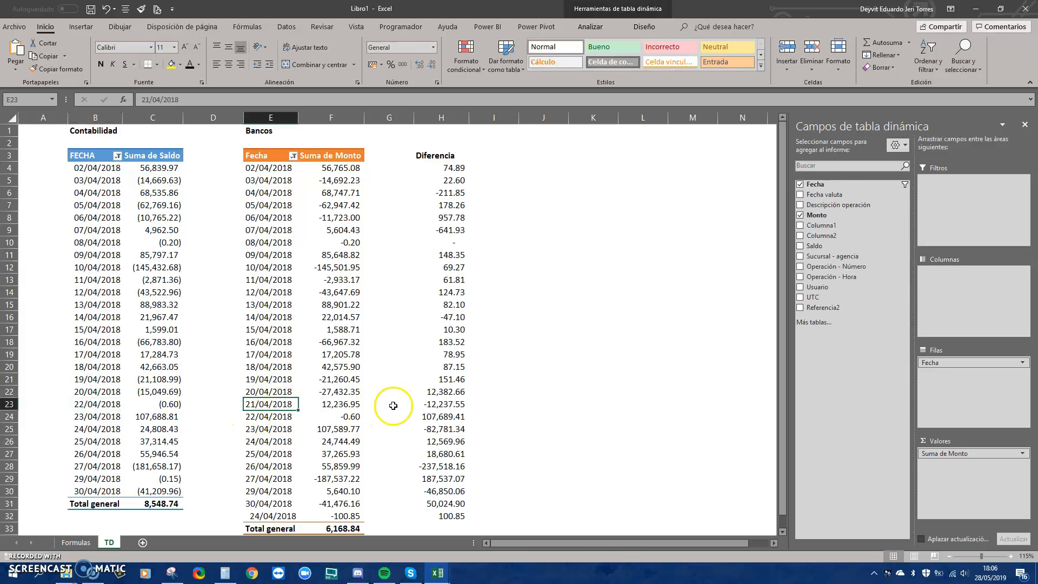
pyautogui.click(425, 403)
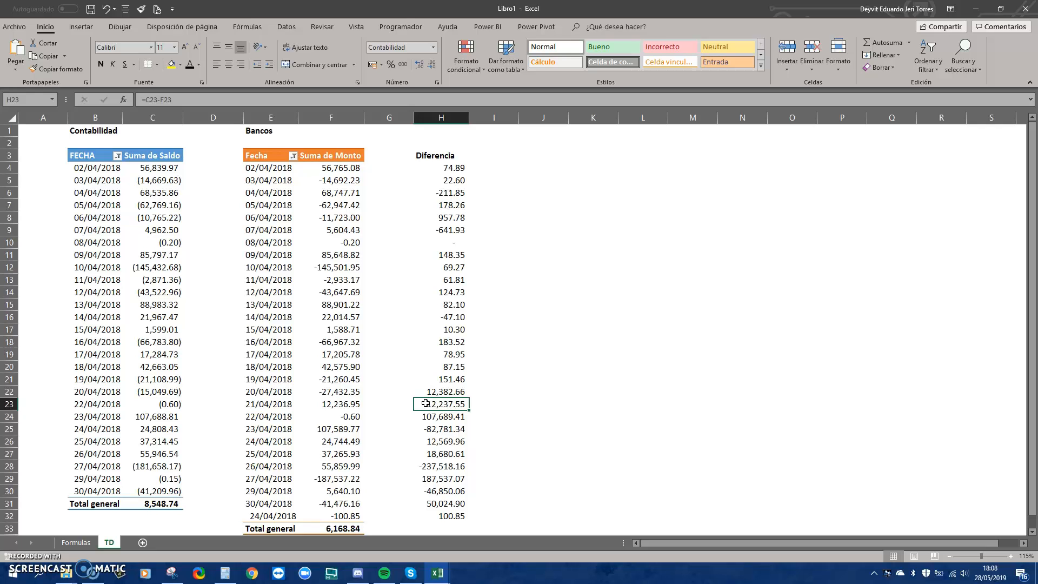
pyautogui.click(159, 155)
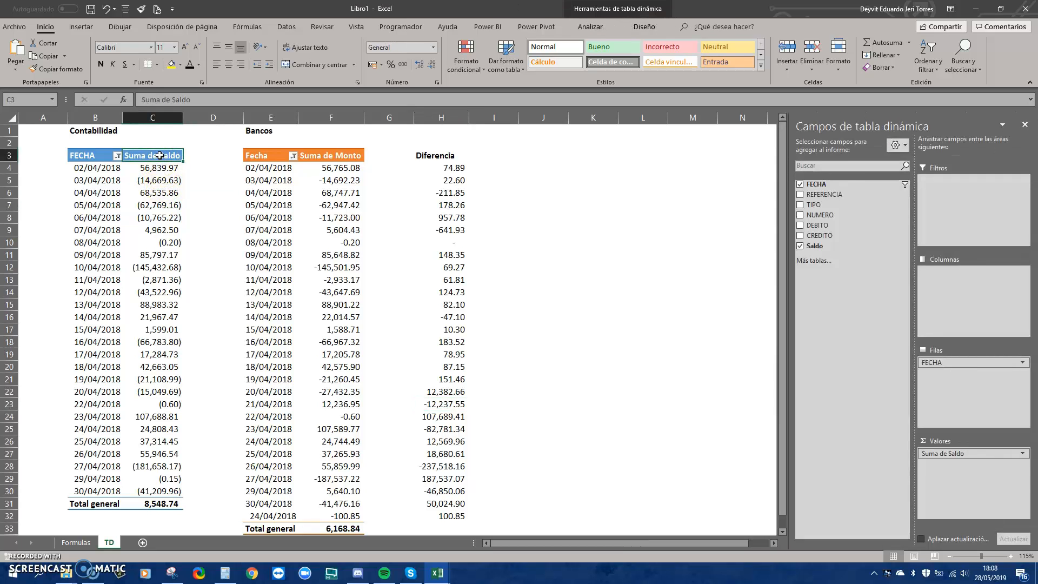
pyautogui.click(193, 153)
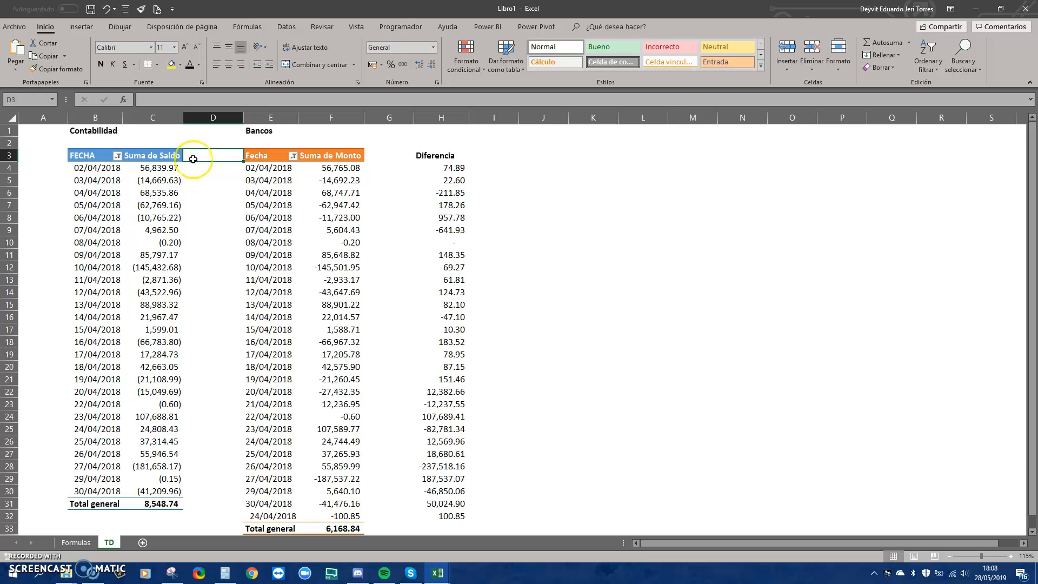
pyautogui.click(201, 168)
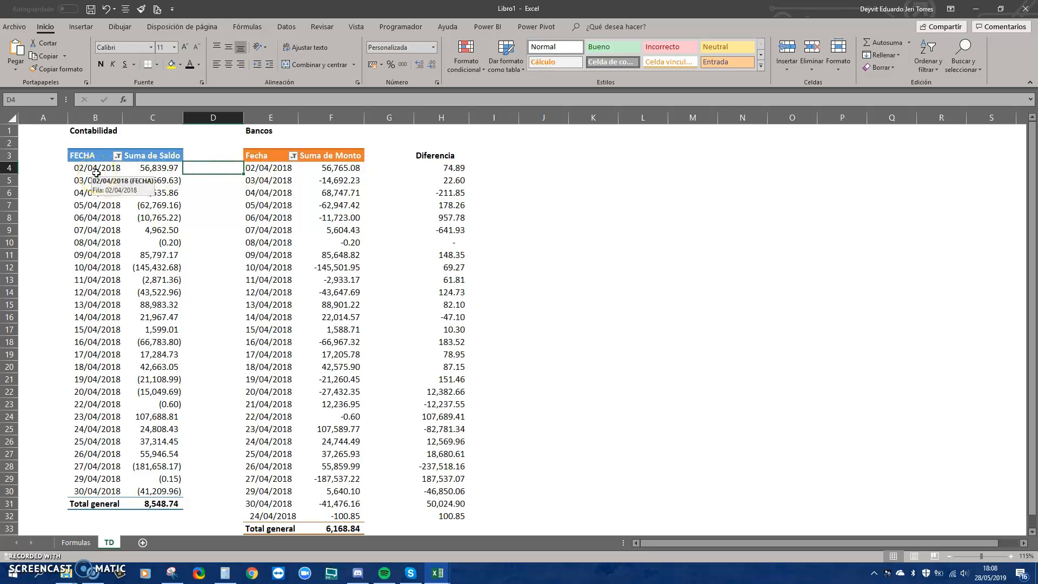
pyautogui.click(92, 242)
pyautogui.click(266, 232)
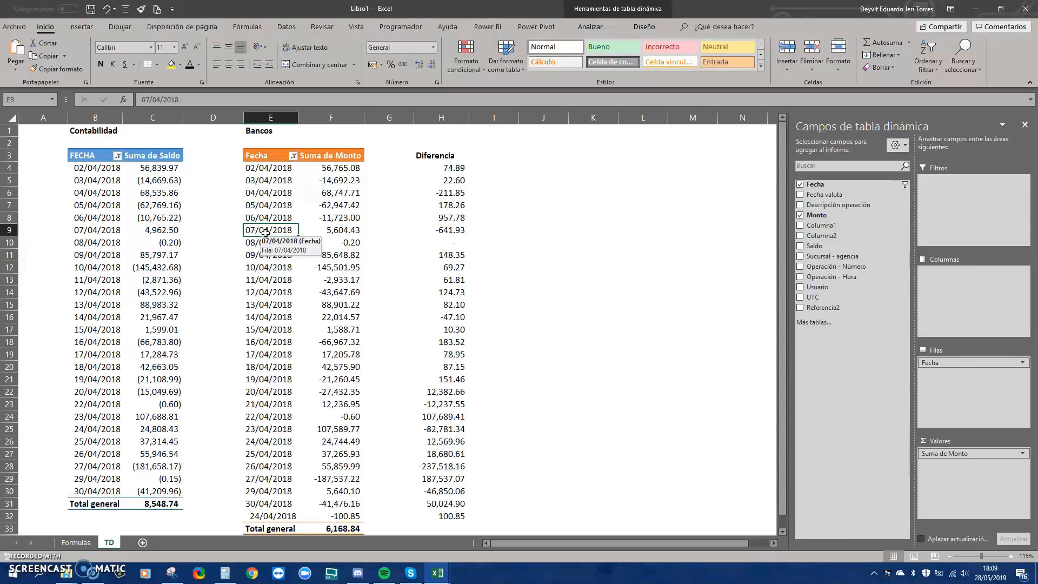
# On a new sheet, import AL 30.04.xlsx from a workbook and send its BCP USD sheet to Power Query
pyautogui.click(142, 543)
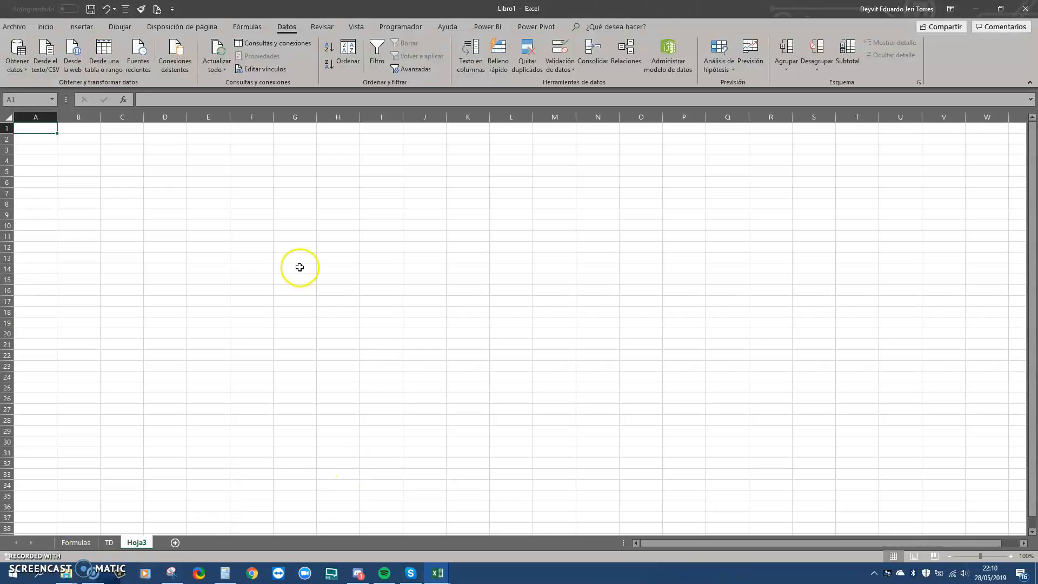
pyautogui.click(23, 66)
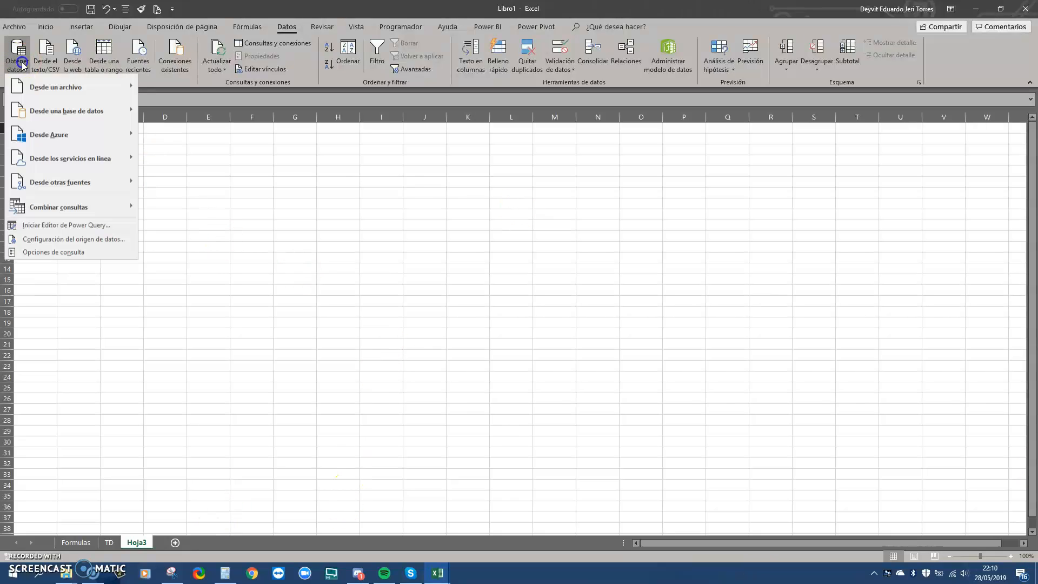
pyautogui.moveTo(65, 88)
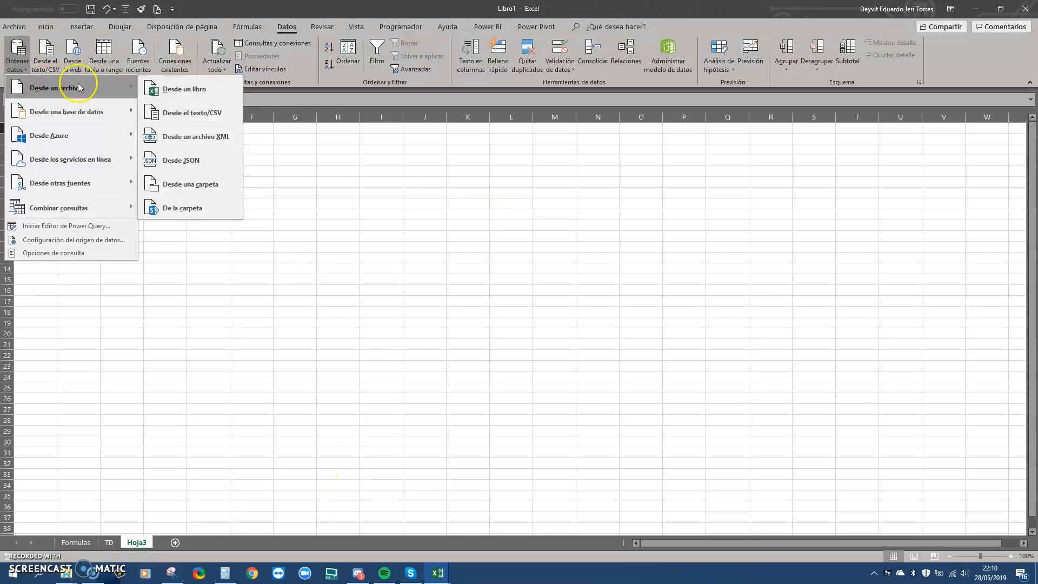
pyautogui.click(155, 88)
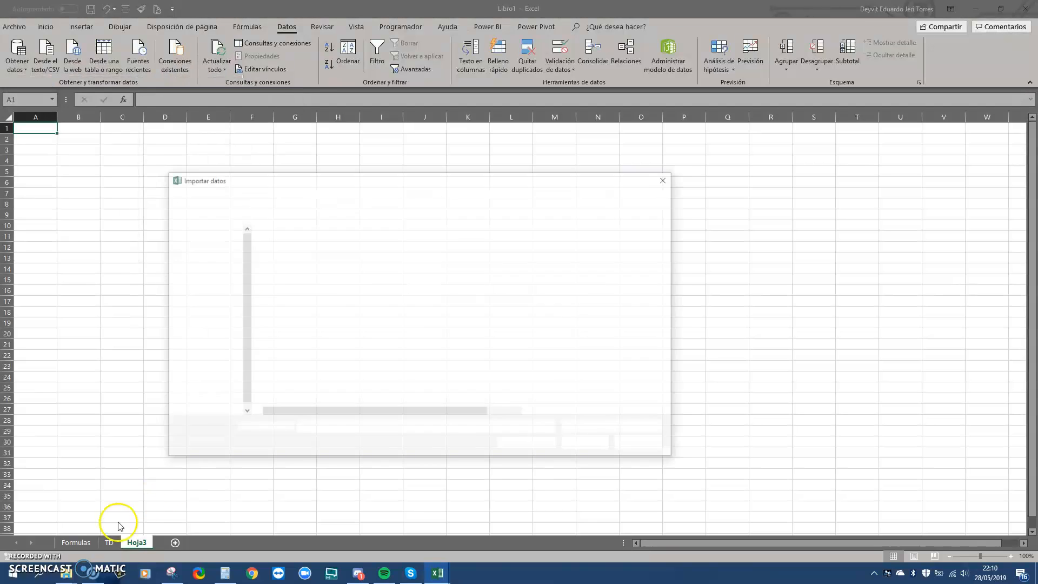
pyautogui.moveTo(64, 573)
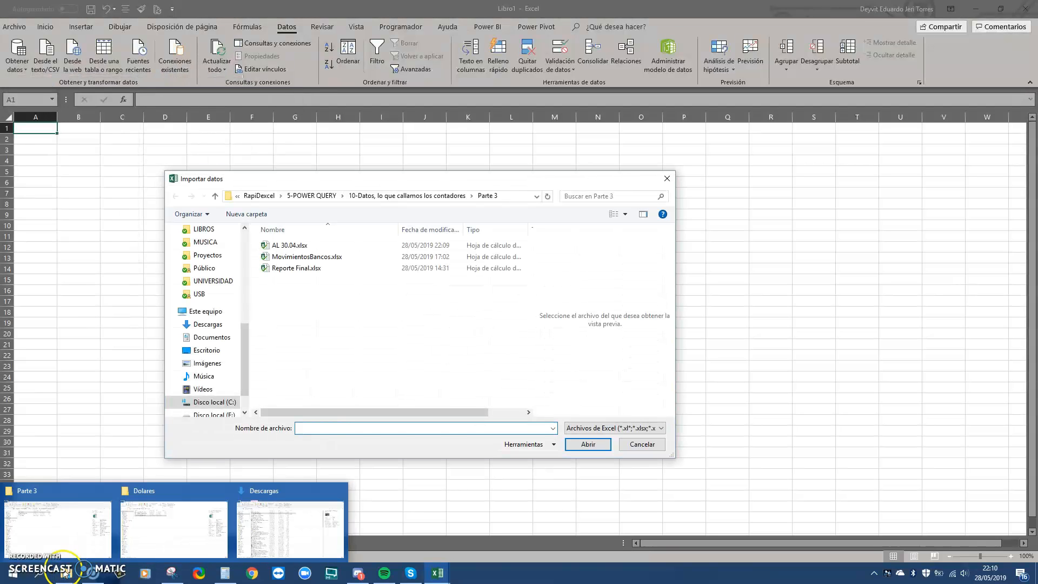
pyautogui.click(319, 247)
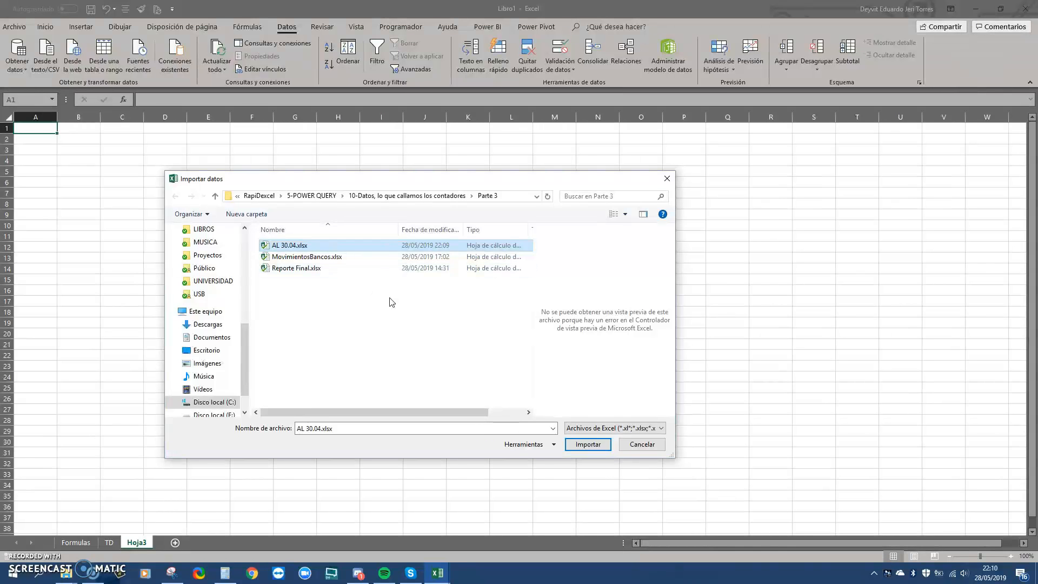
pyautogui.click(586, 445)
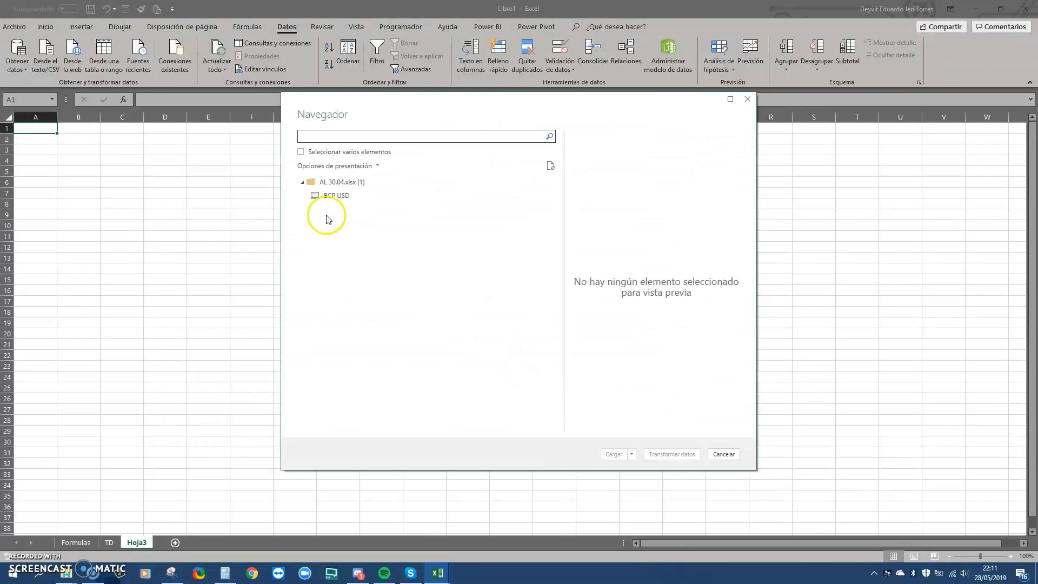
pyautogui.click(340, 195)
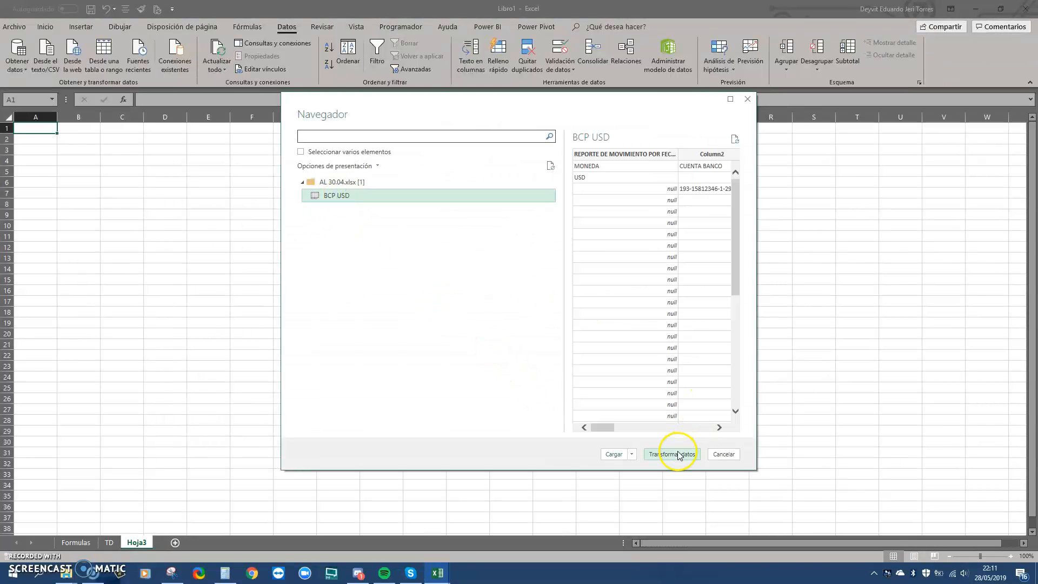
pyautogui.click(672, 455)
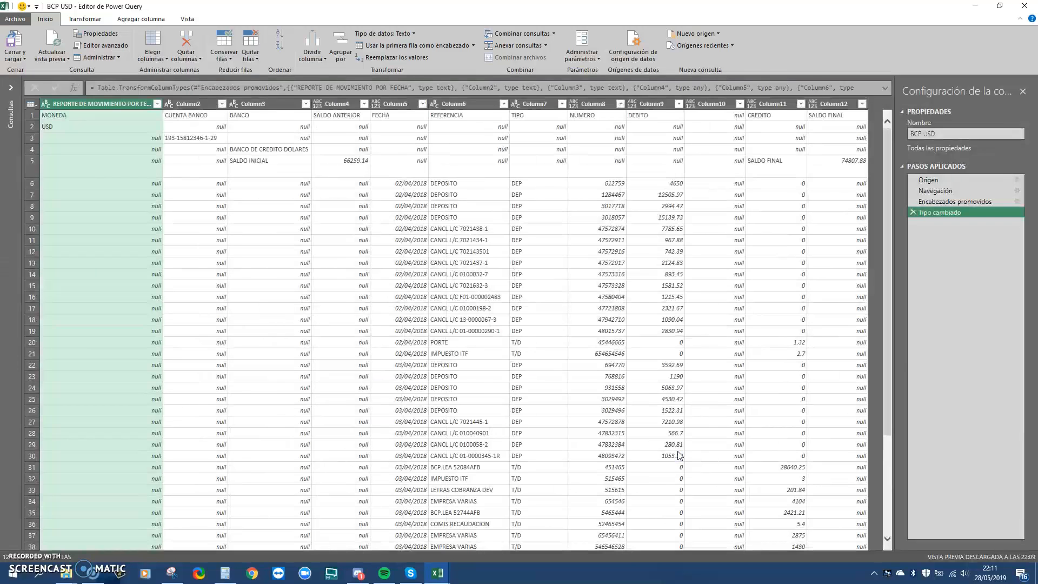
# Delete the auto type-change and promoted-header steps and keep only Column5–Column9
pyautogui.click(914, 213)
pyautogui.click(915, 202)
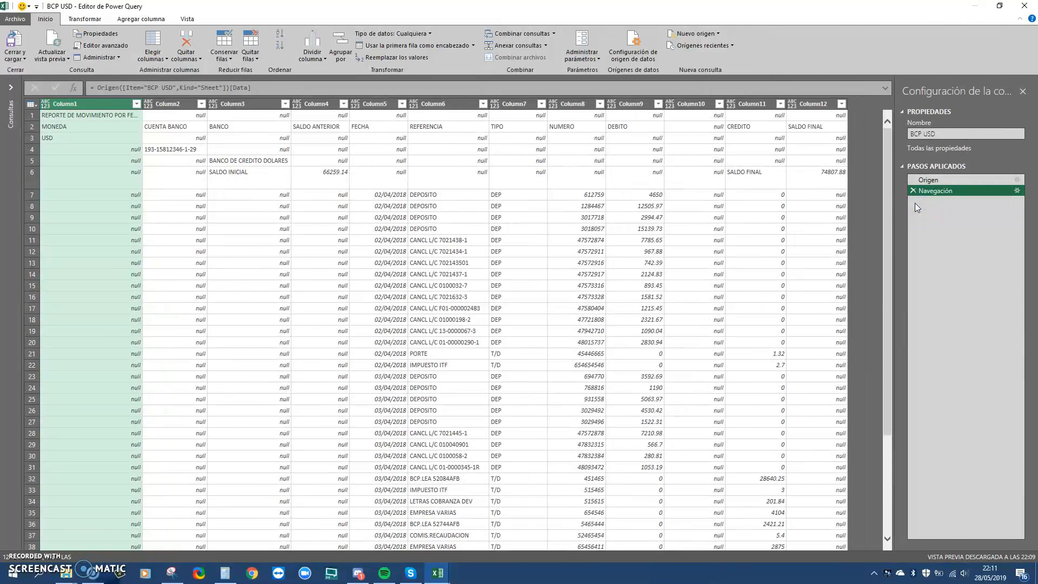
pyautogui.click(390, 104)
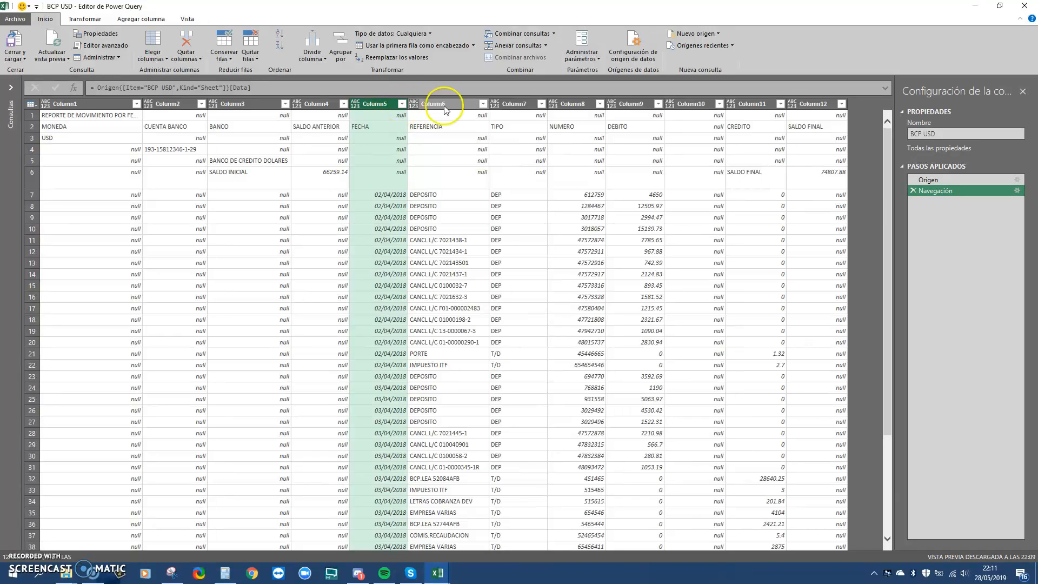
pyautogui.keyDown('ctrl'); pyautogui.click(648, 104); pyautogui.keyUp('ctrl')
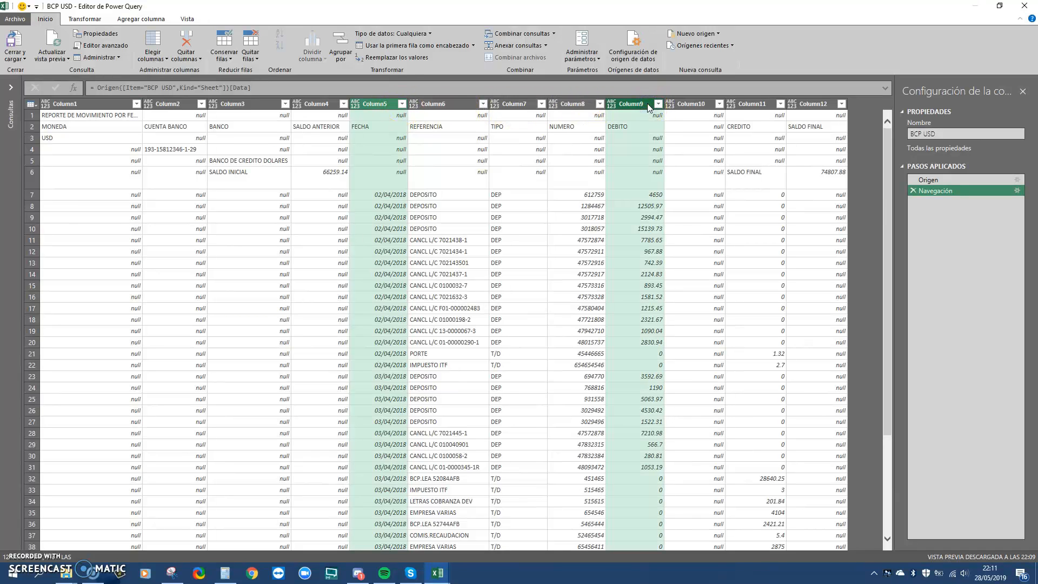
pyautogui.keyDown('ctrl'); pyautogui.click(456, 102); pyautogui.keyUp('ctrl')
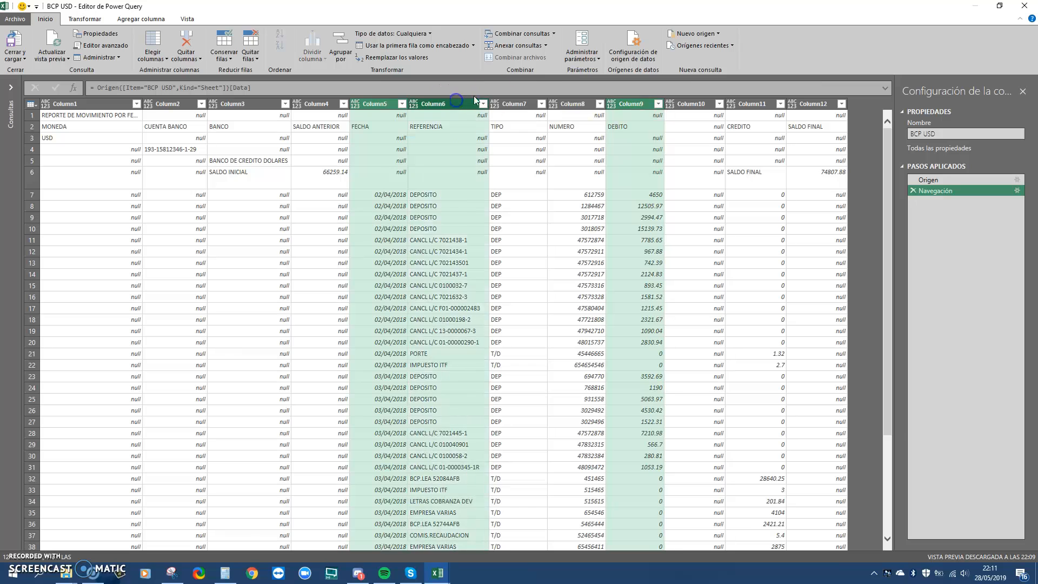
pyautogui.keyDown('ctrl'); pyautogui.click(525, 103); pyautogui.keyUp('ctrl')
pyautogui.keyDown('ctrl'); pyautogui.click(566, 104); pyautogui.keyUp('ctrl')
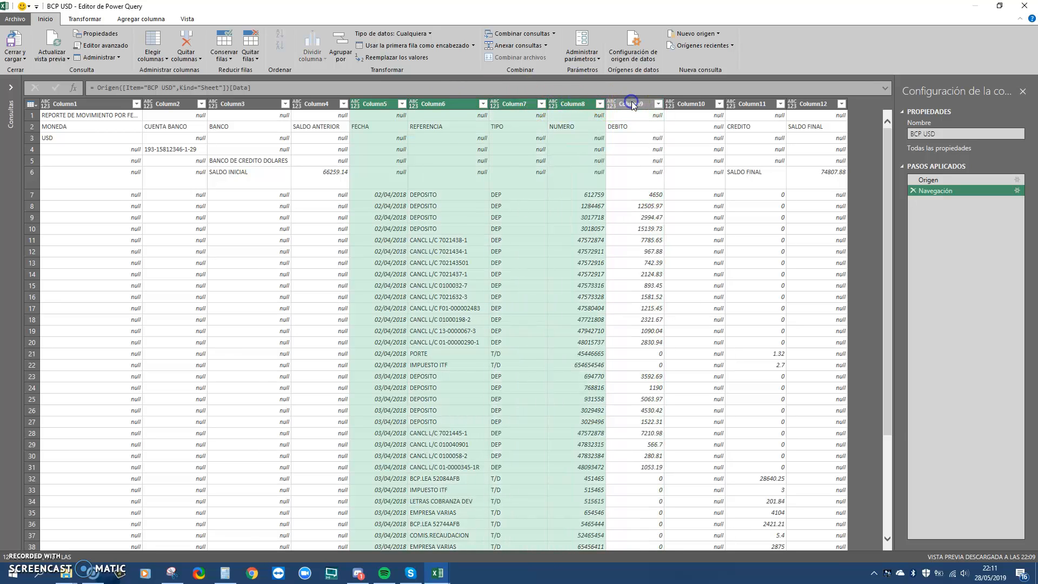
pyautogui.rightClick(632, 102)
pyautogui.click(659, 141)
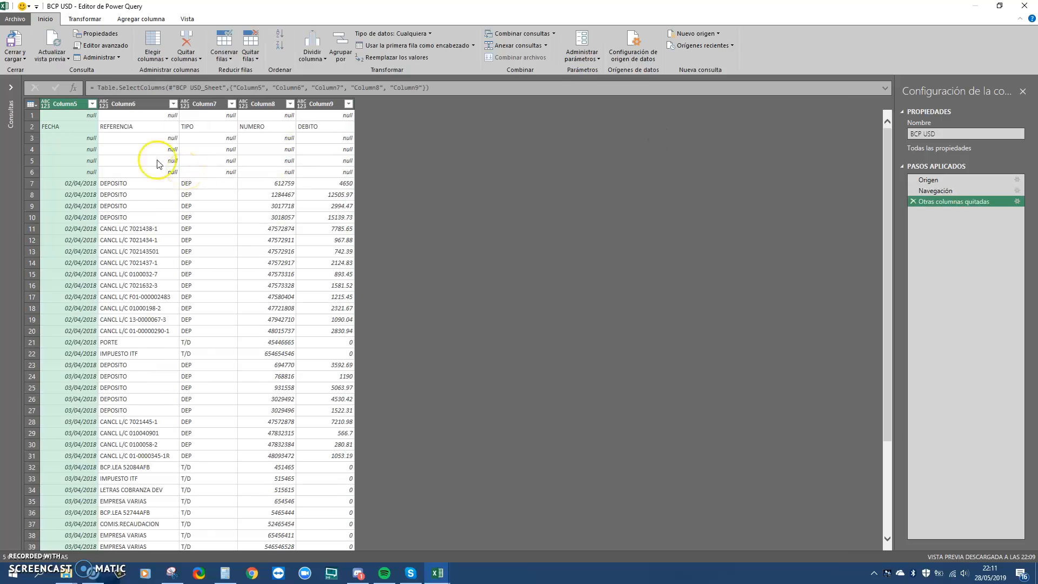
# Filter out null rows in Column5 and promote the first row to headers
pyautogui.click(93, 105)
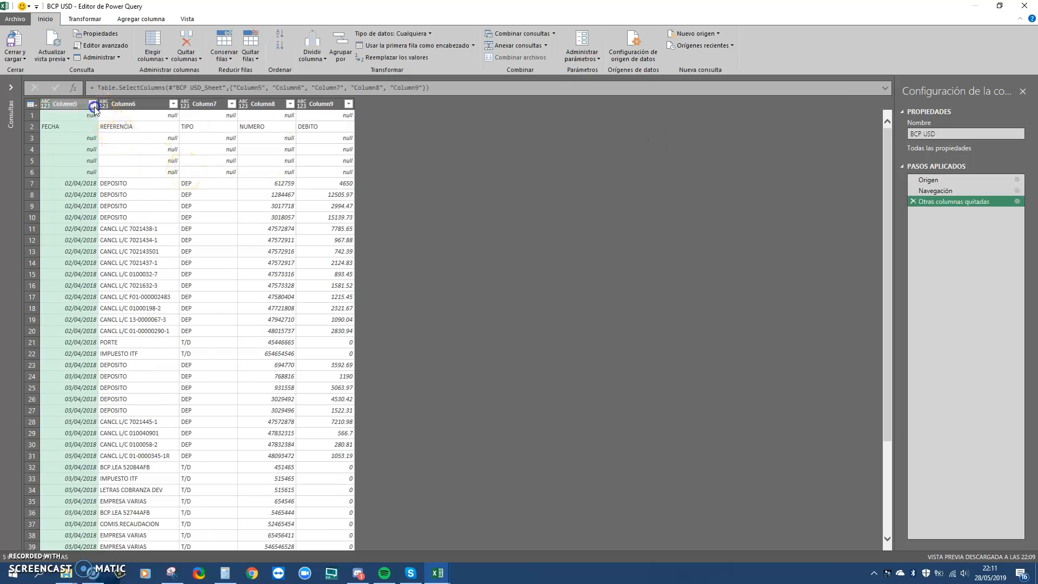
pyautogui.click(114, 231)
pyautogui.click(211, 415)
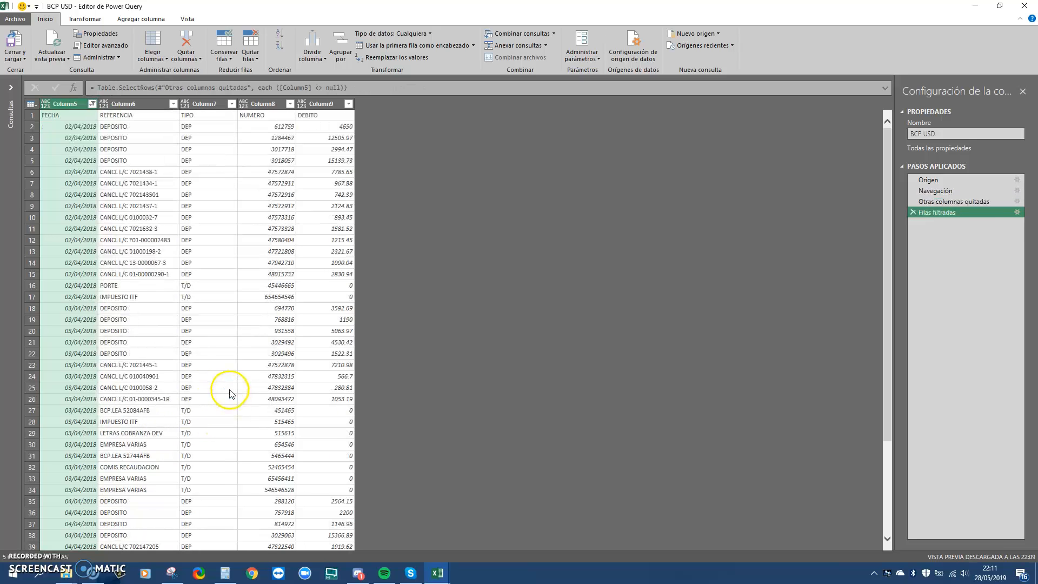
pyautogui.click(84, 19)
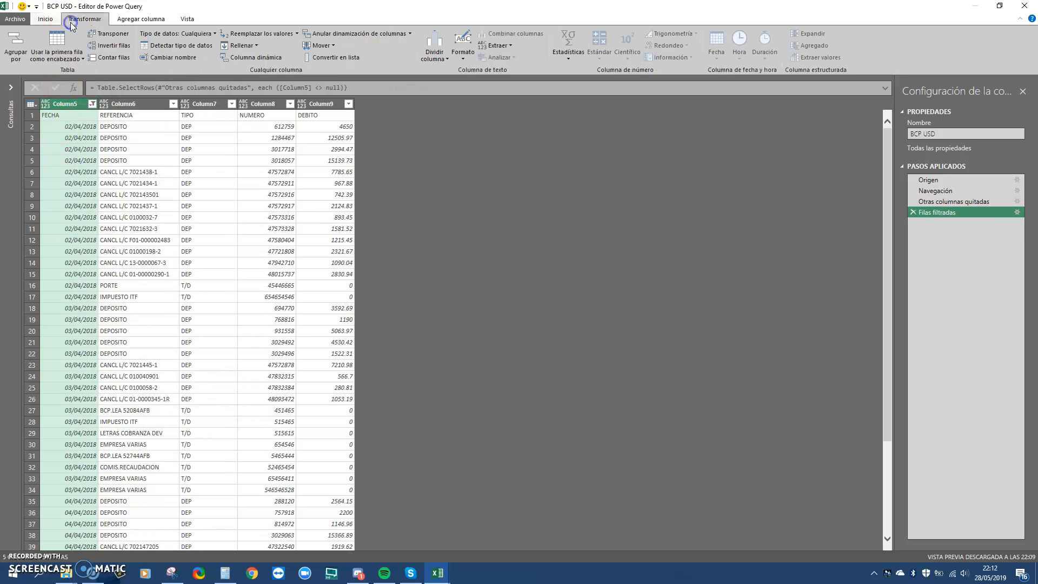
pyautogui.click(64, 58)
pyautogui.click(86, 70)
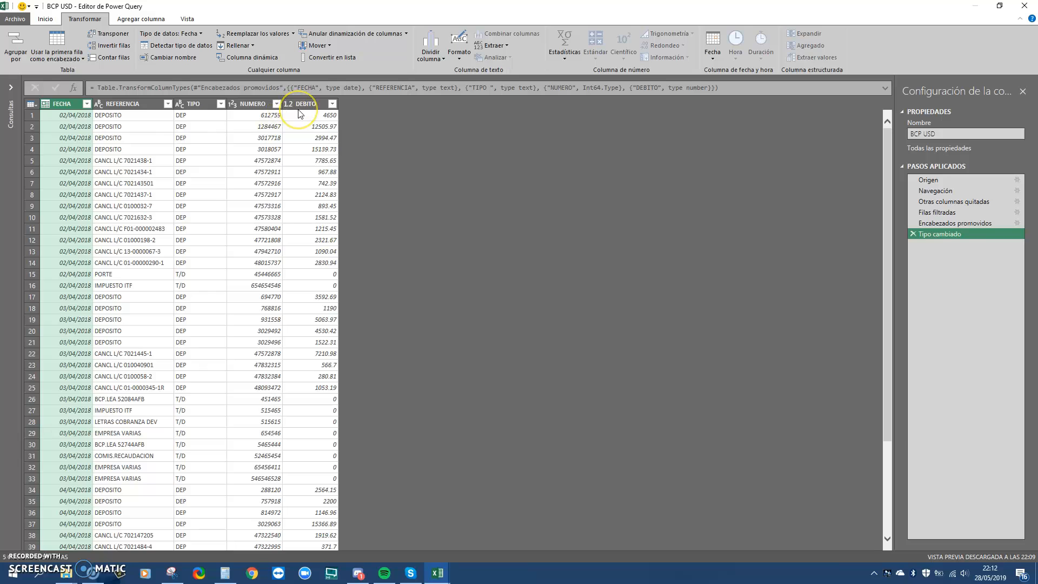
# Change NUMERO's data type to Texto, replacing the conversion in the existing type step
pyautogui.click(234, 104)
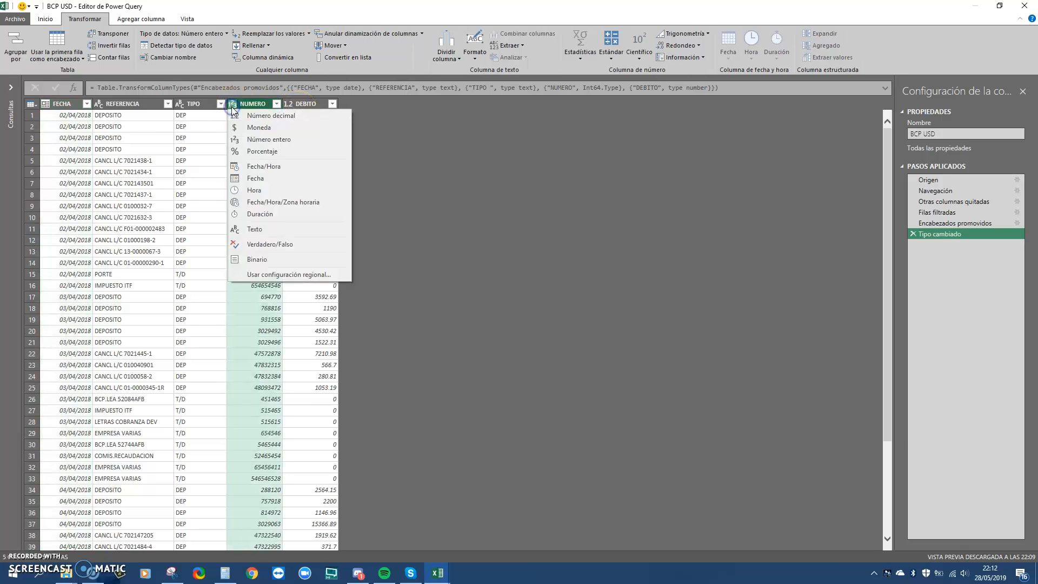
pyautogui.click(263, 116)
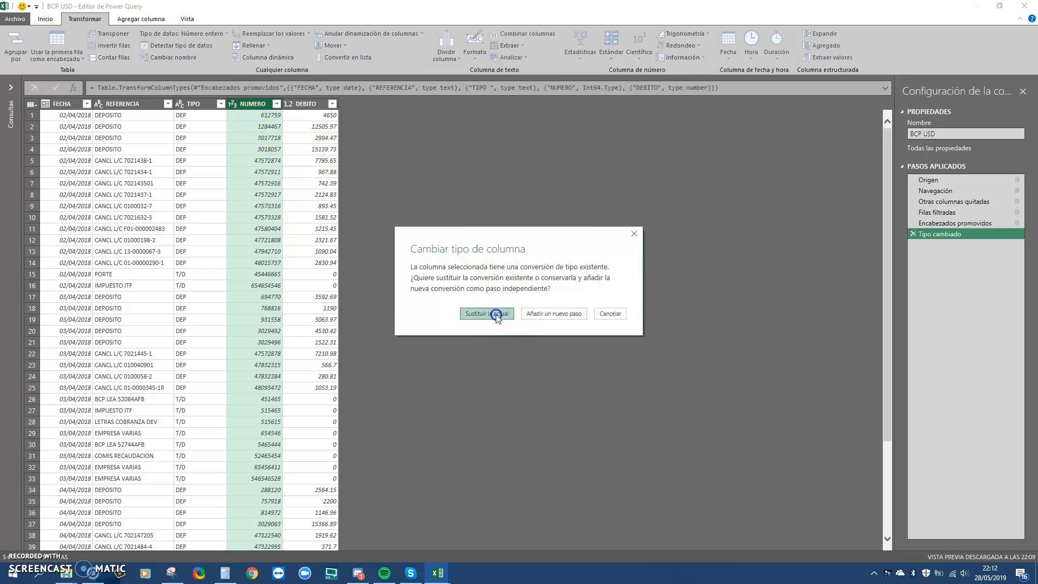
pyautogui.click(497, 317)
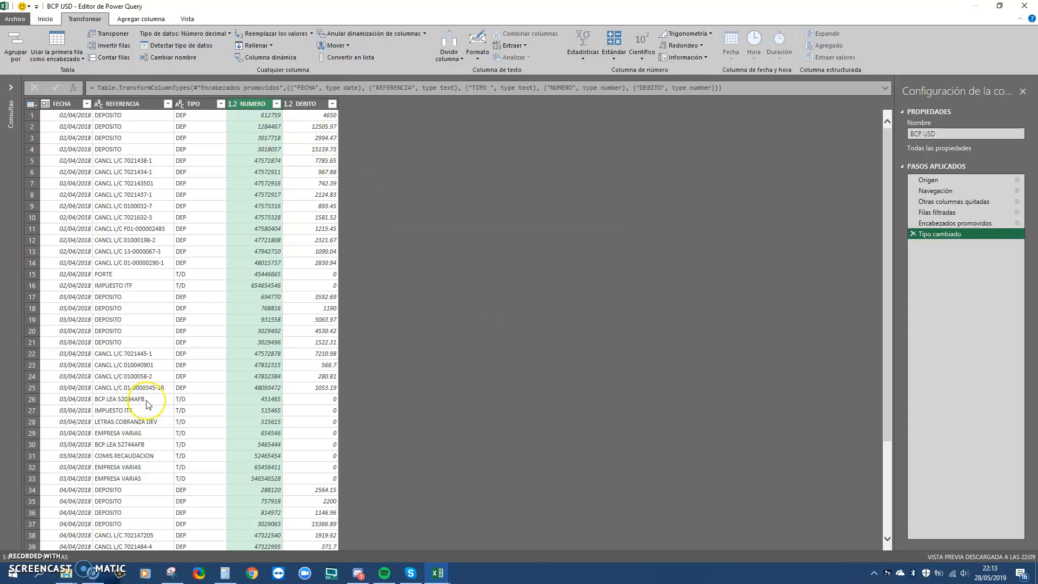
pyautogui.click(233, 104)
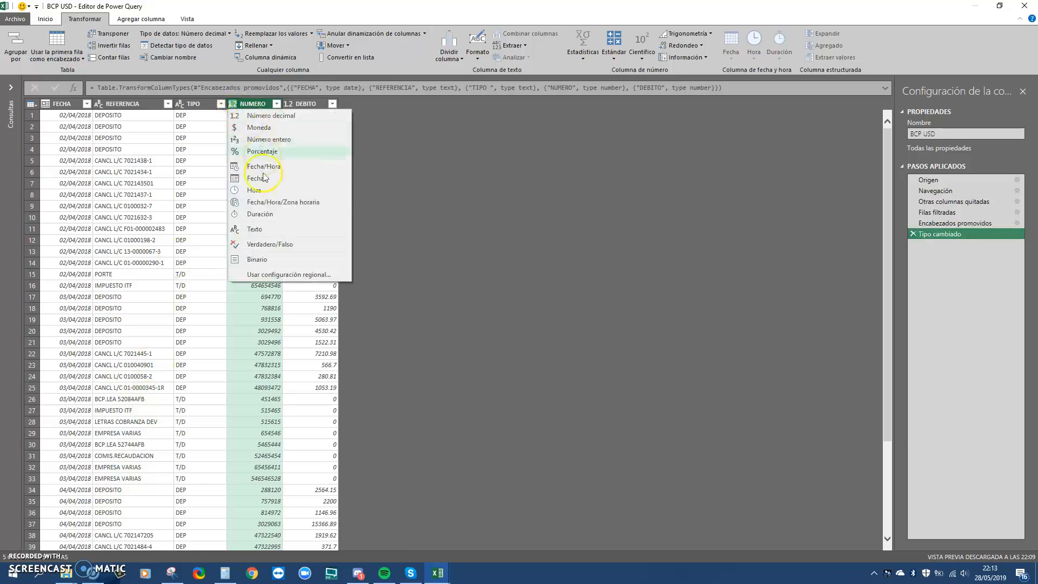
pyautogui.click(260, 229)
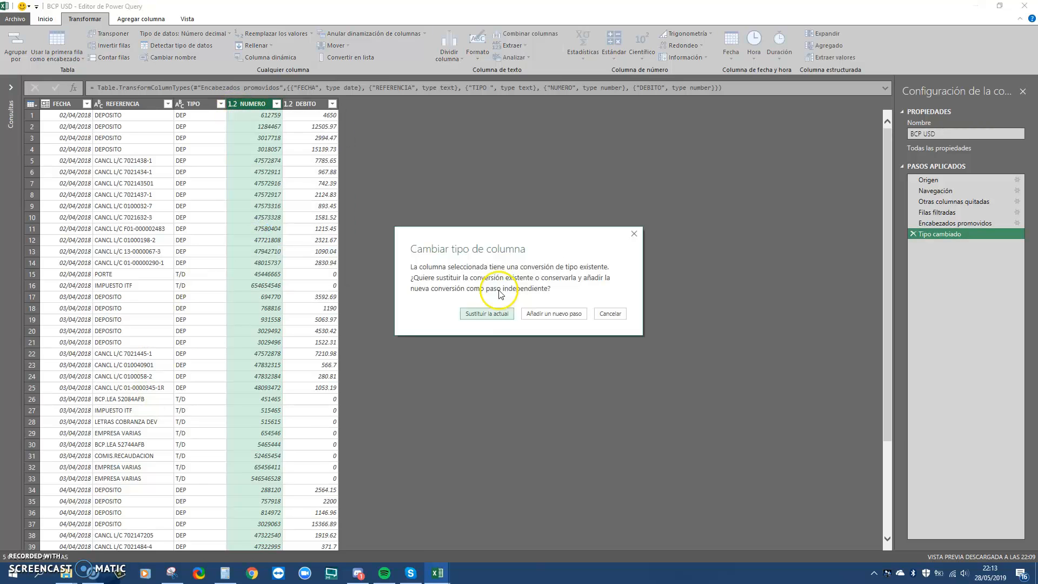
pyautogui.click(491, 312)
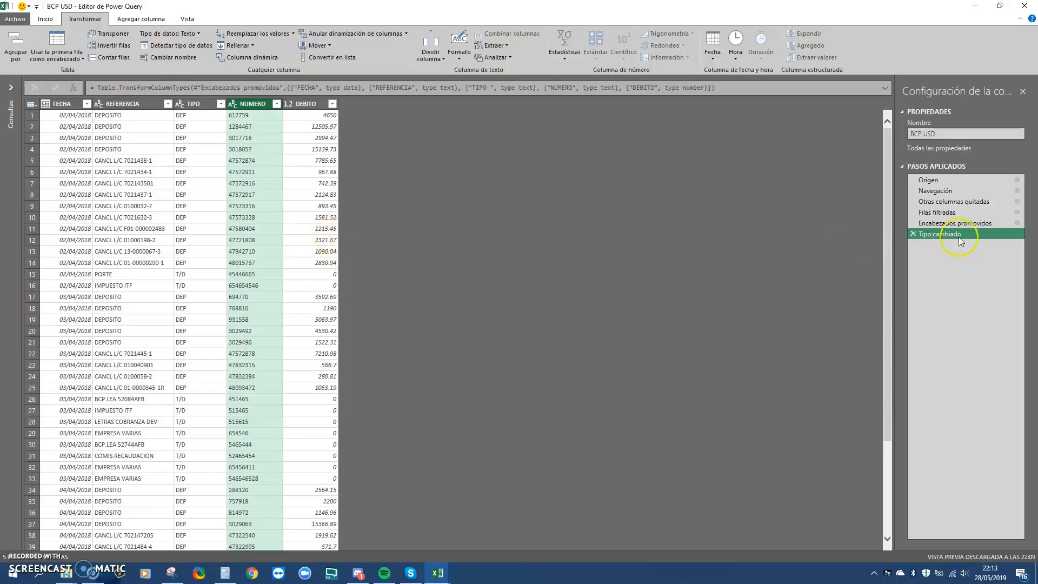
# Edit the Otras columnas quitadas step to also keep Column11 (CREDITO)
pyautogui.click(957, 204)
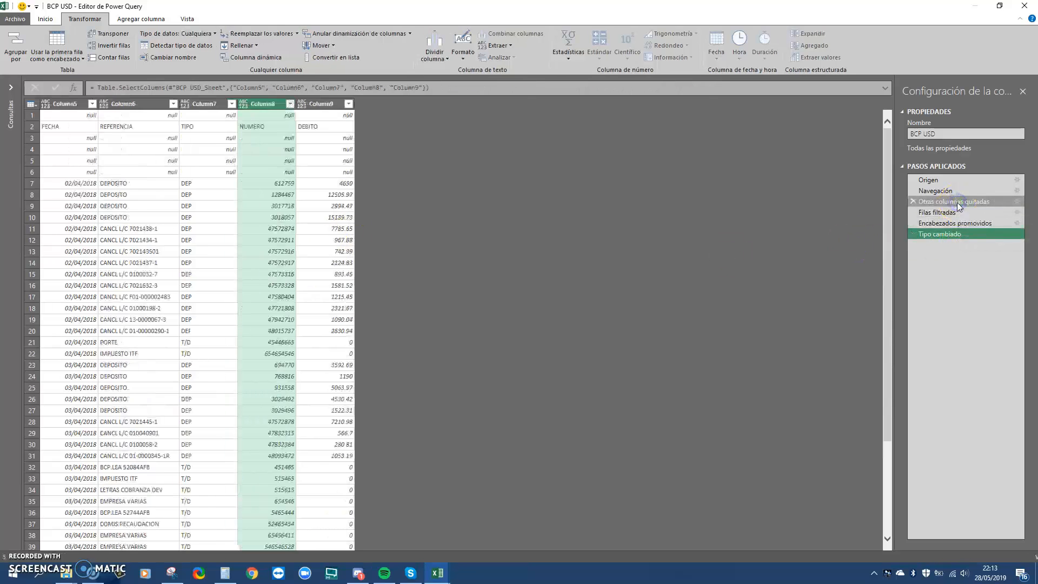
pyautogui.click(1017, 202)
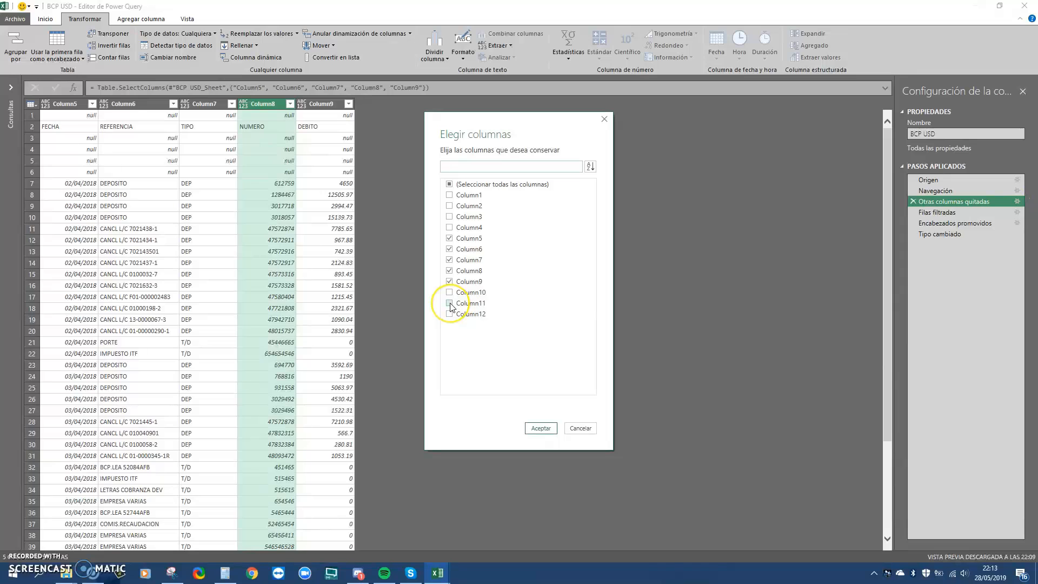
pyautogui.click(579, 427)
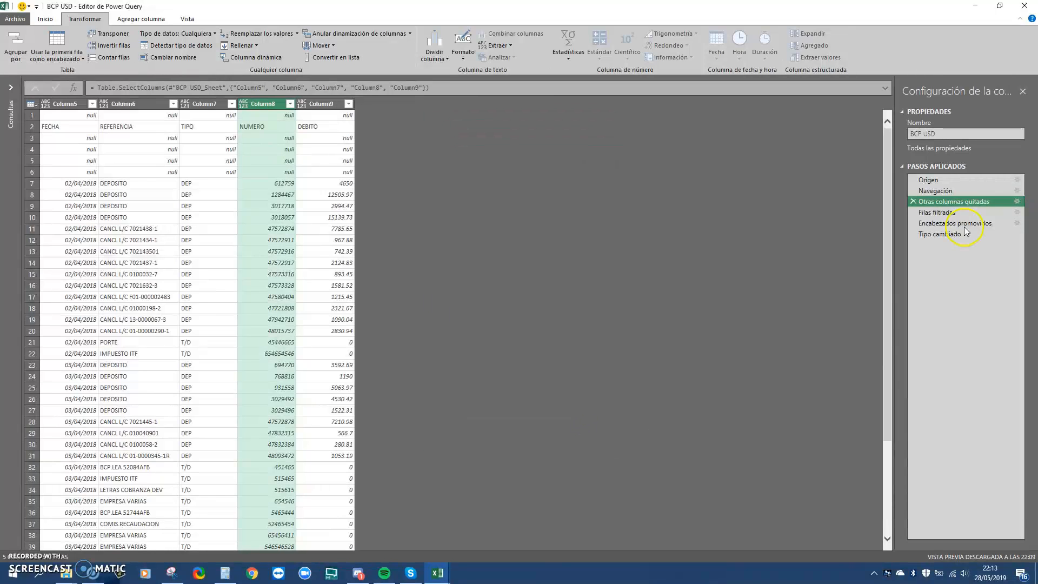
pyautogui.click(963, 193)
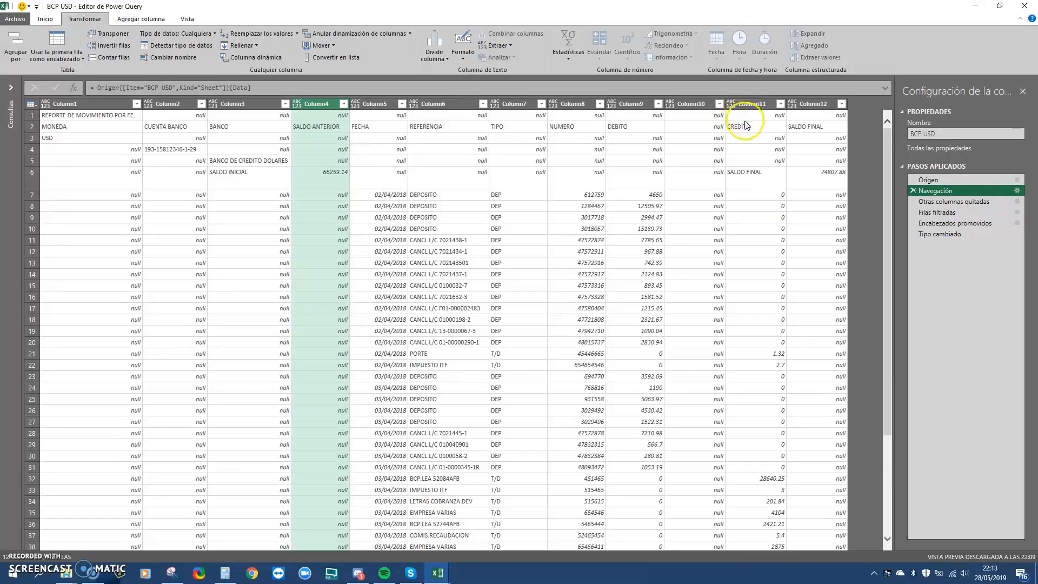
pyautogui.click(955, 203)
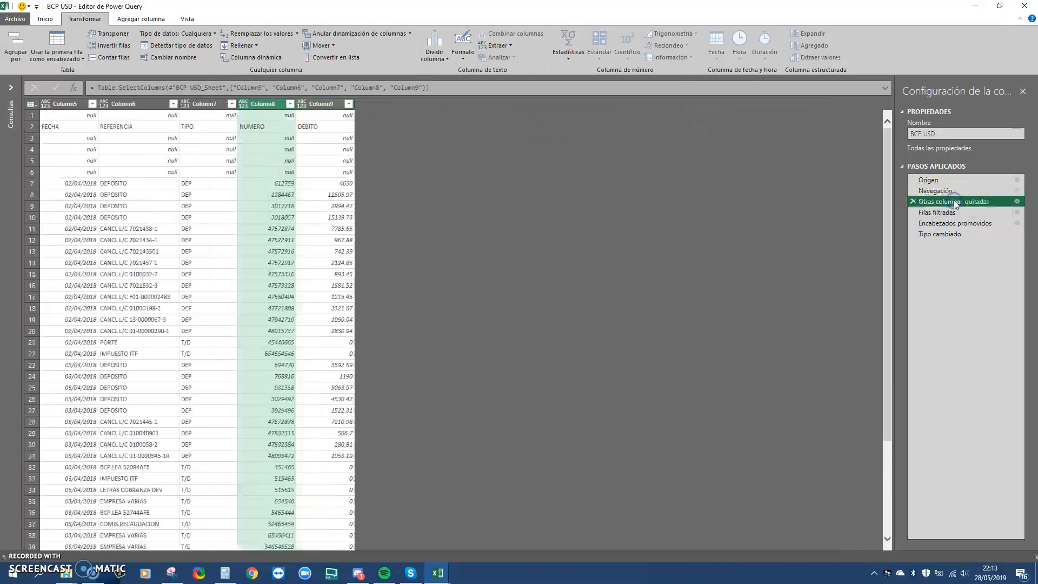
pyautogui.click(1018, 201)
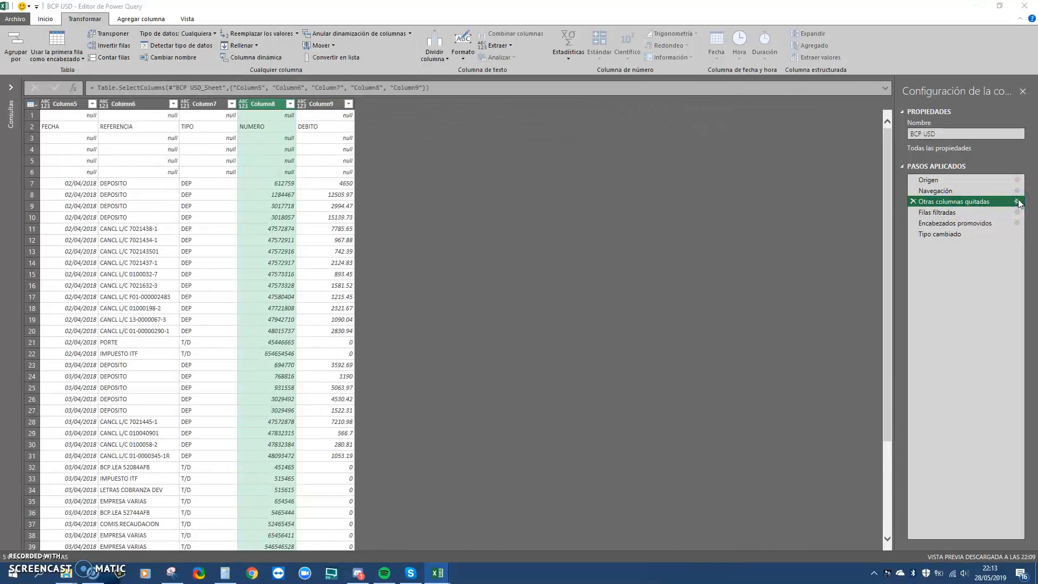
pyautogui.click(451, 303)
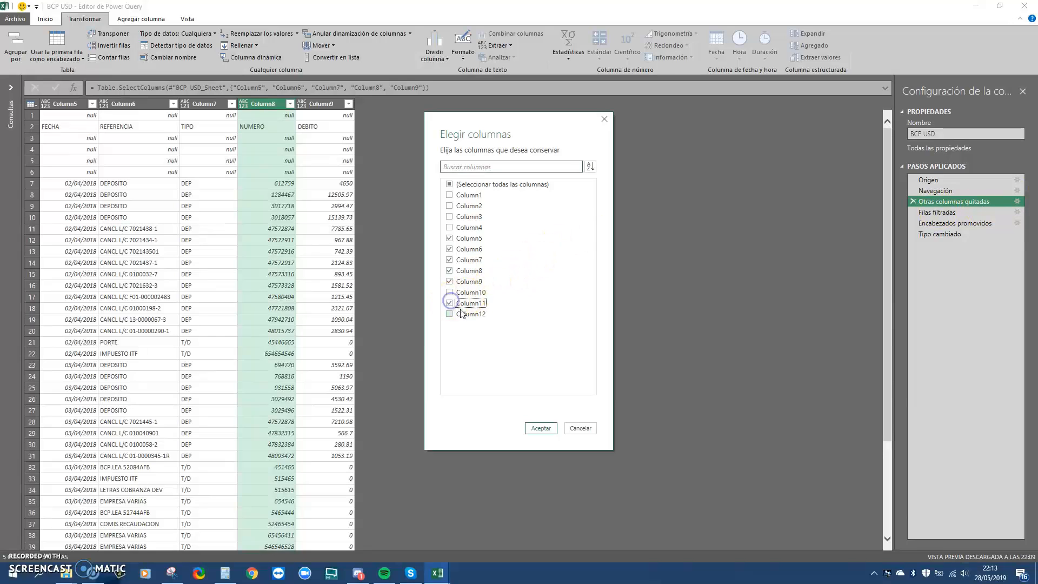
pyautogui.click(540, 428)
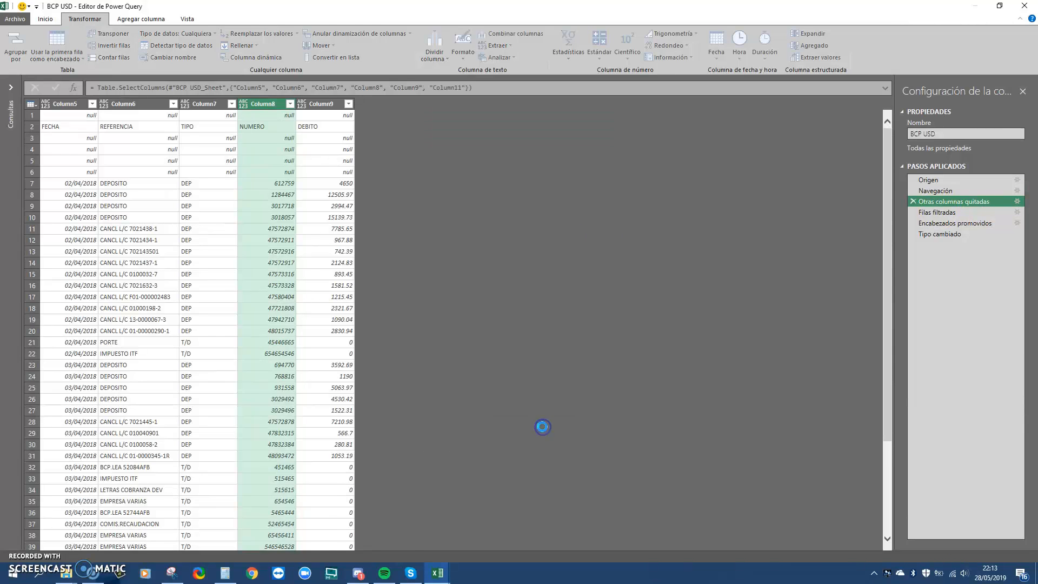
# In the Tipo cambiado step, set CREDITO to Número decimal
pyautogui.click(938, 212)
pyautogui.click(941, 223)
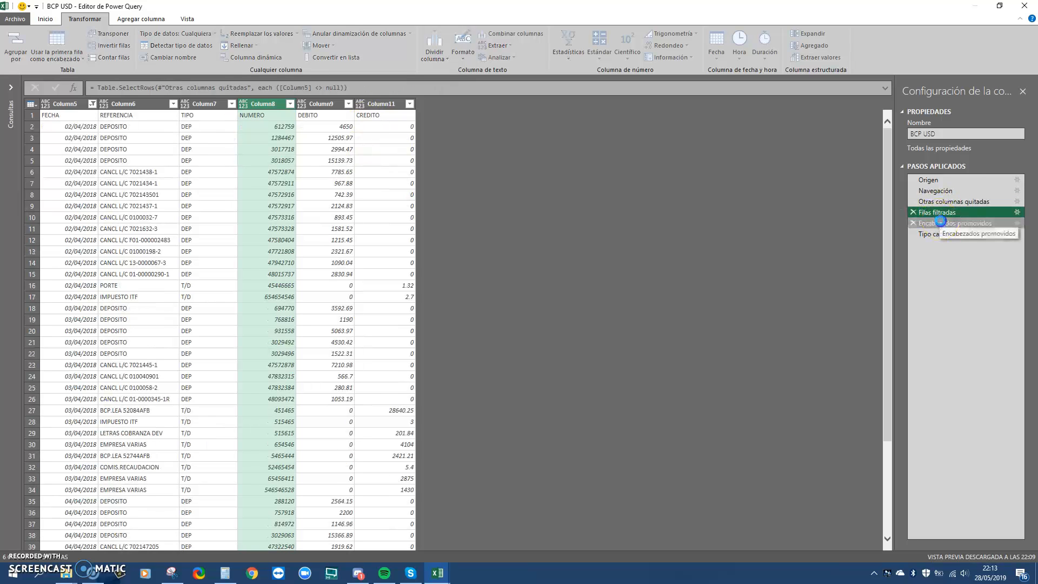
pyautogui.click(941, 234)
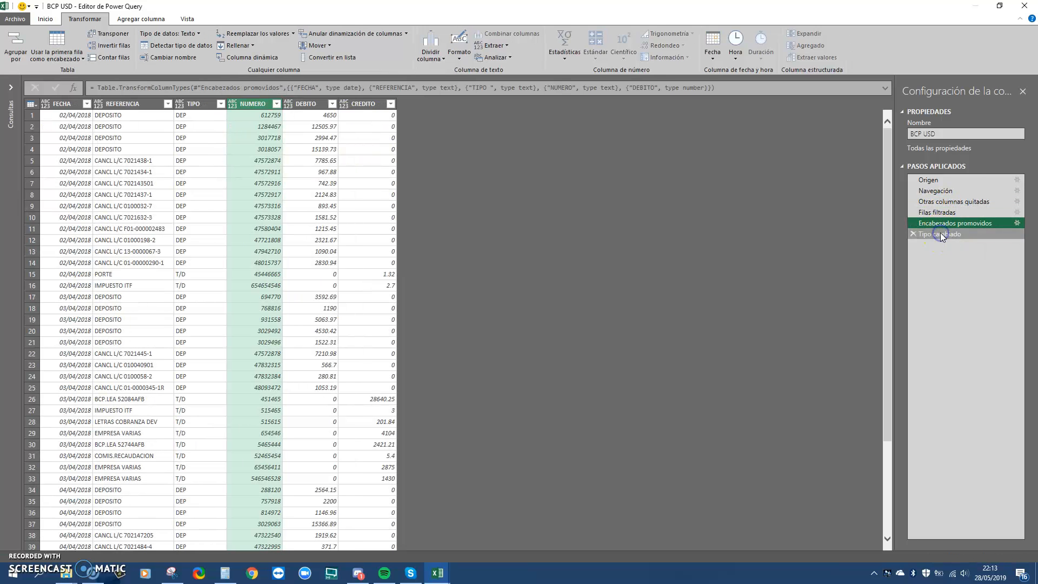
pyautogui.click(345, 105)
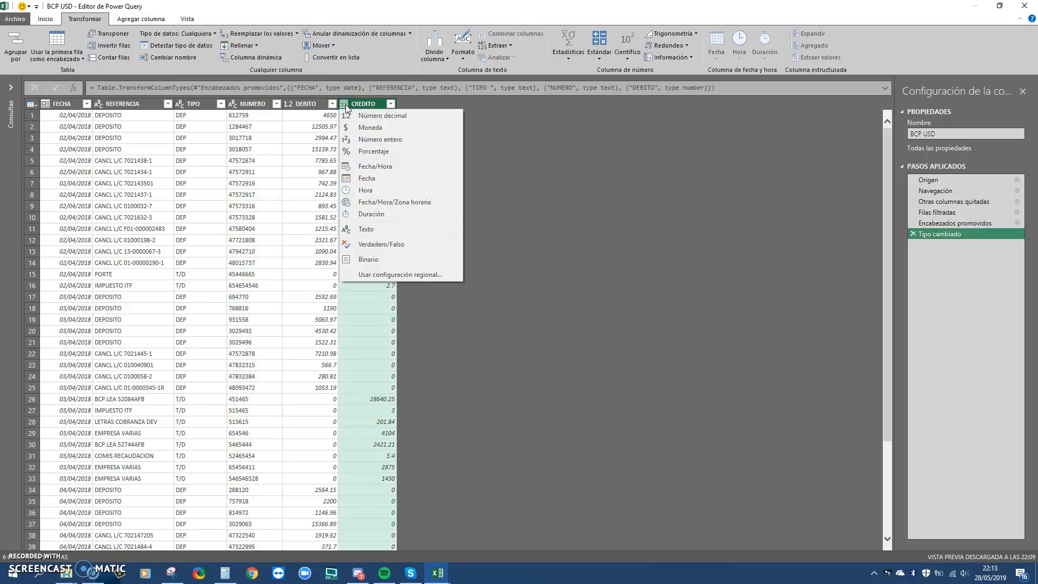
pyautogui.click(366, 134)
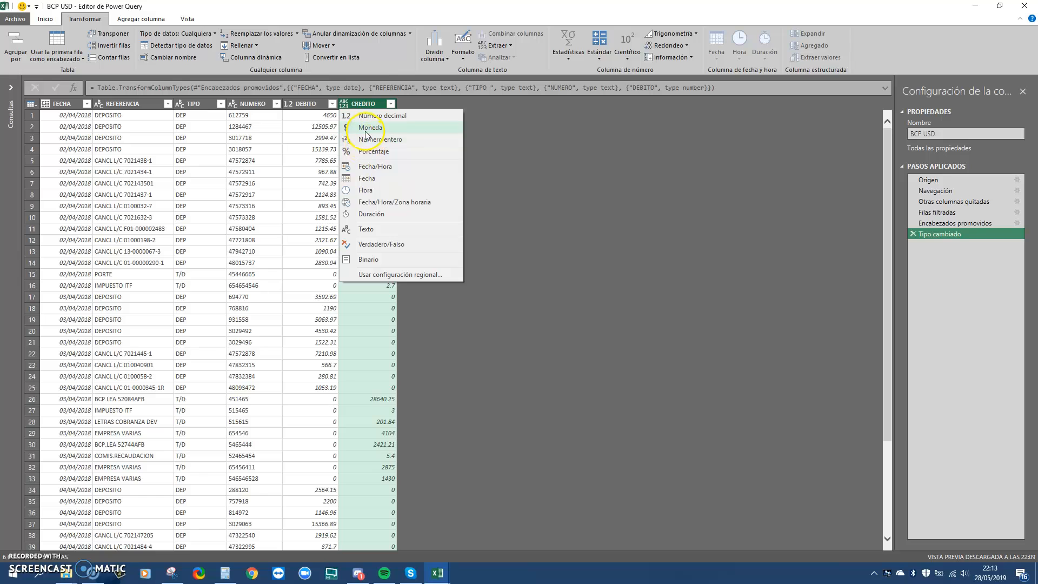
pyautogui.click(369, 116)
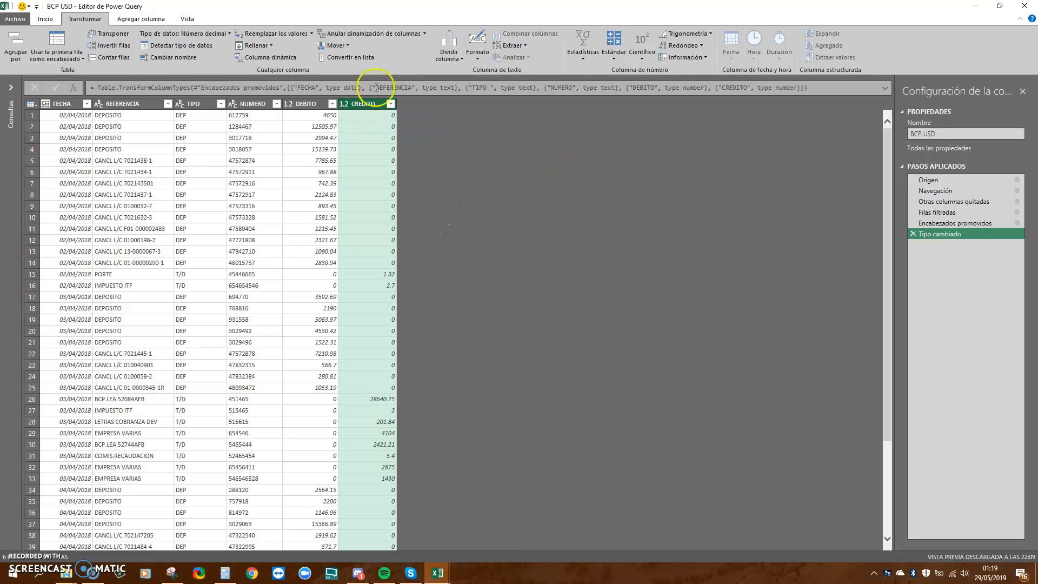
pyautogui.click(157, 19)
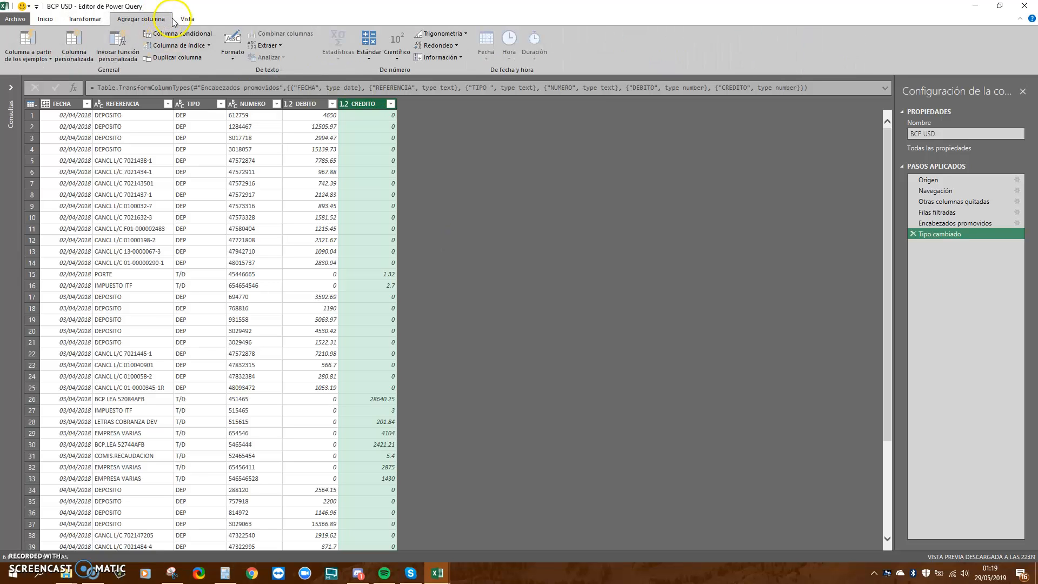
# Add a custom column named SALDO with the formula [DEBITO] - [CREDITO]
pyautogui.click(74, 53)
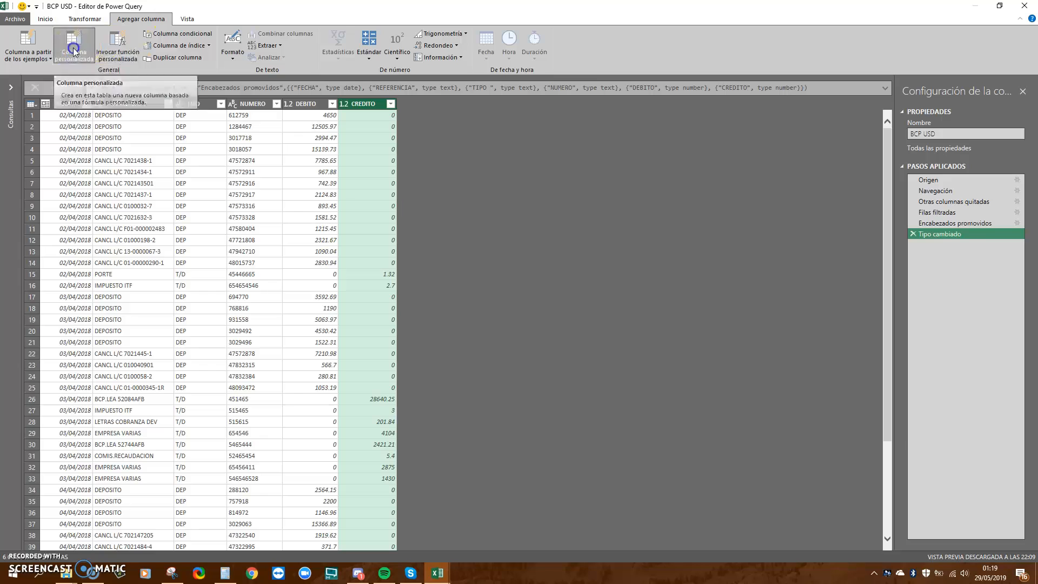
pyautogui.doubleClick(368, 218)
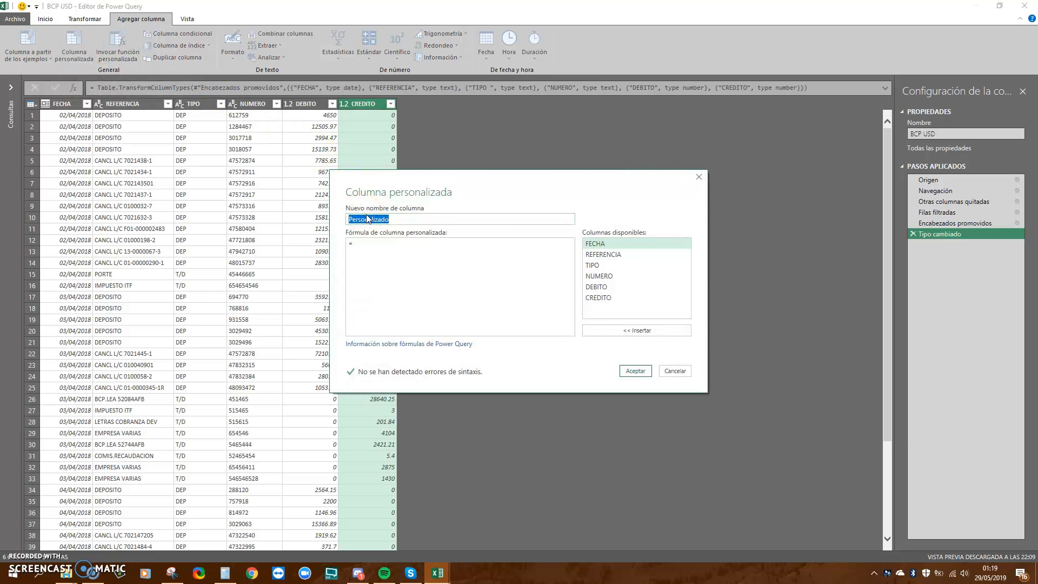
pyautogui.write('SALDO')
pyautogui.click(399, 242)
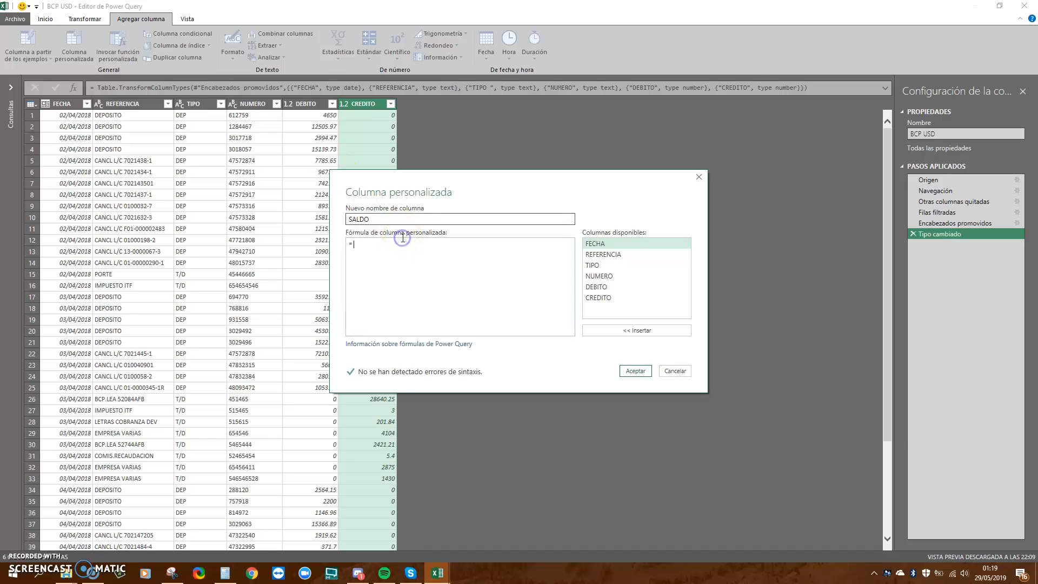
pyautogui.doubleClick(601, 288)
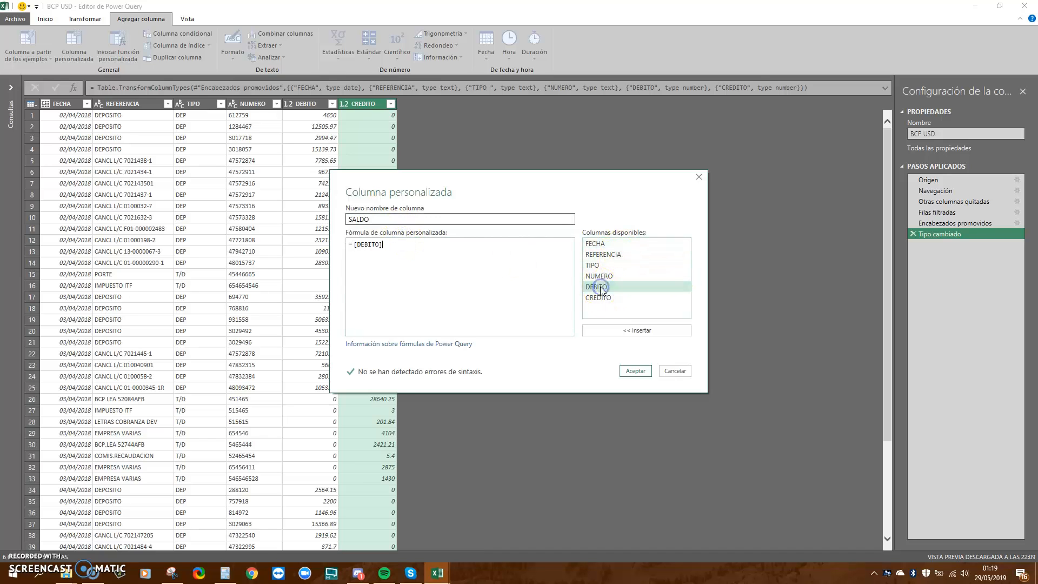
pyautogui.write('-')
pyautogui.doubleClick(621, 296)
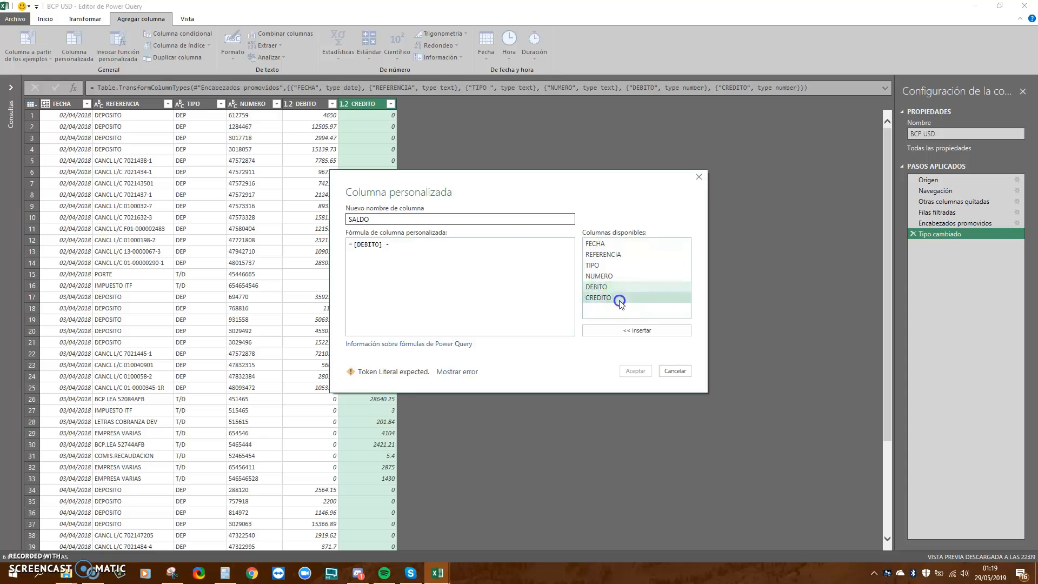
pyautogui.click(642, 373)
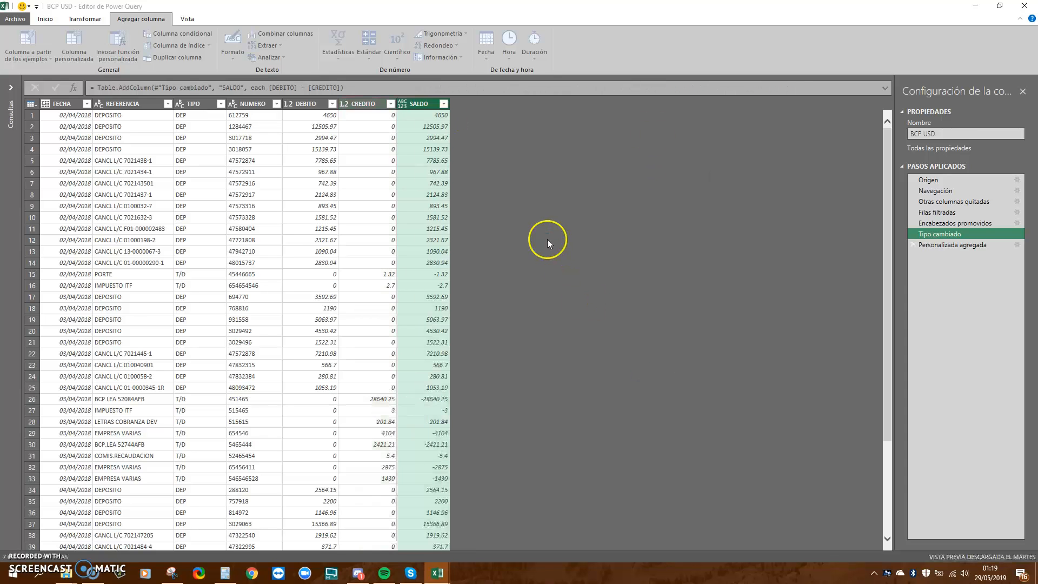
# Move the Personalizada agregada step above Tipo cambiado and set SALDO to Número decimal
pyautogui.moveTo(939, 247); pyautogui.dragTo(939, 234)
pyautogui.click(943, 226)
pyautogui.click(945, 235)
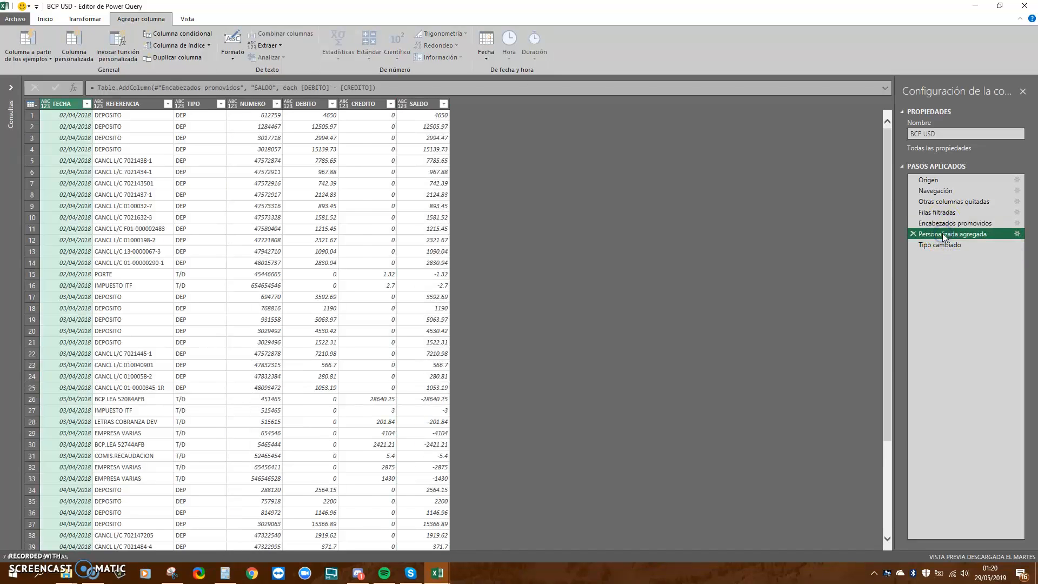
pyautogui.click(941, 245)
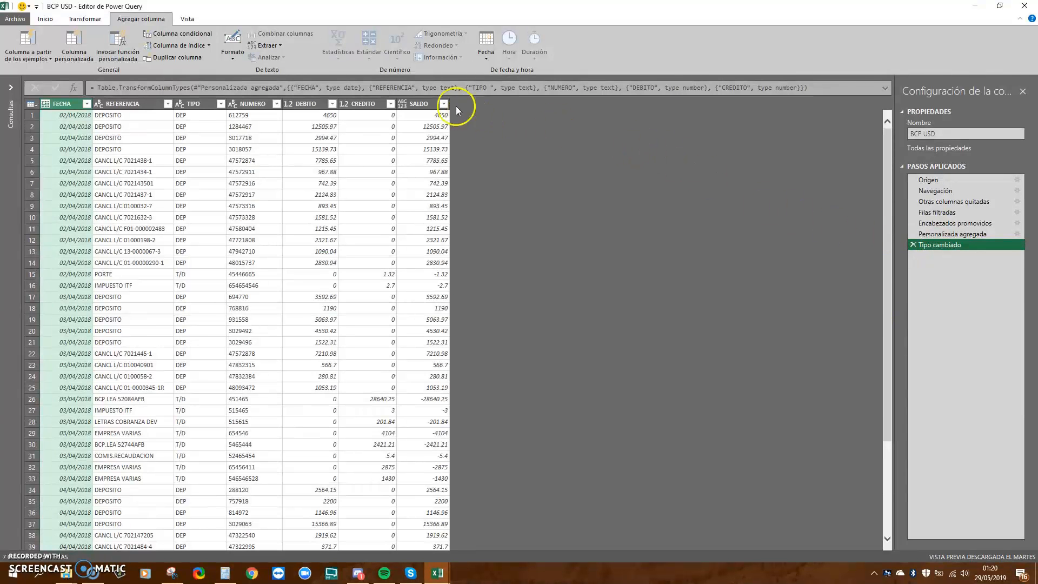
pyautogui.click(403, 104)
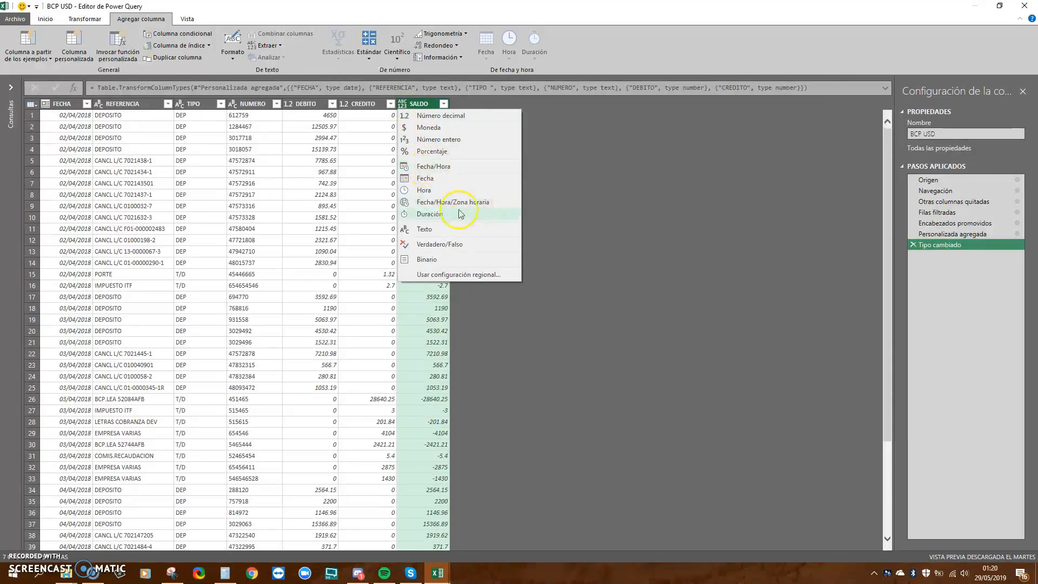
pyautogui.click(445, 117)
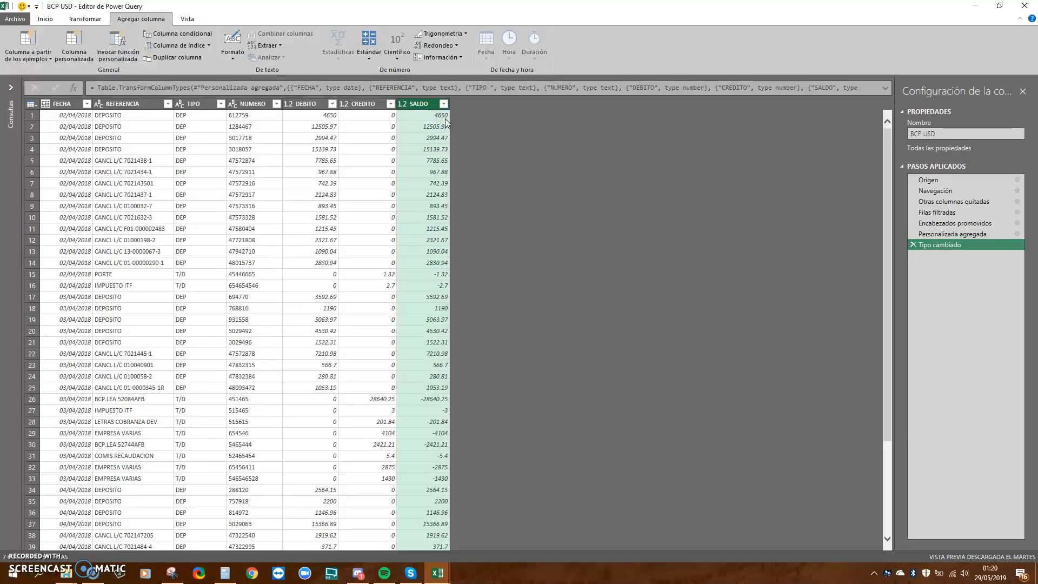
pyautogui.click(357, 104)
pyautogui.click(419, 104)
# Rename the query to Contabilidad
pyautogui.click(918, 137)
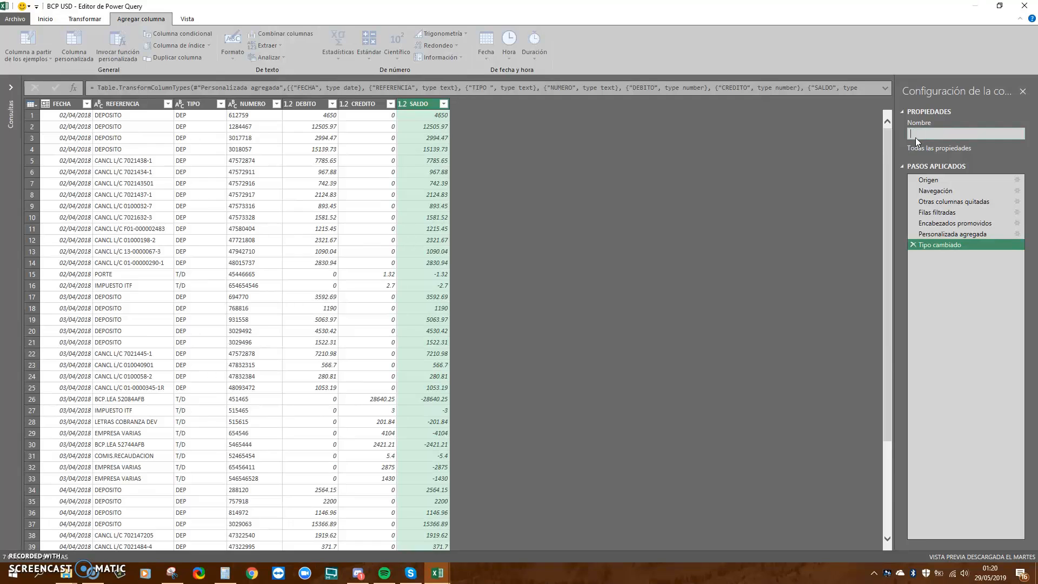
pyautogui.write('Contabilidad')
pyautogui.press('Return')
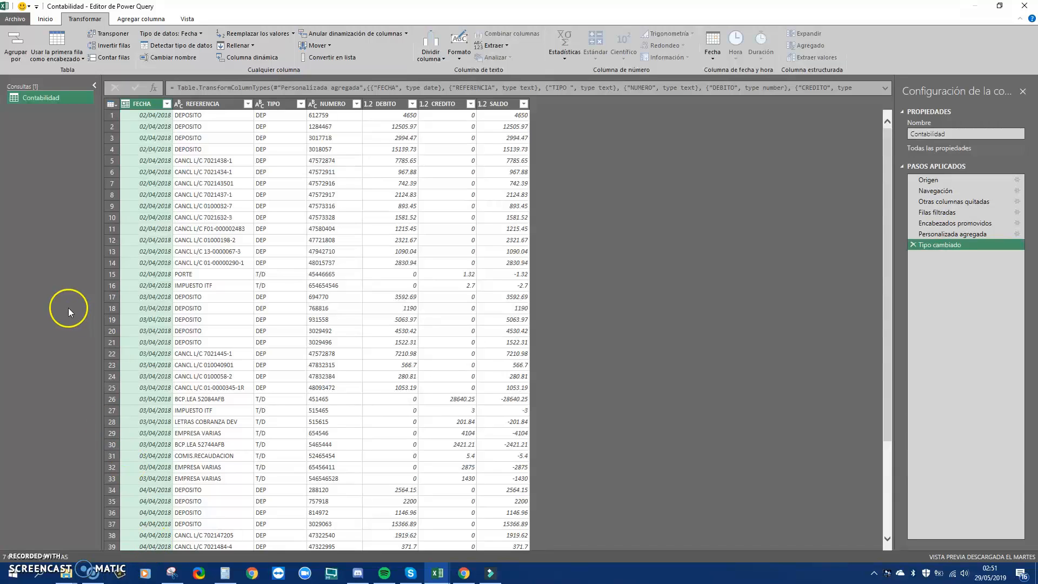
# Import the BCP DOL sheet from MovimientosBancos.xlsx as a new Excel-source query
pyautogui.click(45, 19)
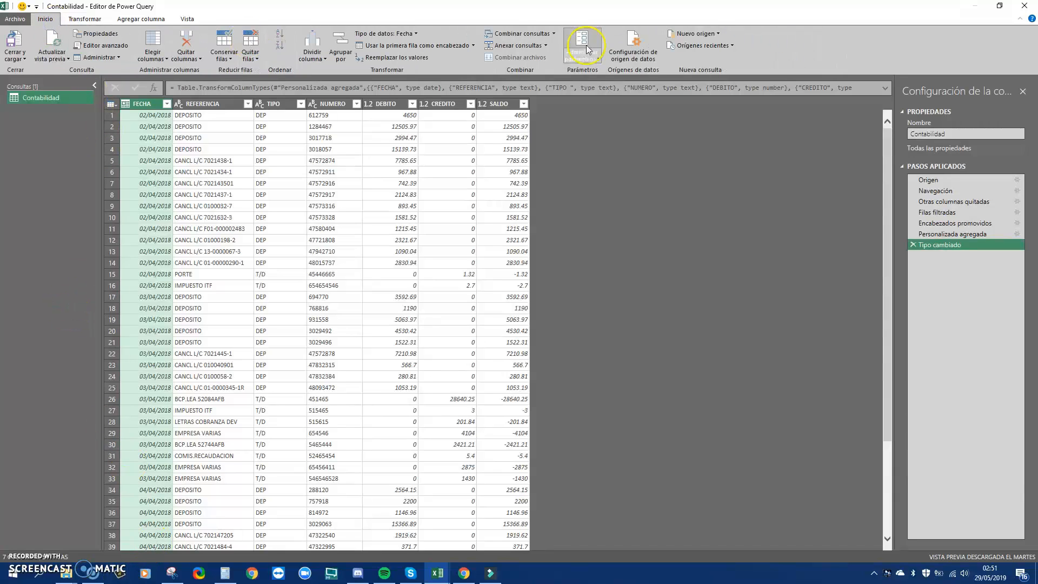
pyautogui.click(719, 33)
pyautogui.moveTo(731, 46)
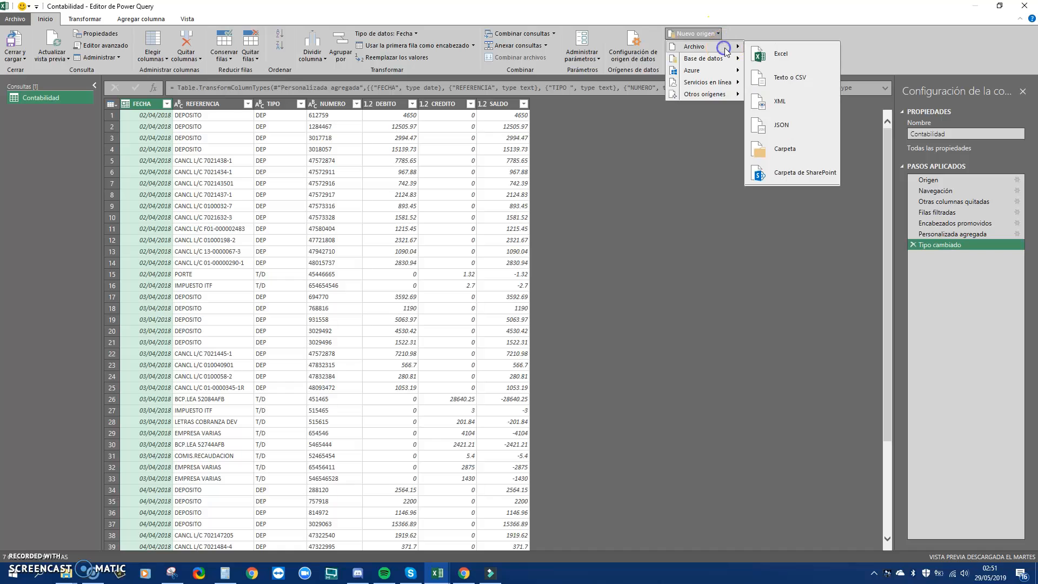
pyautogui.click(816, 54)
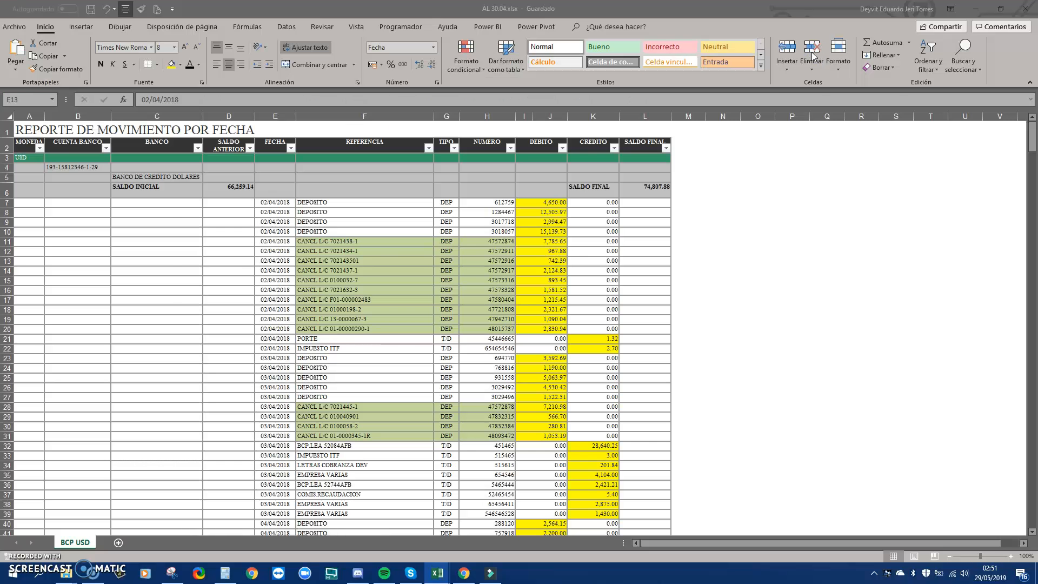
pyautogui.click(317, 258)
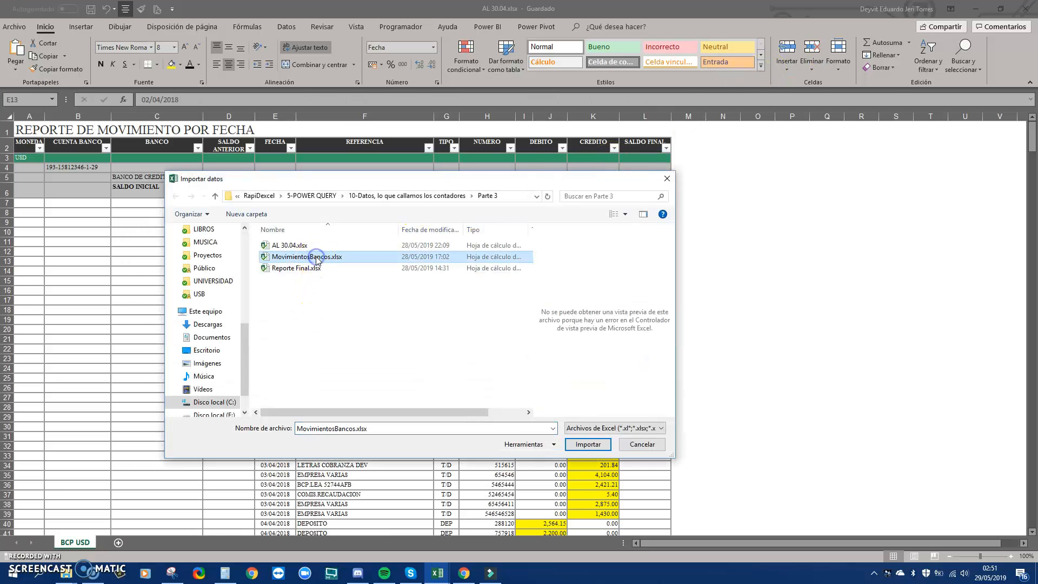
pyautogui.click(588, 444)
pyautogui.click(347, 196)
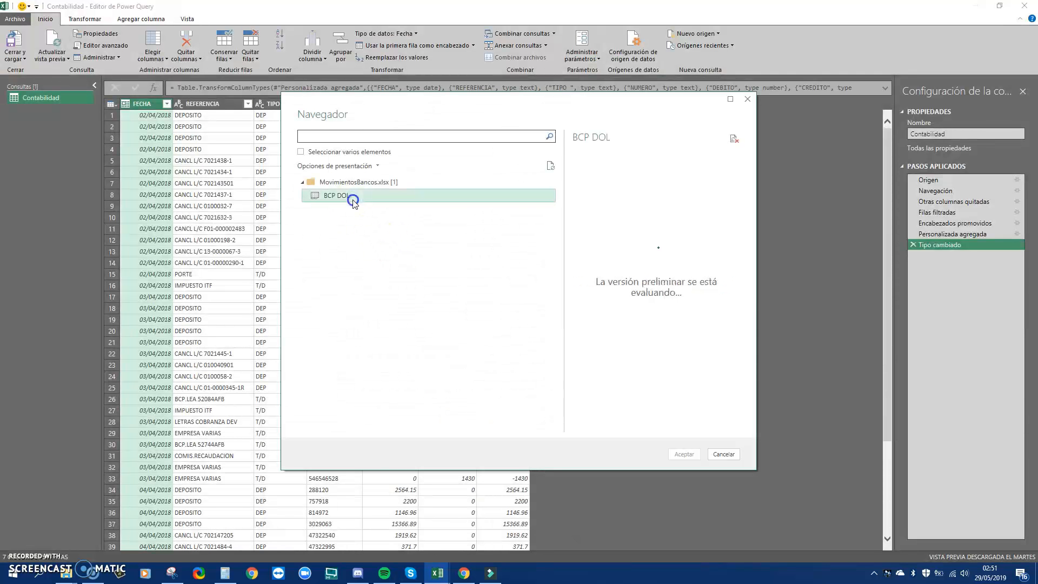
pyautogui.click(683, 454)
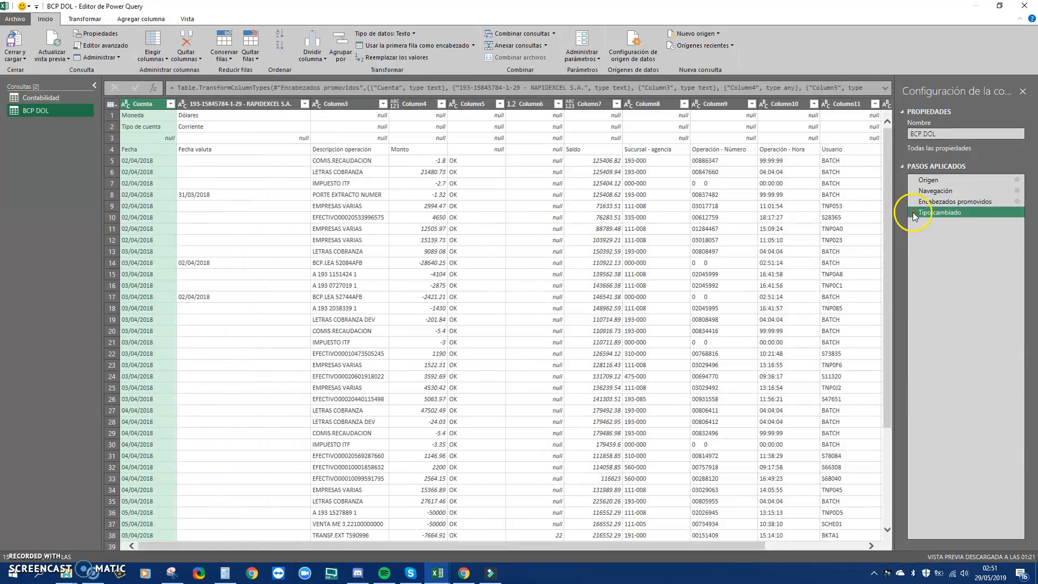
# Delete the automatic type and header steps, then remove the top 4 rows
pyautogui.click(913, 212)
pyautogui.click(915, 202)
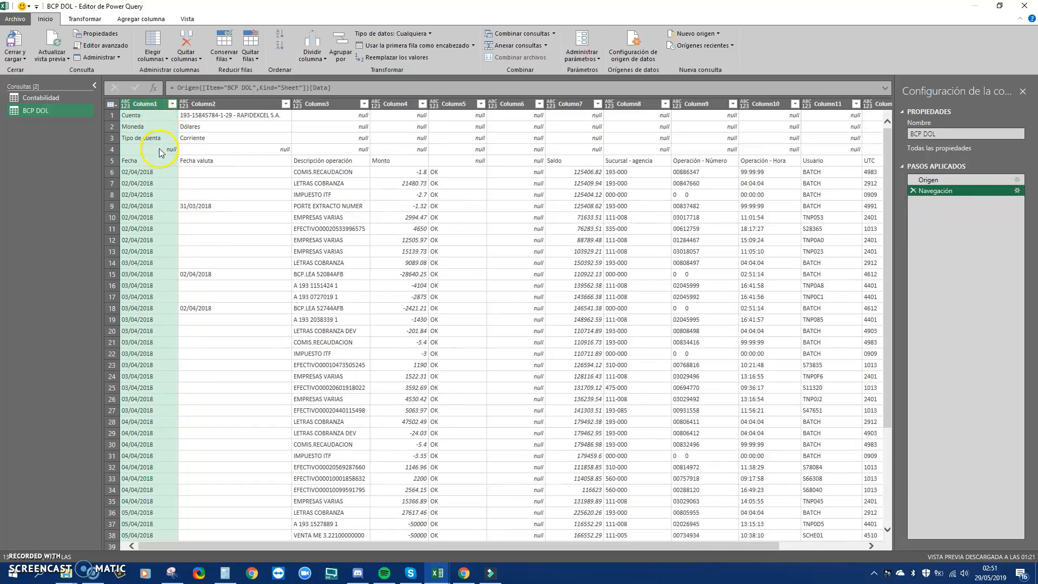
pyautogui.click(251, 54)
pyautogui.click(253, 69)
pyautogui.write('4')
pyautogui.press('Return')
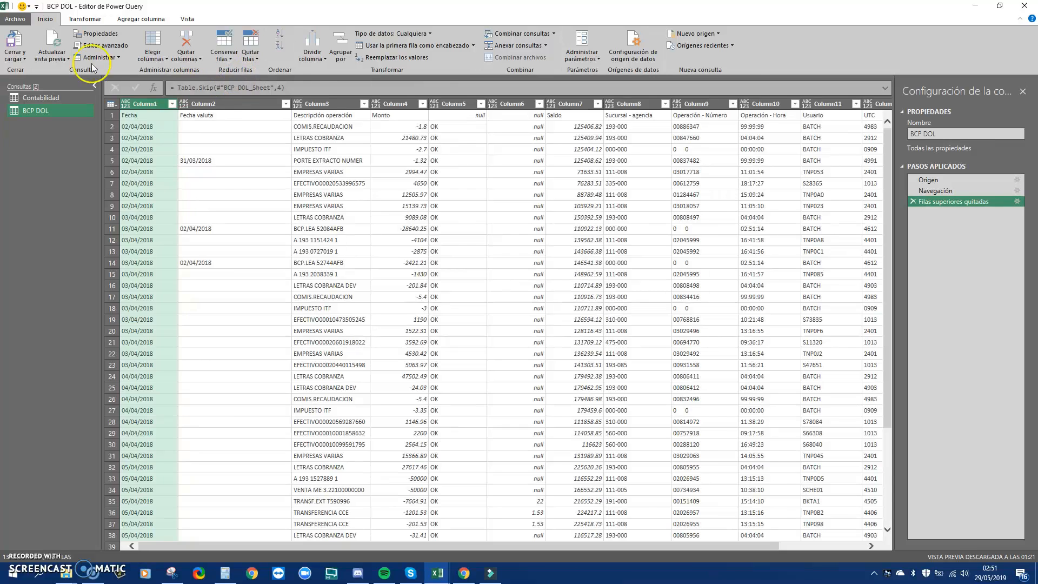
# Promote the first row of BCP DOL to column headers
pyautogui.click(85, 18)
pyautogui.click(69, 57)
pyautogui.click(56, 65)
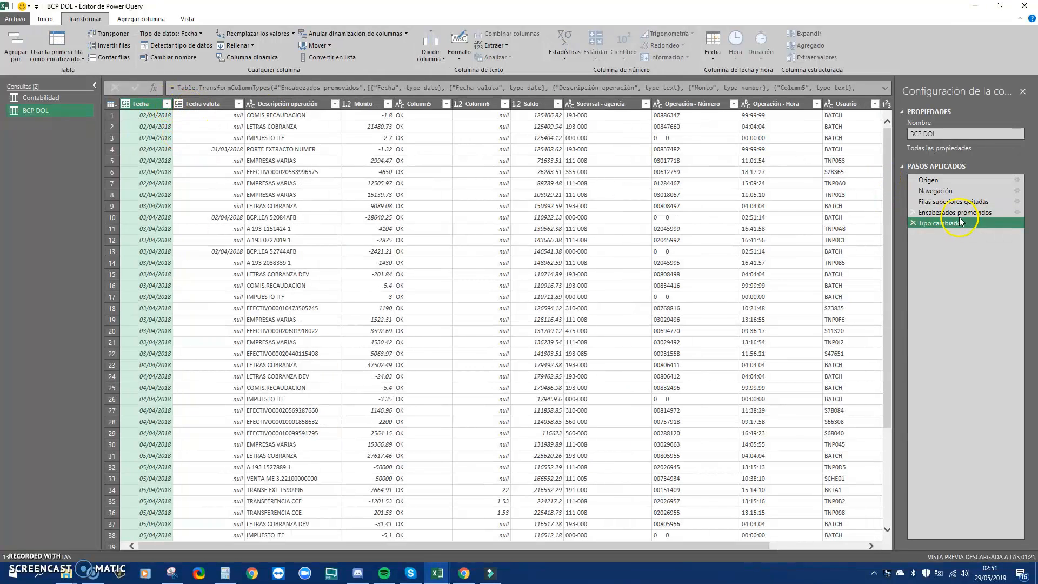
# Keep only Fecha, Descripción operación and Monto, inserting the step after the promoted headers
pyautogui.click(945, 214)
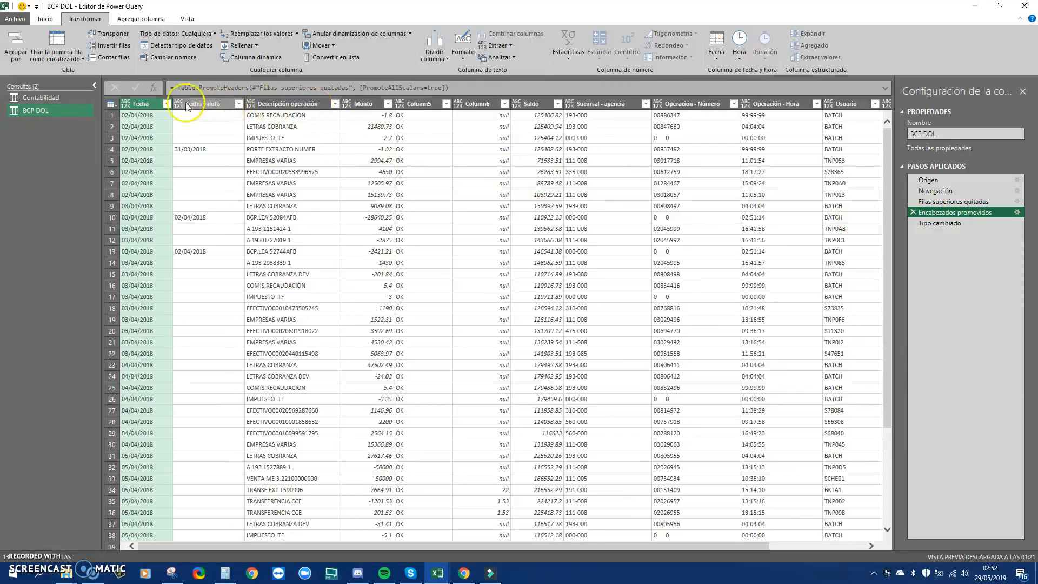
pyautogui.keyDown('ctrl'); pyautogui.click(300, 103); pyautogui.keyUp('ctrl')
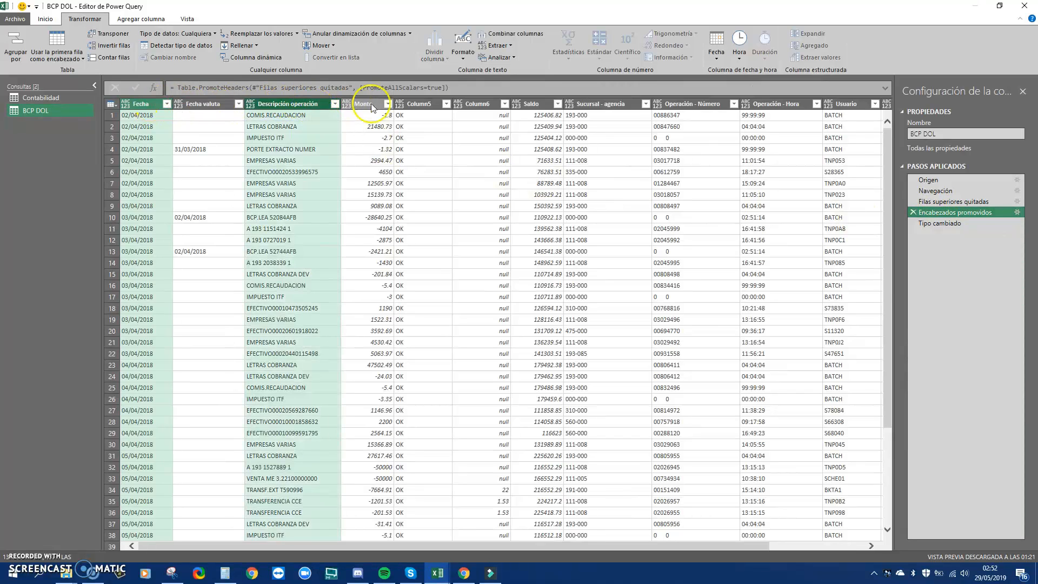
pyautogui.keyDown('ctrl'); pyautogui.click(372, 106); pyautogui.keyUp('ctrl')
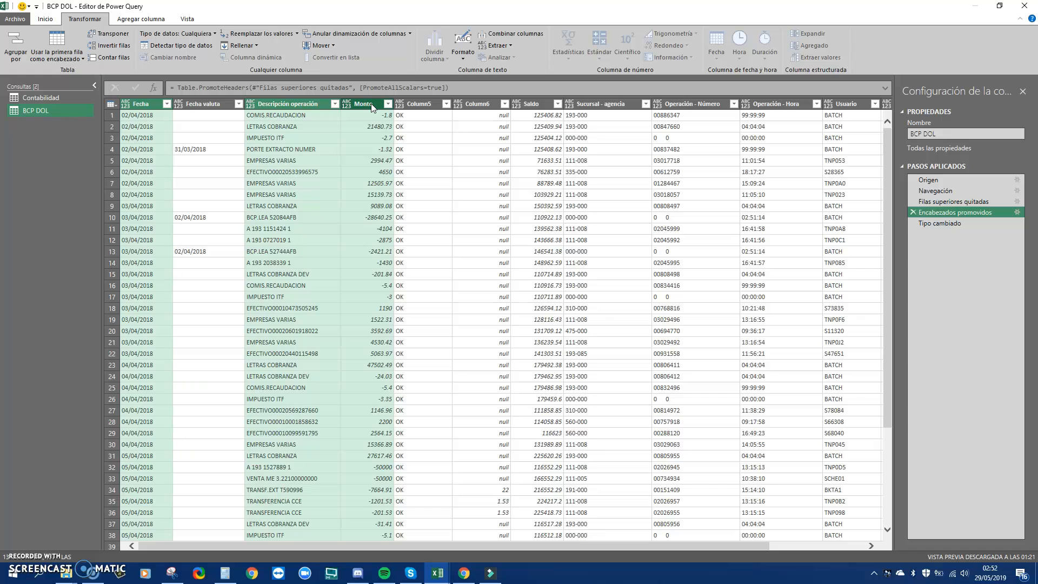
pyautogui.rightClick(371, 103)
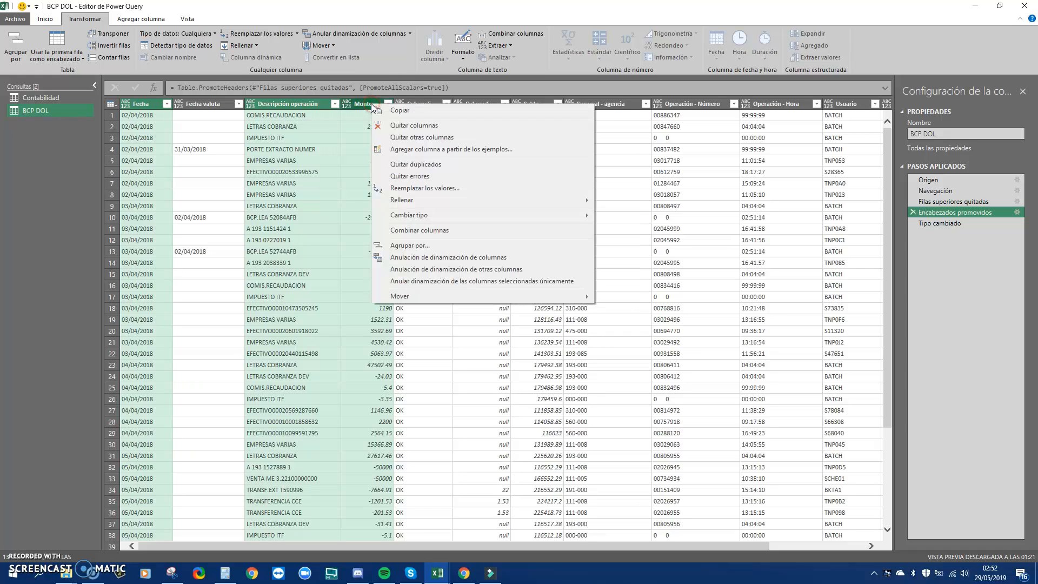
pyautogui.click(419, 139)
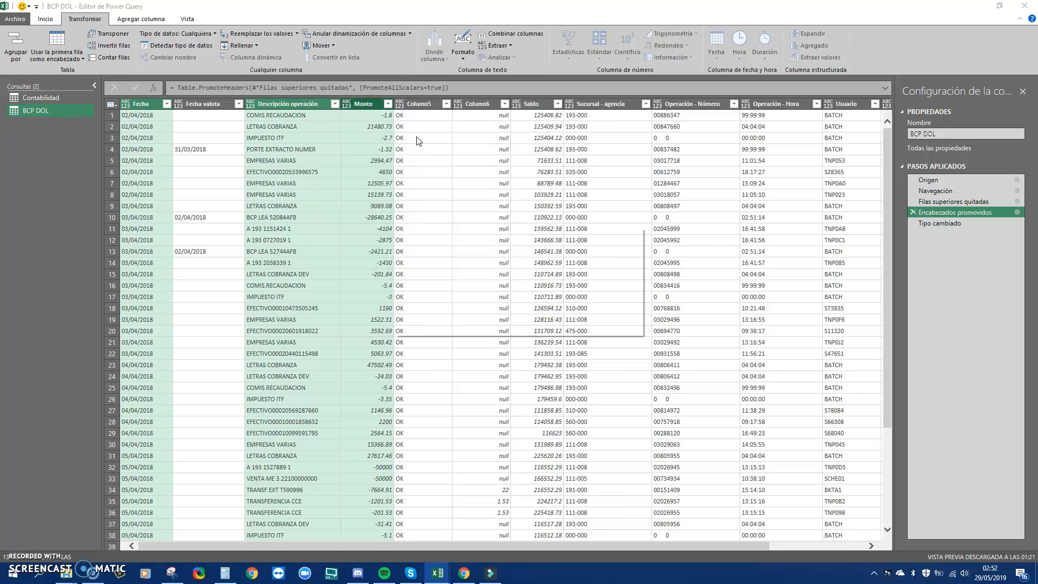
pyautogui.click(570, 314)
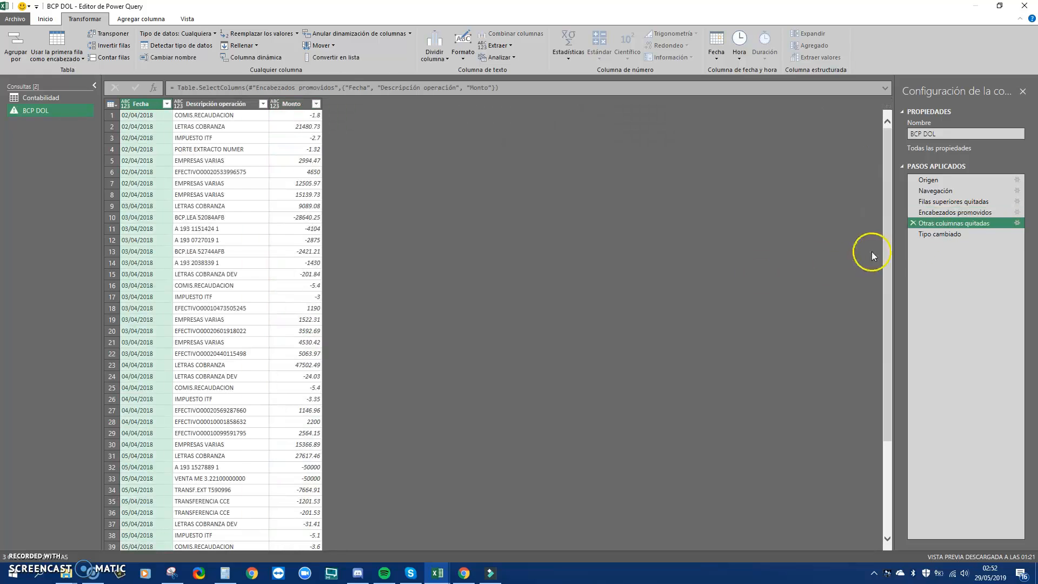
# Replace the broken type step: Fecha as date, Descripción operación as text, Monto as decimal number
pyautogui.click(940, 234)
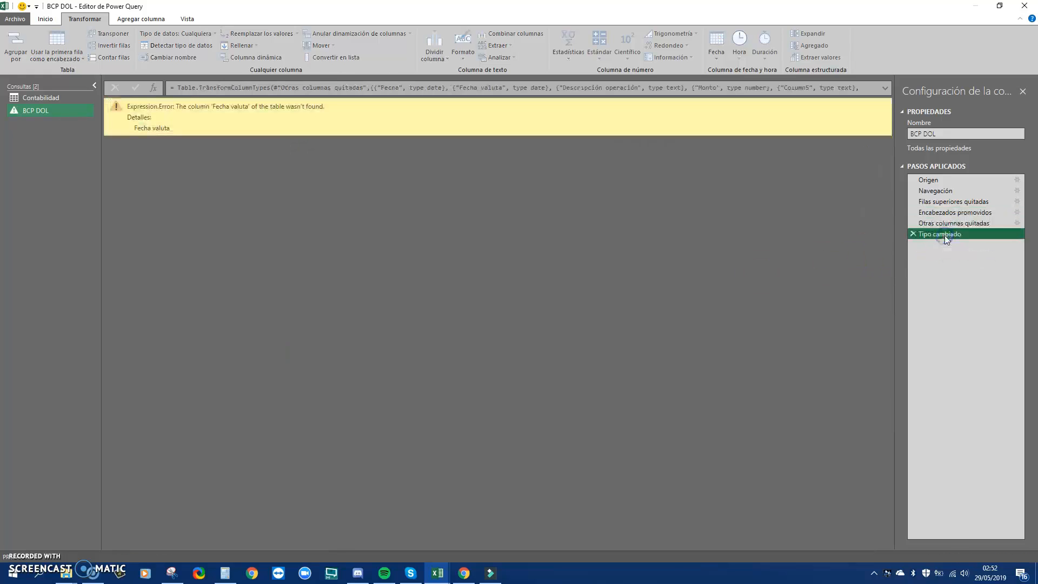
pyautogui.click(914, 234)
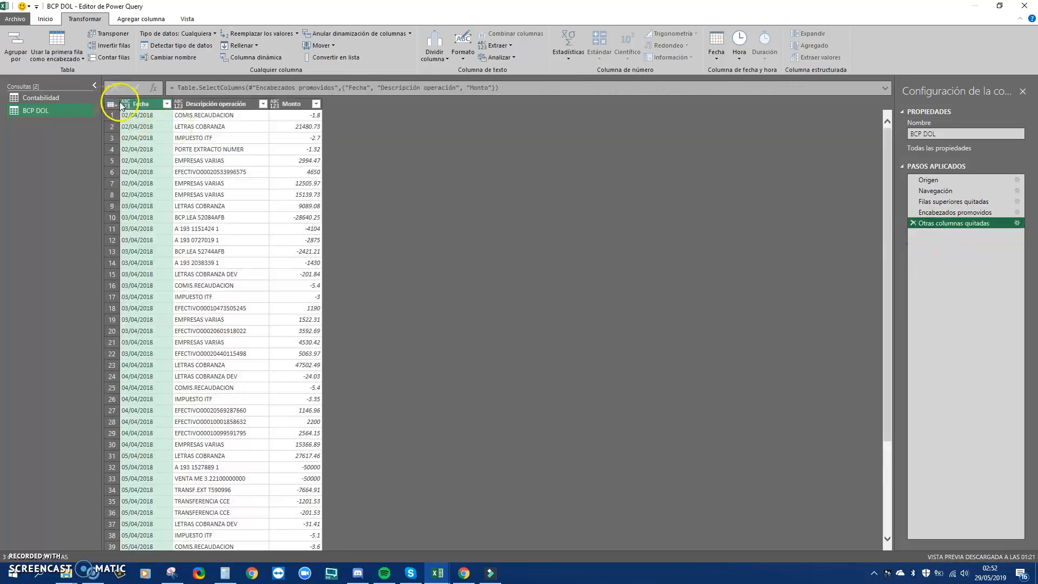
pyautogui.click(125, 103)
pyautogui.click(156, 182)
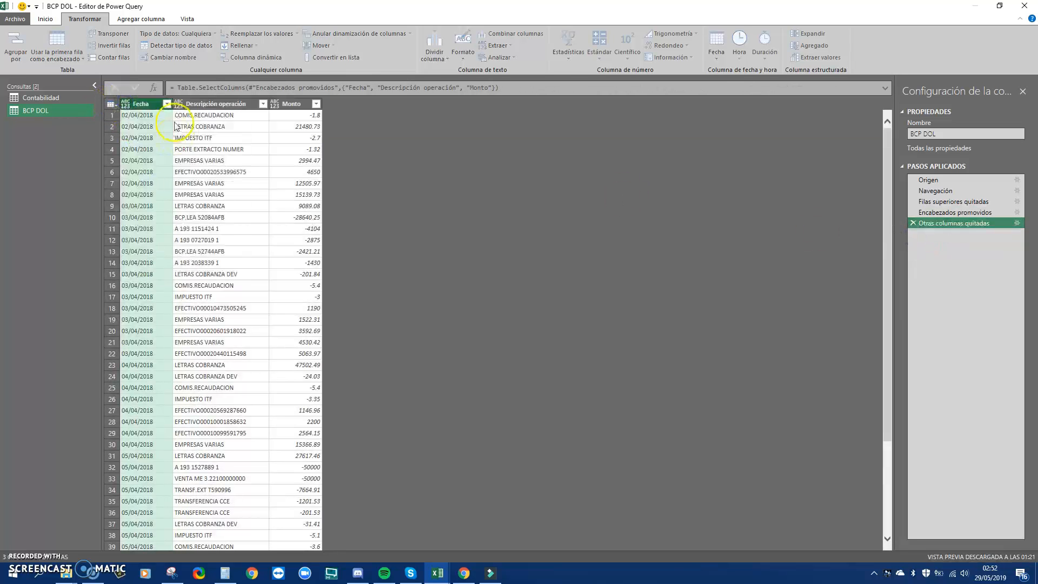
pyautogui.click(178, 104)
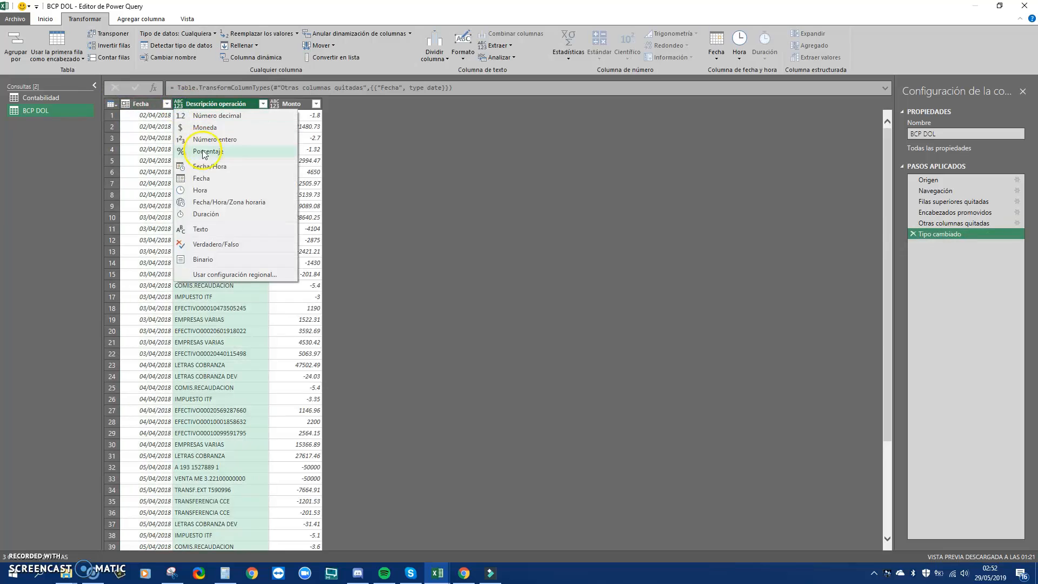
pyautogui.click(203, 229)
pyautogui.click(279, 106)
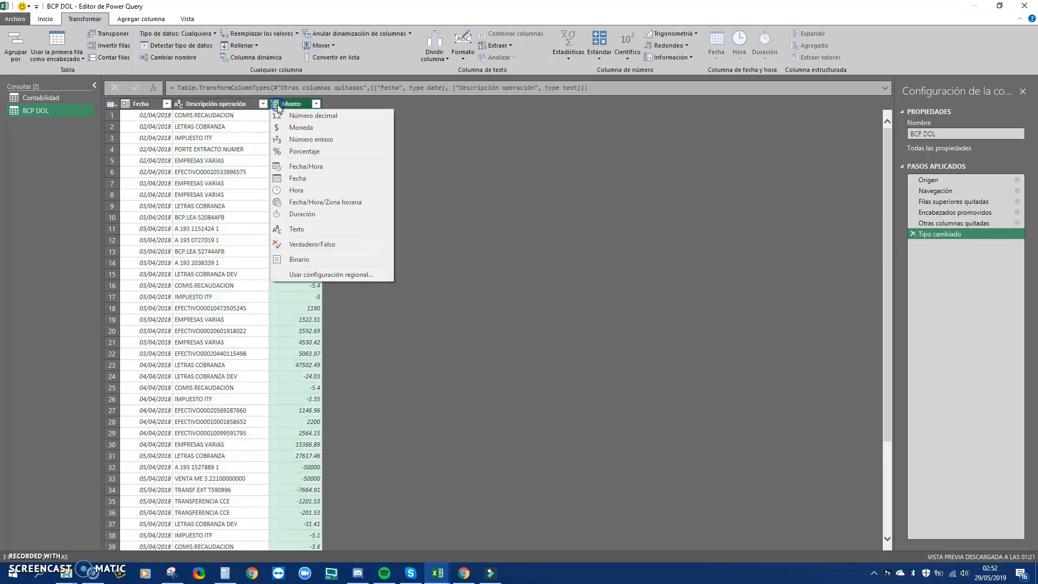
pyautogui.click(624, 189)
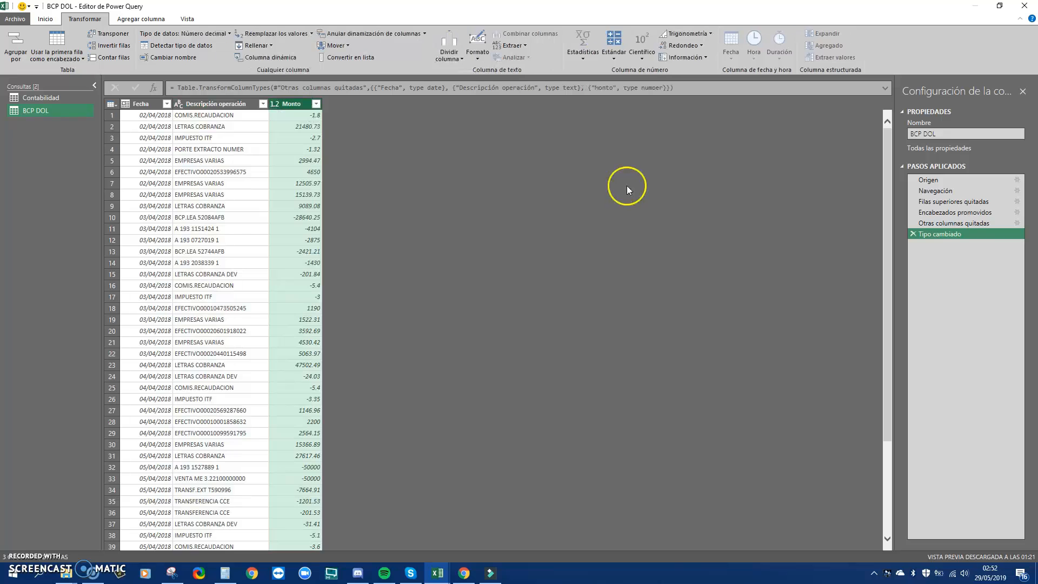
pyautogui.click(938, 223)
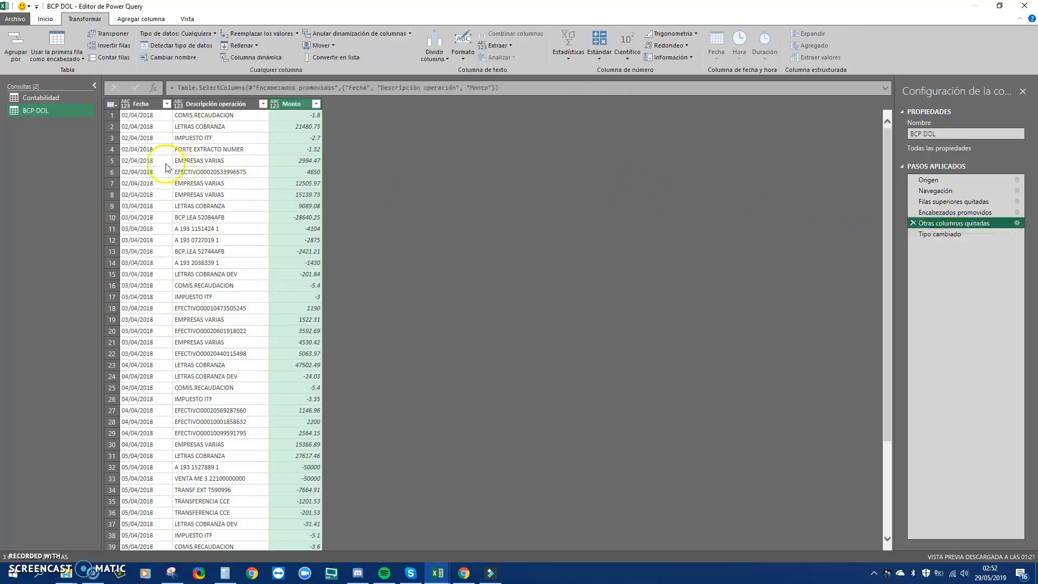
pyautogui.click(938, 214)
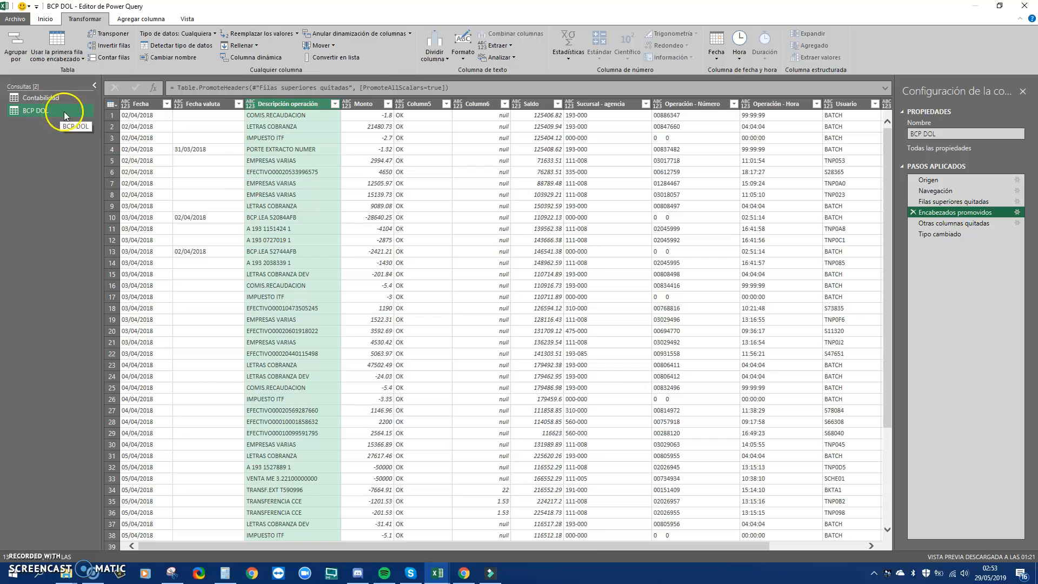
# Rename the BCP DOL query to Bancos
pyautogui.click(964, 235)
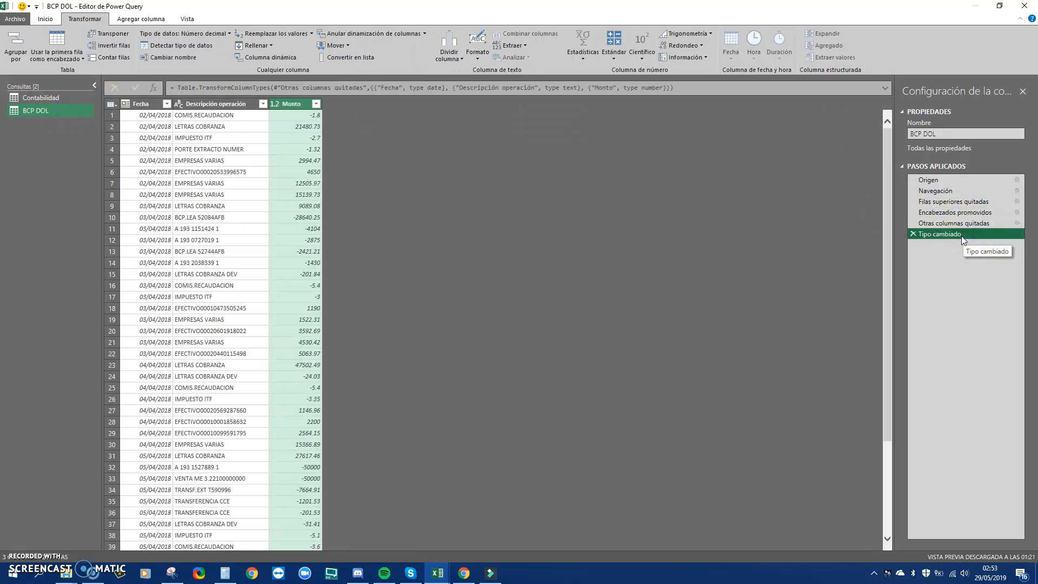
pyautogui.click(946, 134)
pyautogui.write('Bancos')
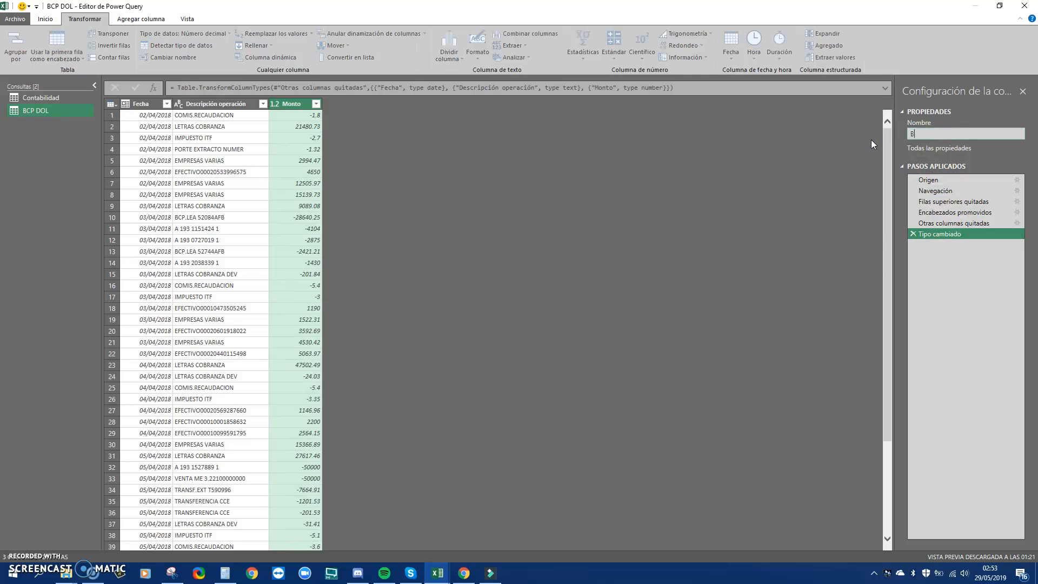
pyautogui.press('Return')
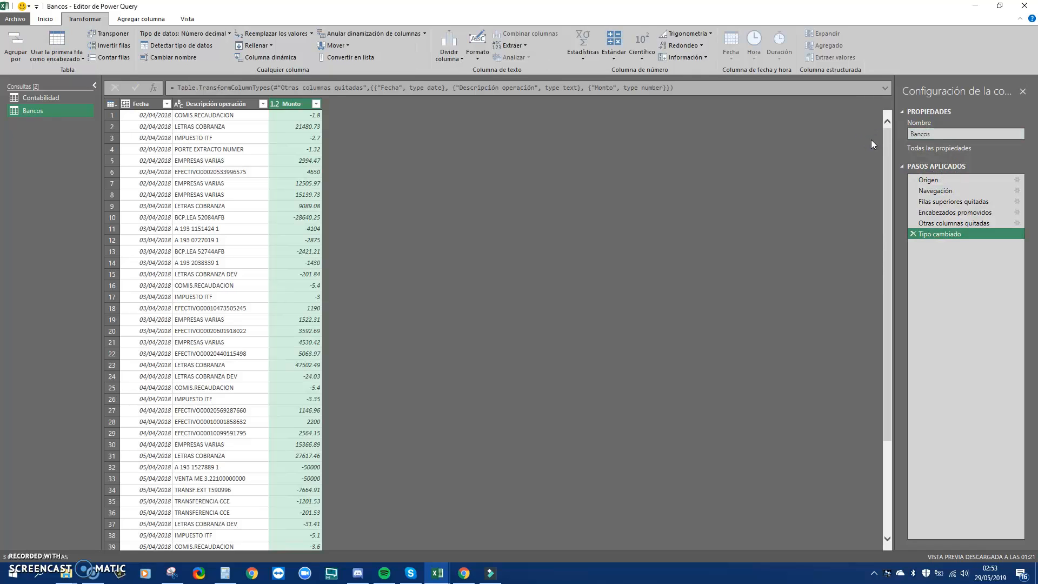
# Choose Close & Load To… to load the queries into Excel
pyautogui.click(45, 19)
pyautogui.click(19, 59)
pyautogui.click(35, 83)
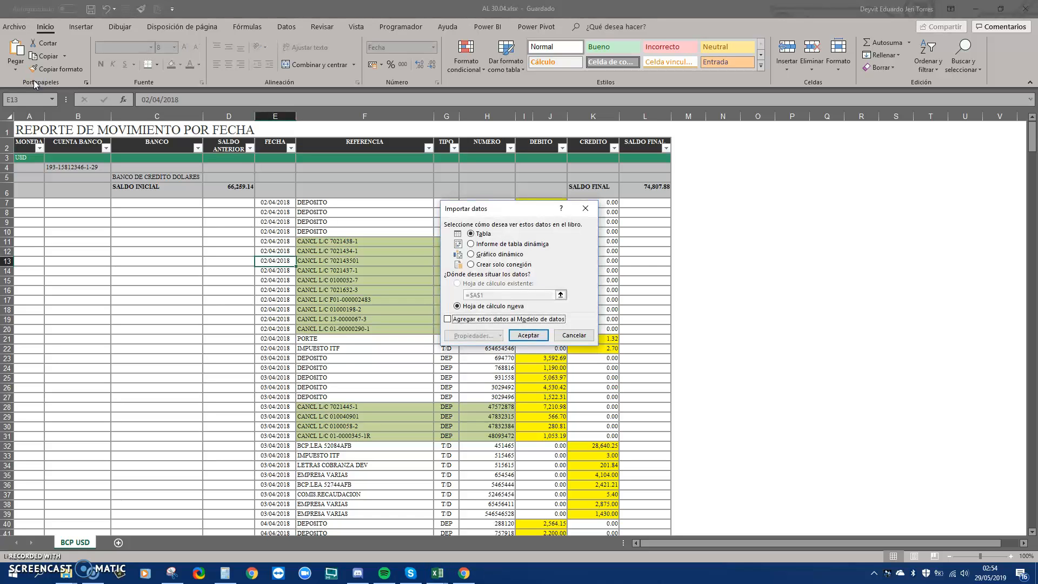
# Load Bancos as connection only, with Add this data to the Data Model ticked
pyautogui.click(473, 265)
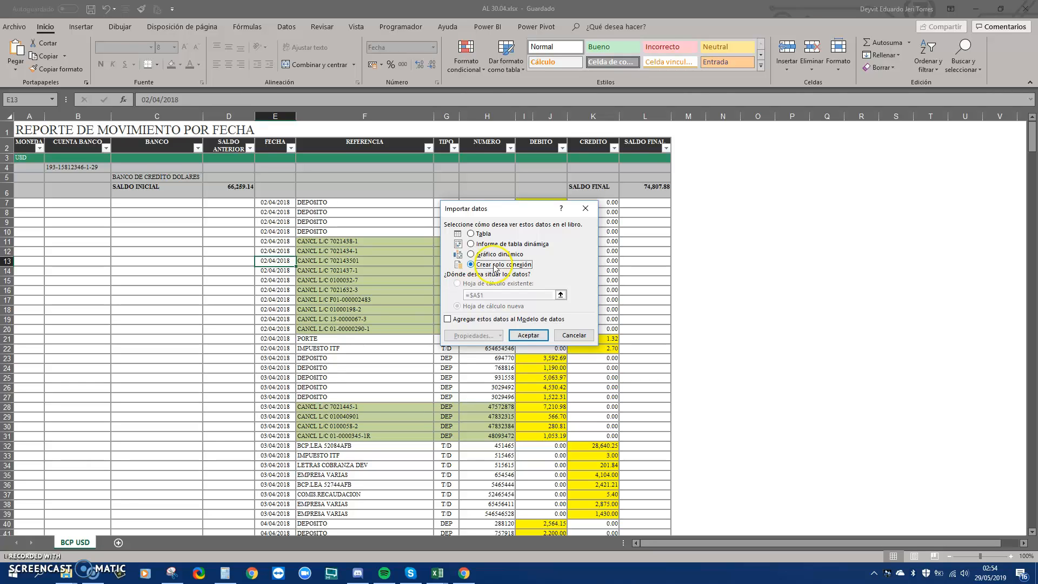
pyautogui.click(450, 319)
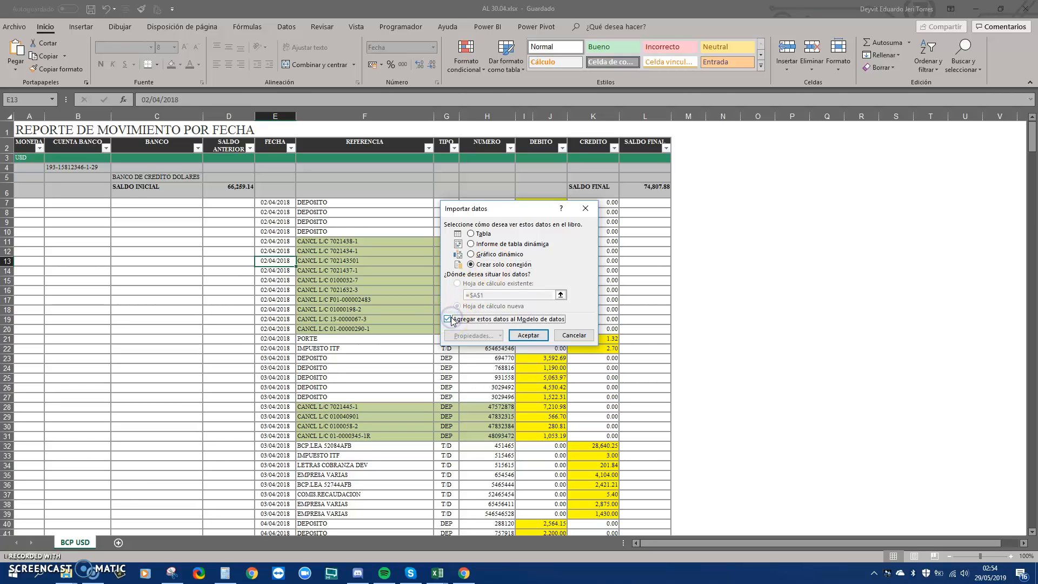
pyautogui.click(527, 336)
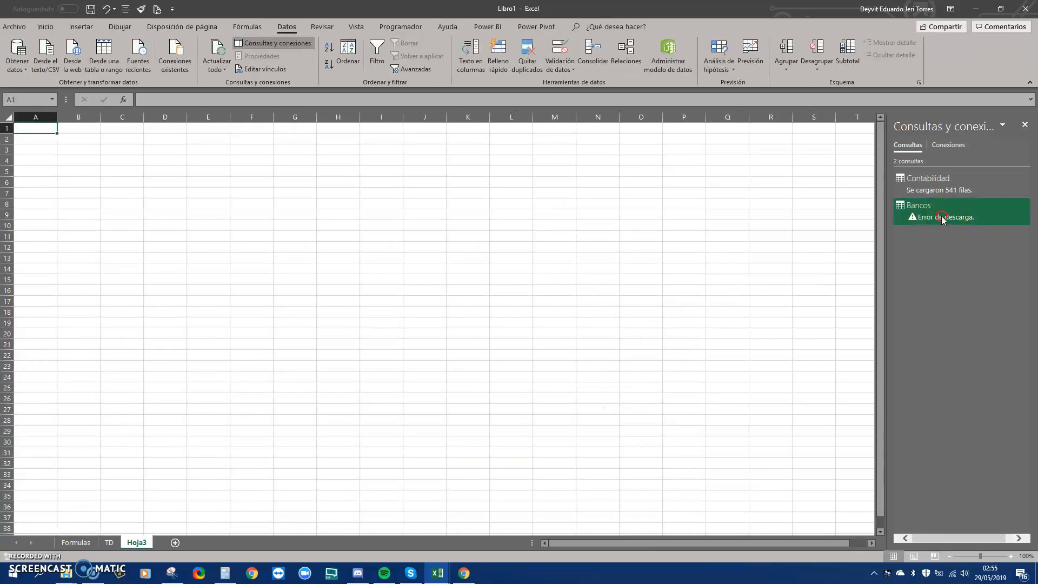
# Refresh the Bancos query to load its 287 rows and open the Power Pivot data model
pyautogui.rightClick(942, 219)
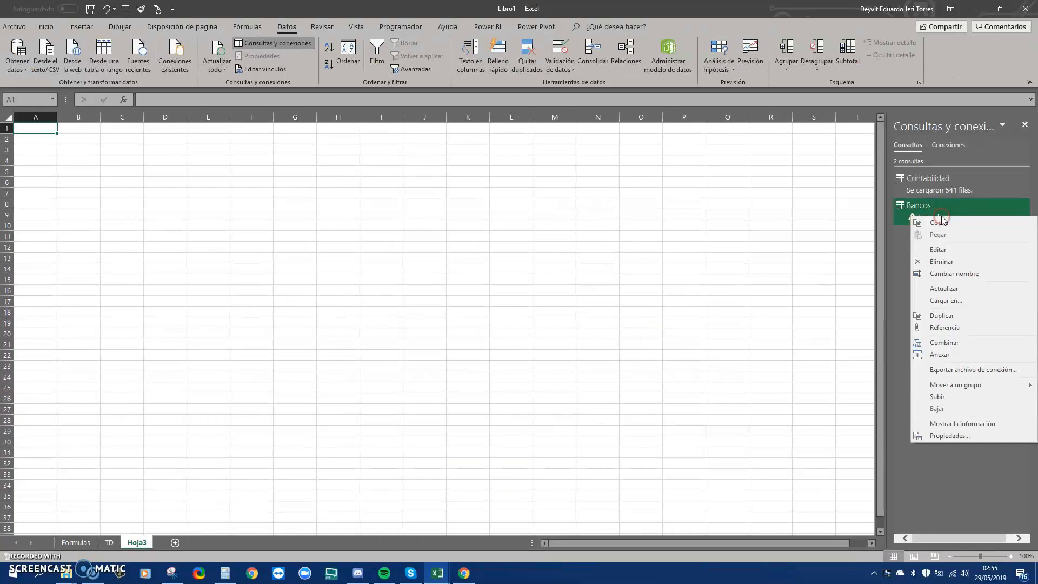
pyautogui.click(953, 290)
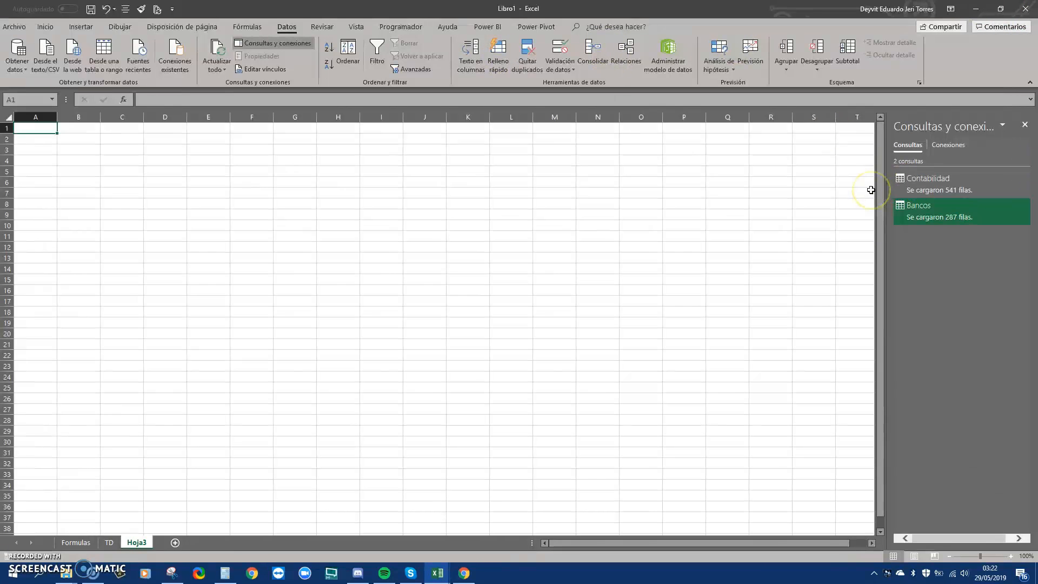
pyautogui.click(525, 31)
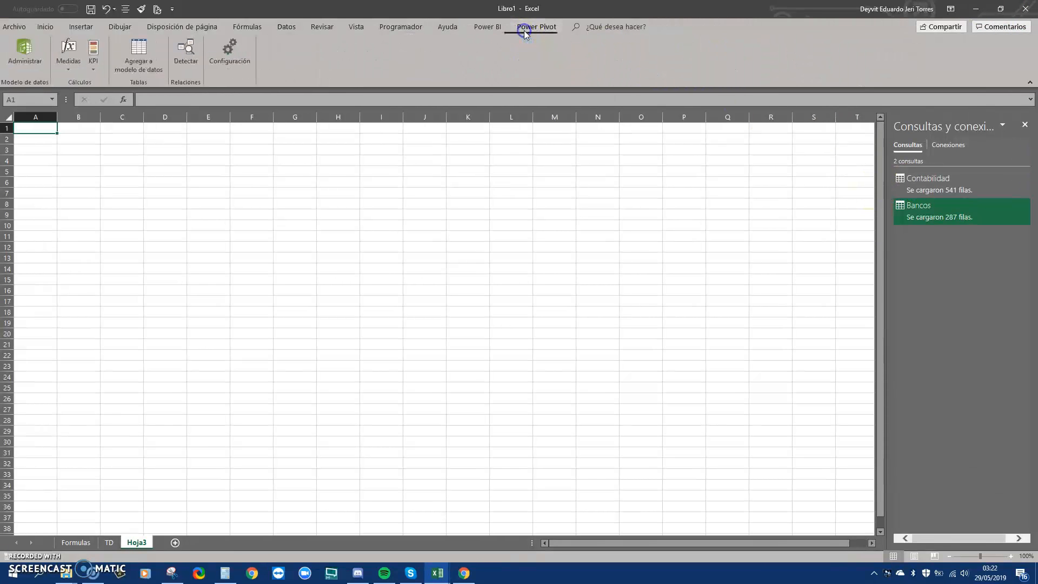
pyautogui.click(26, 62)
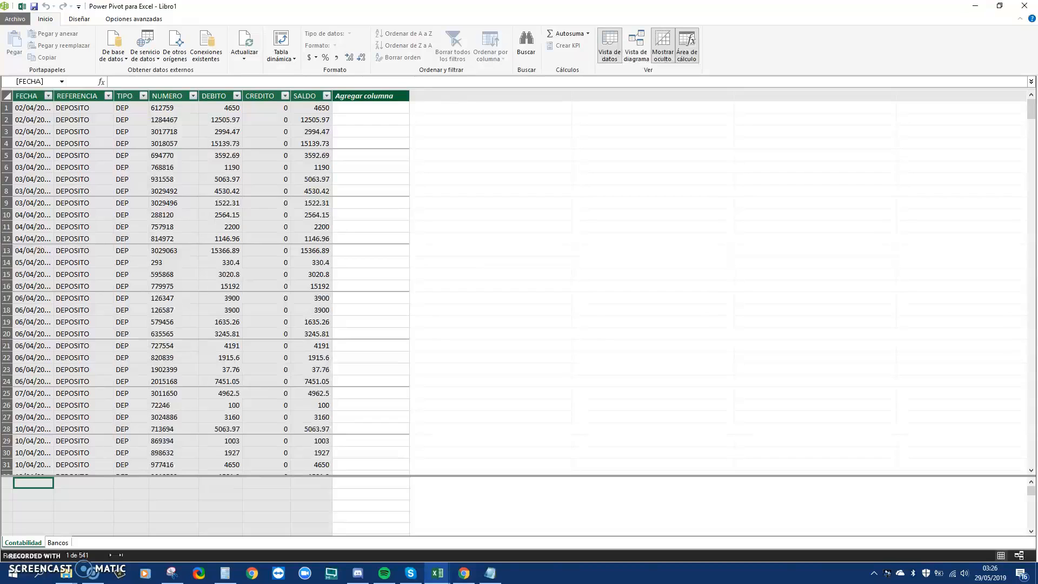
# View the Bancos table data, then switch to the diagram showing Contabilidad and Bancos
pyautogui.click(53, 543)
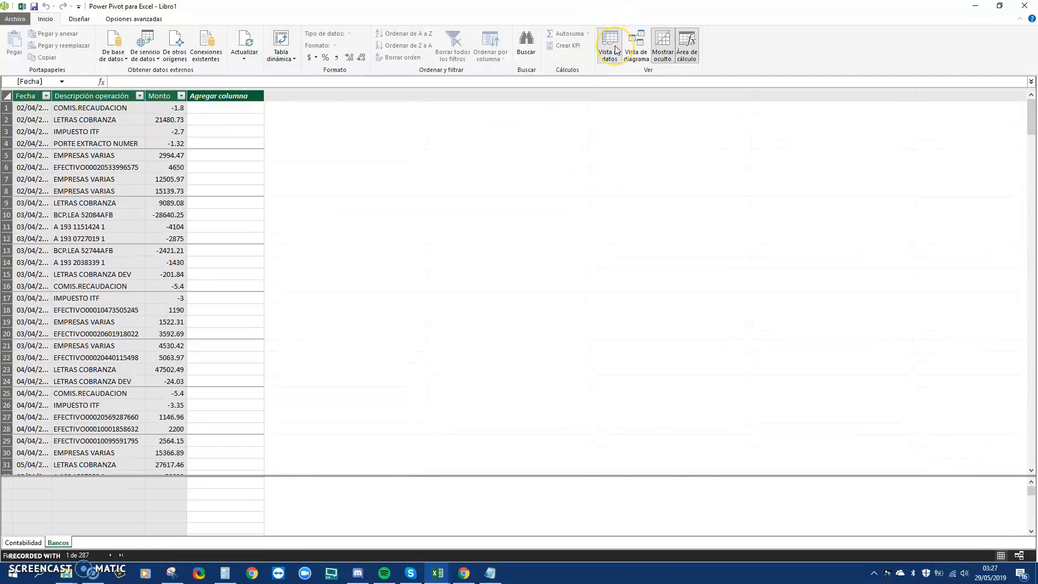
pyautogui.click(630, 50)
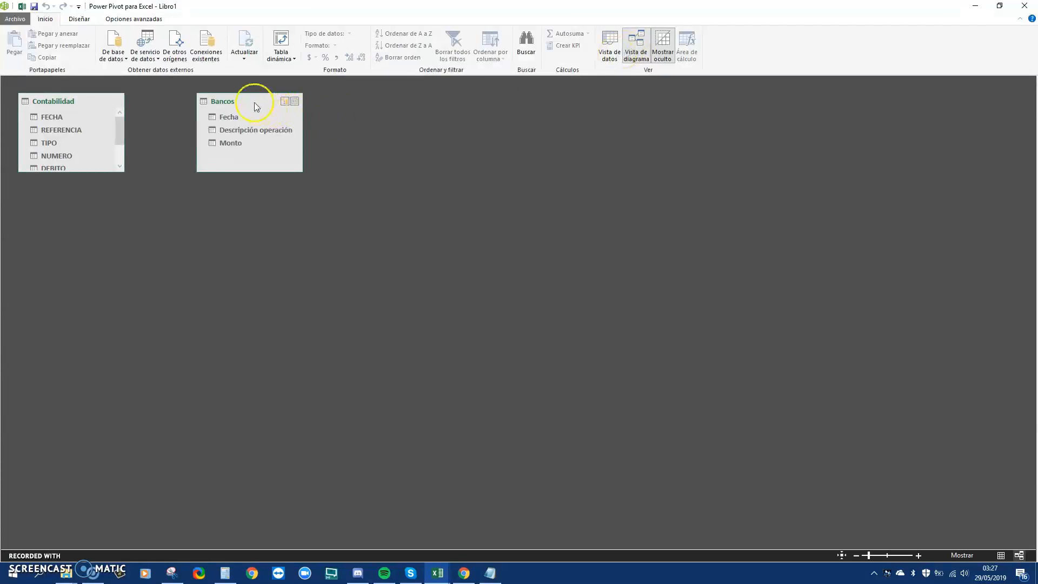
# Arrange Bancos and Contabilidad side by side, enlarging Contabilidad to show all seven columns
pyautogui.moveTo(254, 103); pyautogui.dragTo(386, 131)
pyautogui.moveTo(80, 107); pyautogui.dragTo(264, 139)
pyautogui.moveTo(347, 132); pyautogui.dragTo(353, 136)
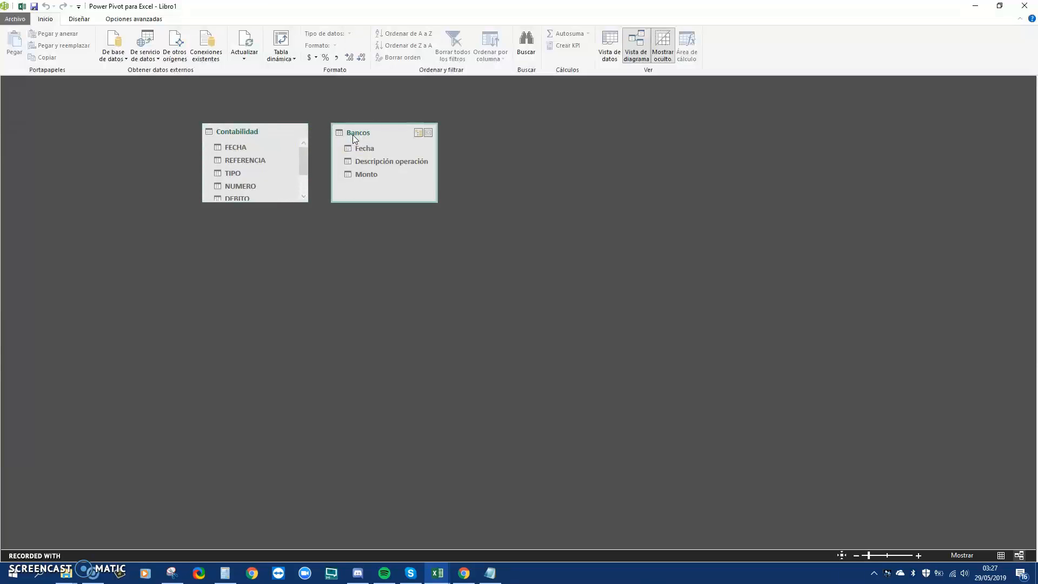
pyautogui.moveTo(285, 201); pyautogui.dragTo(280, 246)
pyautogui.moveTo(389, 132); pyautogui.dragTo(465, 133)
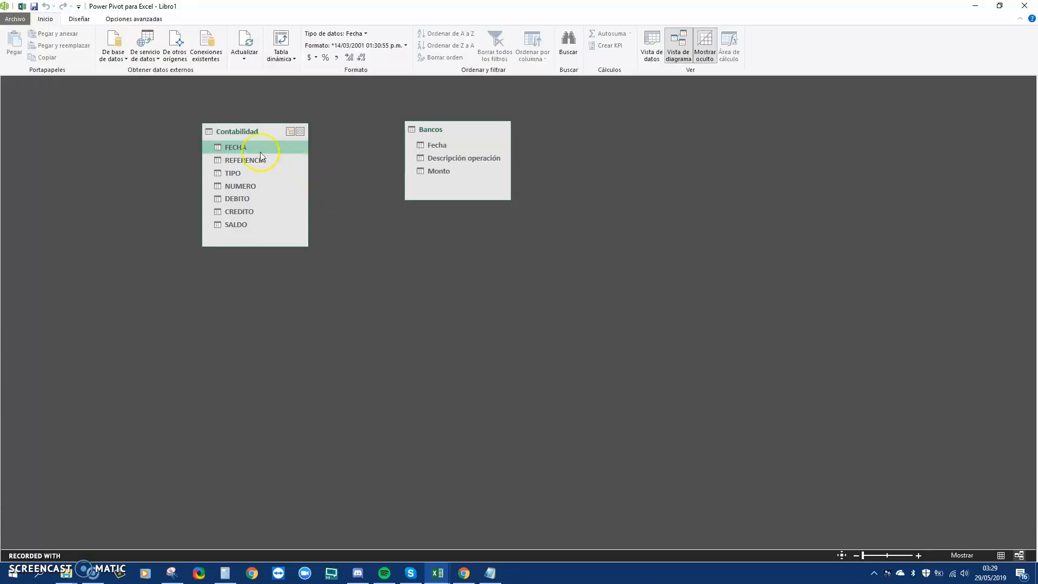
# Try relating Contabilidad FECHA to Bancos Fecha and dismiss the duplicate-values error
pyautogui.moveTo(246, 151); pyautogui.dragTo(431, 151)
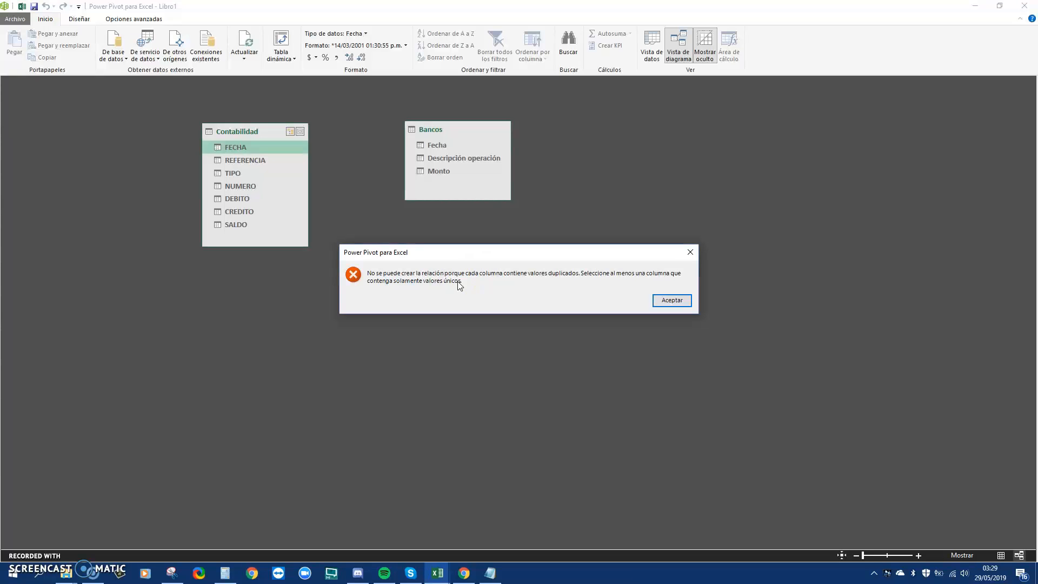
pyautogui.click(667, 299)
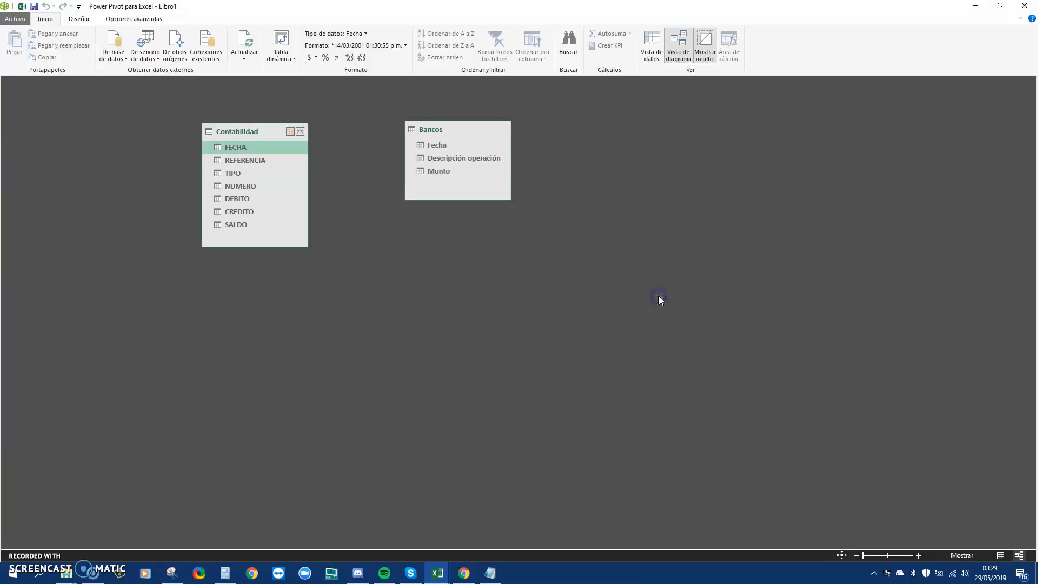
pyautogui.click(640, 51)
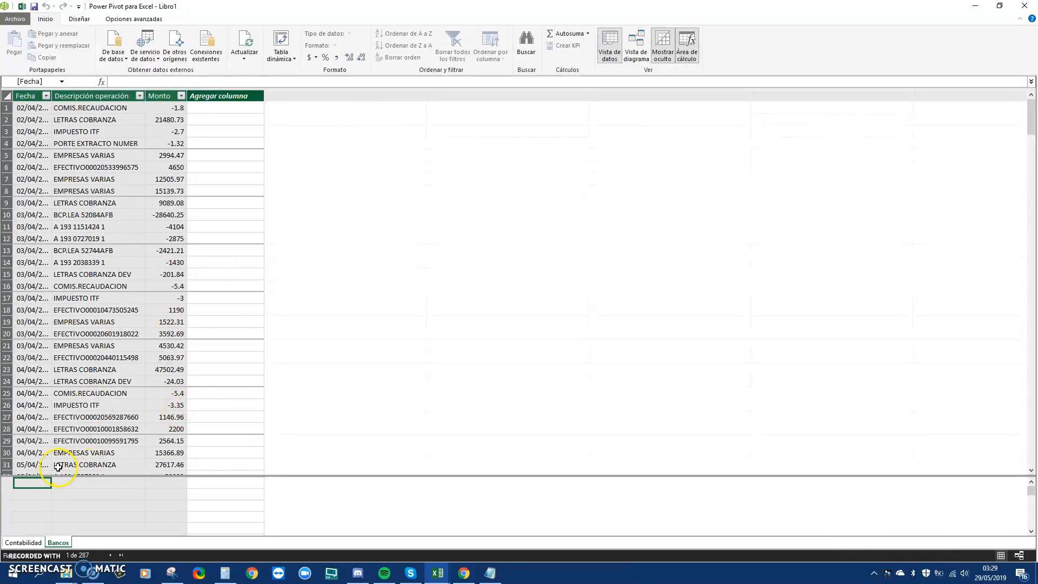
# Widen the Bancos Fecha and Contabilidad FECHA columns to reveal their full dates
pyautogui.doubleClick(51, 95)
pyautogui.moveTo(54, 108); pyautogui.dragTo(57, 144)
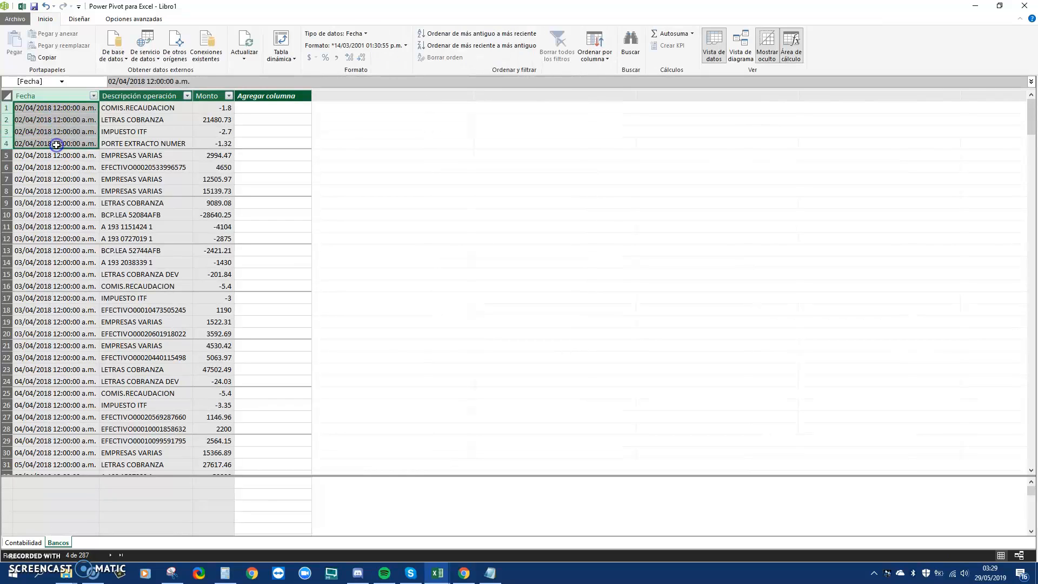
pyautogui.click(23, 543)
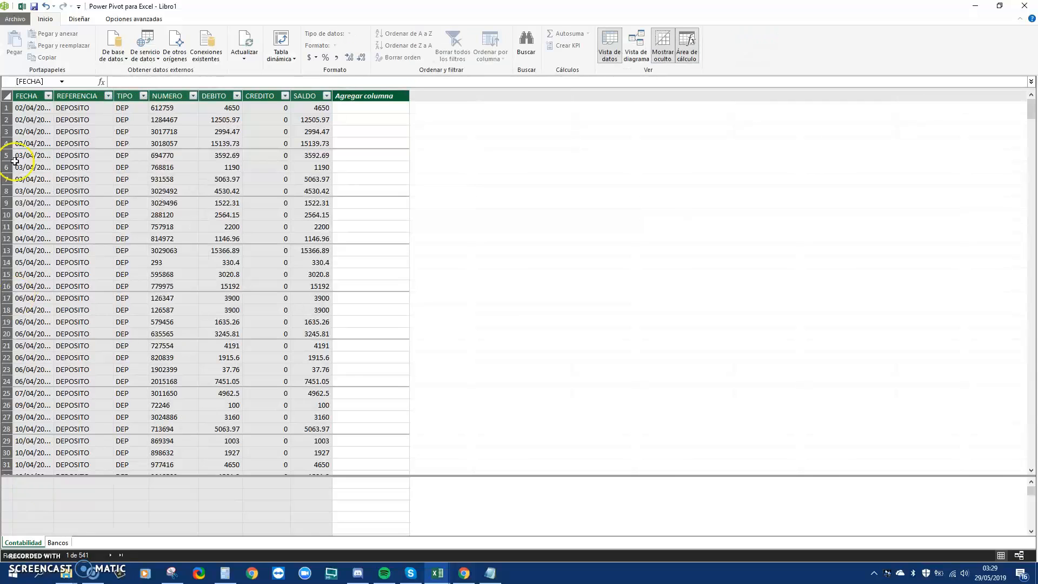
pyautogui.doubleClick(54, 95)
pyautogui.moveTo(49, 105); pyautogui.dragTo(50, 148)
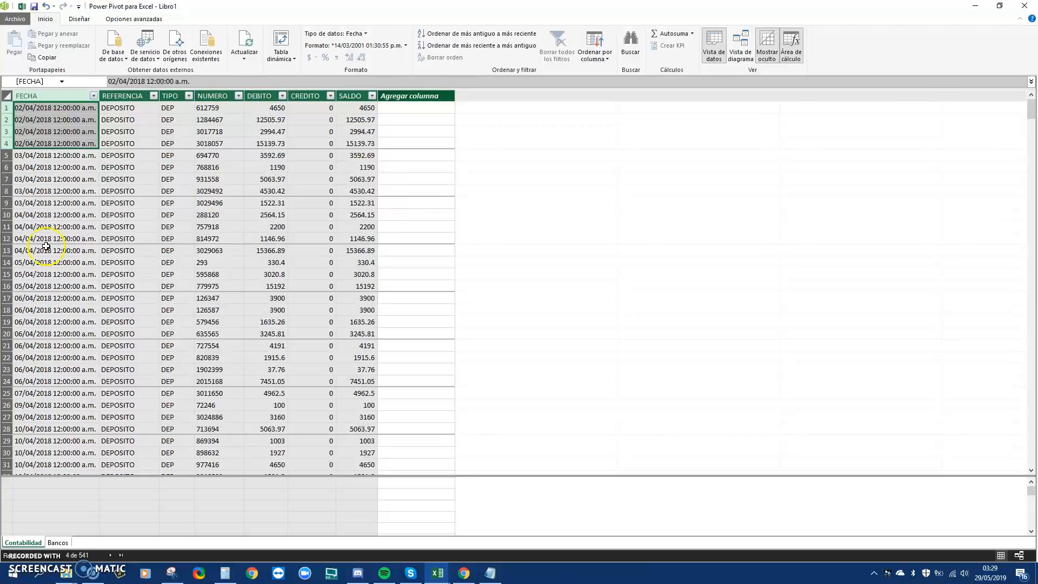
# Select both date columns to compare their repeated values, then return to the diagram
pyautogui.click(59, 99)
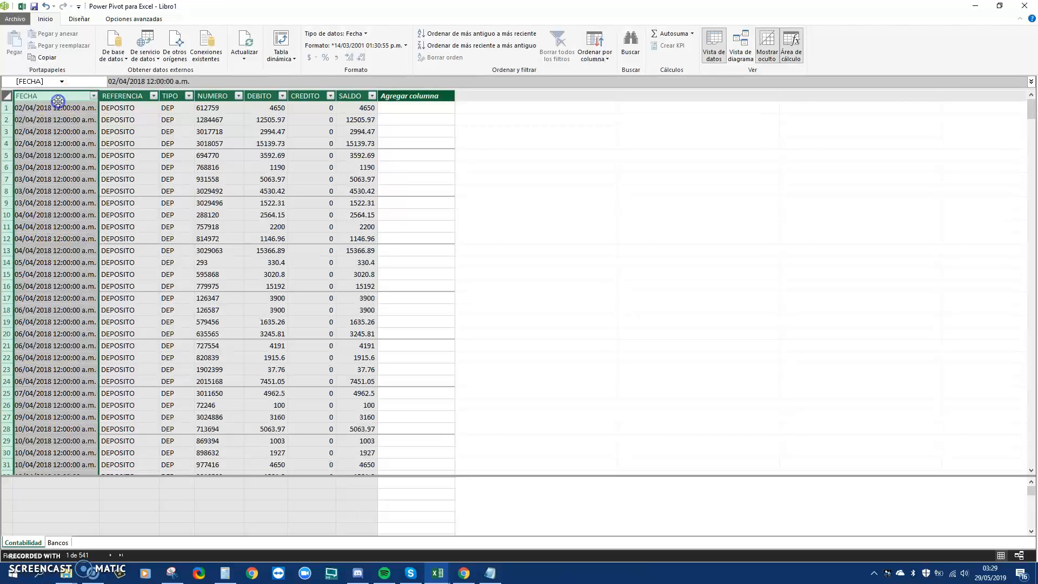
pyautogui.click(58, 542)
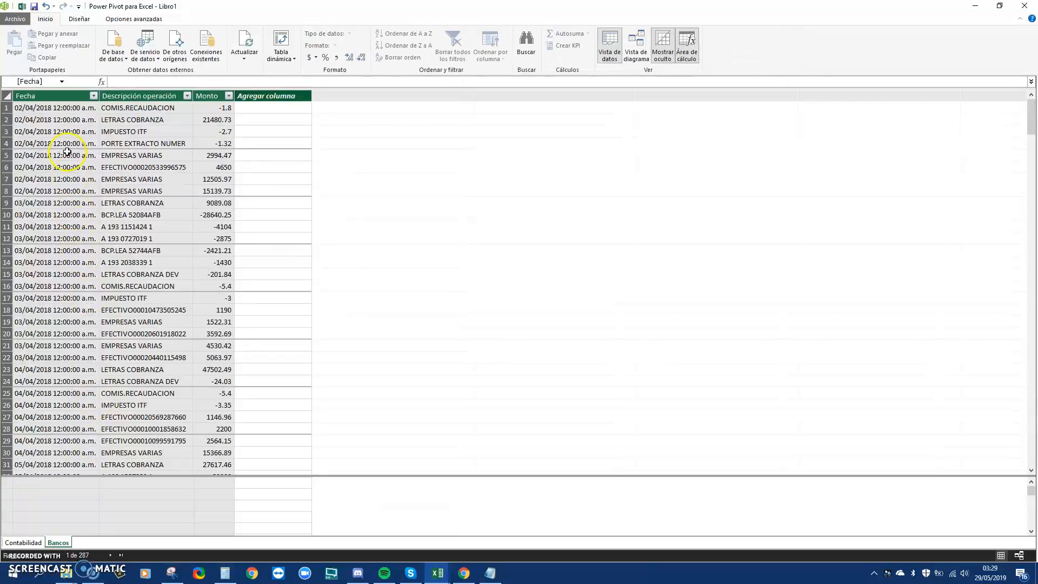
pyautogui.click(87, 100)
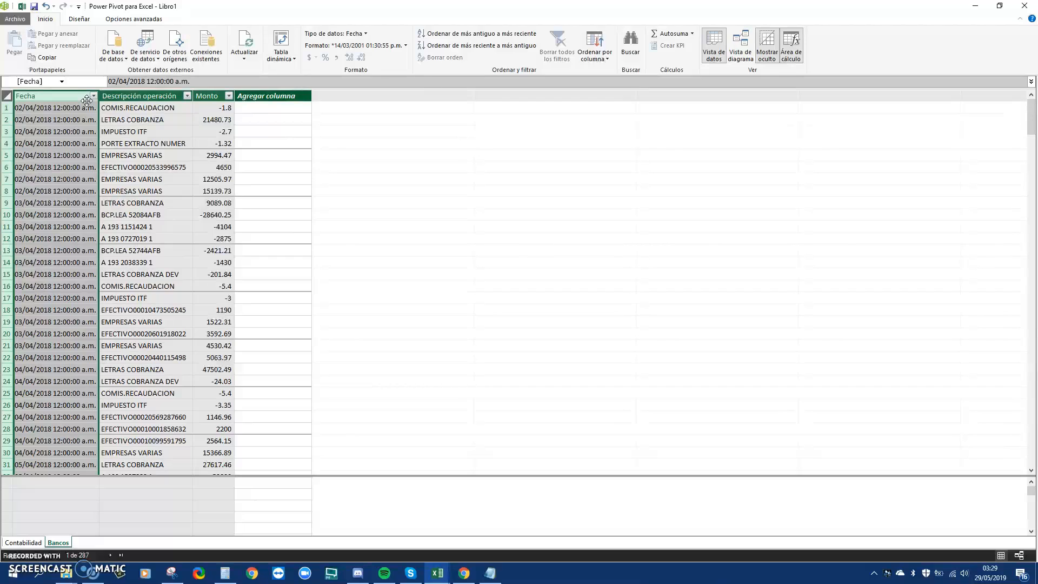
pyautogui.click(736, 47)
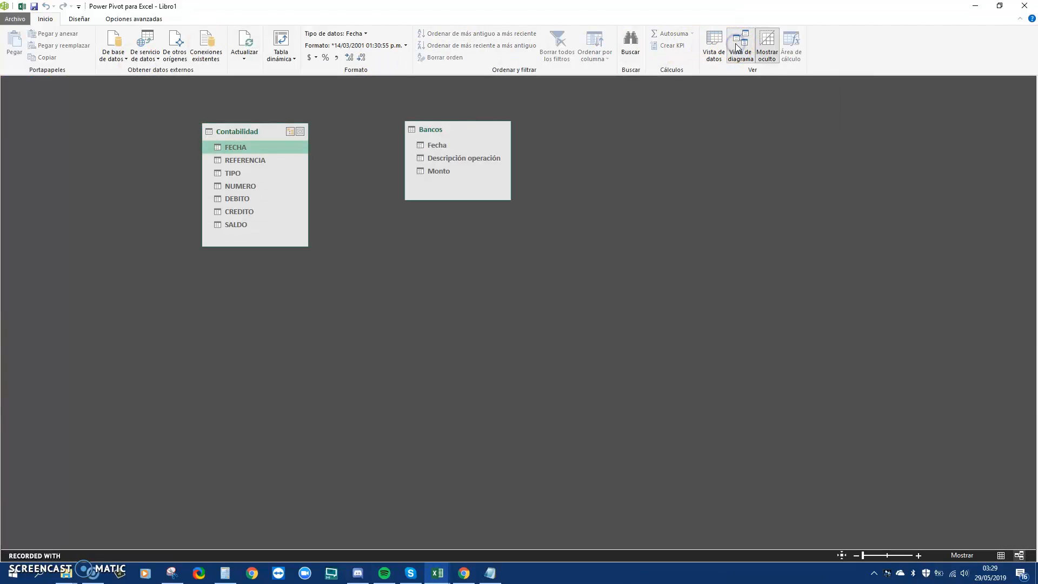
# Move Bancos and Contabilidad lower in the diagram and retry relating FECHA to Fecha
pyautogui.moveTo(462, 137); pyautogui.dragTo(515, 183)
pyautogui.moveTo(242, 134); pyautogui.dragTo(311, 177)
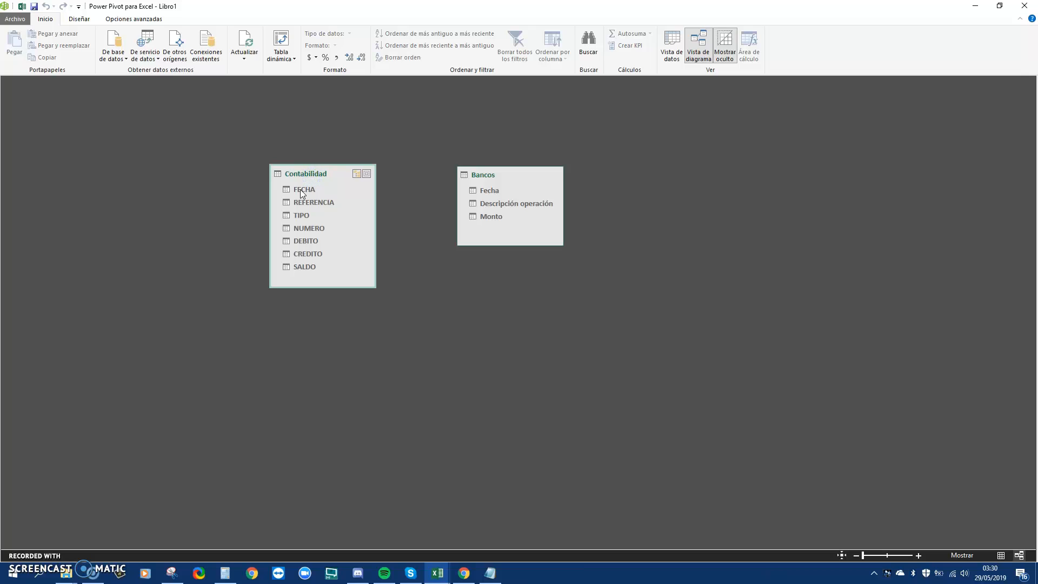
pyautogui.moveTo(302, 192); pyautogui.dragTo(513, 173)
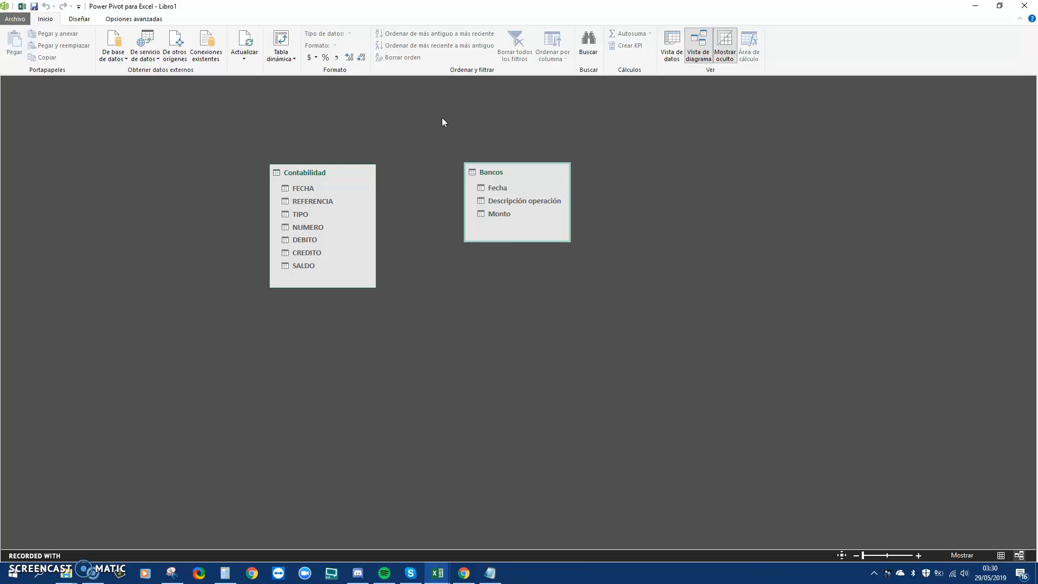
pyautogui.click(437, 572)
# In Libro1, enter the header Fecha in A1 and the date 01/04/2018 in A2
pyautogui.click(437, 544)
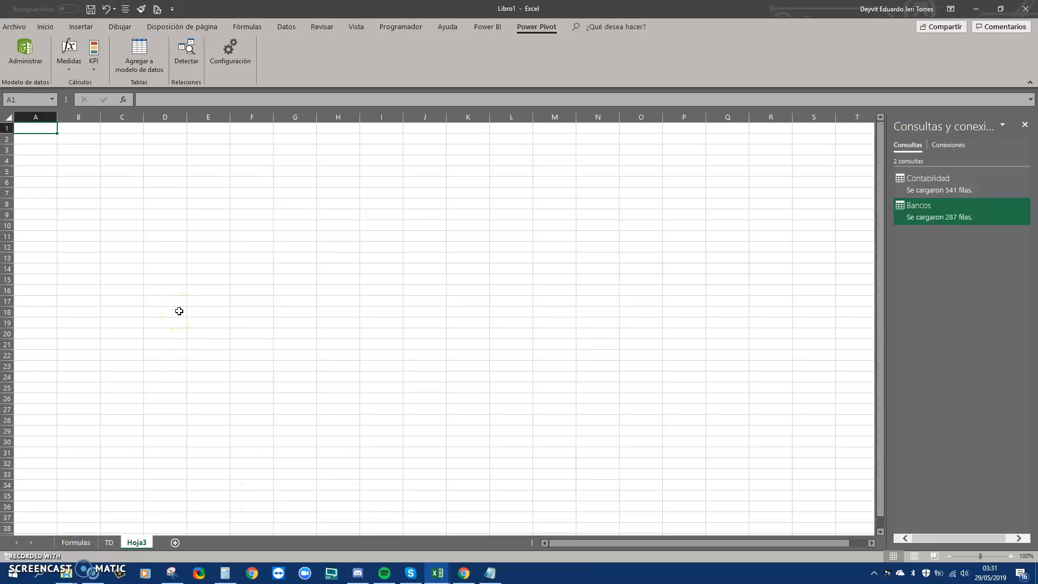
pyautogui.write('Fecha')
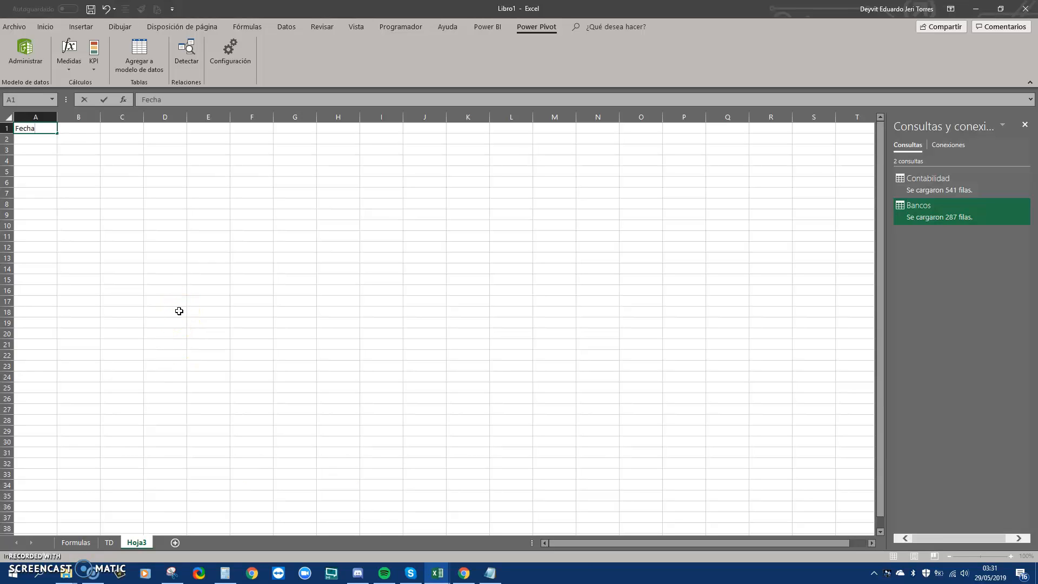
pyautogui.press('Return')
pyautogui.write('01/04/2018')
pyautogui.press('Return')
# Turn A1:A2 into a table with headers and type the table name FechaIncia
pyautogui.press('Up')
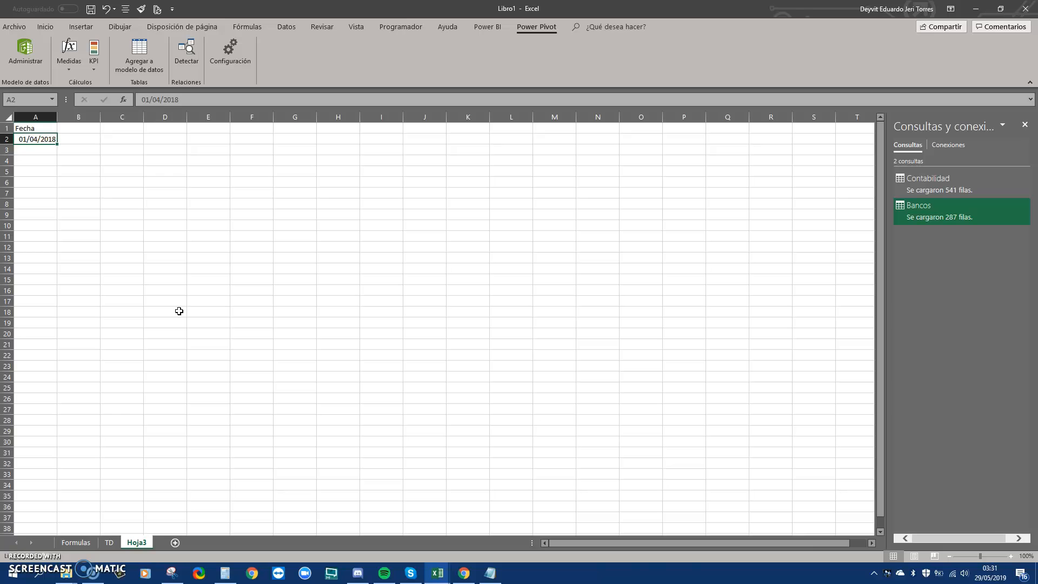
pyautogui.press('Up')
pyautogui.hotkey('shift', 'Down')
pyautogui.hotkey('ctrl', 't')
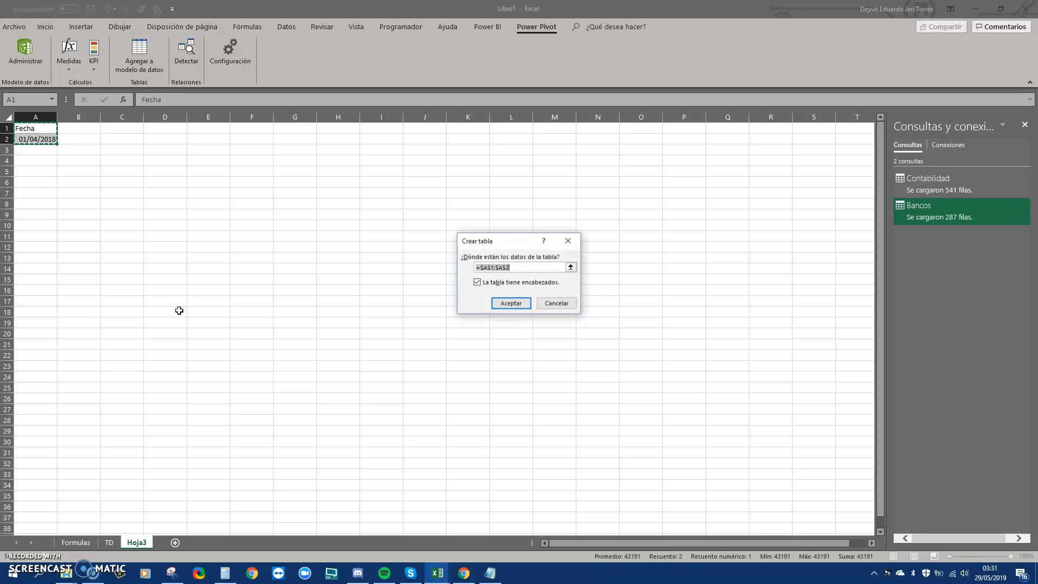
pyautogui.click(522, 303)
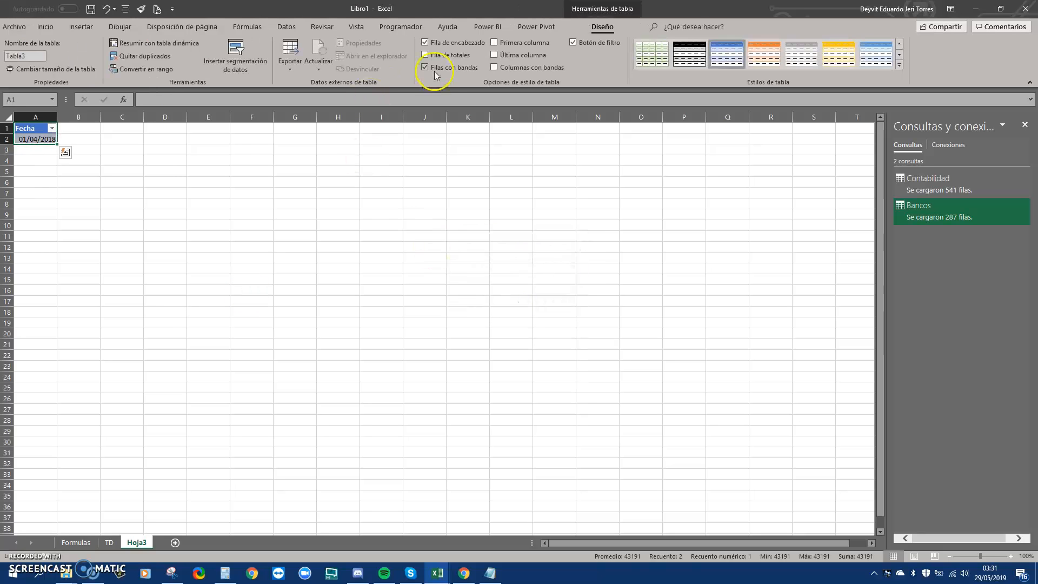
pyautogui.click(33, 54)
pyautogui.write('FechaIncial')
# Correct the table name to FechaInicial
pyautogui.press('Return')
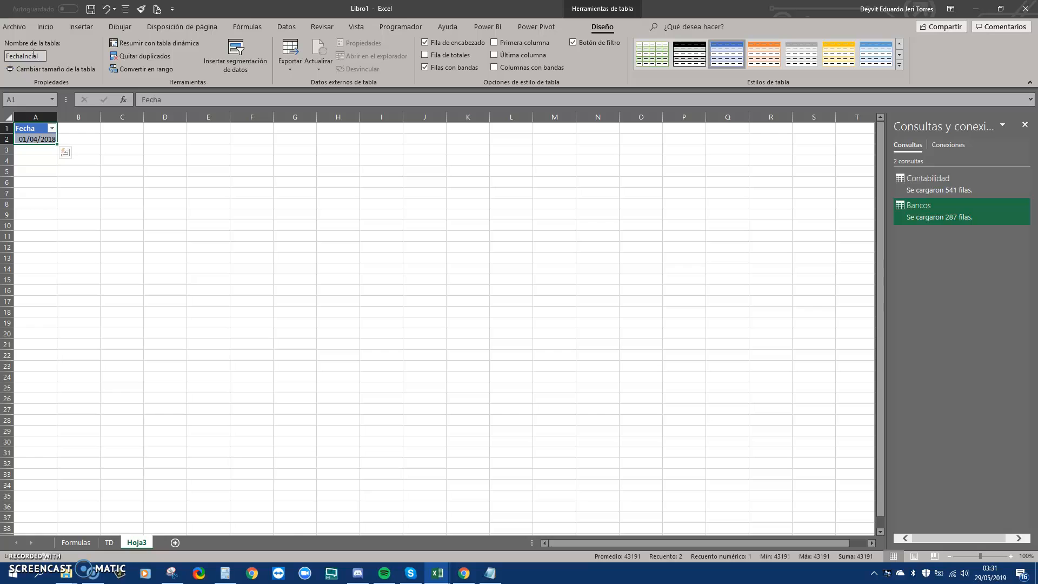
pyautogui.click(29, 56)
pyautogui.click(29, 56)
pyautogui.write('i')
pyautogui.press('Return')
pyautogui.click(42, 140)
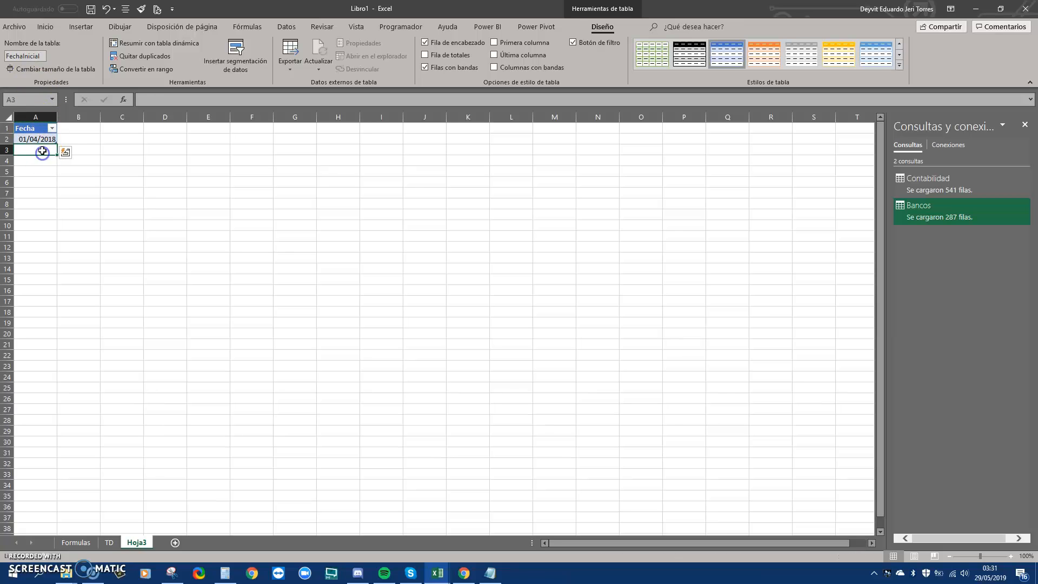
# Load the FechaInicial table into Power Query via Datos > Desde una tabla o rango
pyautogui.moveTo(56, 144)
pyautogui.mouseDown()
pyautogui.moveTo(46, 261)
pyautogui.moveTo(44, 147)
pyautogui.mouseUp()
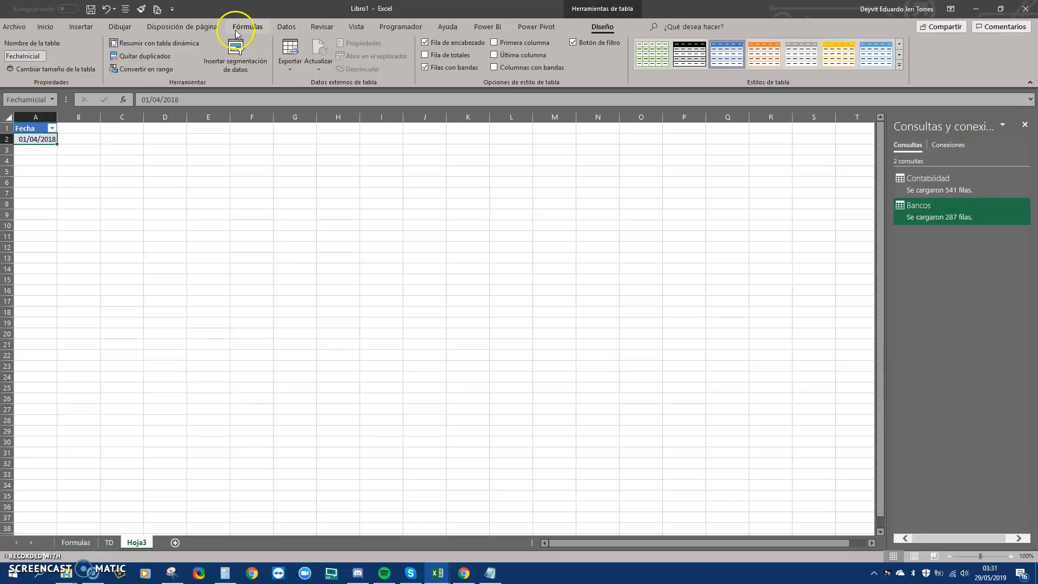
pyautogui.click(281, 31)
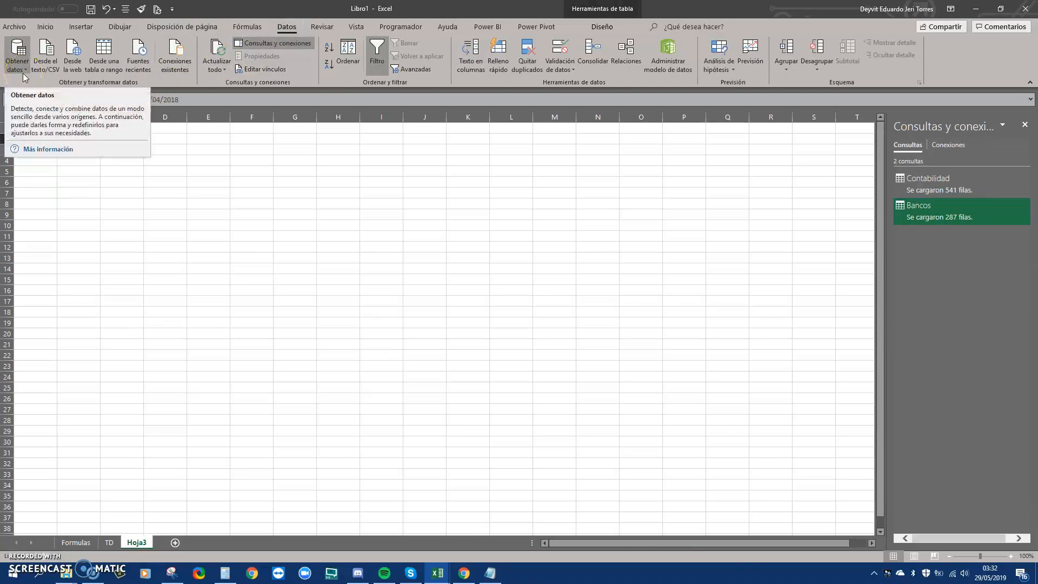
pyautogui.click(106, 66)
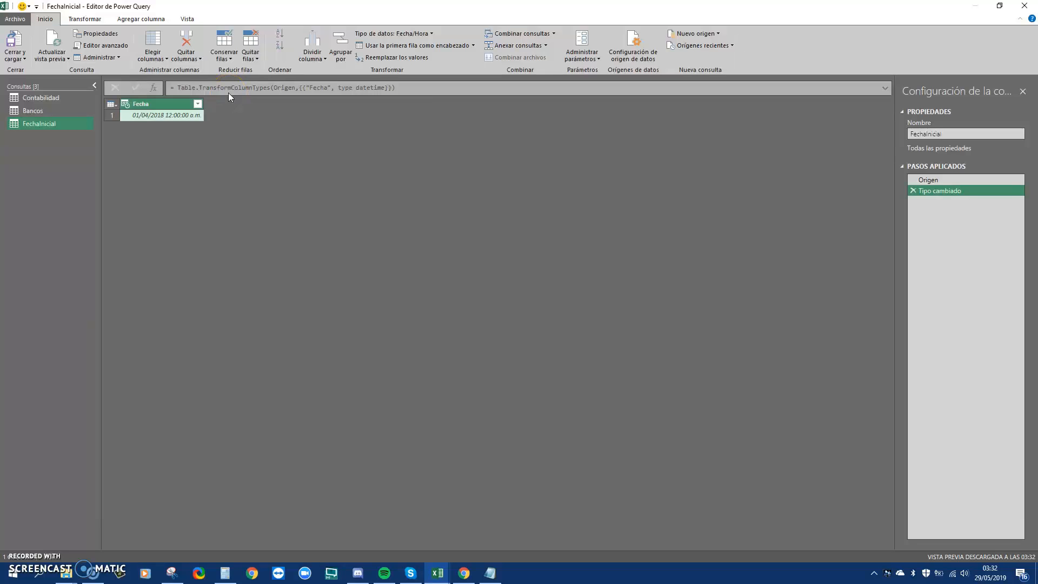
# Study the List.Dates syntax and Example 1 on Microsoft Docs, selecting its #date part
pyautogui.click(464, 573)
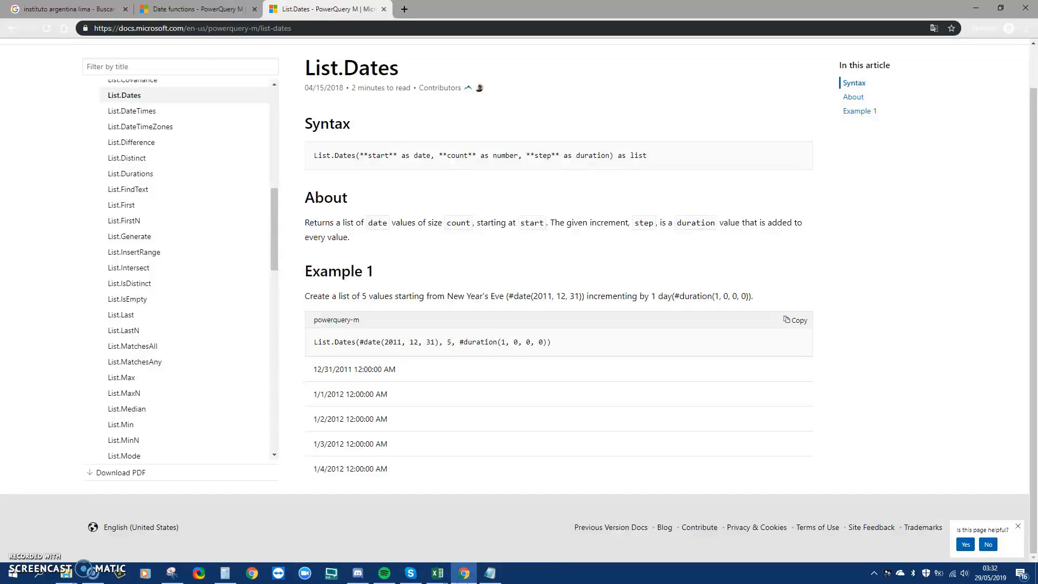
pyautogui.scroll(2, 378, 154)
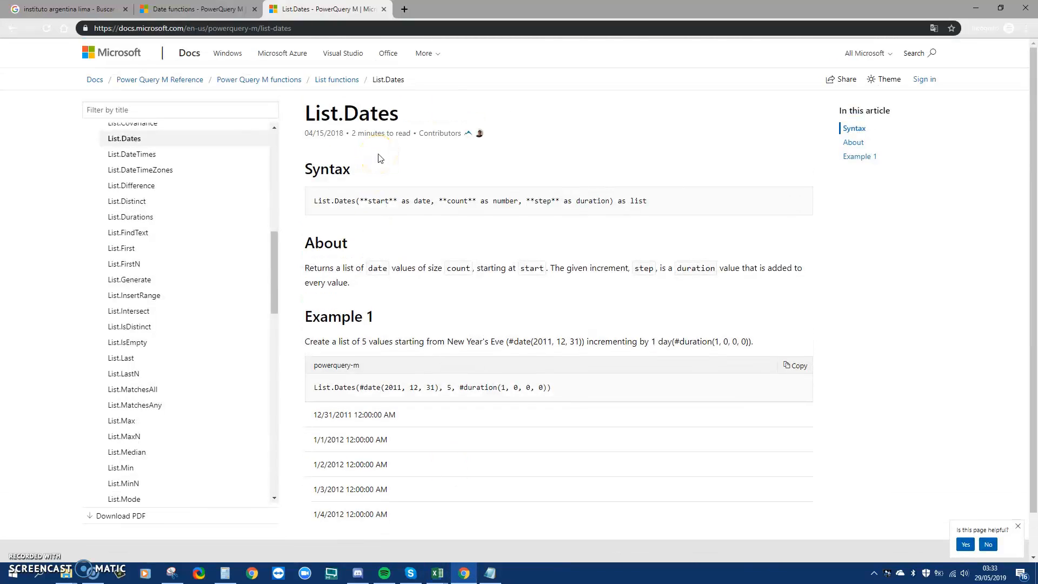
pyautogui.scroll(-1, 380, 159)
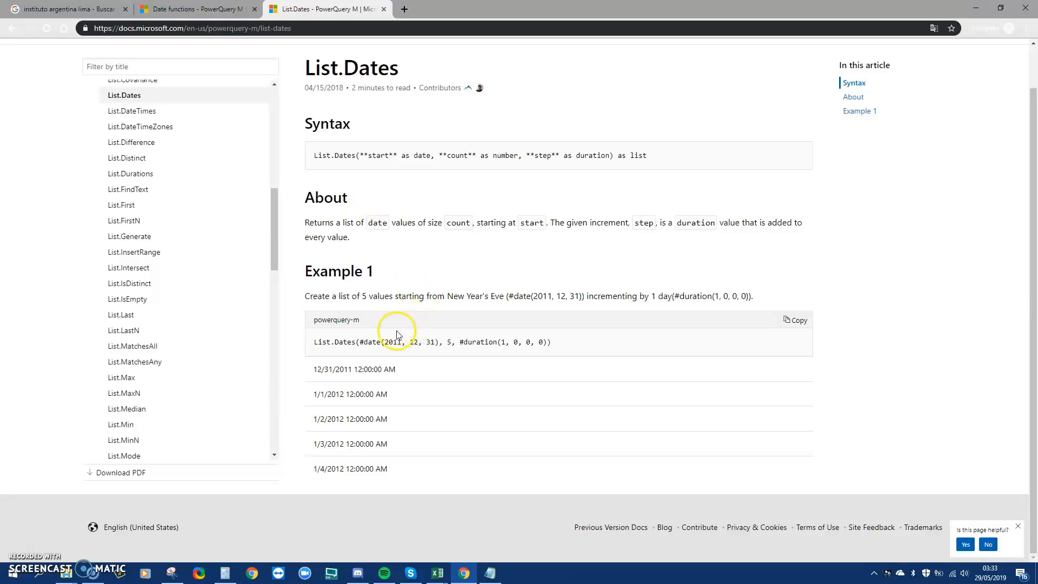
pyautogui.click(387, 346)
pyautogui.moveTo(368, 342); pyautogui.dragTo(422, 343)
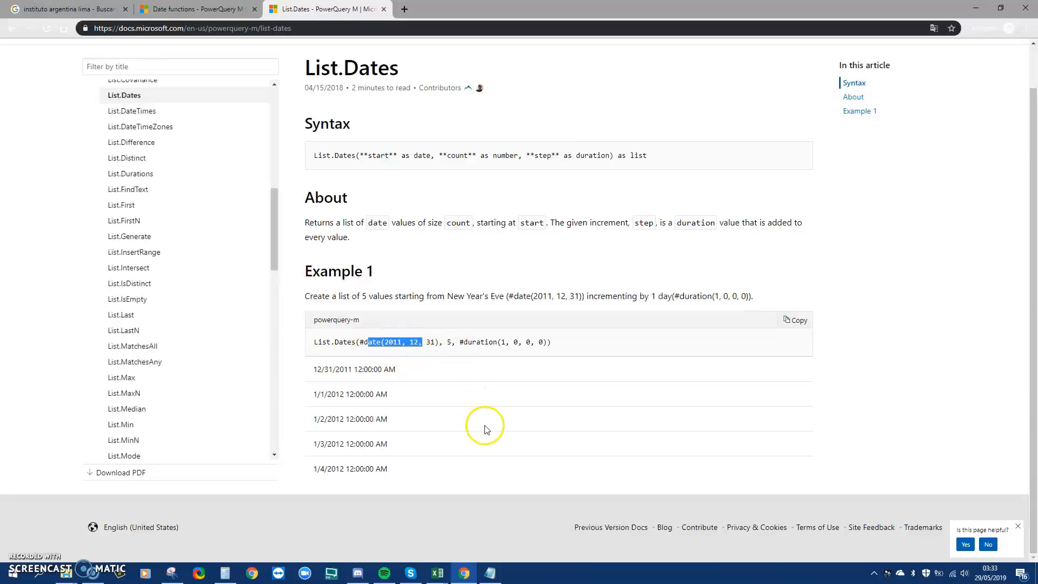
pyautogui.click(438, 572)
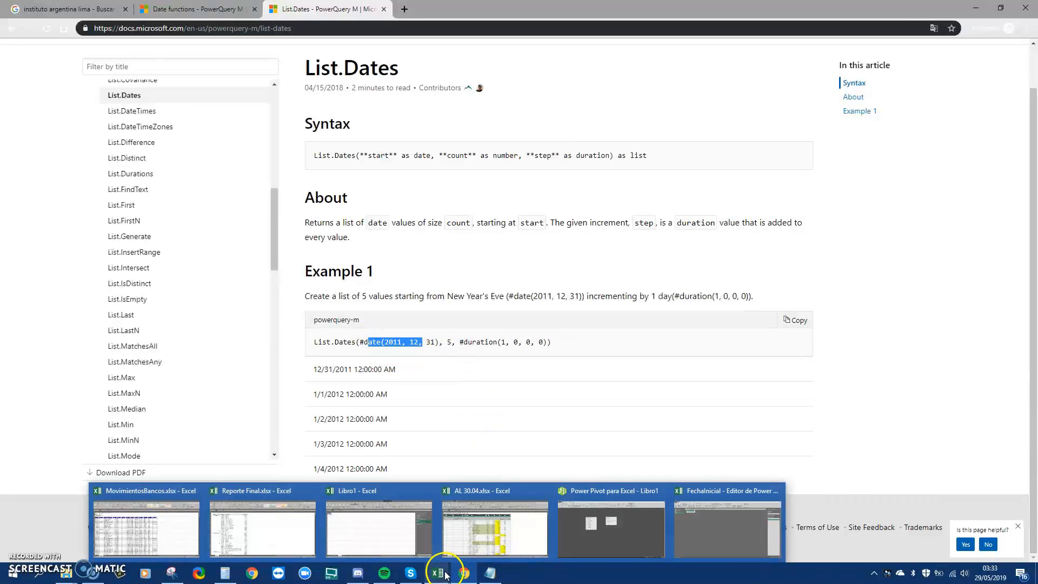
pyautogui.click(372, 535)
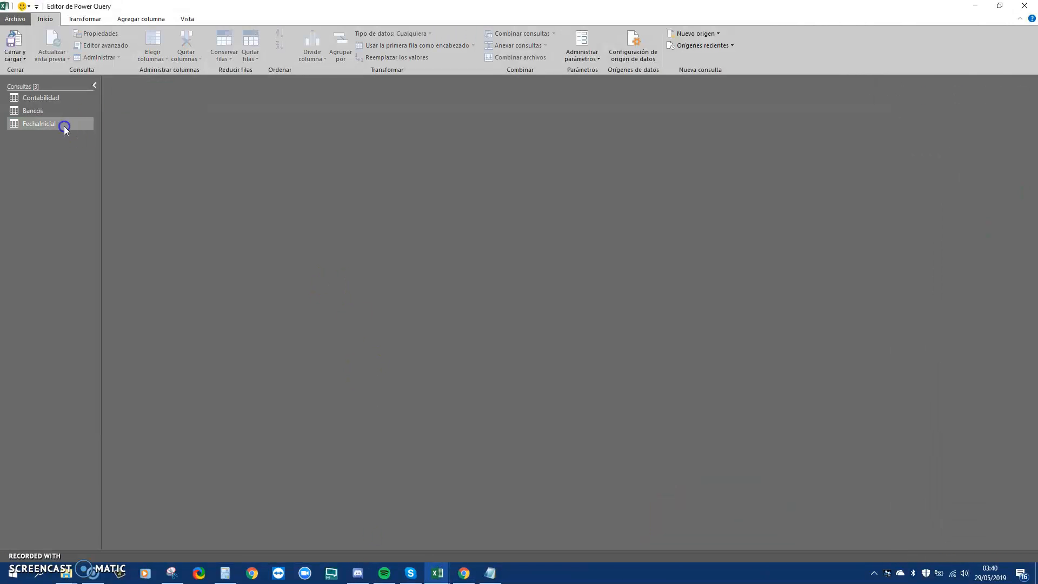
# Drill down the FechaInicial query's Fecha column to the single date 01/04/2018
pyautogui.click(64, 126)
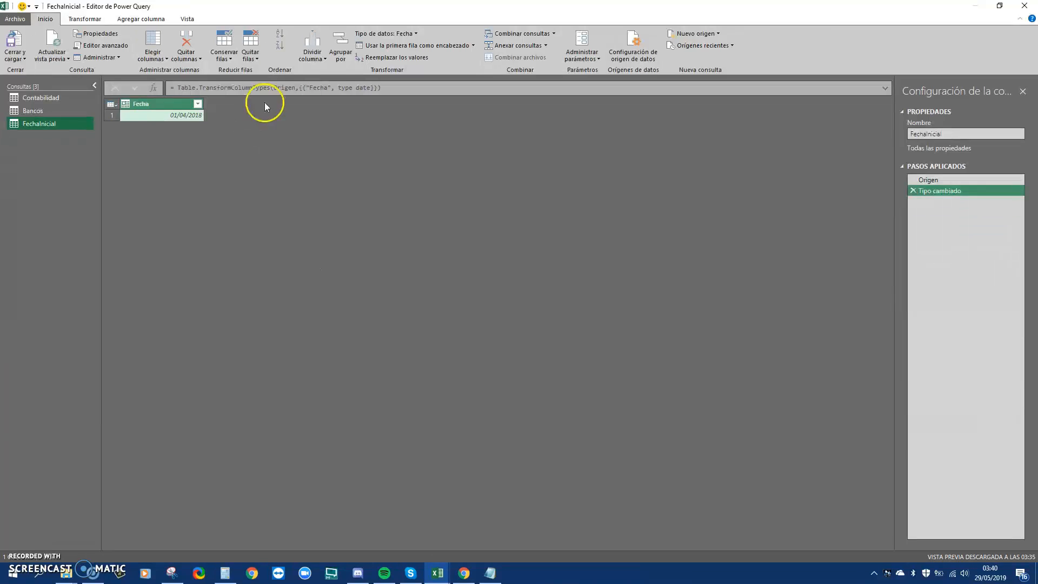
pyautogui.rightClick(186, 118)
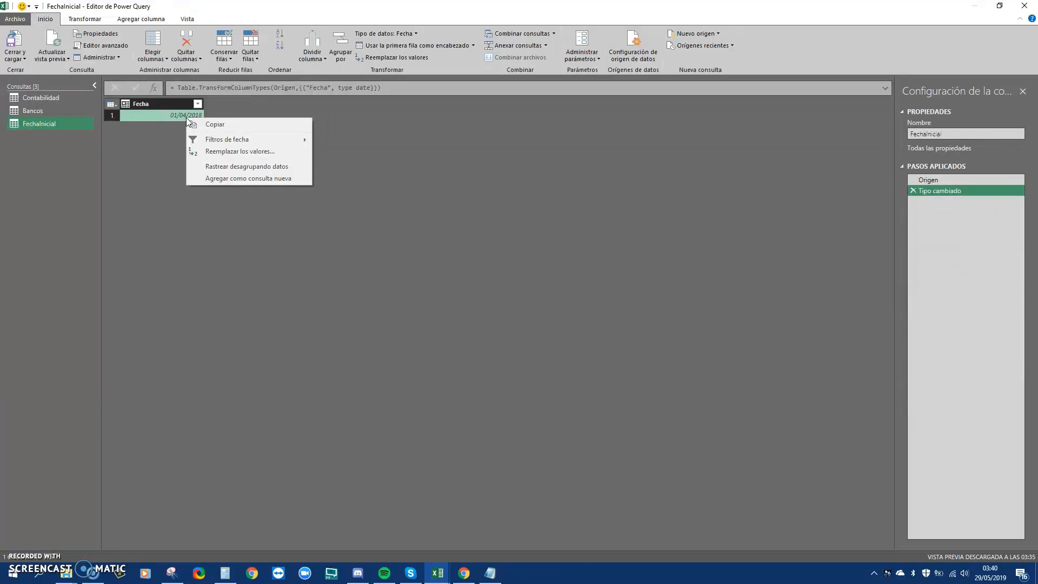
pyautogui.click(222, 168)
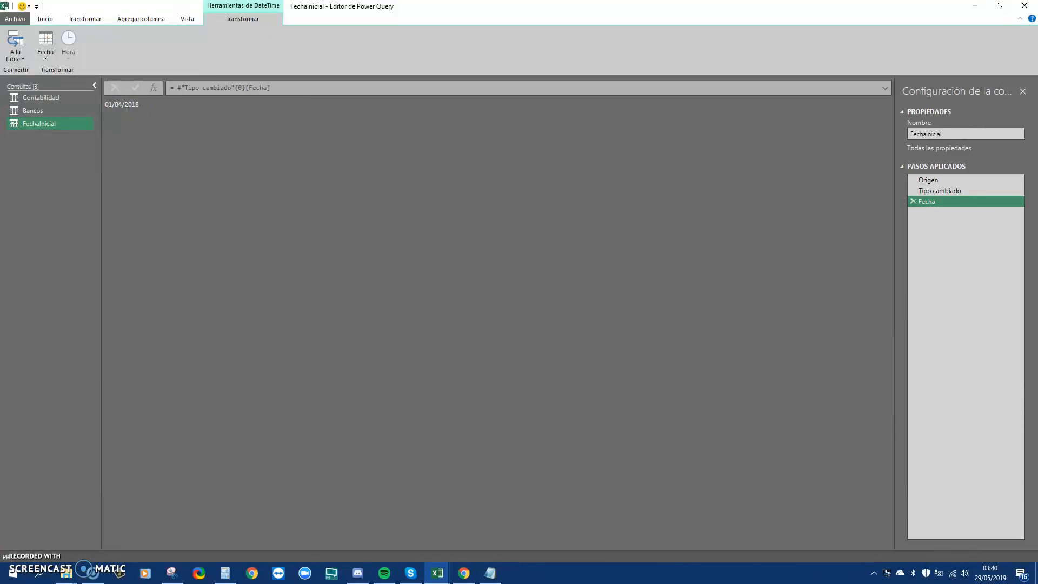
pyautogui.click(46, 20)
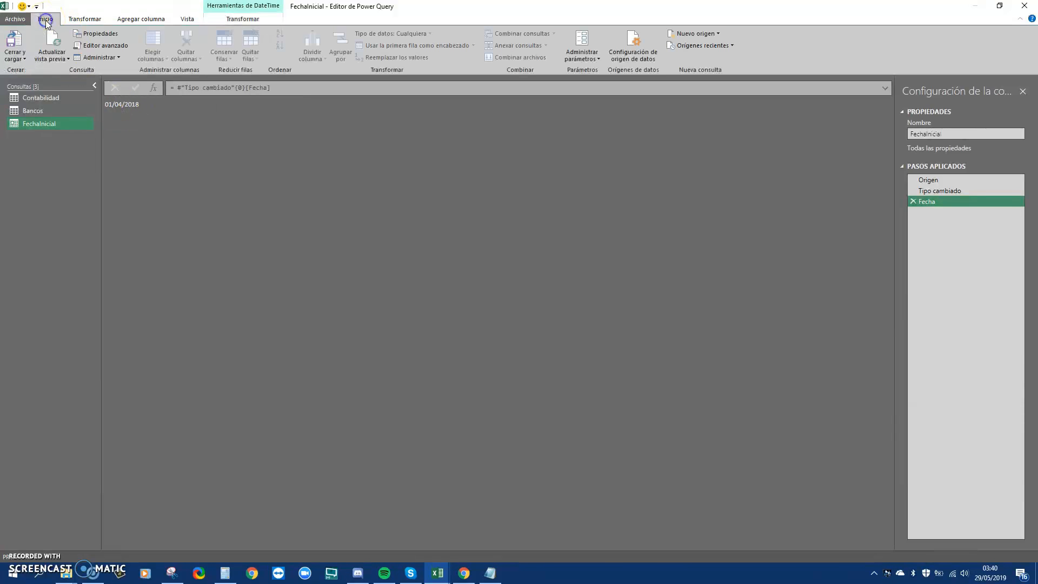
# Add a blank query via Nuevo origen > Otros orígenes > Consulta en blanco
pyautogui.click(720, 34)
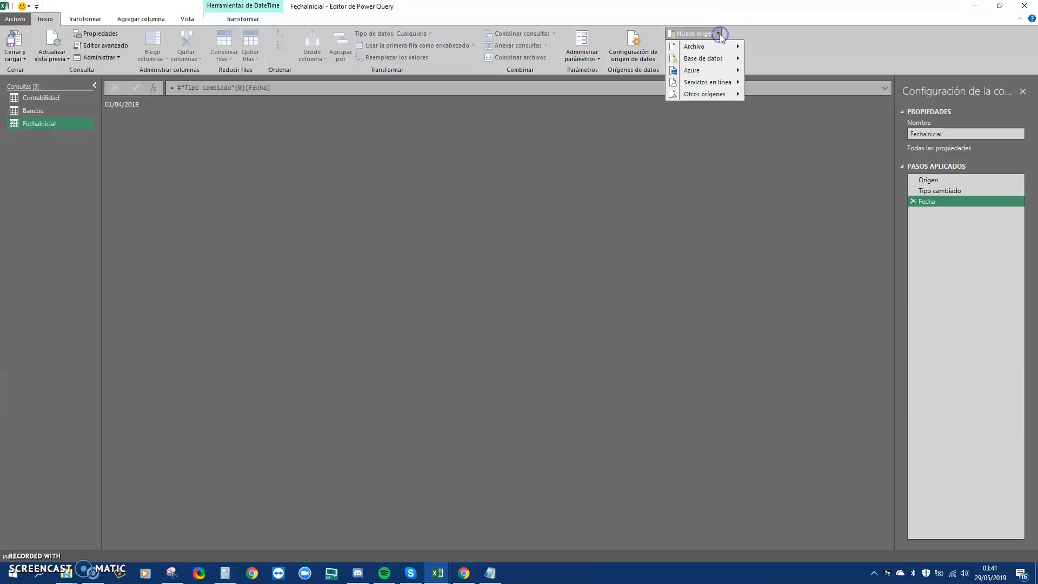
pyautogui.moveTo(730, 94)
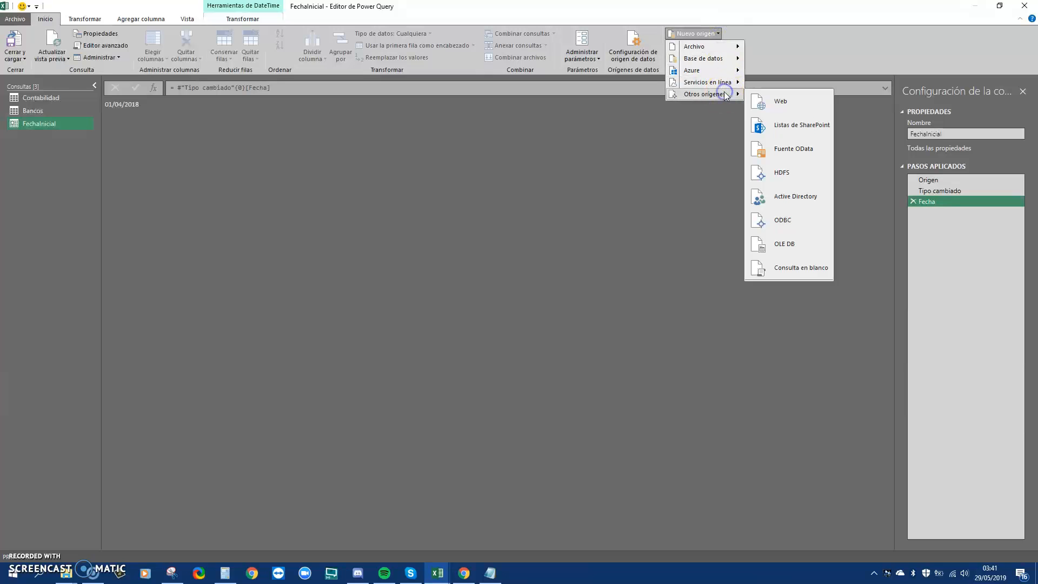
pyautogui.click(789, 274)
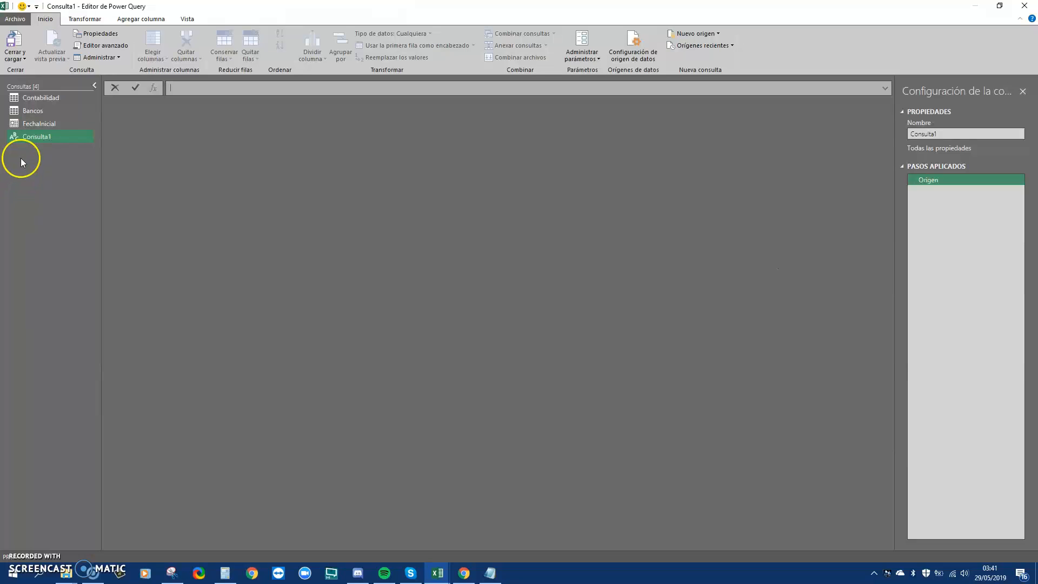
pyautogui.click(149, 92)
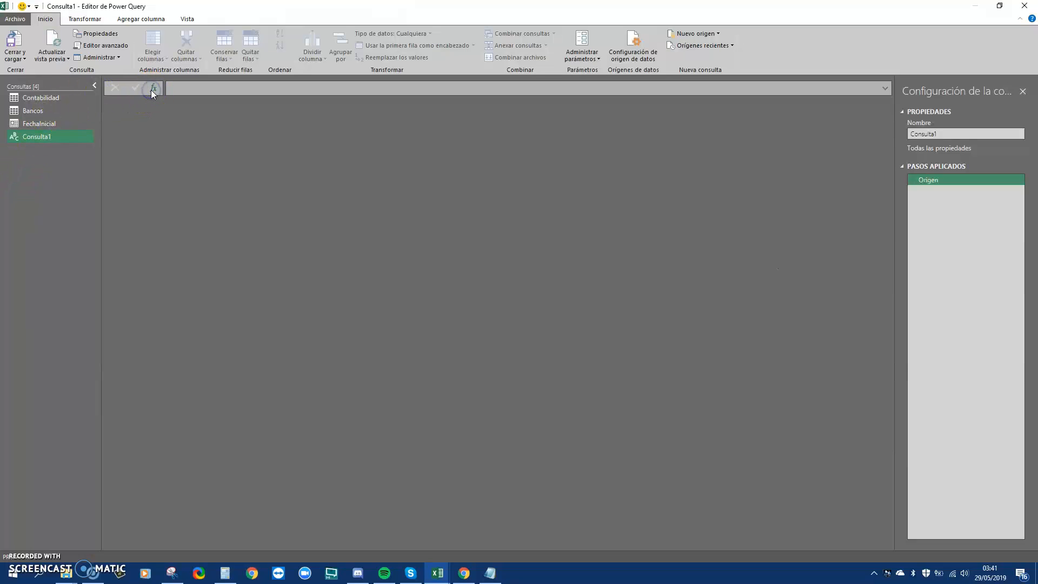
# Set Consulta1's formula to = FechaInicial so it returns 01/04/2018
pyautogui.click(181, 87)
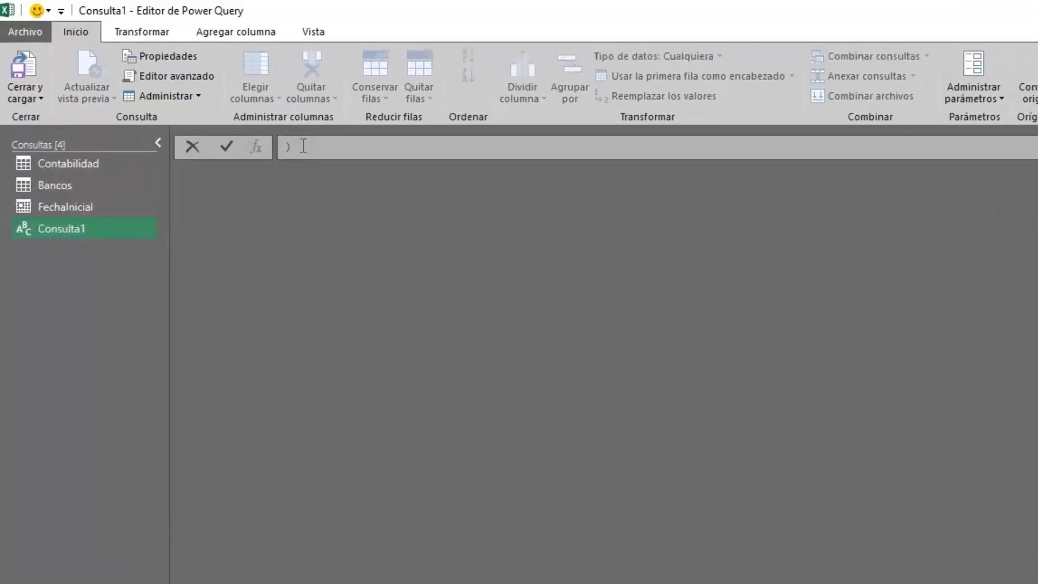
pyautogui.write('=')
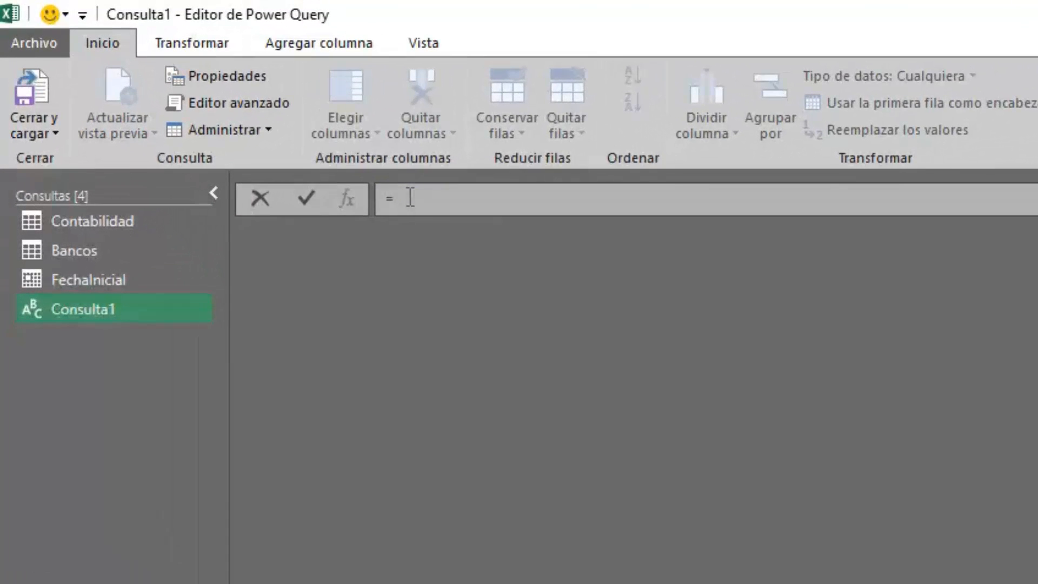
pyautogui.write(' FechaInicial')
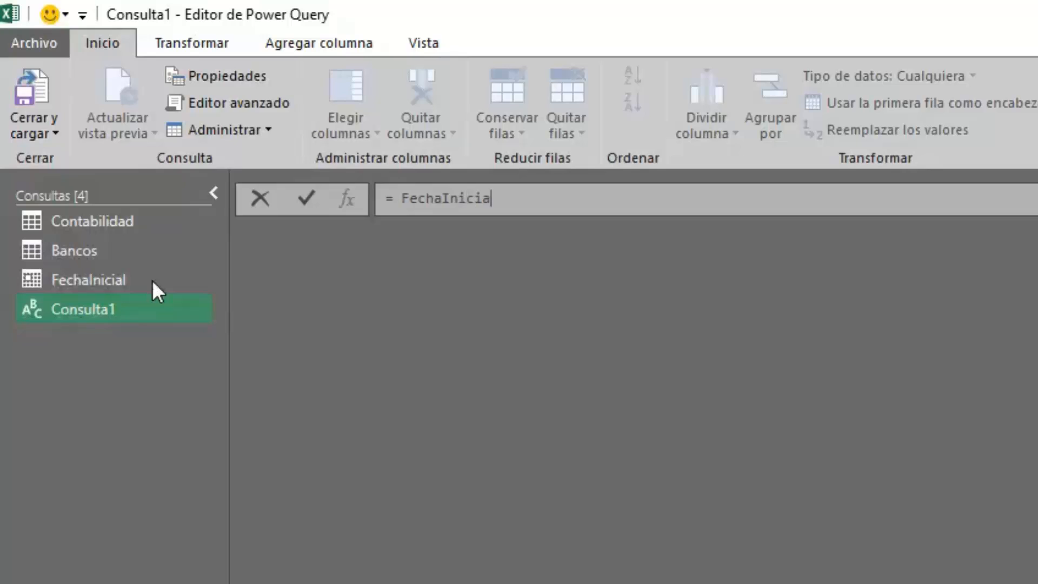
pyautogui.press('Return')
pyautogui.click(137, 283)
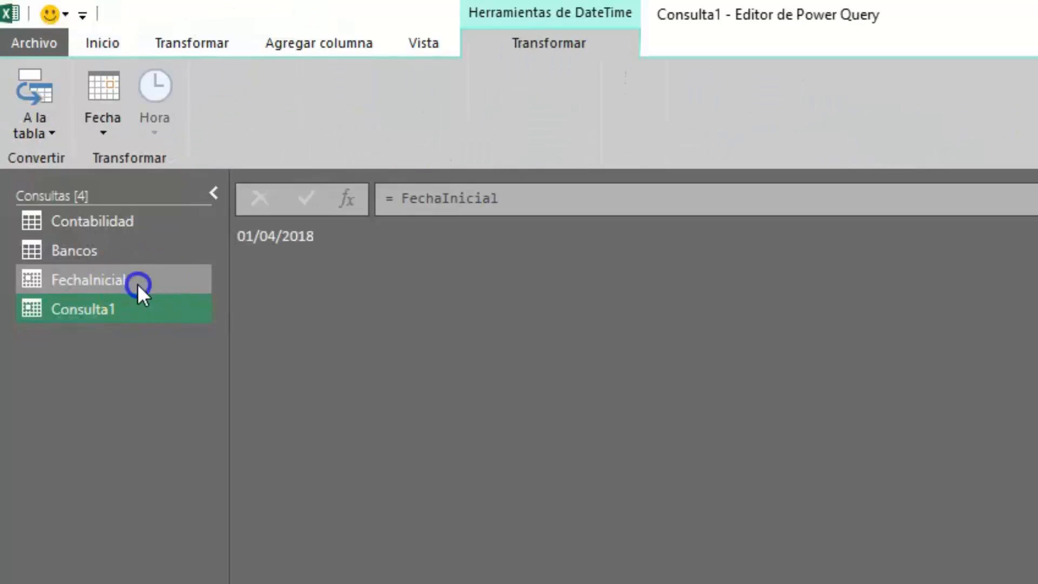
pyautogui.click(120, 304)
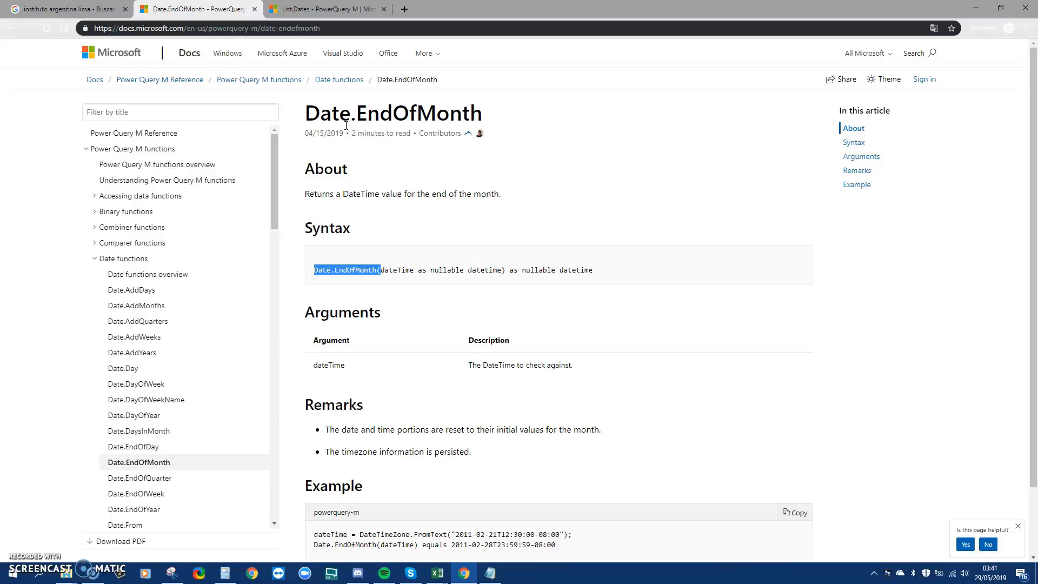
# Select the 'Date.EndOfMonth(' call in the reference page's Syntax block
pyautogui.click(324, 274)
pyautogui.moveTo(315, 269); pyautogui.dragTo(380, 267)
pyautogui.hotkey('ctrl', 'c')
# Wrap FechaInicial in Date.EndOfMonth( ) in Consulta1, returning 30/04/2018
pyautogui.click(437, 572)
pyautogui.click(366, 542)
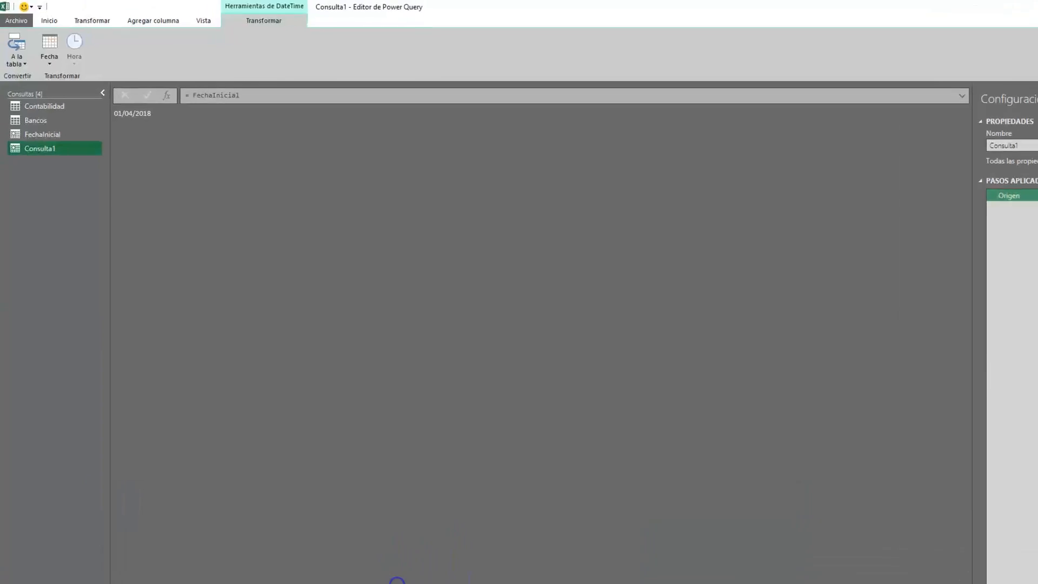
pyautogui.click(197, 96)
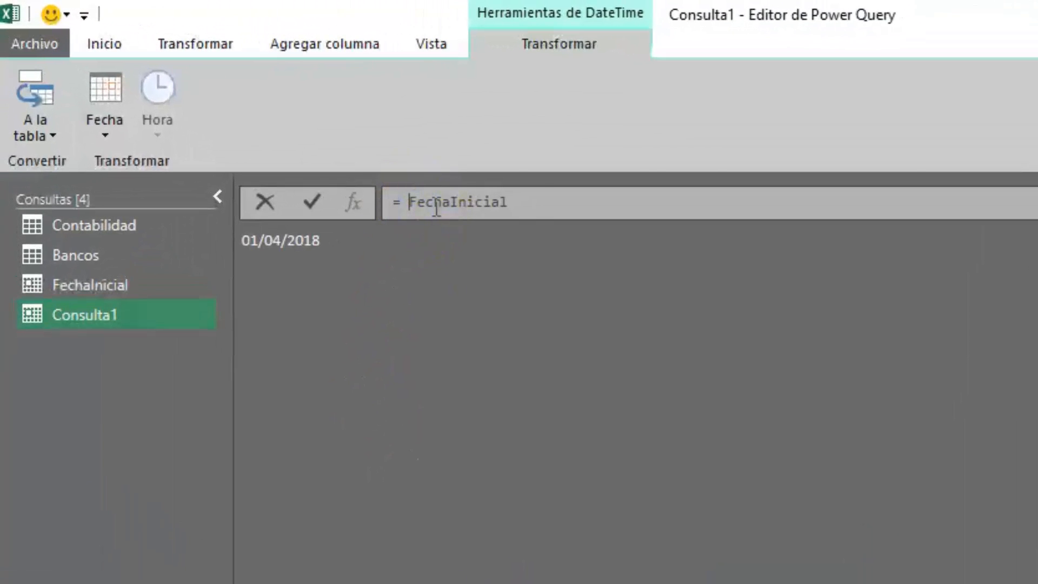
pyautogui.hotkey('ctrl', 'v')
pyautogui.write(')')
pyautogui.press('Return')
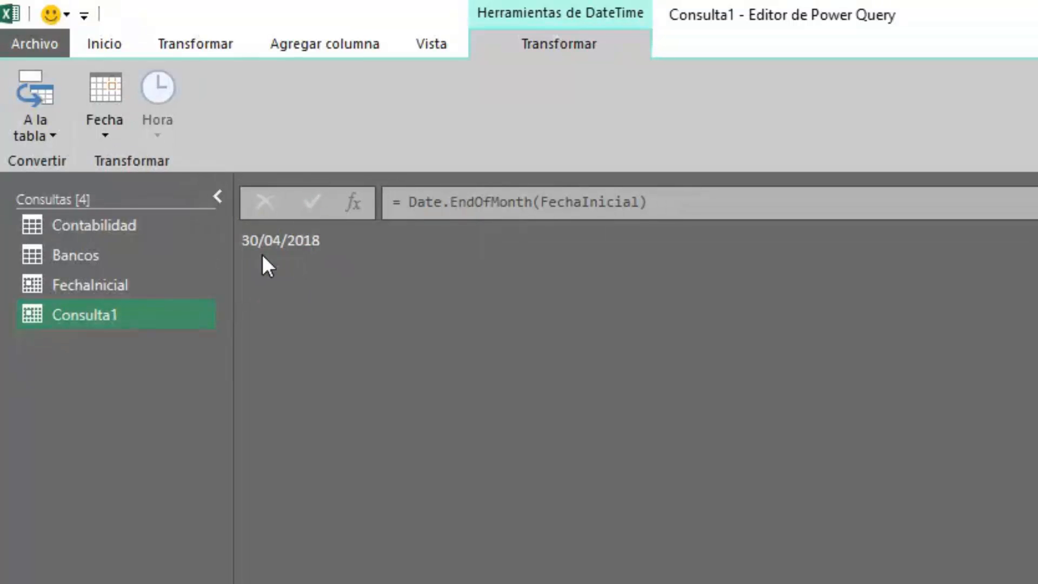
# Subtract FechaInicial from the month end and convert the duration to 29 days
pyautogui.click(725, 197)
pyautogui.write('- Fecha')
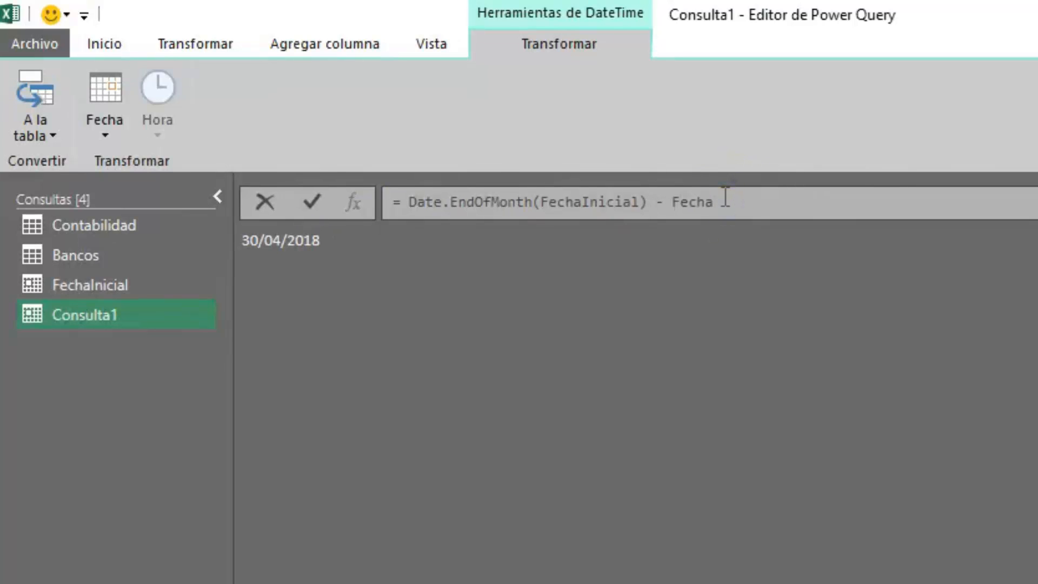
pyautogui.write('Inicial')
pyautogui.press('Return')
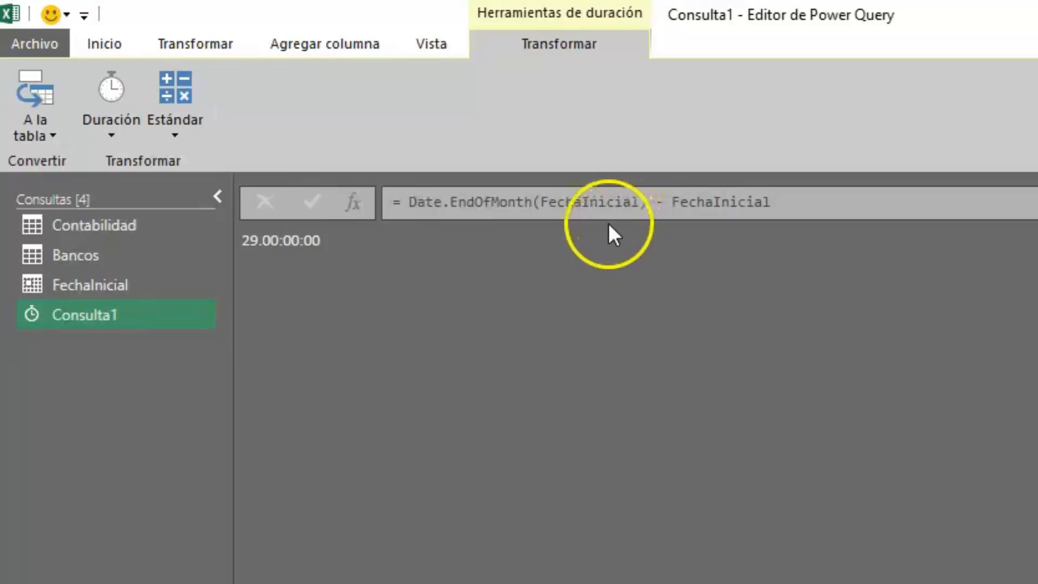
pyautogui.click(116, 139)
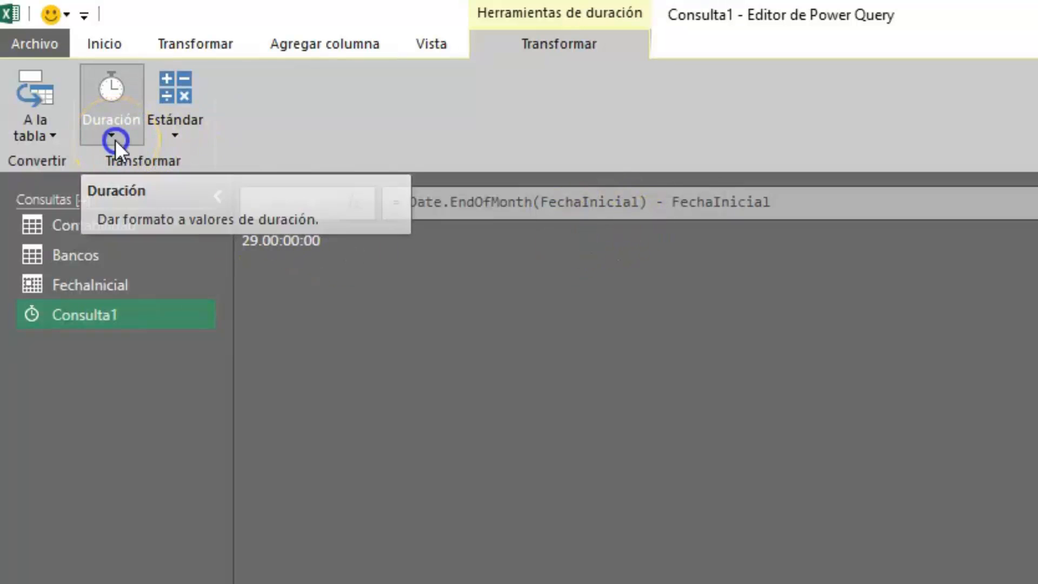
pyautogui.click(133, 163)
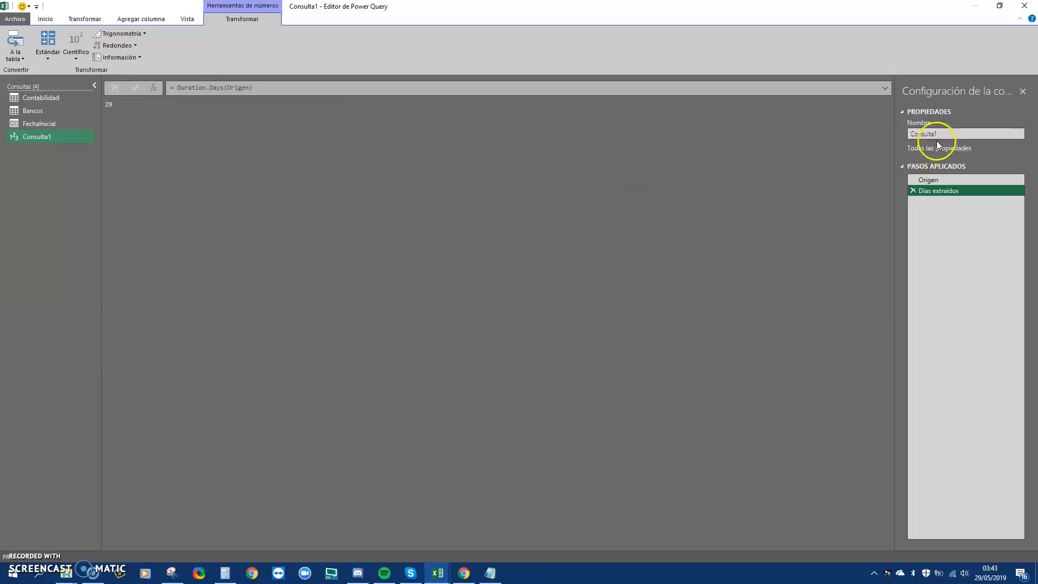
# Rename the query to Cantidad
pyautogui.moveTo(940, 137); pyautogui.dragTo(900, 139)
pyautogui.write('_C')
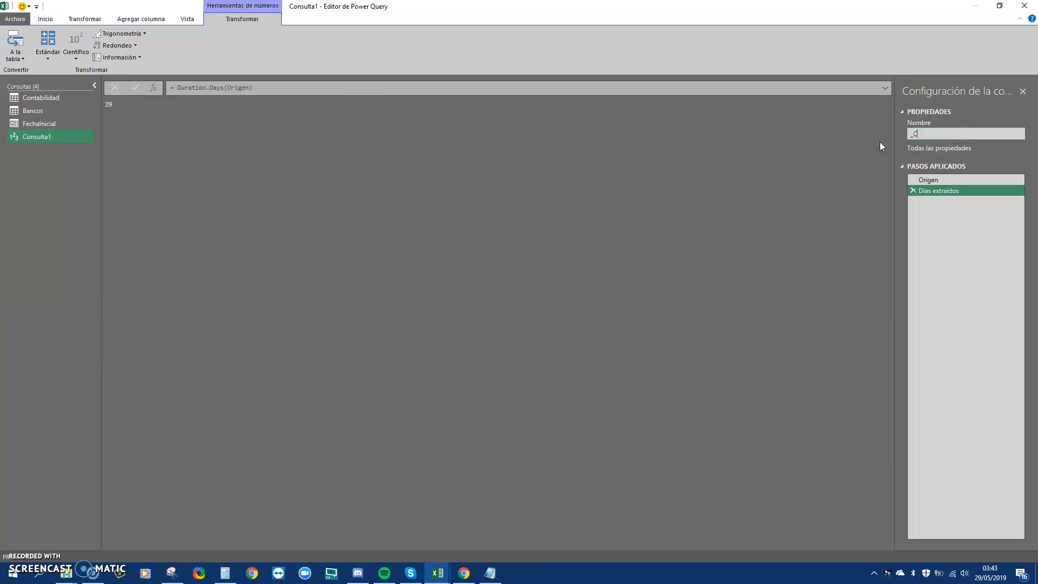
pyautogui.write('Cantidad}')
pyautogui.press('Return')
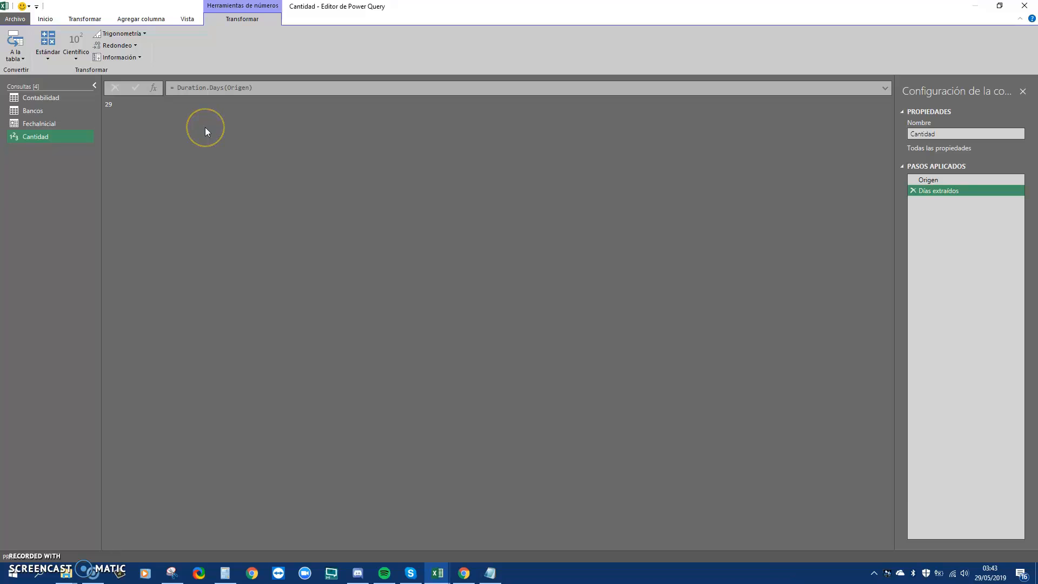
# Create a new blank query from Nuevo origen > Otros orígenes
pyautogui.click(45, 19)
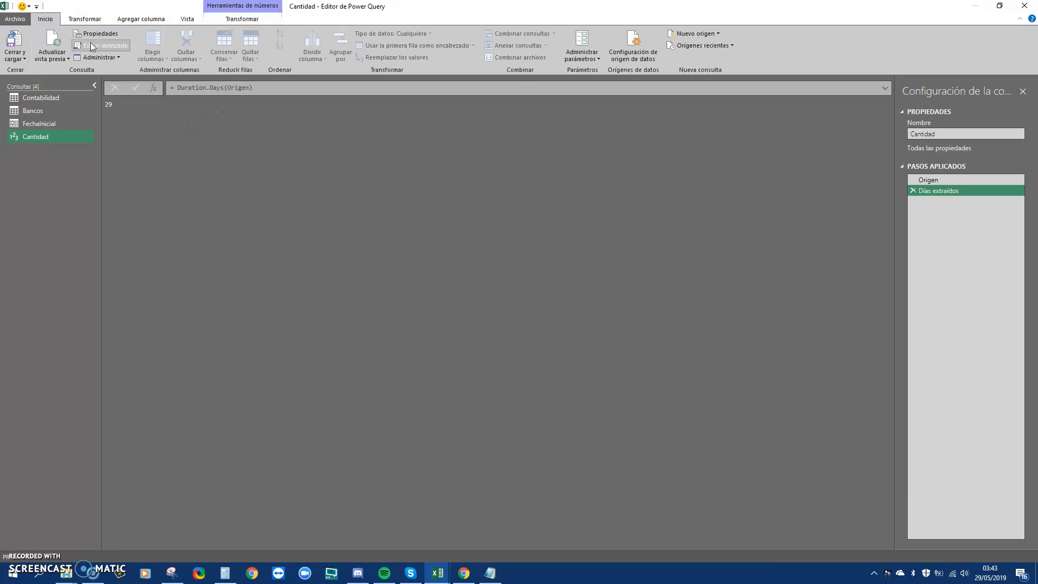
pyautogui.click(714, 34)
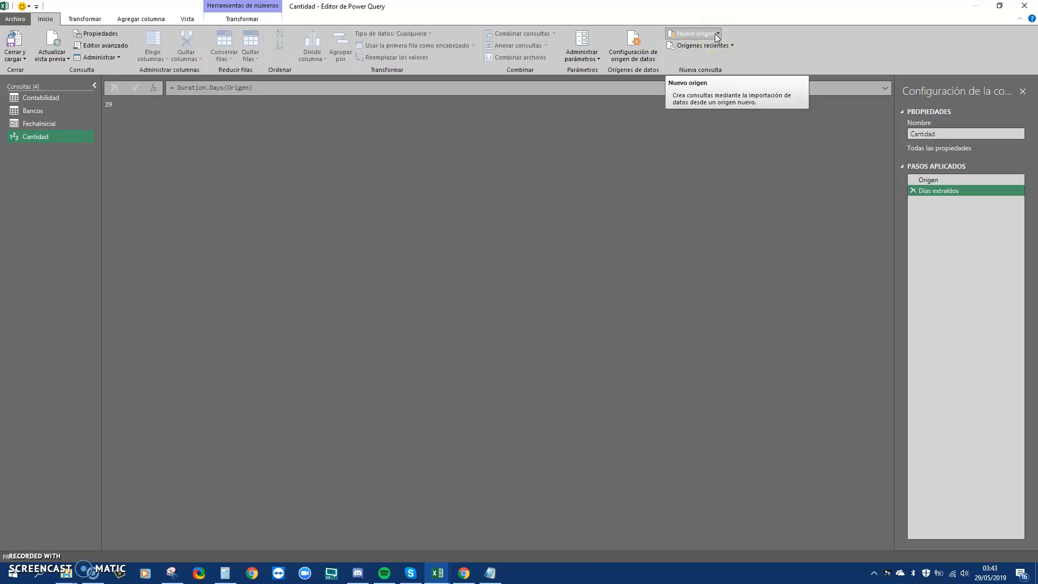
pyautogui.click(715, 34)
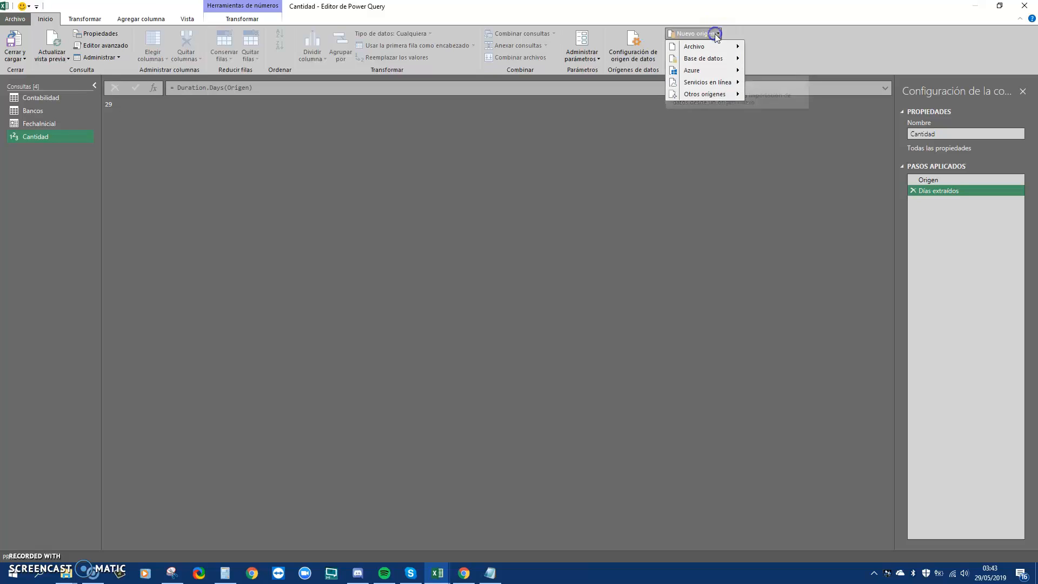
pyautogui.click(724, 95)
pyautogui.click(782, 267)
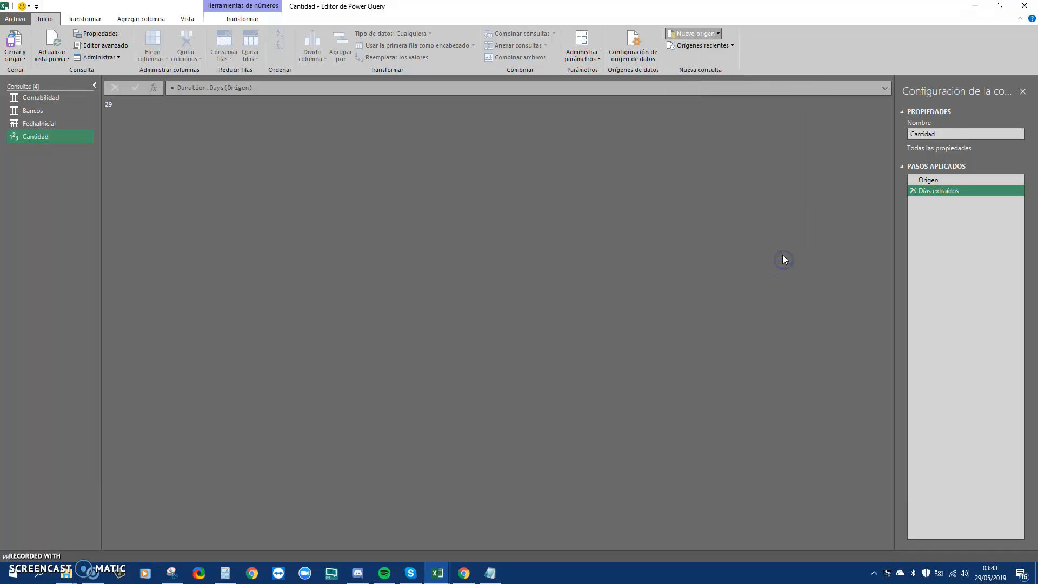
# Begin the formula '= List.Dates(FechaInicial,' while checking the List.Dates documentation
pyautogui.click(238, 88)
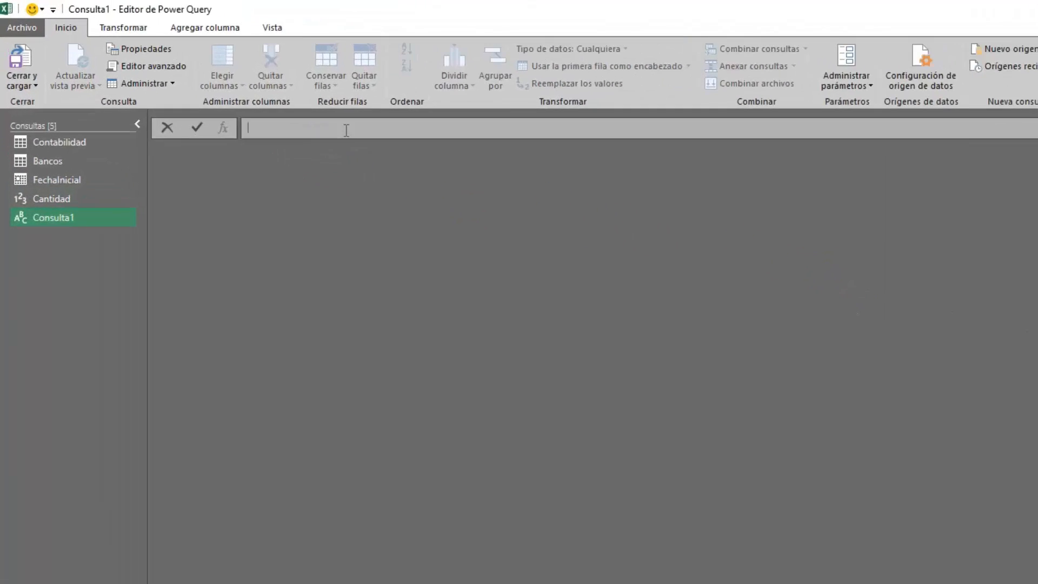
pyautogui.write('= ')
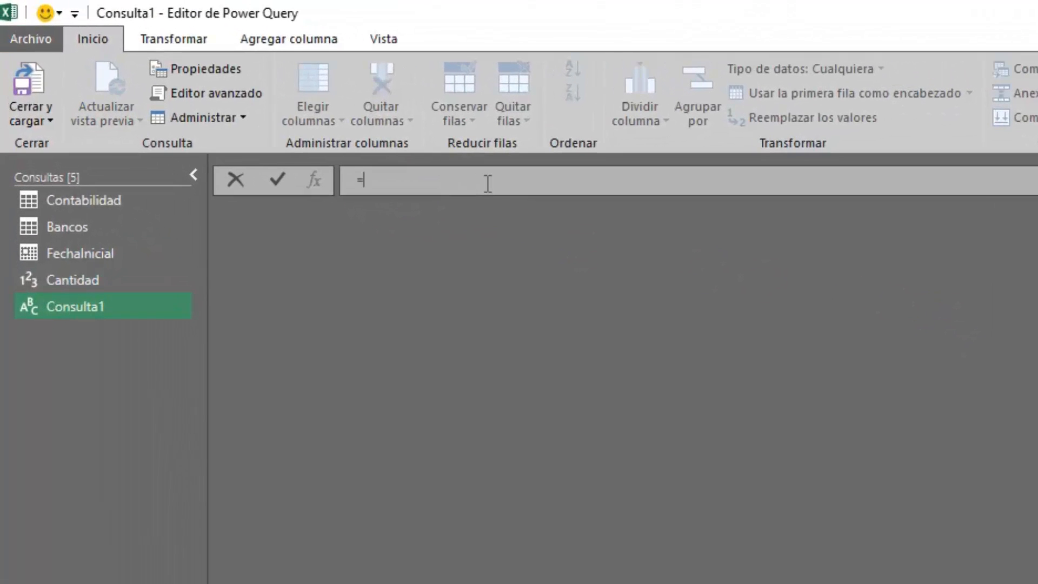
pyautogui.write('List.Dates(')
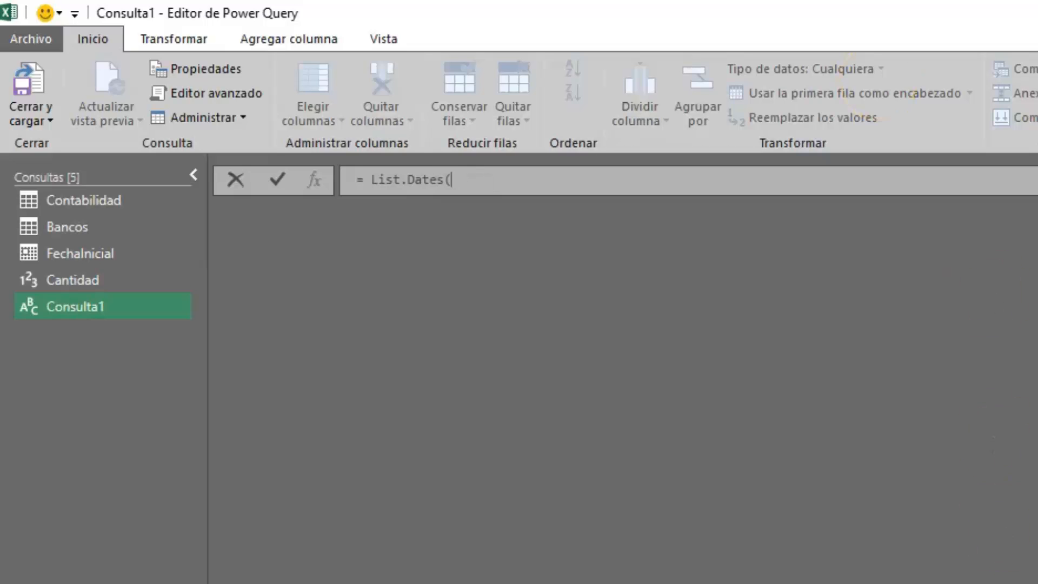
pyautogui.click(465, 573)
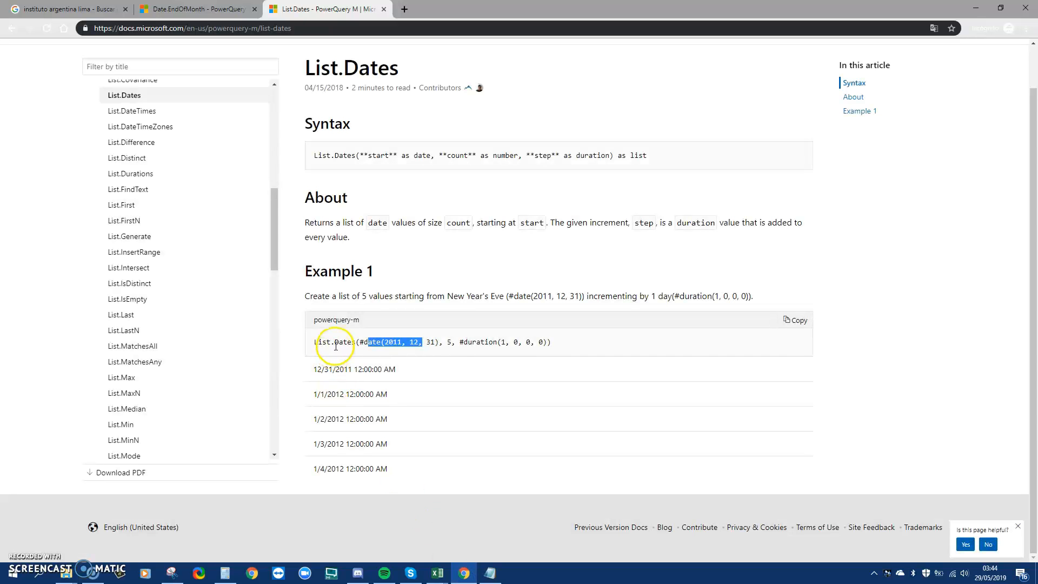
pyautogui.click(464, 573)
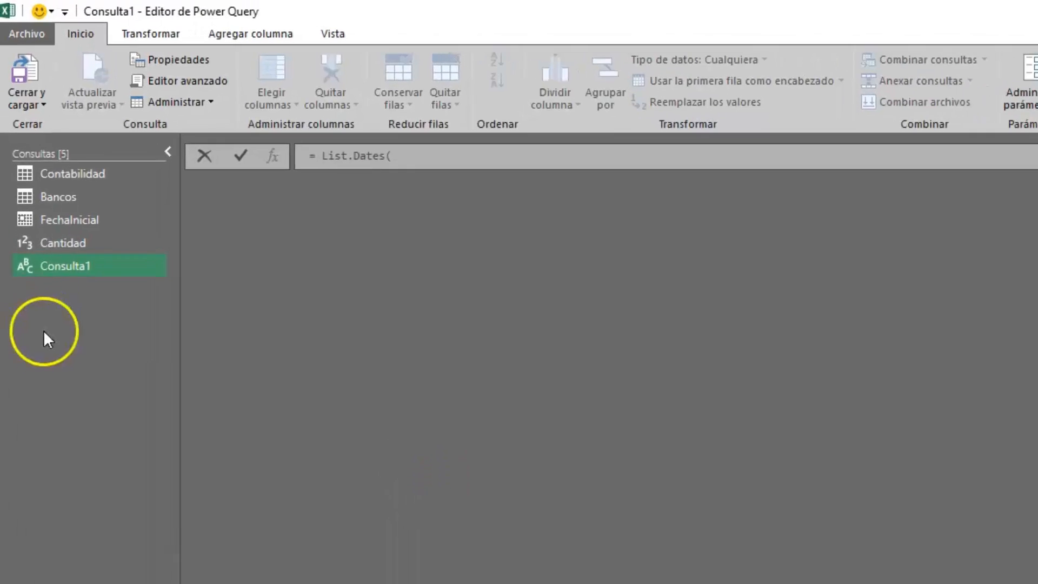
pyautogui.click(405, 161)
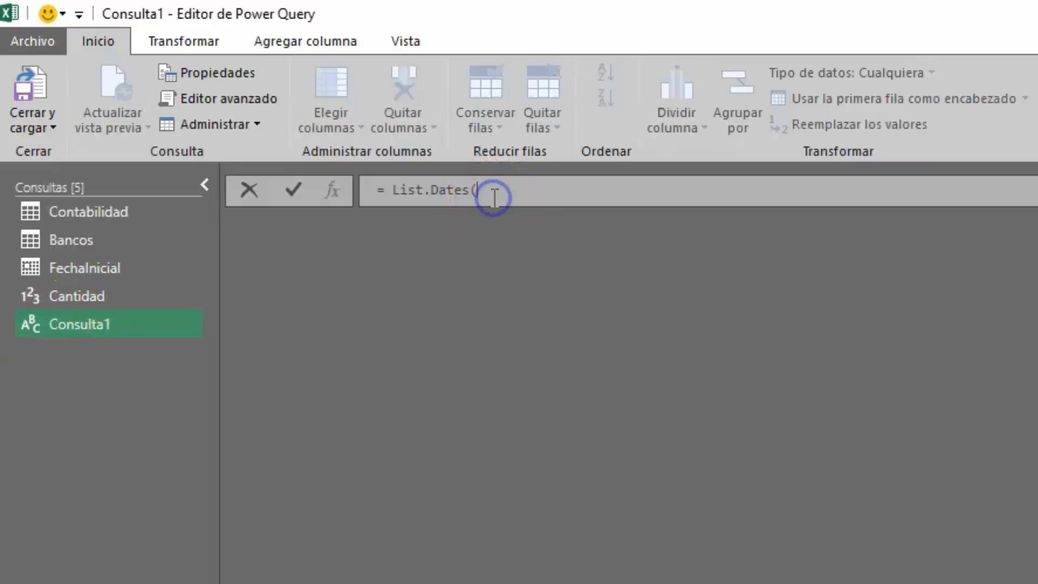
pyautogui.write('Fecha')
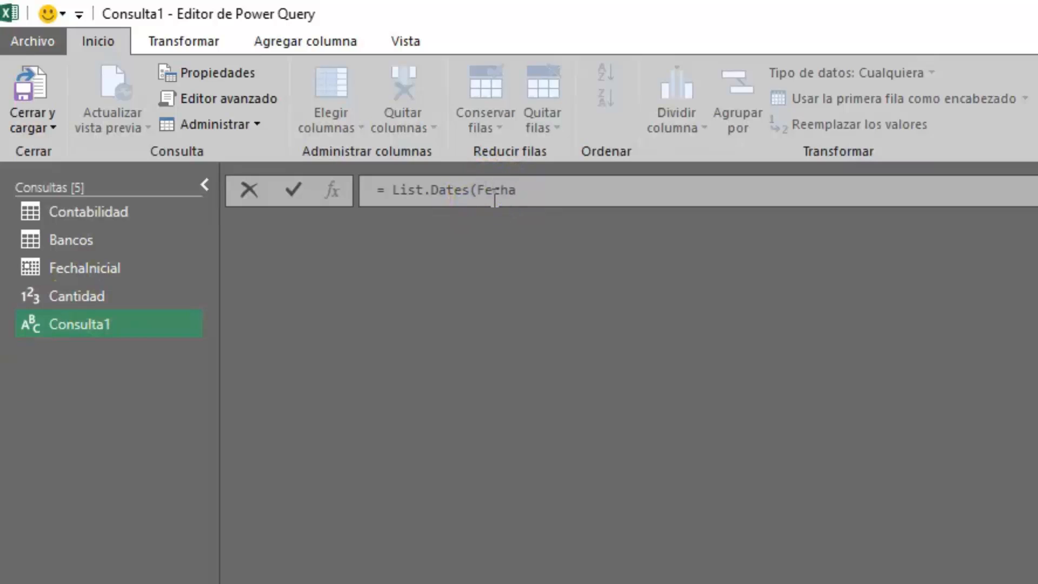
pyautogui.write('Inicial,')
pyautogui.click(491, 181)
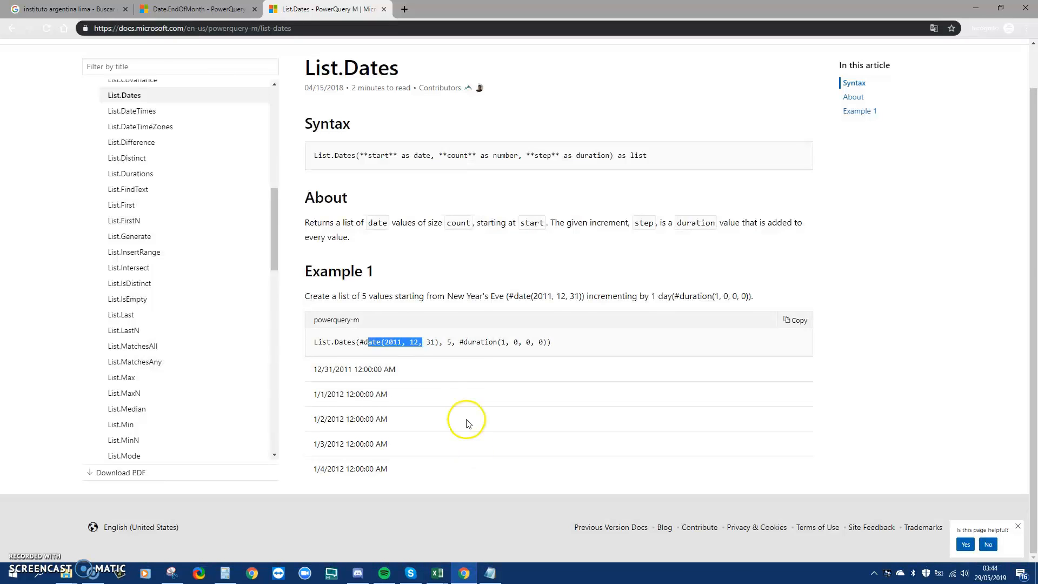
pyautogui.click(450, 343)
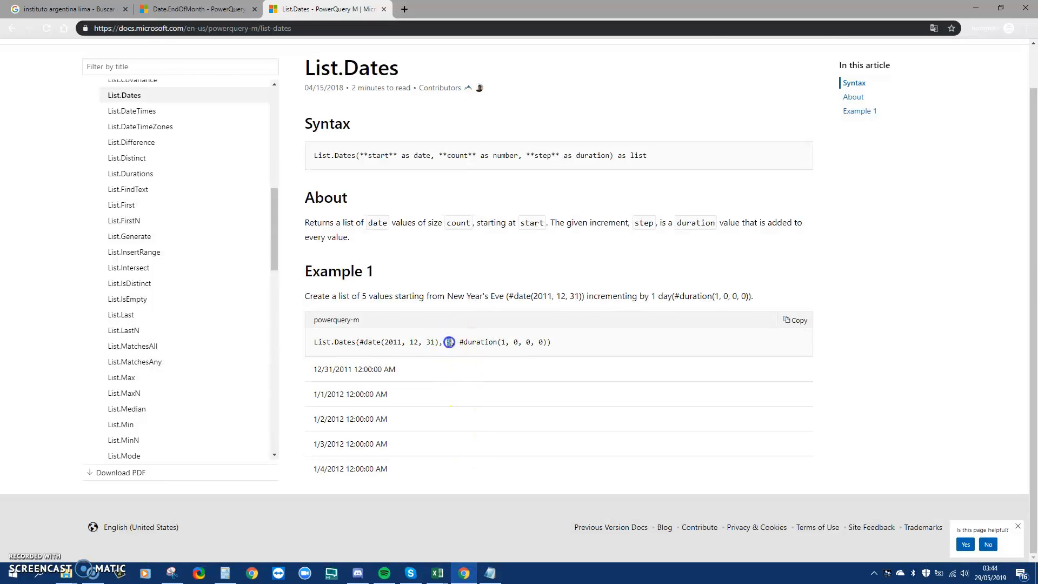
pyautogui.click(464, 570)
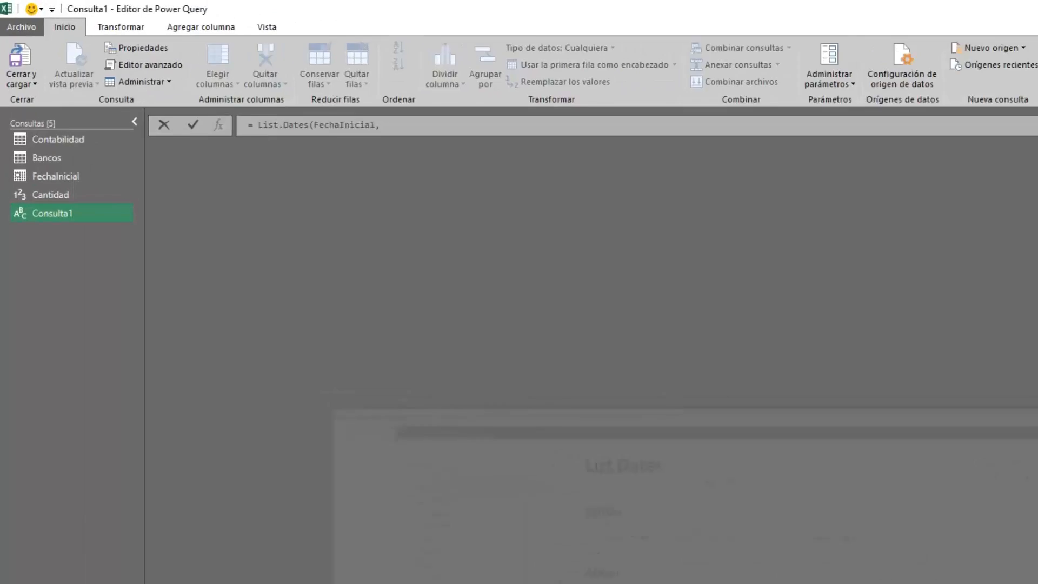
# Finish the formula with Cantidad and #duration(1, 0, 0, 0) copied from the docs
pyautogui.click(397, 125)
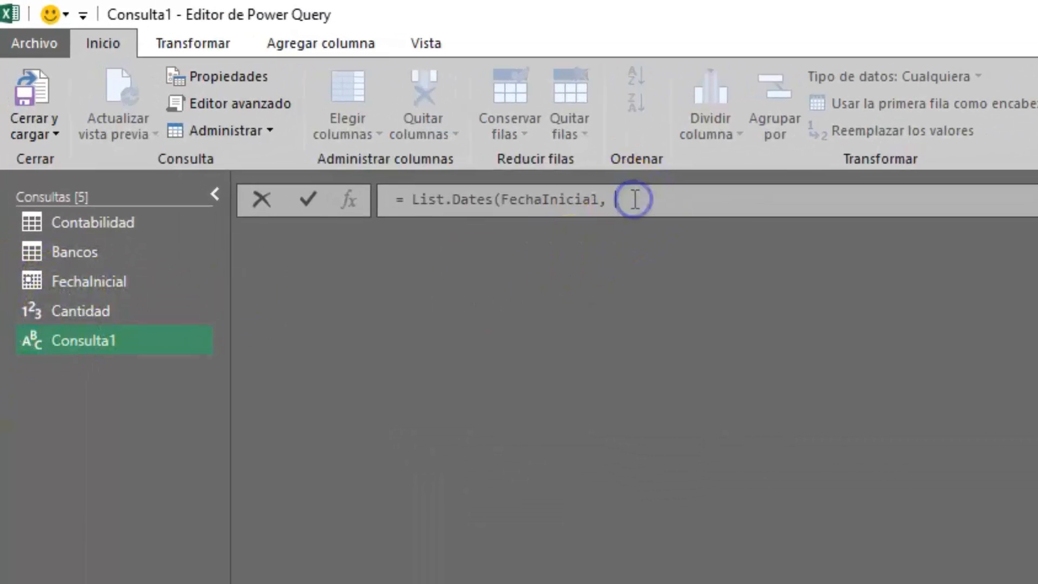
pyautogui.write('Canti')
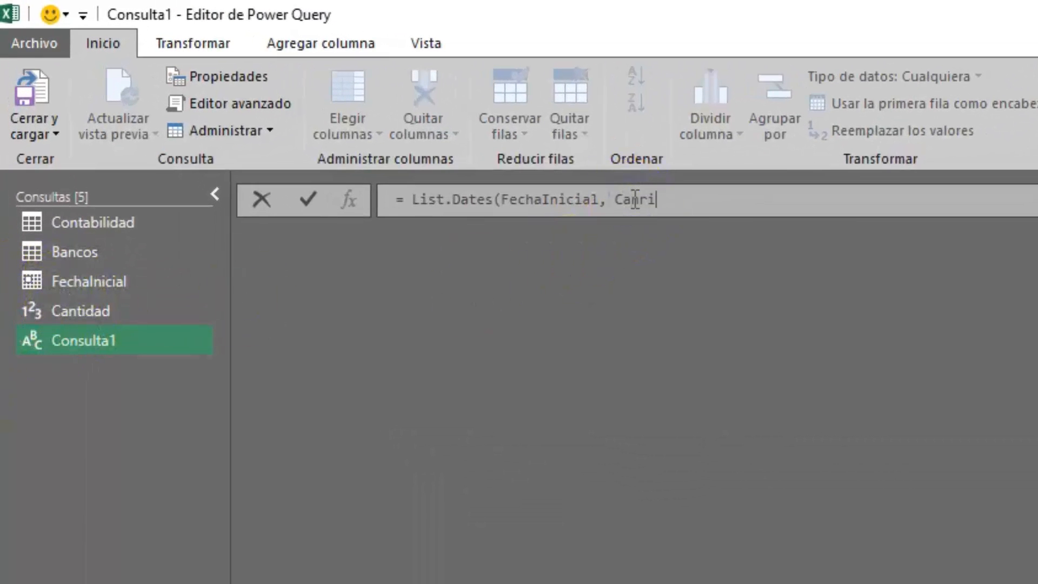
pyautogui.press('BackSpace')
pyautogui.press('BackSpace')
pyautogui.write('tidad,')
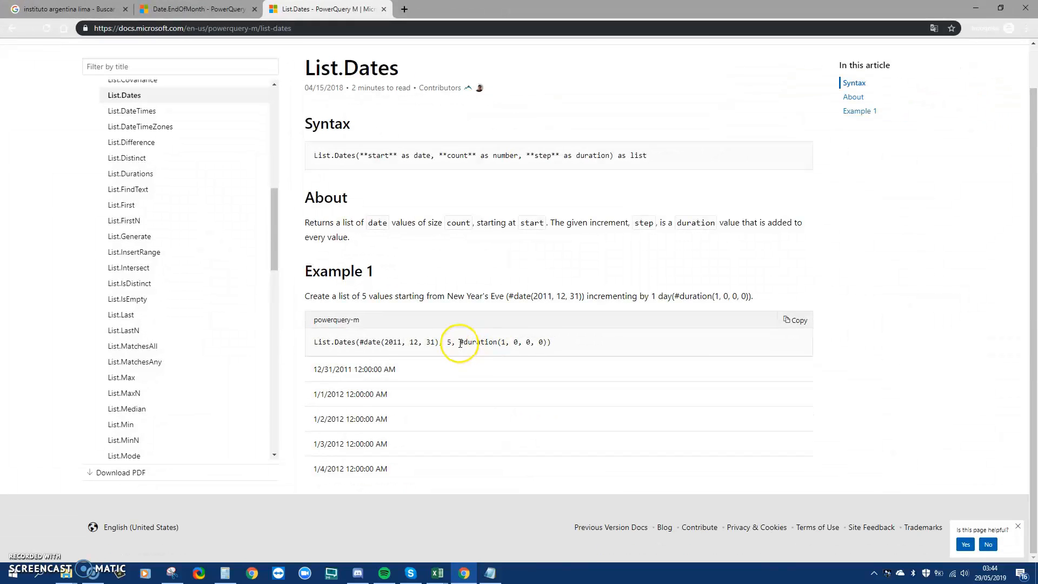
pyautogui.moveTo(461, 343); pyautogui.dragTo(552, 359)
pyautogui.hotkey('ctrl', 'c')
pyautogui.hotkey('alt', 'Tab')
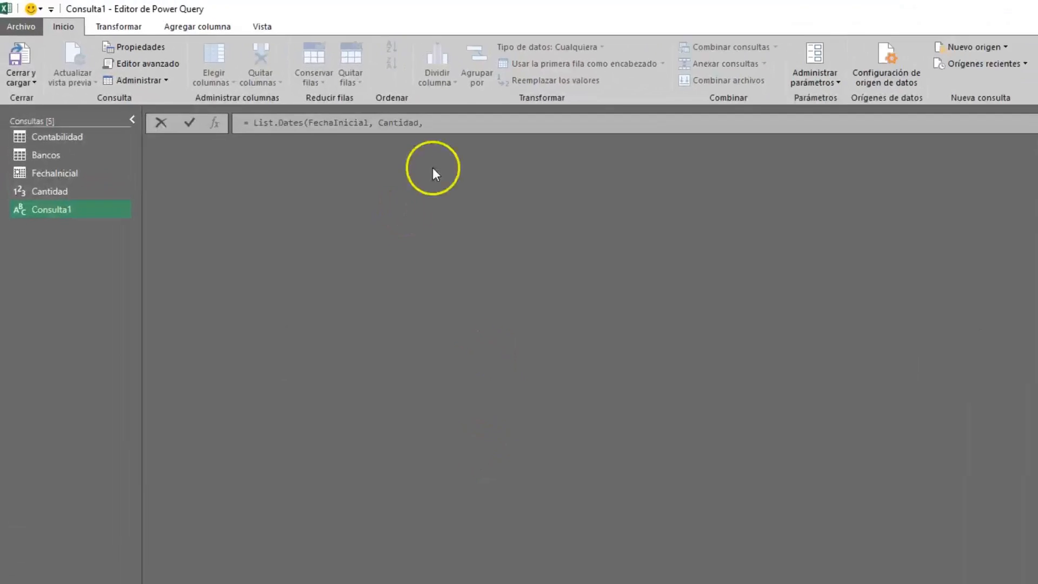
pyautogui.click(433, 168)
pyautogui.hotkey('ctrl', 'v')
pyautogui.write(')')
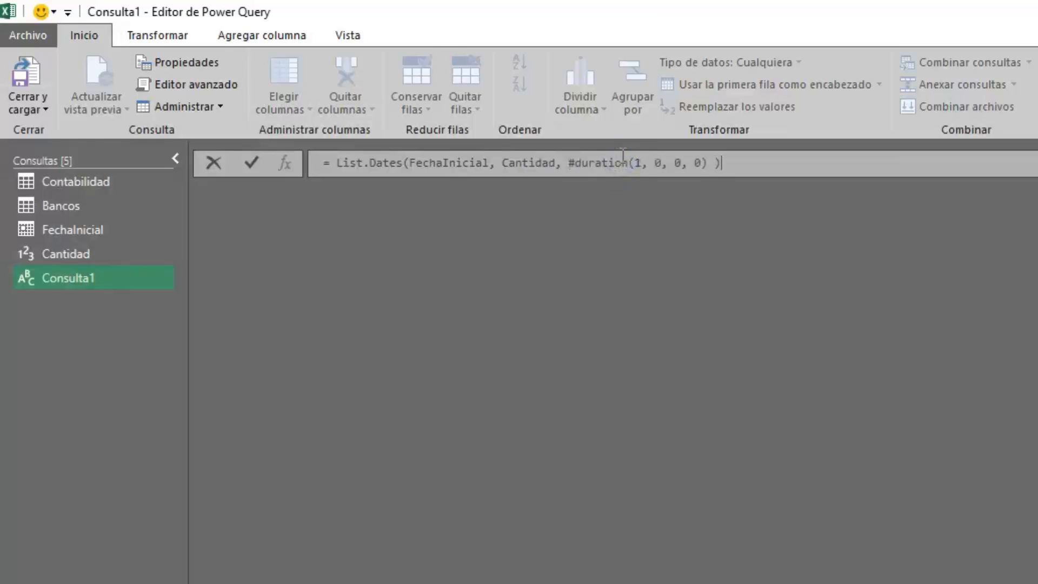
pyautogui.press('Return')
# Inspect the result, which shows the List.Dates formula as plain text
pyautogui.moveTo(497, 195); pyautogui.dragTo(221, 208)
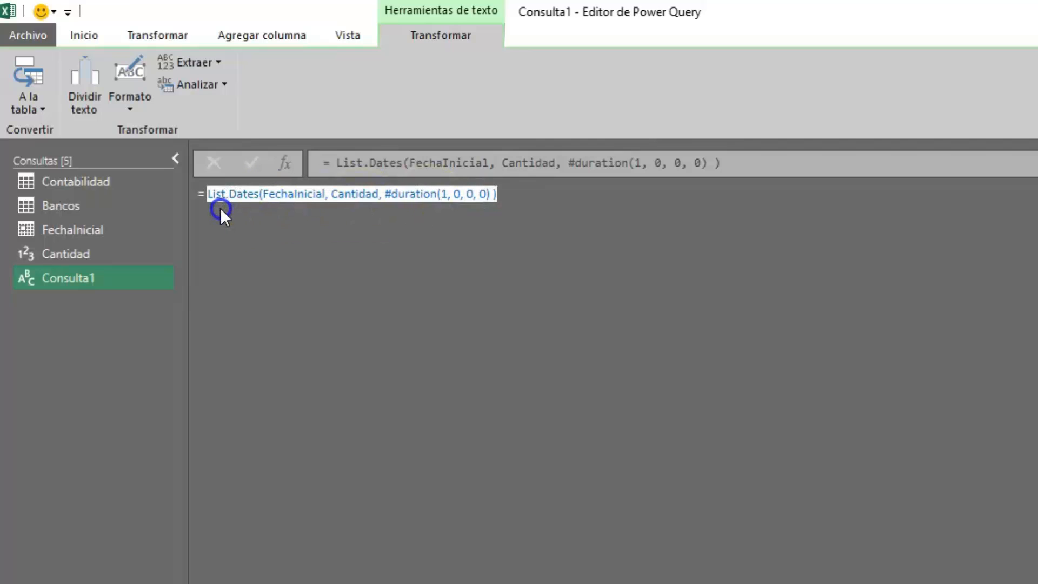
pyautogui.click(348, 219)
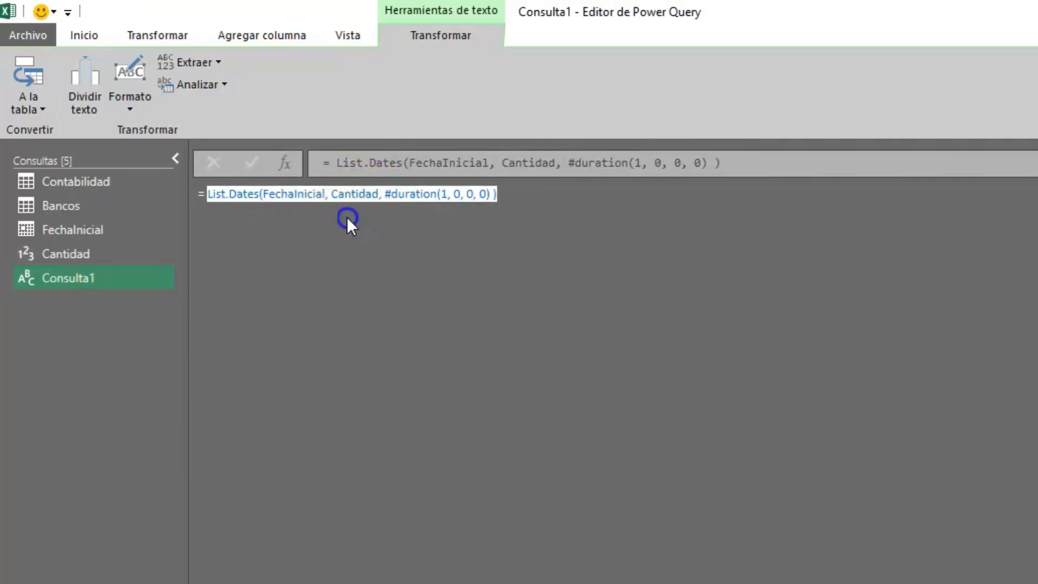
pyautogui.click(87, 38)
# In the Advanced Editor, remove the stray quotes and '= ' around List.Dates, yielding 29 dates
pyautogui.click(162, 85)
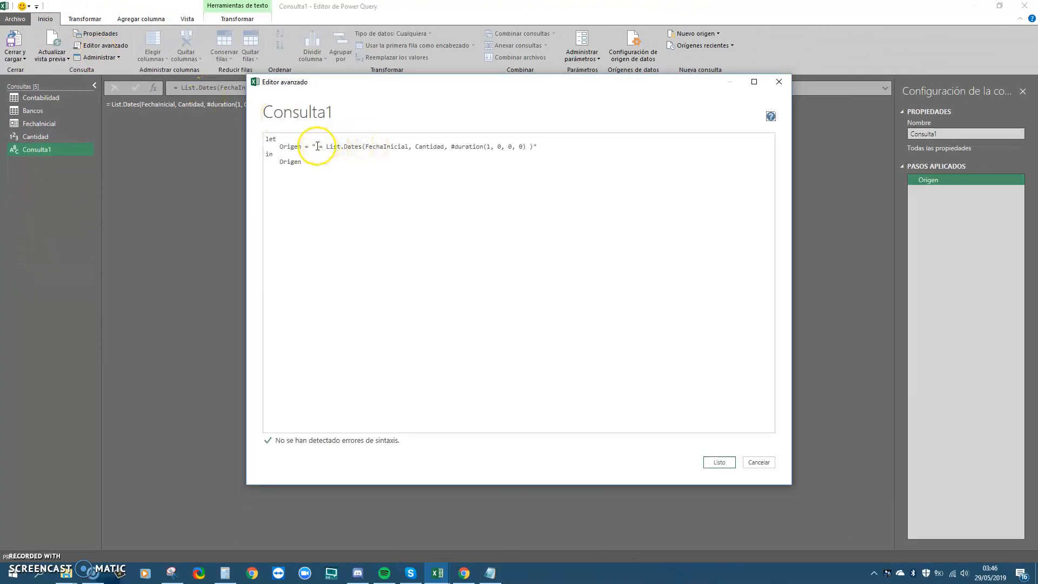
pyautogui.click(315, 147)
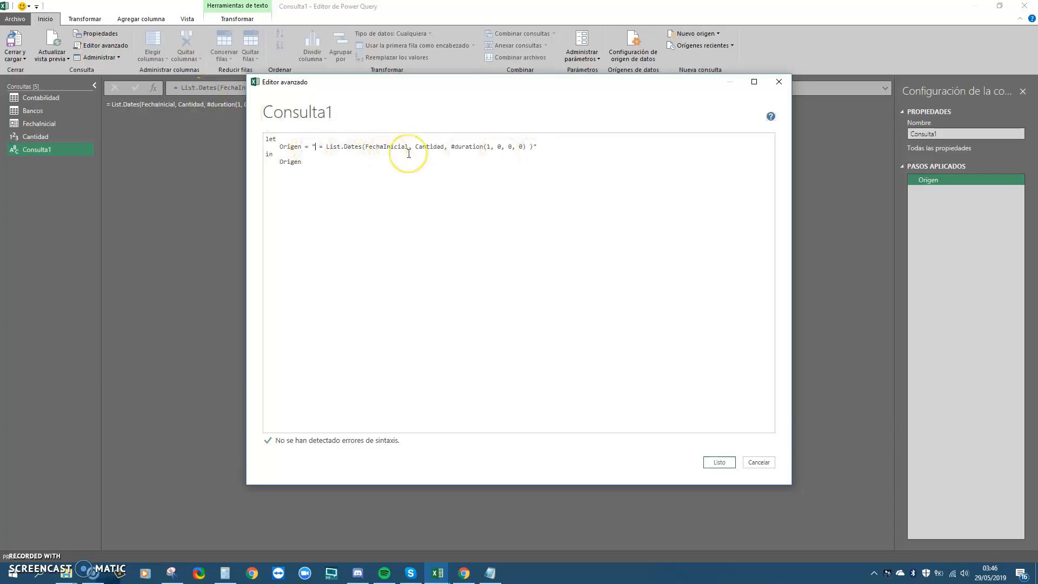
pyautogui.press('Left')
pyautogui.hotkey('shift', 'Right')
pyautogui.hotkey('shift', 'Right')
pyautogui.hotkey('shift', 'Right')
pyautogui.hotkey('shift', 'Right')
pyautogui.press('Delete')
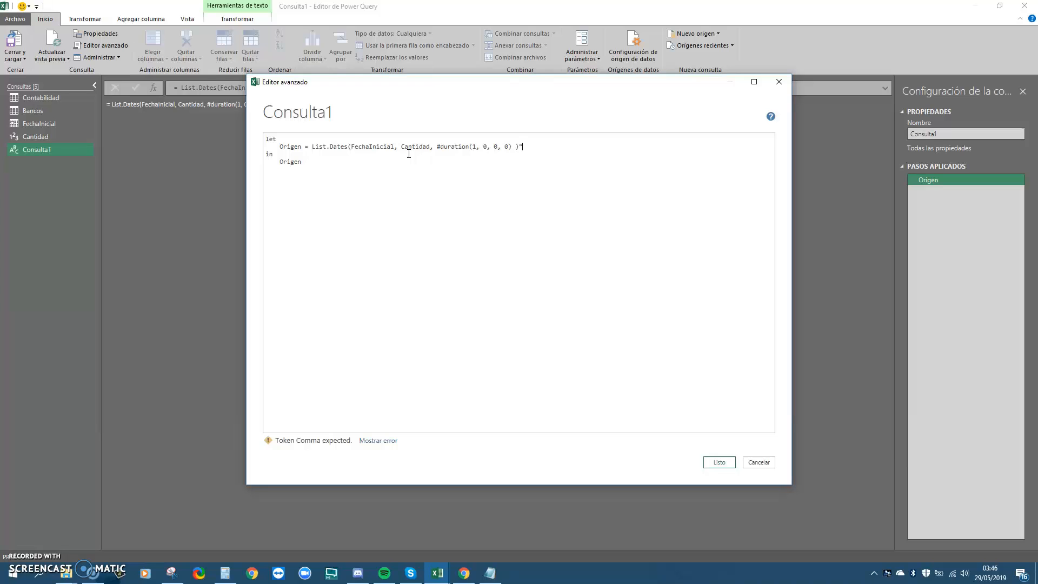
pyautogui.press('End')
pyautogui.press('BackSpace')
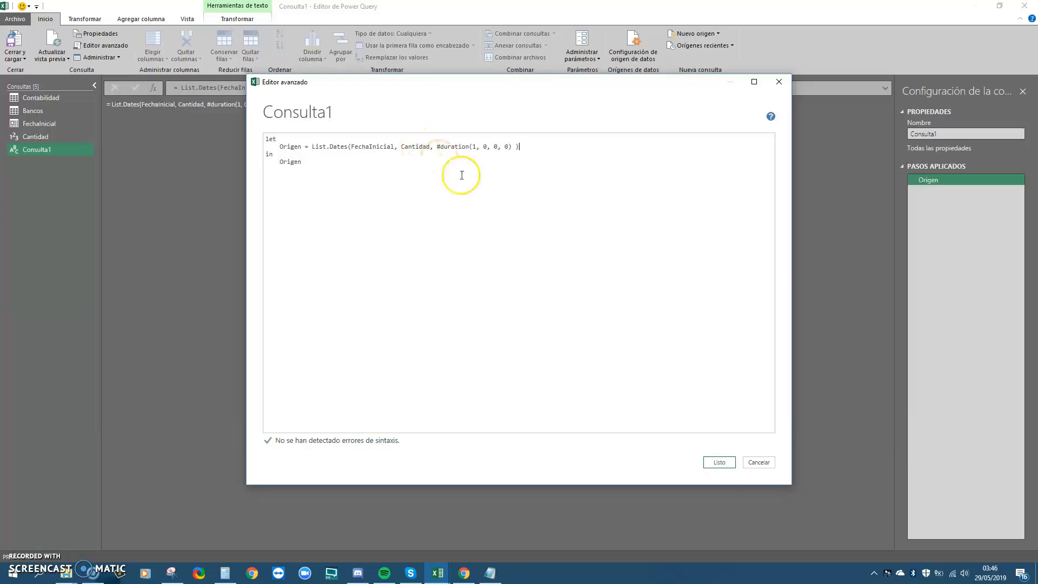
pyautogui.click(719, 463)
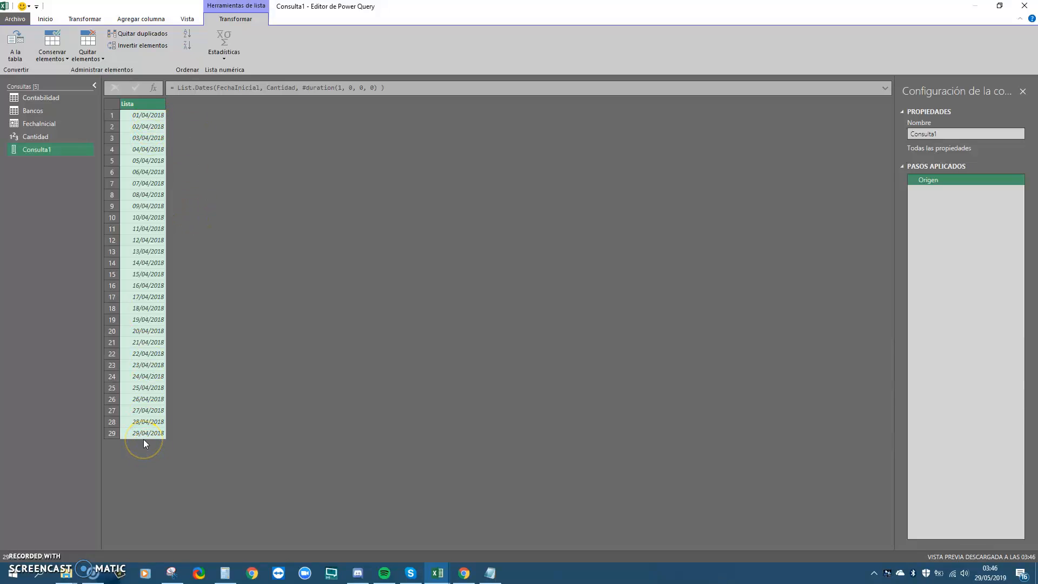
# Add + 1 to the Cantidad formula so the day count becomes 30
pyautogui.click(47, 139)
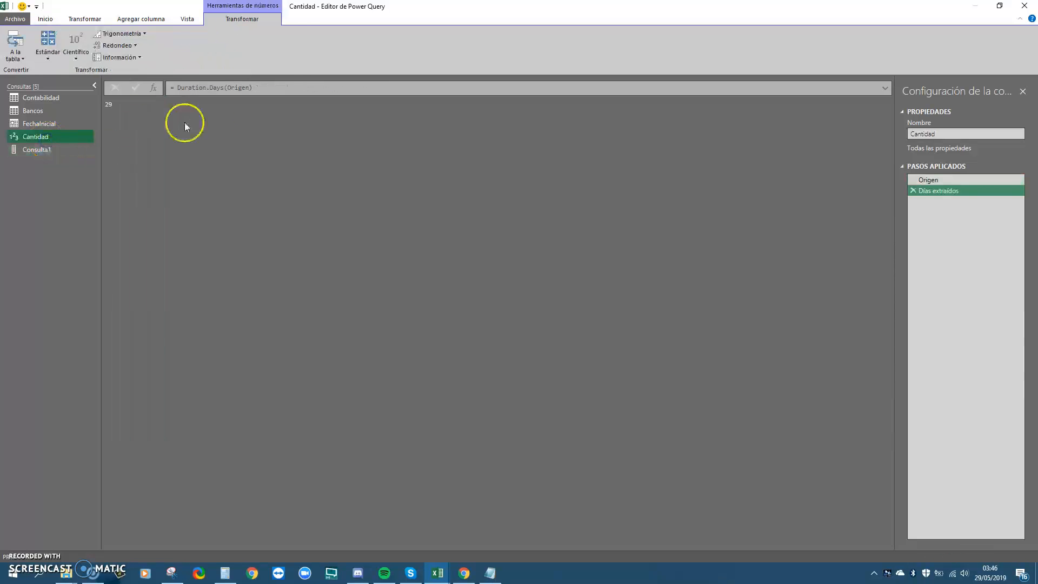
pyautogui.click(279, 89)
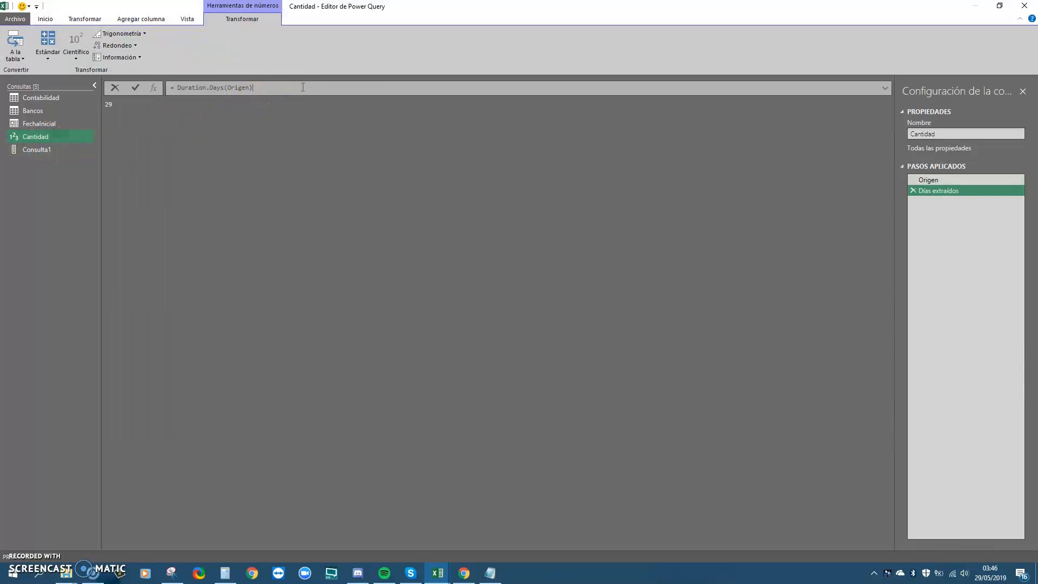
pyautogui.write('+ 1')
pyautogui.press('Return')
# Rename the date list query to Calendario
pyautogui.click(58, 150)
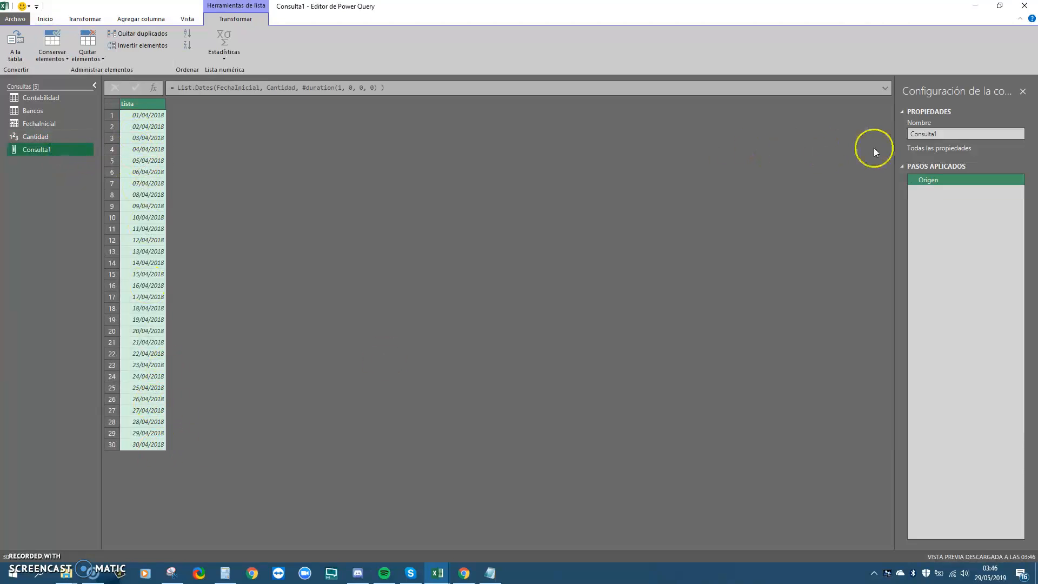
pyautogui.doubleClick(946, 135)
pyautogui.write('Calendario}')
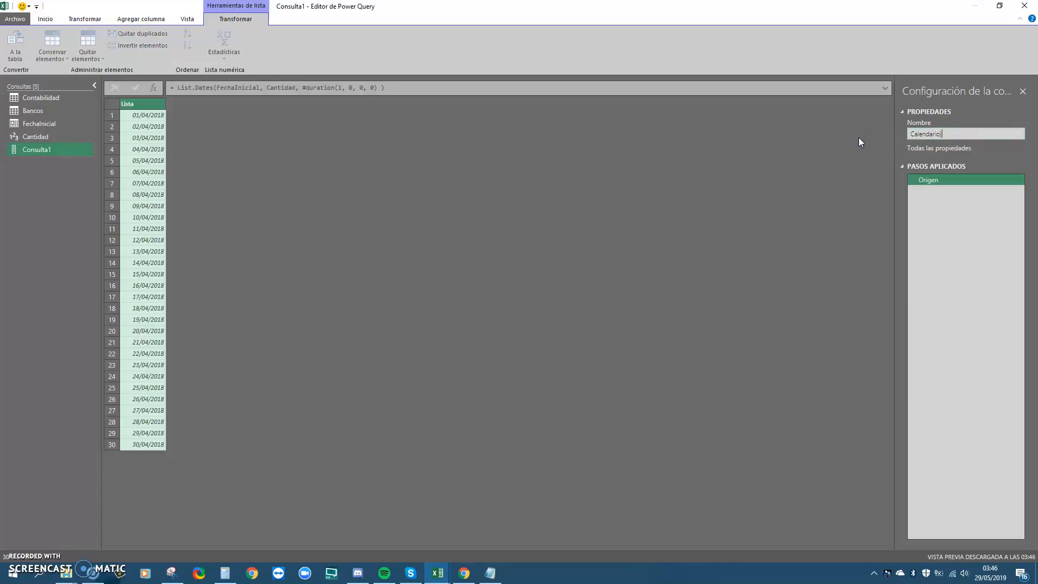
pyautogui.press('BackSpace')
pyautogui.press('Return')
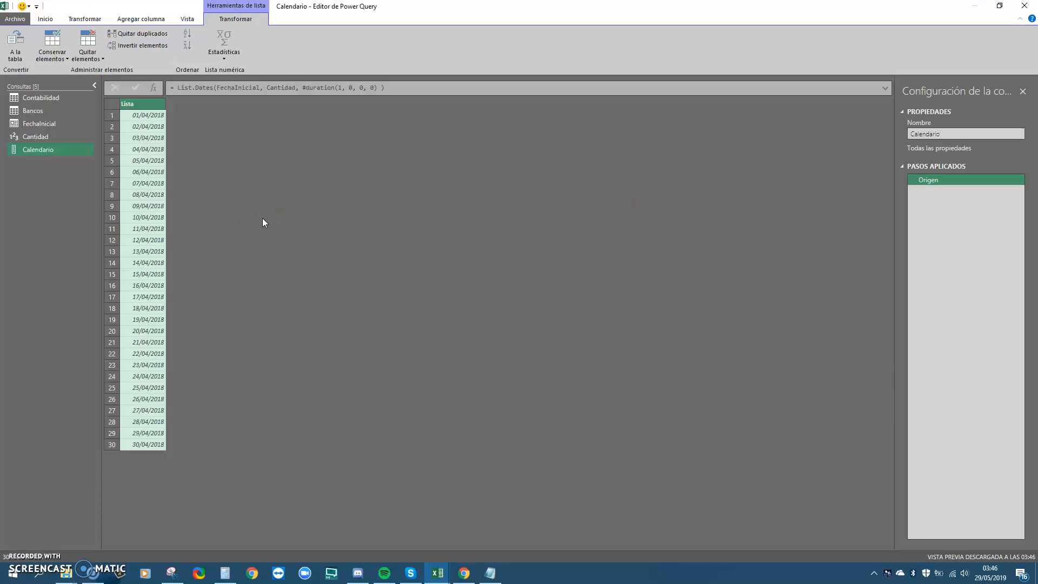
pyautogui.click(16, 46)
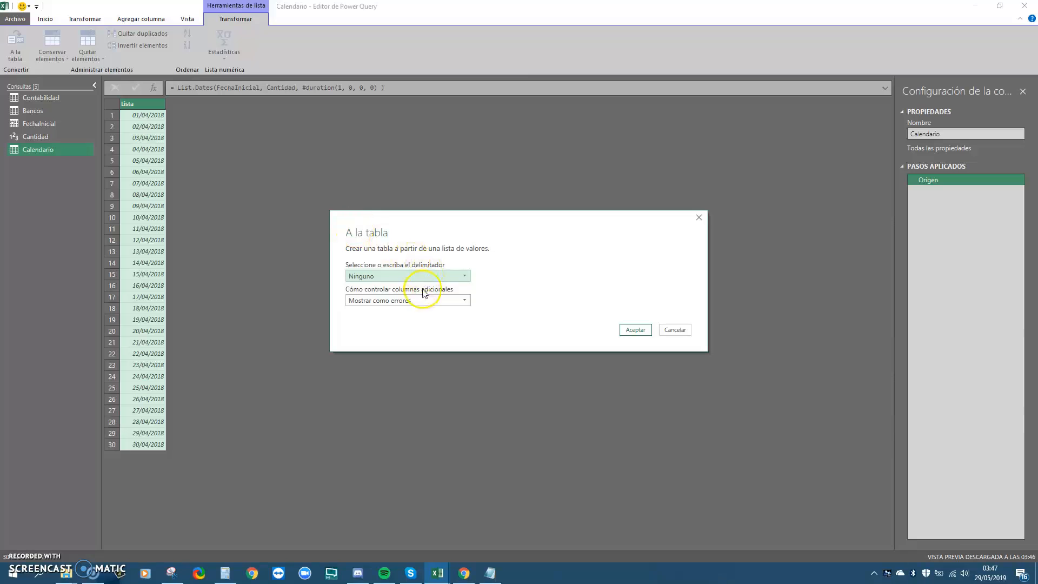
# Convert the list to a table, type Column1 as Fecha (date), and rename it Fecha
pyautogui.click(636, 330)
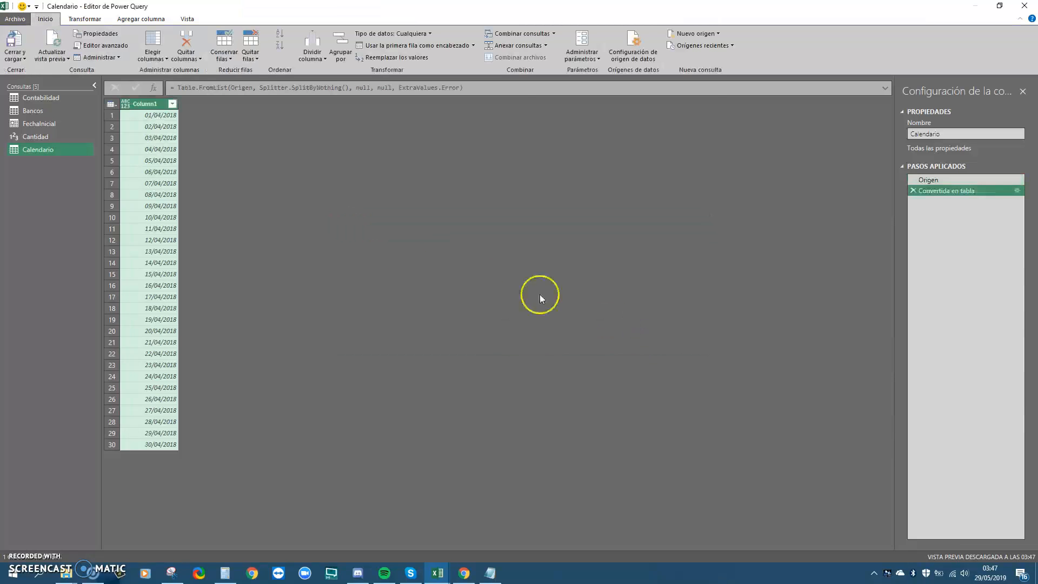
pyautogui.click(125, 103)
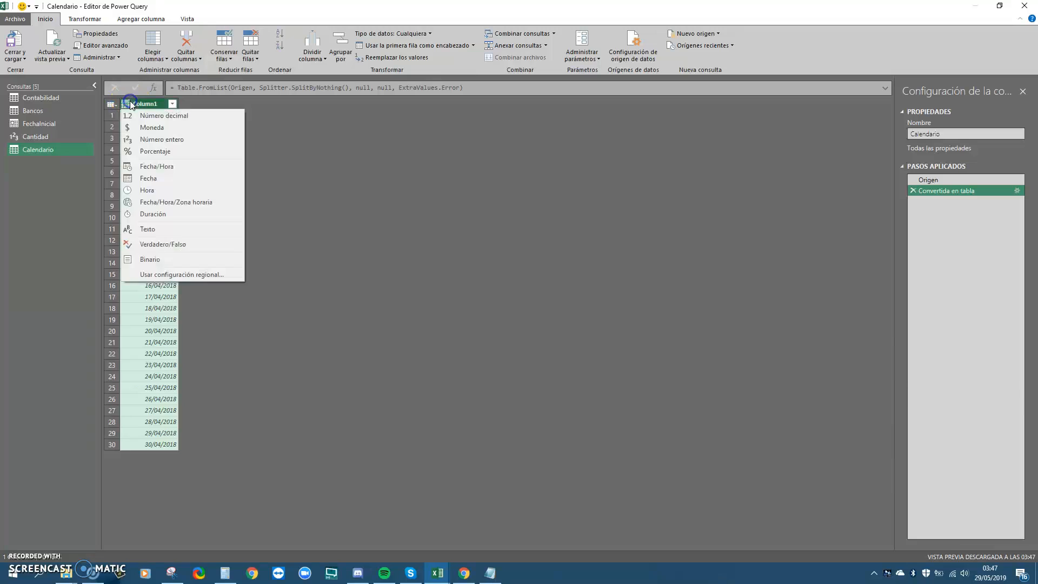
pyautogui.click(156, 179)
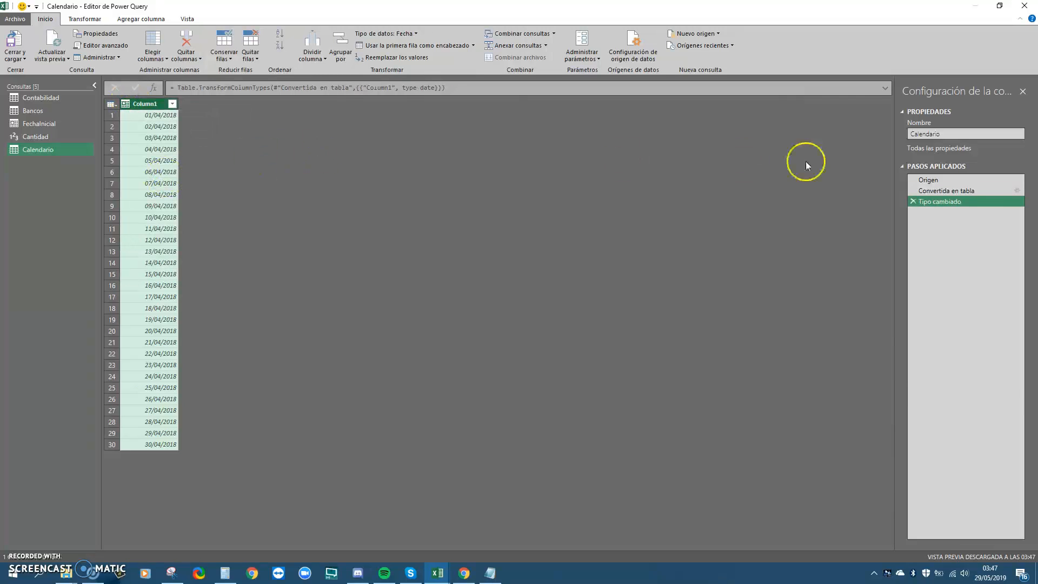
pyautogui.doubleClick(164, 104)
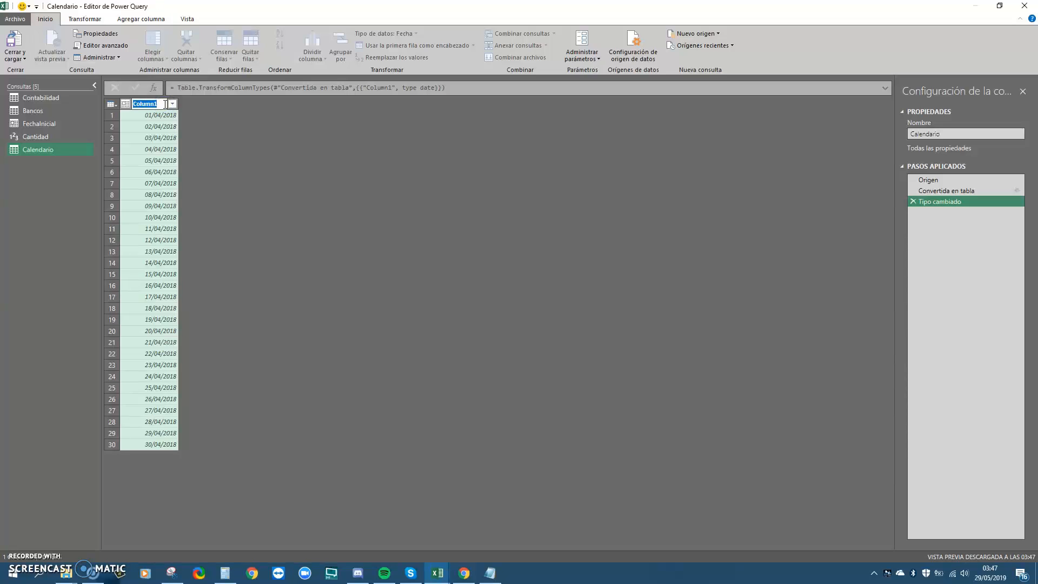
pyautogui.write('Fecha')
pyautogui.press('Return')
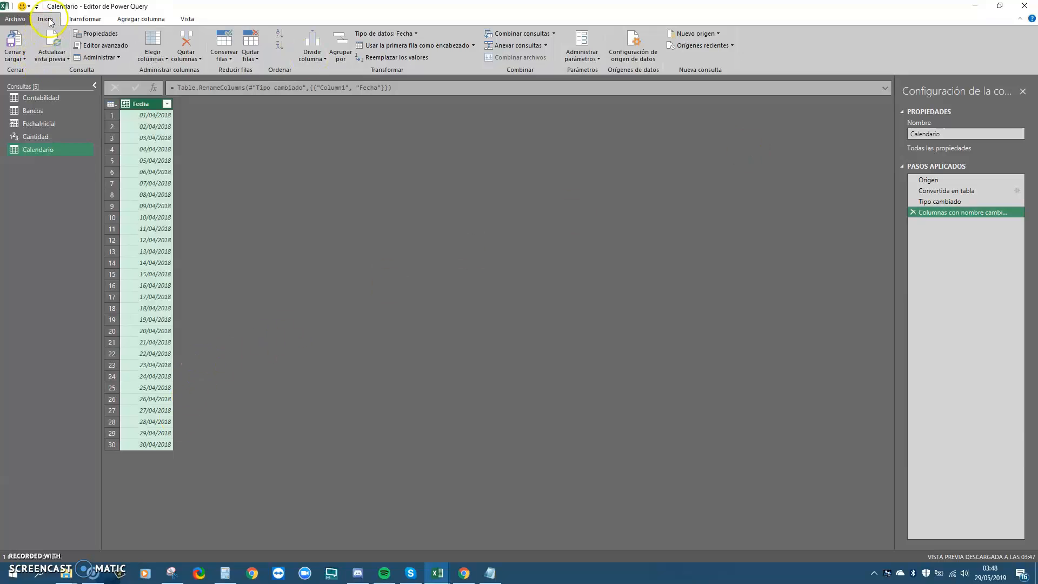
# Close and load the queries as connection only
pyautogui.click(18, 60)
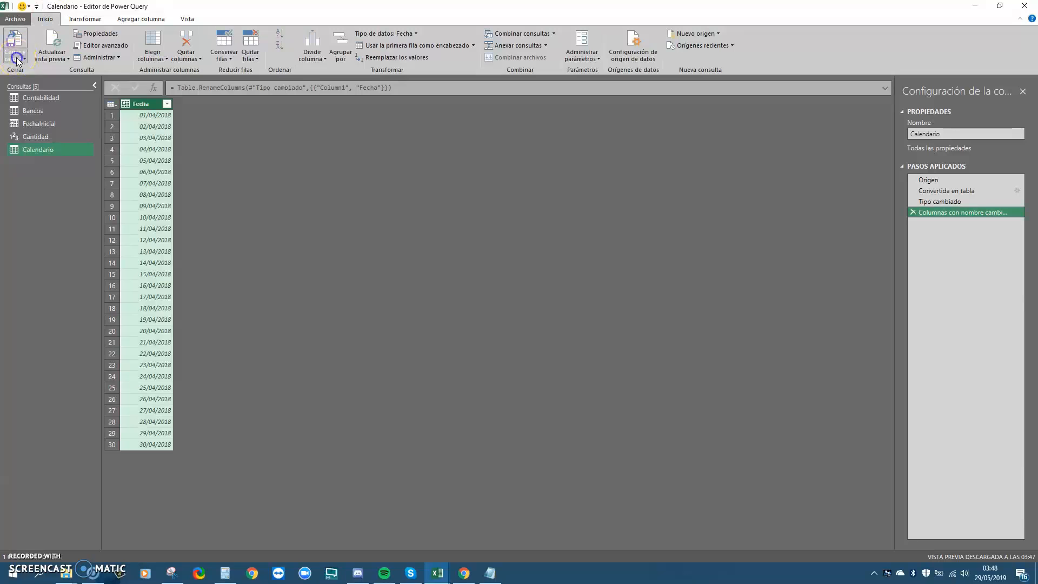
pyautogui.click(27, 79)
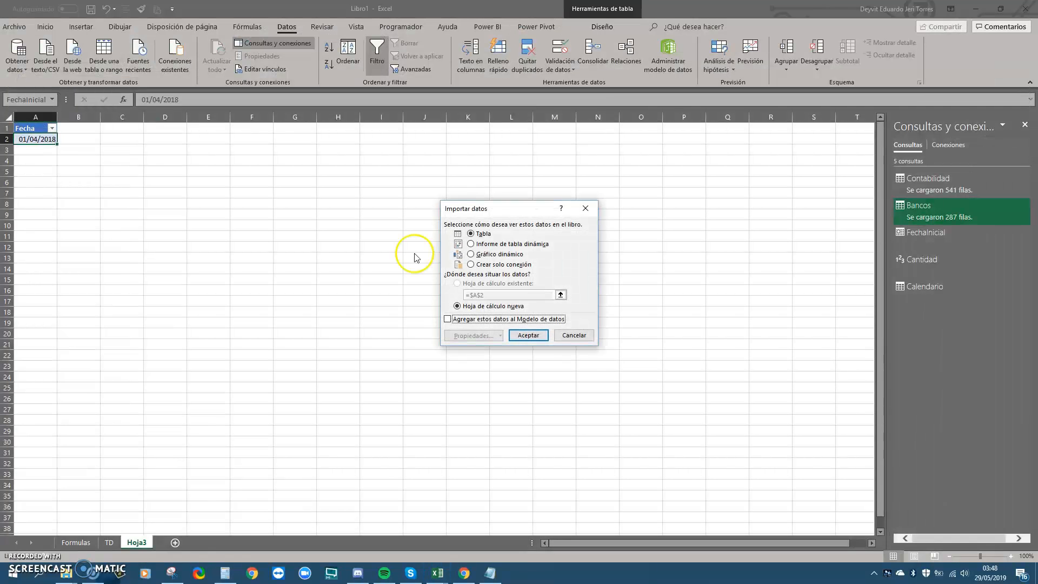
pyautogui.click(490, 265)
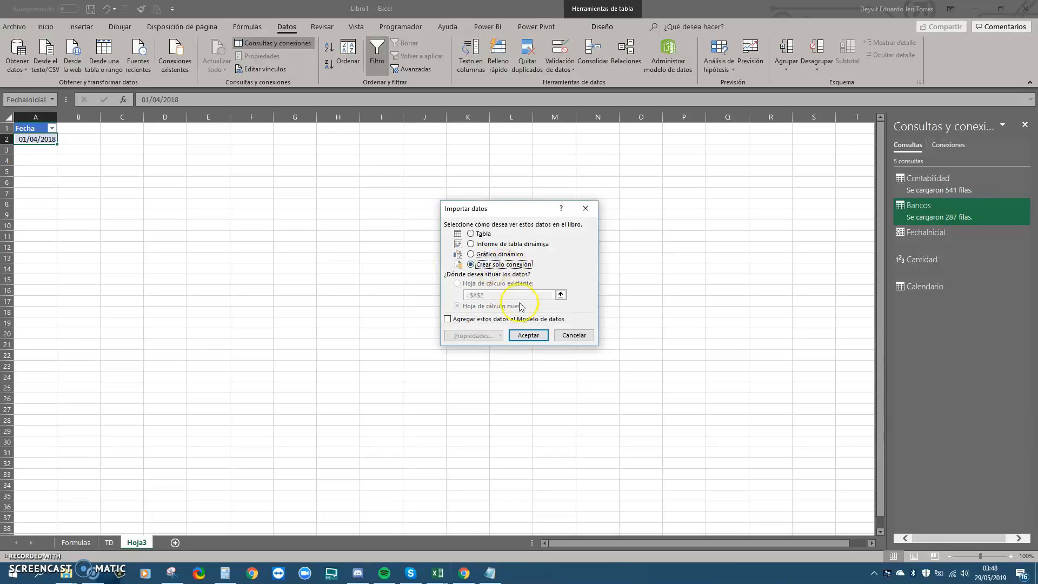
pyautogui.click(526, 336)
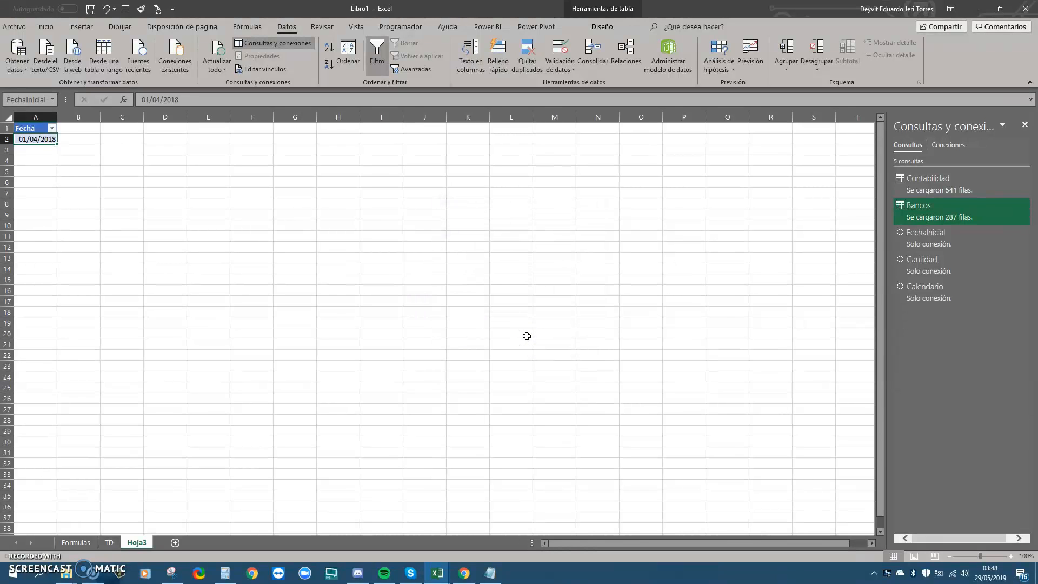
# Change Calendario's load settings to add it to the Data Model
pyautogui.click(936, 297)
pyautogui.rightClick(936, 297)
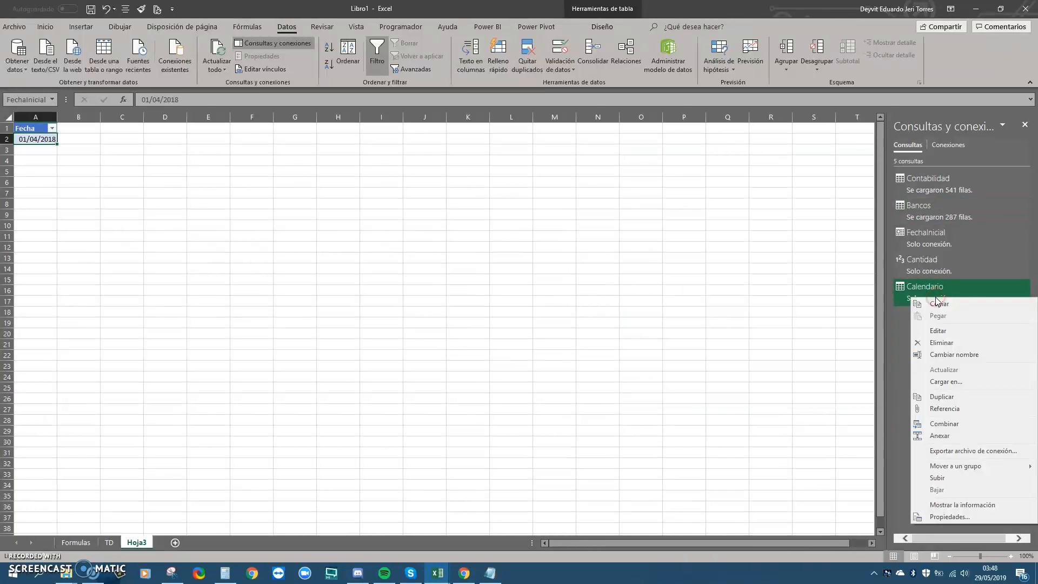
pyautogui.click(946, 382)
pyautogui.click(448, 320)
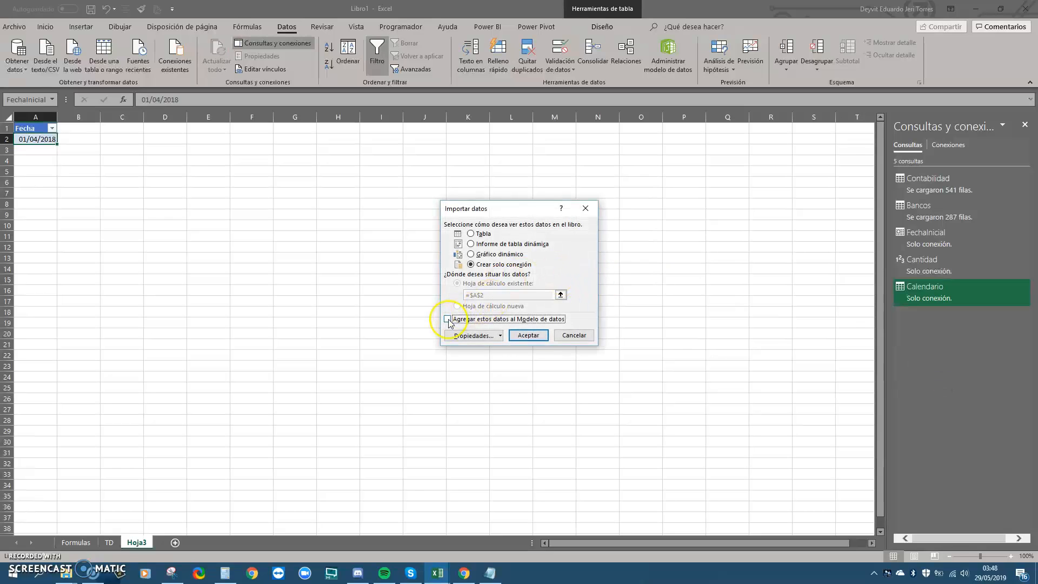
pyautogui.click(532, 337)
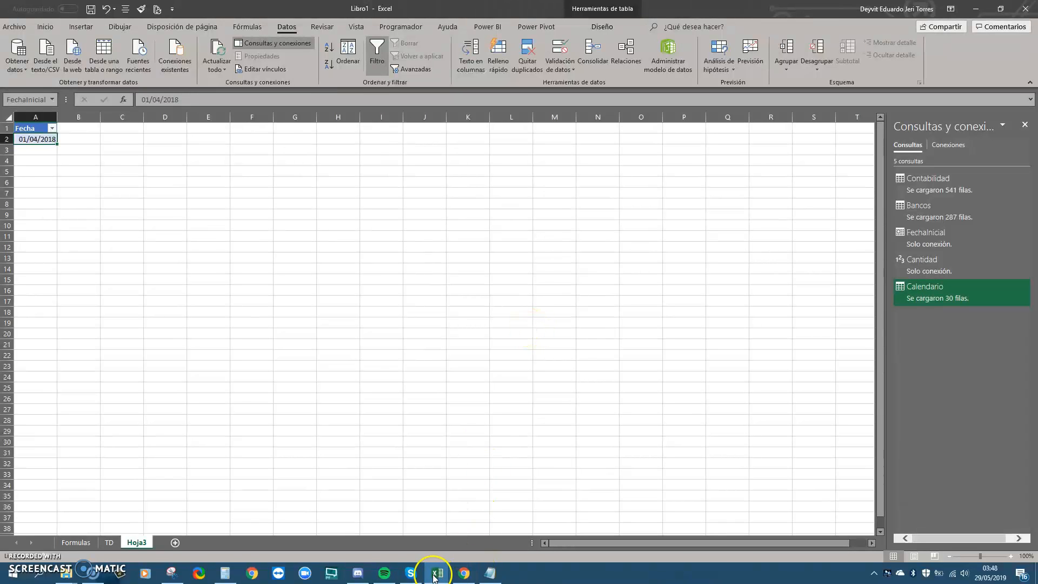
# Arrange the diagram with Calendario above Contabilidad and Bancos
pyautogui.moveTo(444, 574)
pyautogui.click(638, 524)
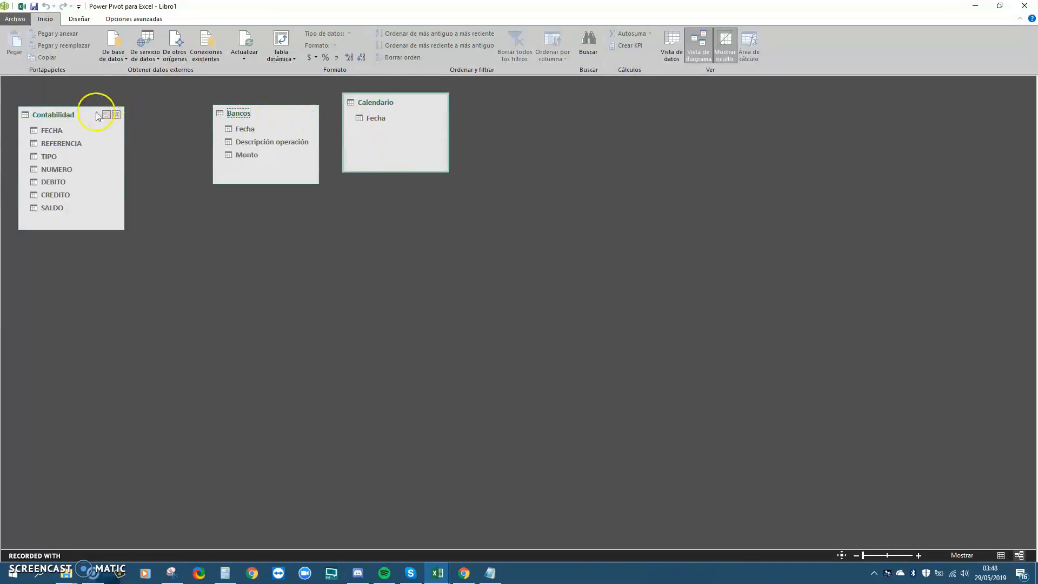
pyautogui.moveTo(95, 114); pyautogui.dragTo(170, 172)
pyautogui.moveTo(245, 115); pyautogui.dragTo(296, 175)
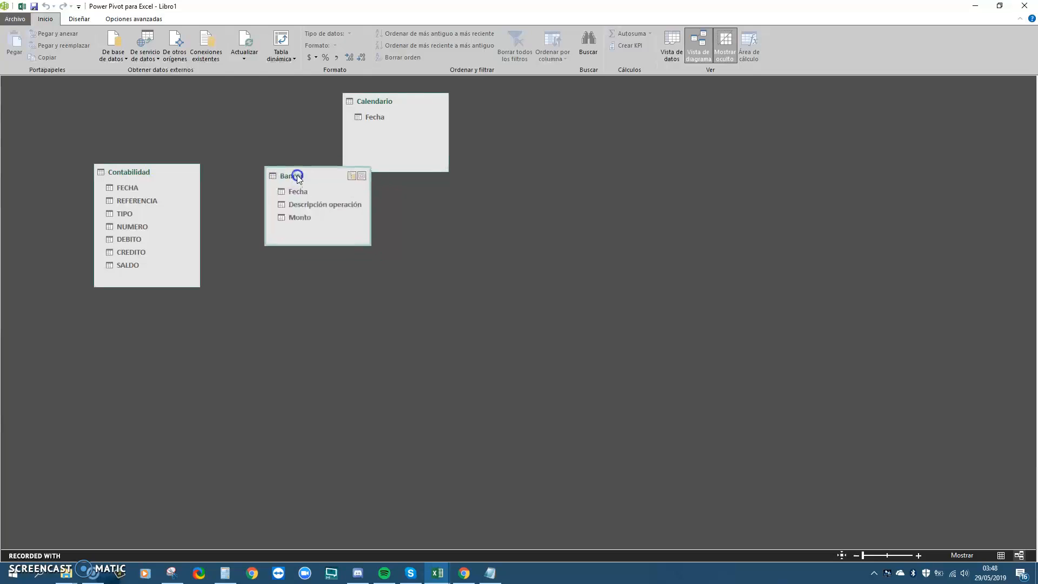
pyautogui.moveTo(371, 101); pyautogui.dragTo(209, 103)
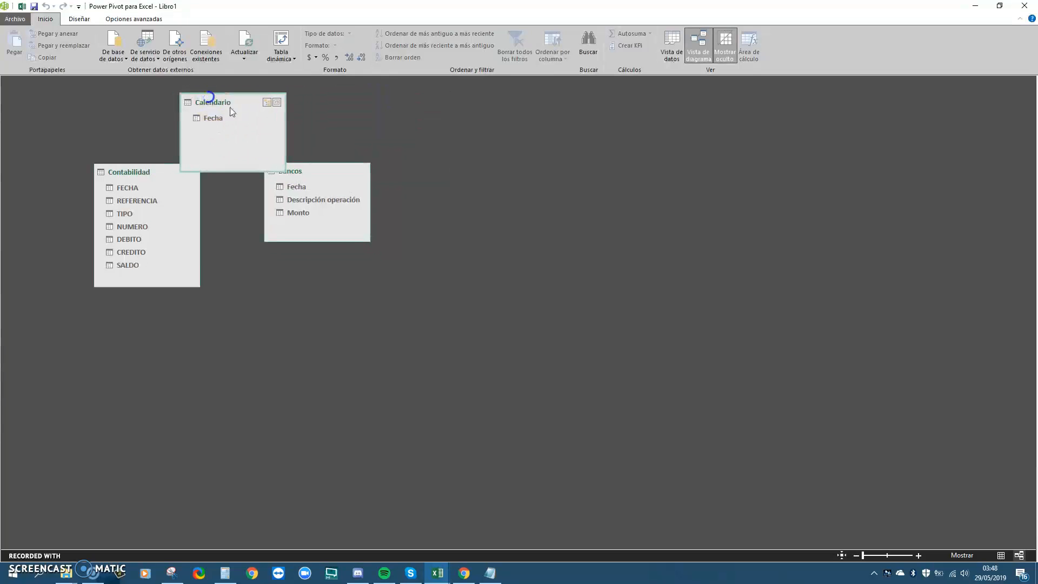
pyautogui.moveTo(324, 169); pyautogui.dragTo(357, 206)
pyautogui.moveTo(157, 174); pyautogui.dragTo(119, 204)
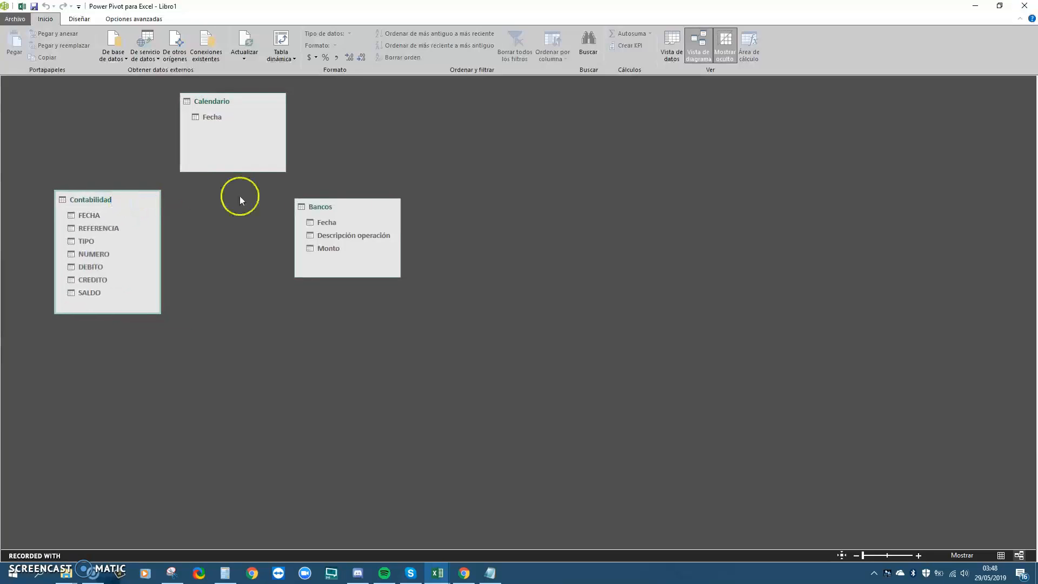
# Relate Calendario's Fecha to Contabilidad's FECHA and to Bancos' Fecha
pyautogui.click(83, 214)
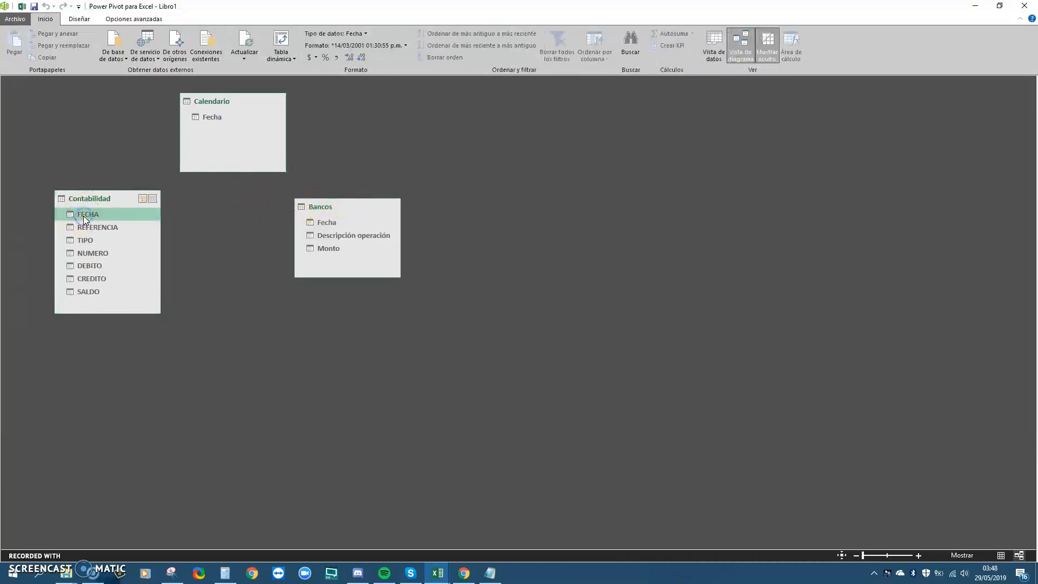
pyautogui.moveTo(83, 216); pyautogui.dragTo(211, 120)
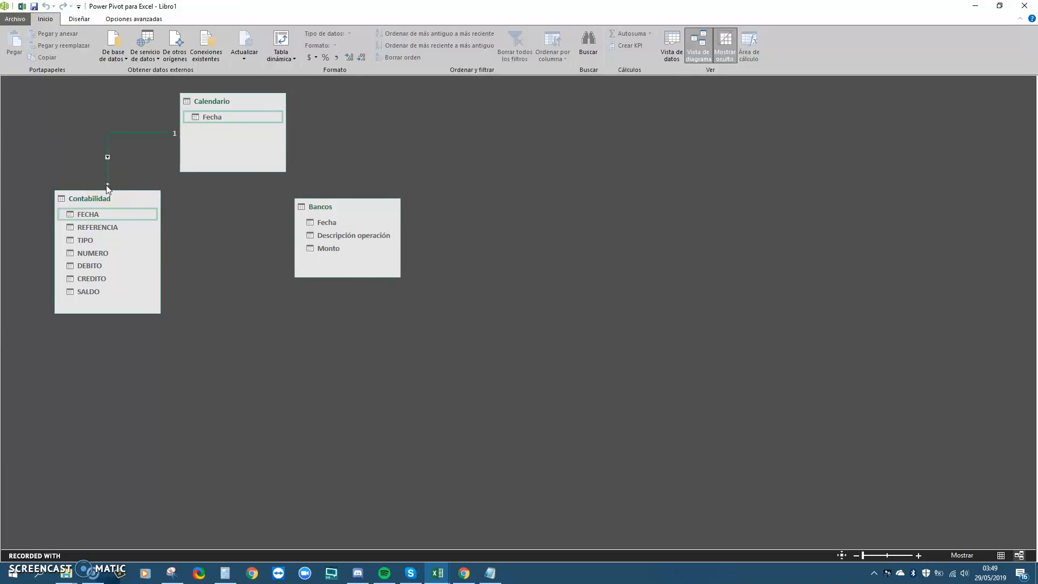
pyautogui.moveTo(320, 205); pyautogui.dragTo(337, 205)
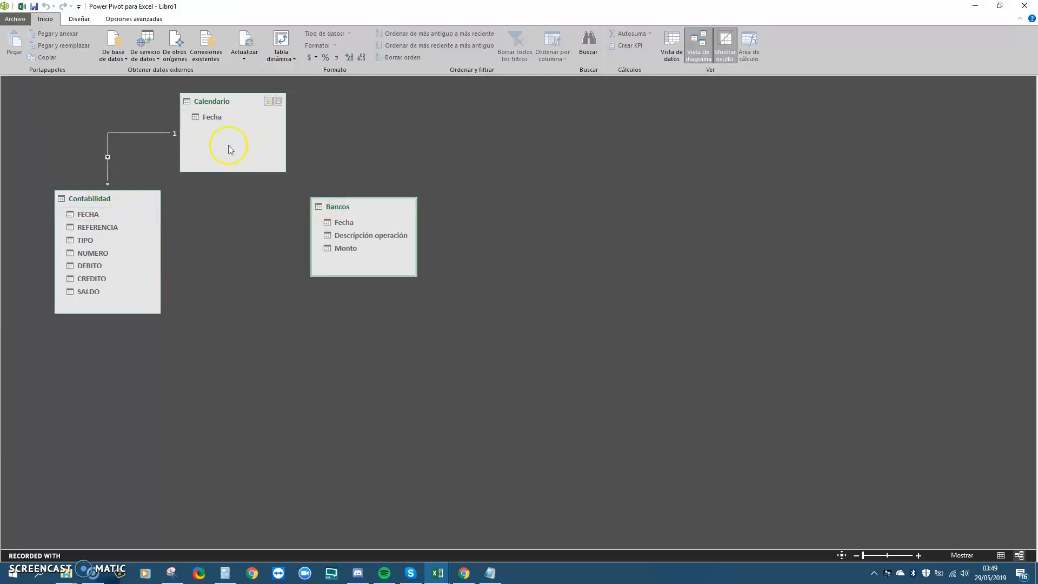
pyautogui.click(206, 120)
pyautogui.moveTo(210, 118); pyautogui.dragTo(390, 200)
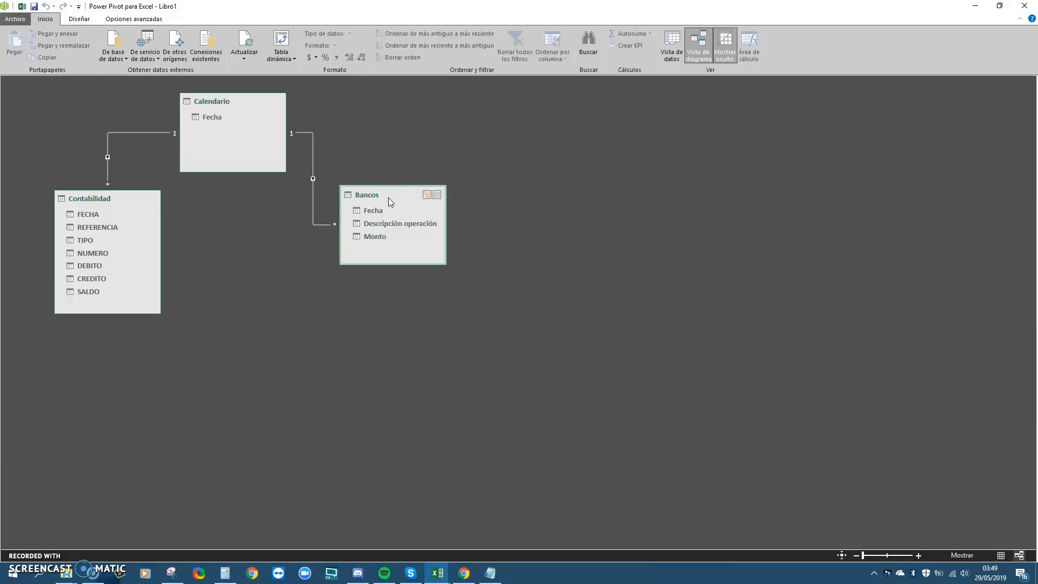
pyautogui.moveTo(389, 196); pyautogui.dragTo(387, 212)
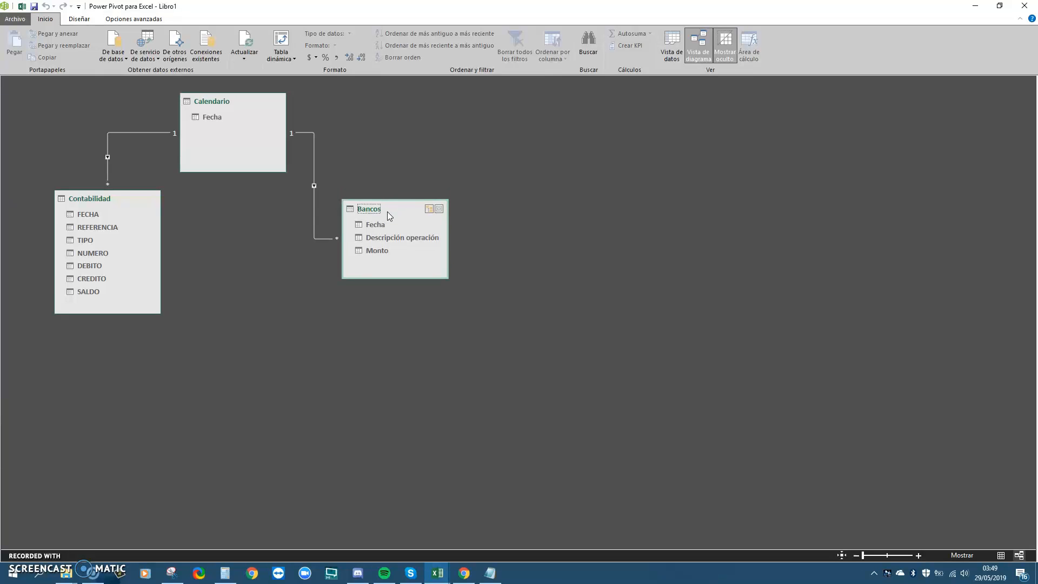
pyautogui.click(231, 224)
pyautogui.click(672, 46)
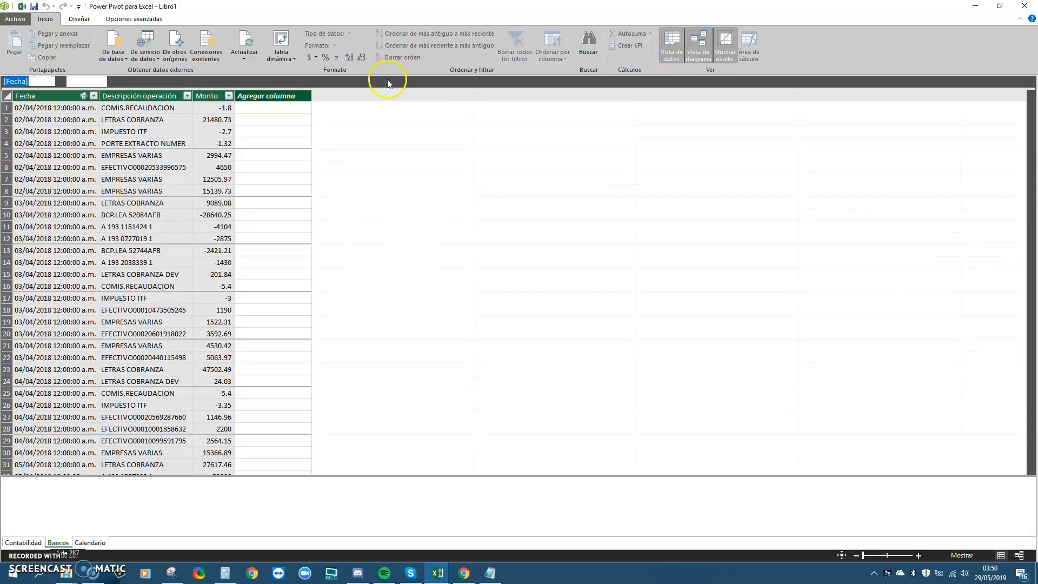
# Create a data-model pivot table on the existing sheet at Hoja3!$C$4
pyautogui.click(280, 55)
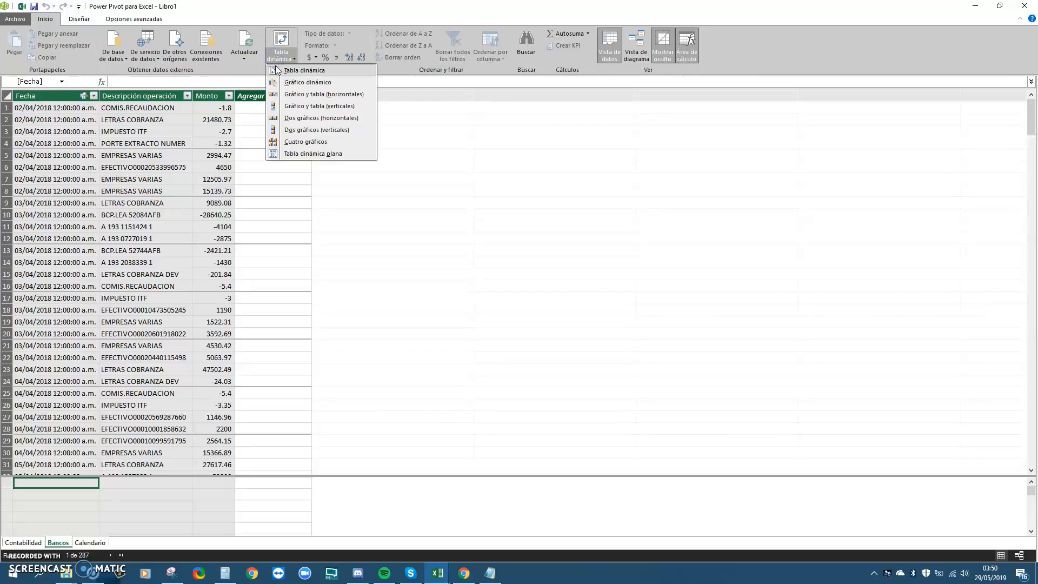
pyautogui.click(276, 69)
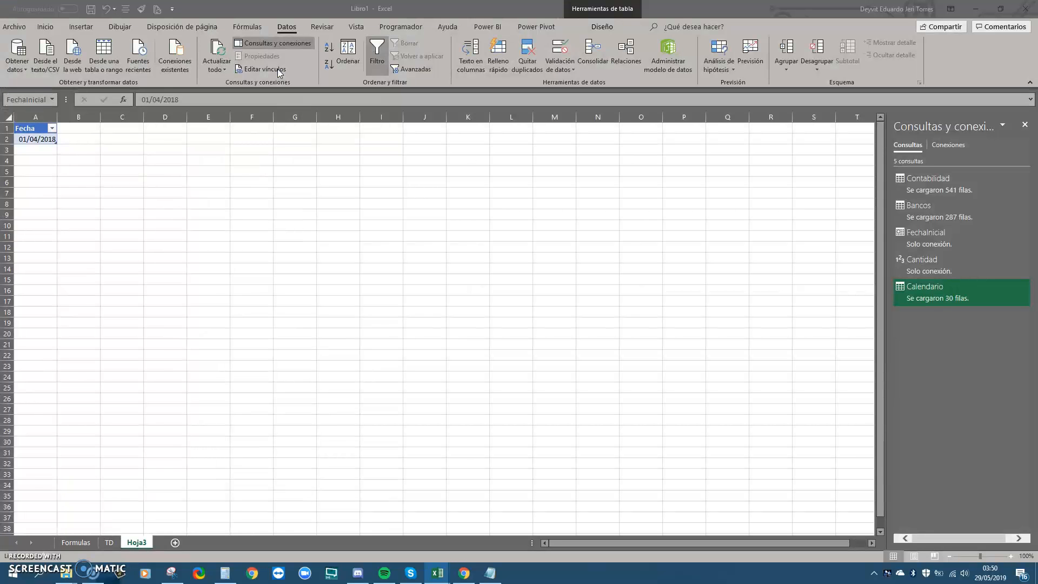
pyautogui.click(453, 282)
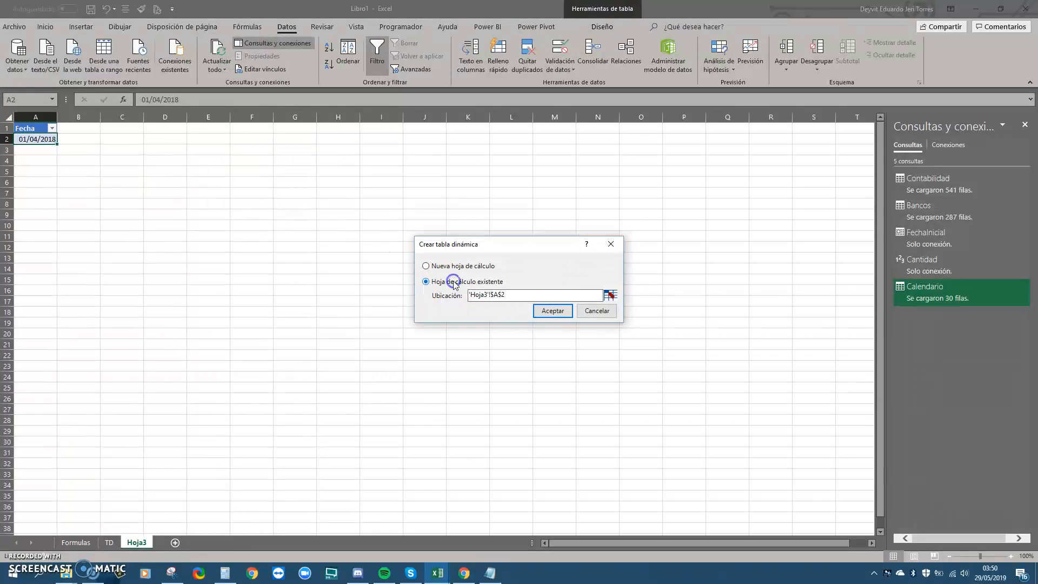
pyautogui.click(609, 295)
pyautogui.click(112, 163)
pyautogui.click(517, 293)
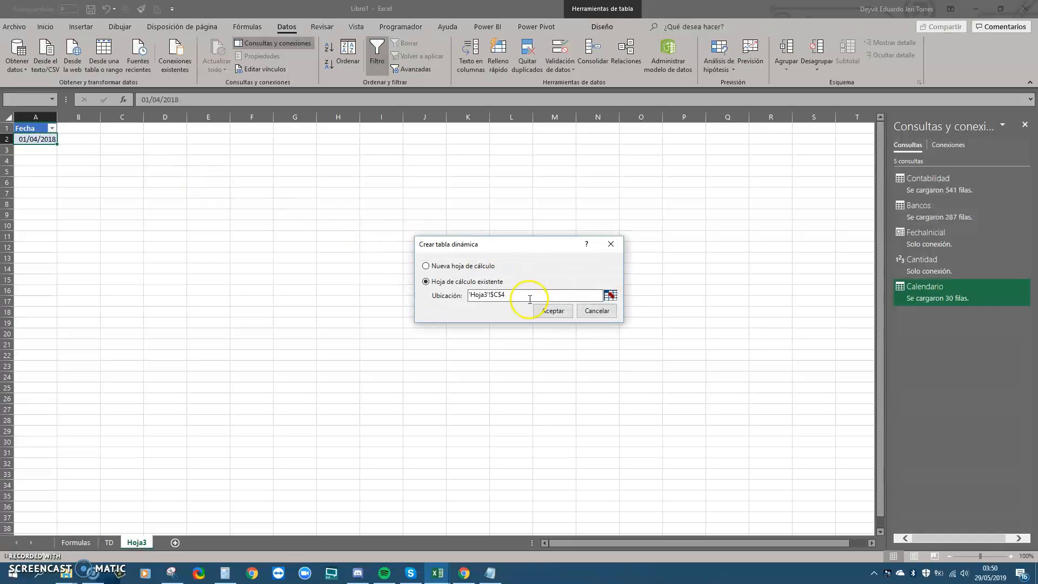
pyautogui.click(544, 308)
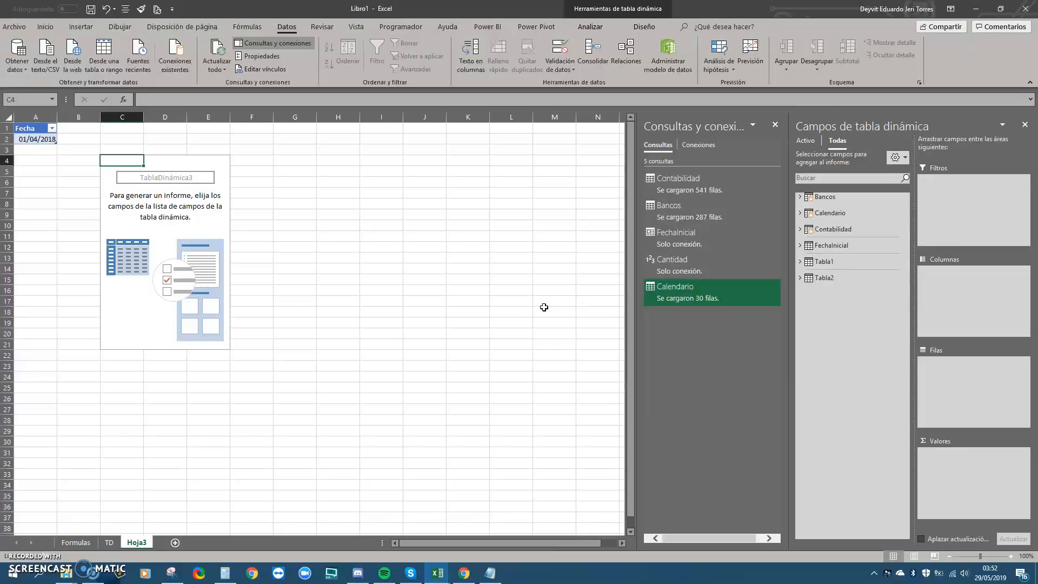
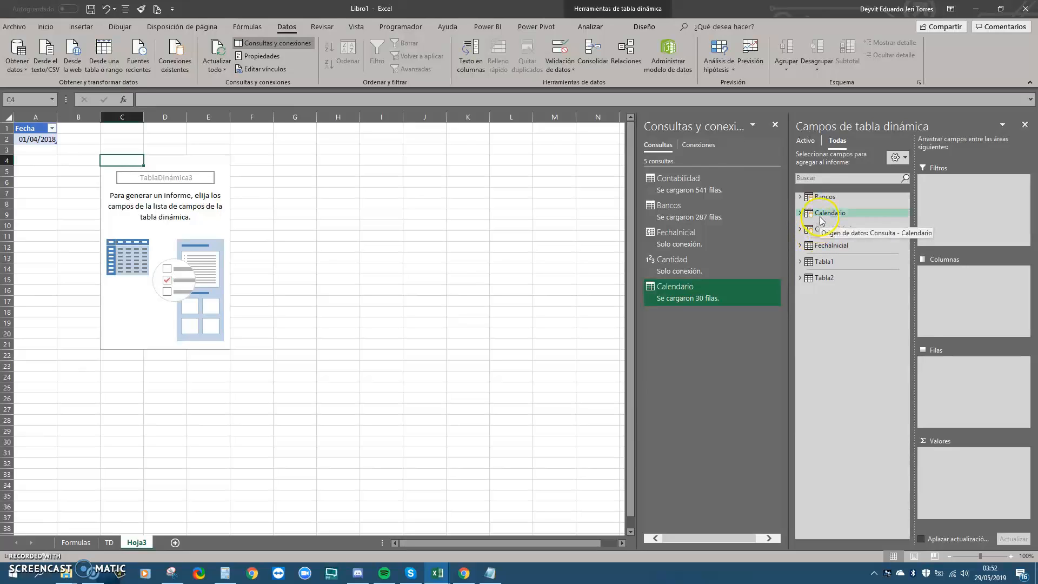
# Put Calendario's Fecha field into the pivot rows, listing 01/04/2018 through 30/04/2018
pyautogui.click(821, 214)
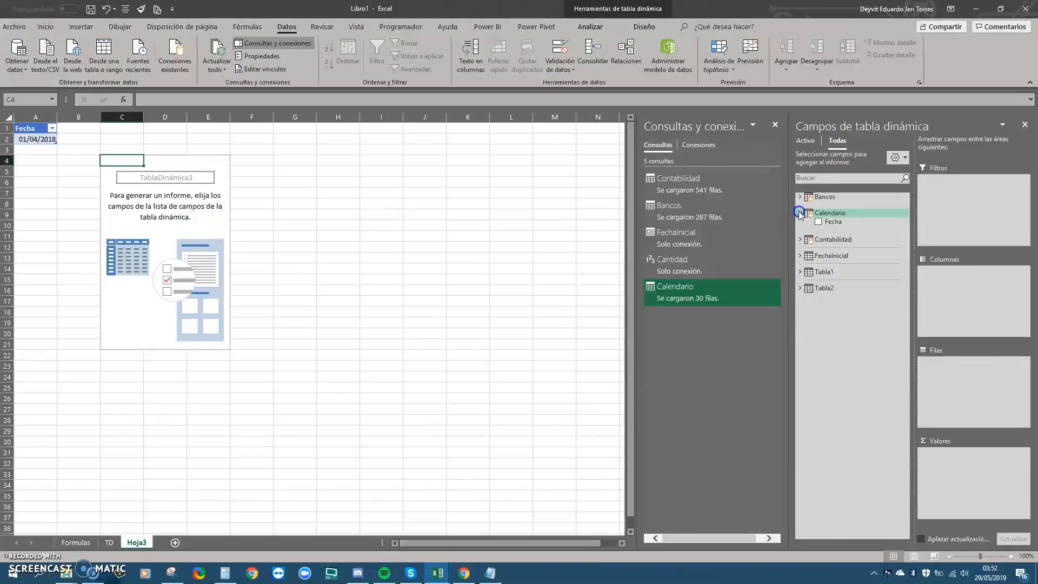
pyautogui.moveTo(828, 222); pyautogui.dragTo(946, 366)
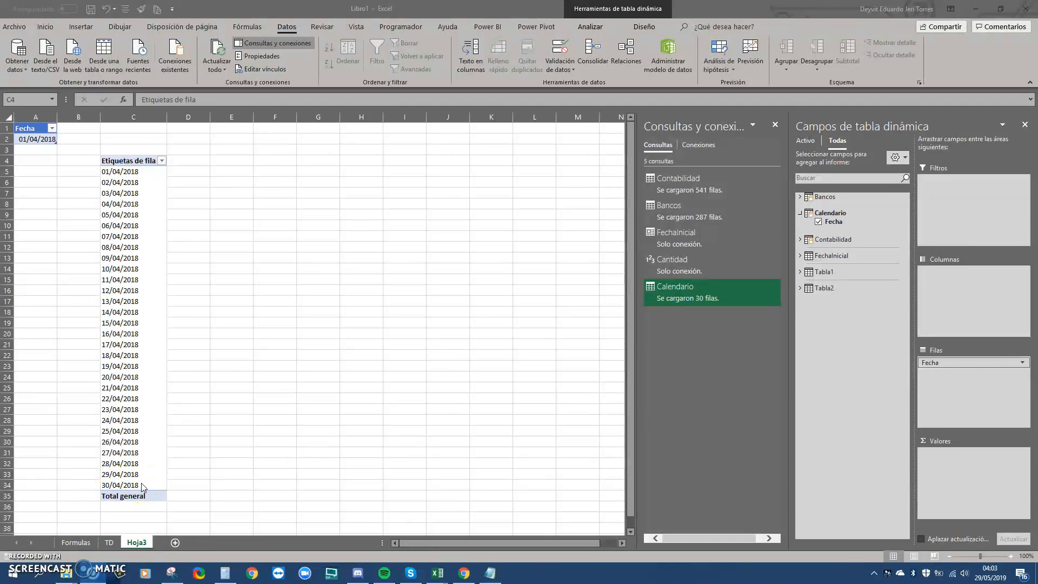
# In Power Pivot, show the Contabilidad table and select an empty calculation-area cell
pyautogui.moveTo(441, 574)
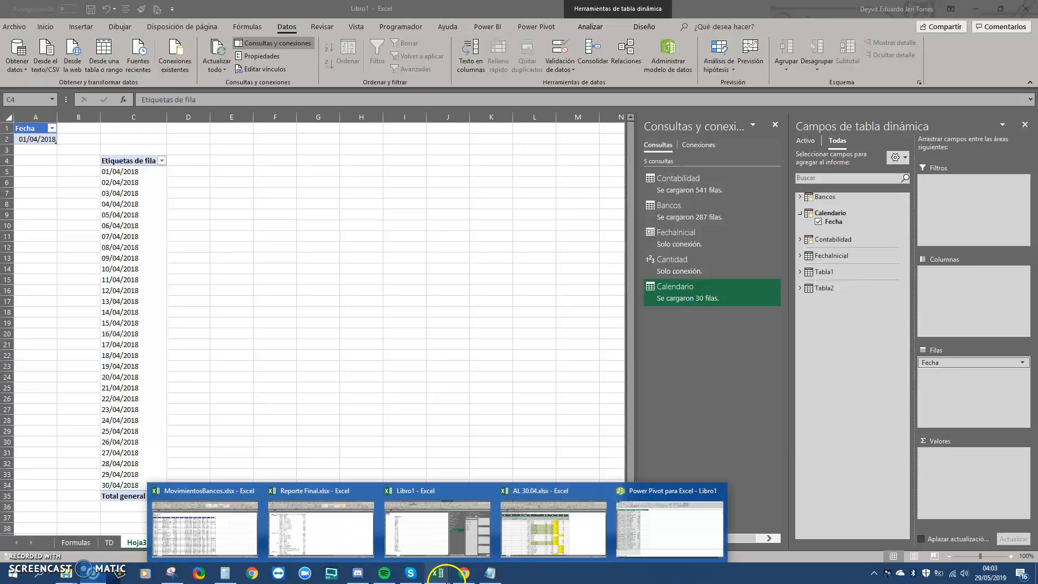
pyautogui.click(642, 528)
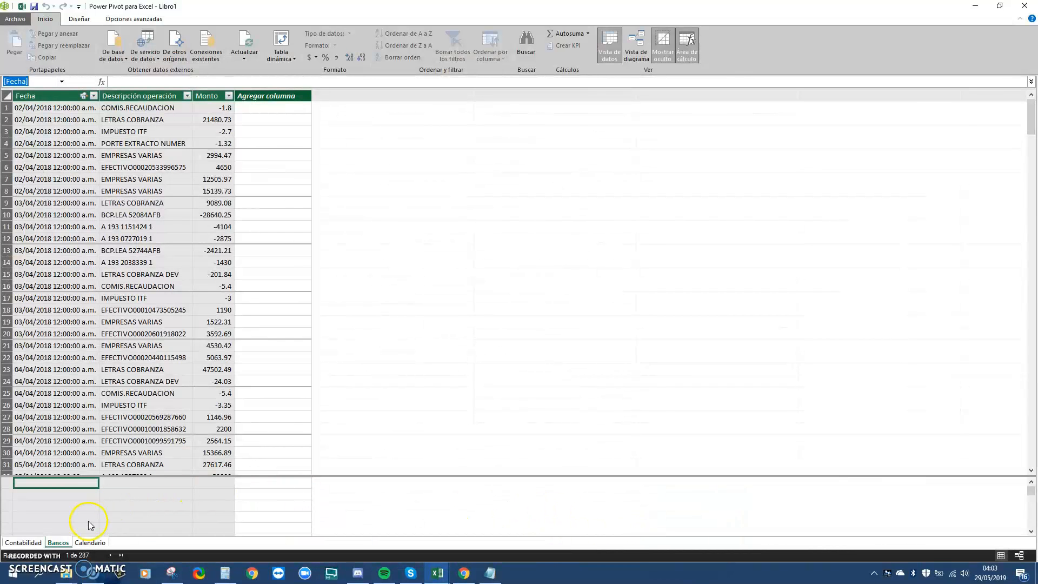
pyautogui.click(37, 543)
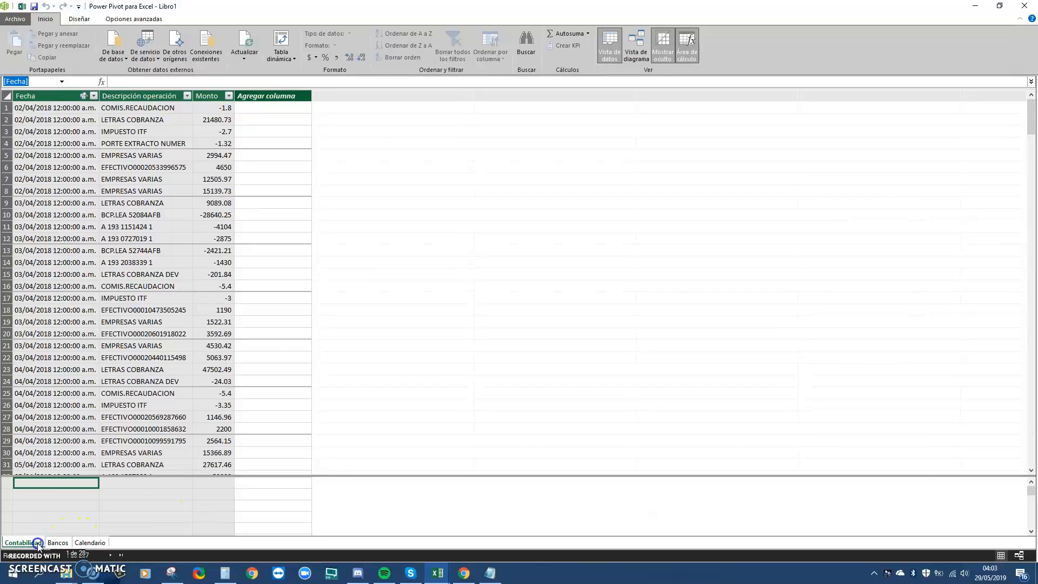
pyautogui.click(58, 504)
pyautogui.click(77, 484)
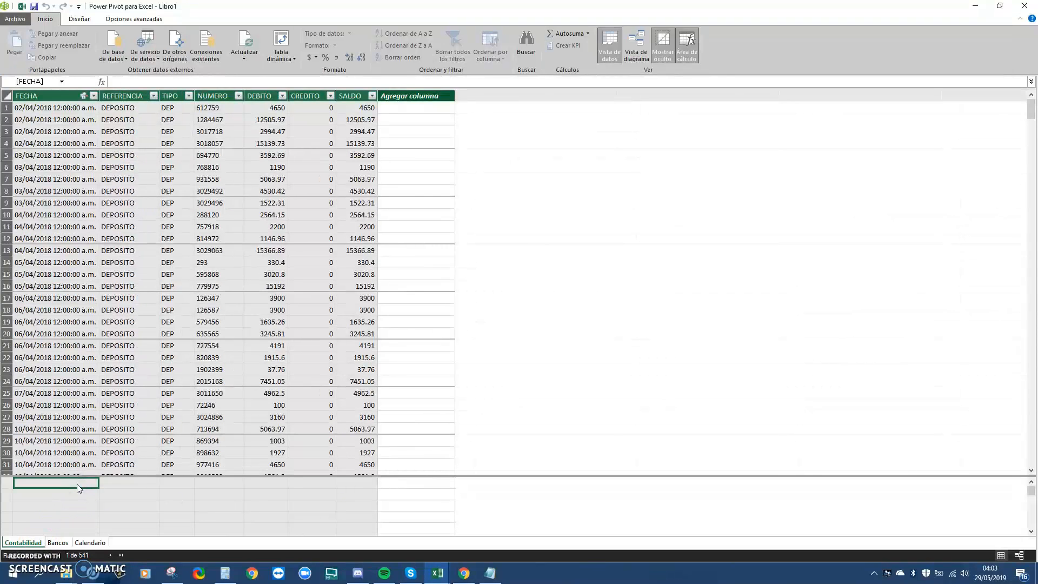
# Enter SaldoContable:=SUM(Contabilidad[SALDO]) and format it with thousands separators as 8,548.74
pyautogui.write('Saldo')
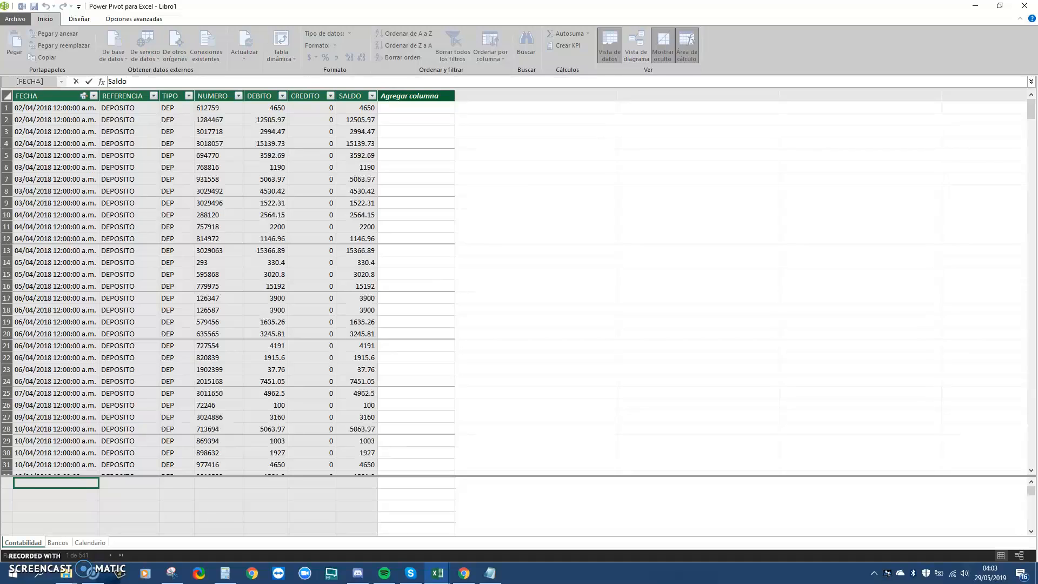
pyautogui.press('Escape')
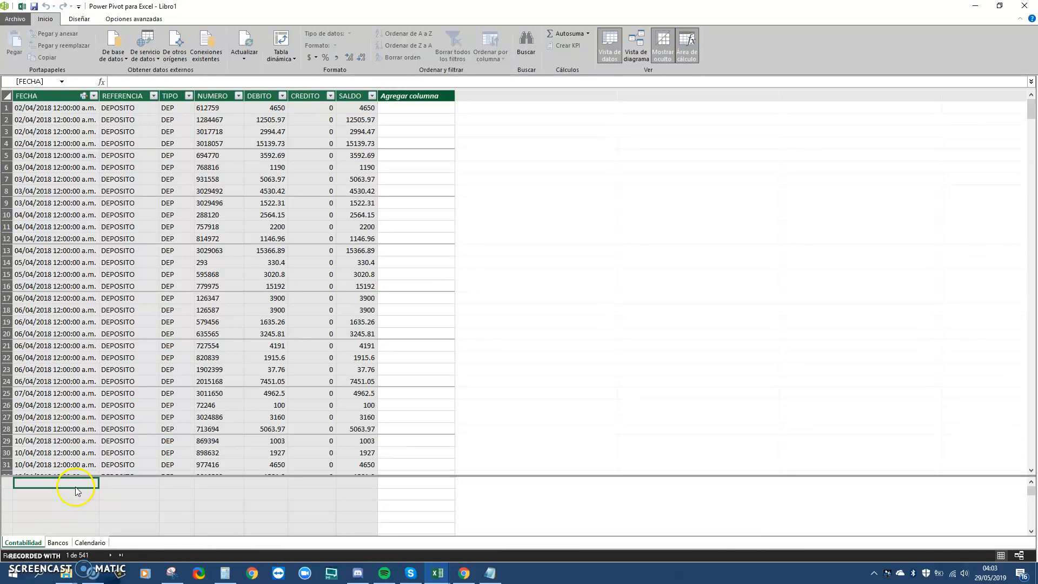
pyautogui.click(83, 482)
pyautogui.write('Saldos')
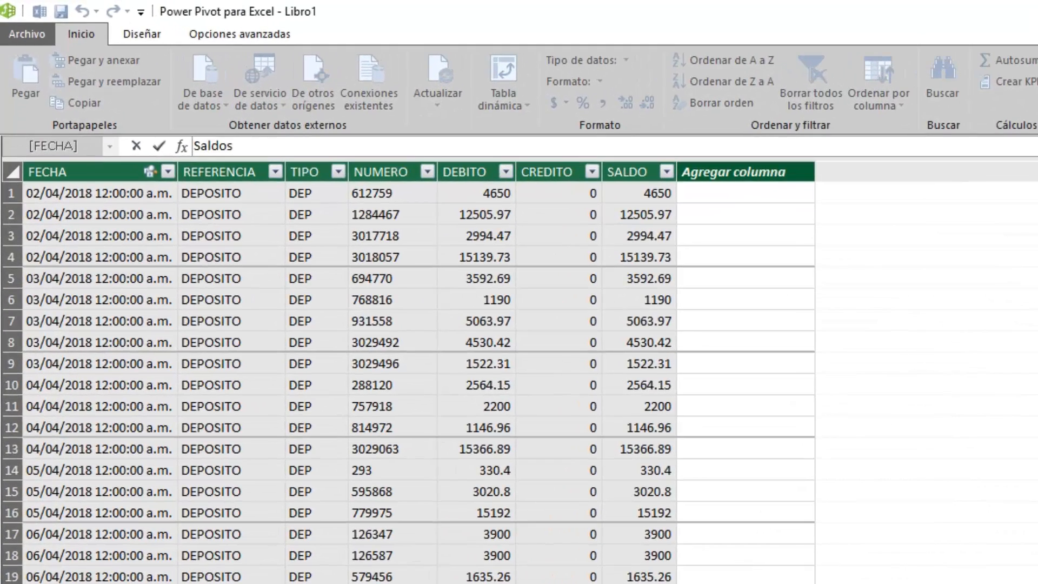
pyautogui.press('BackSpace')
pyautogui.write('Contable := SUM(')
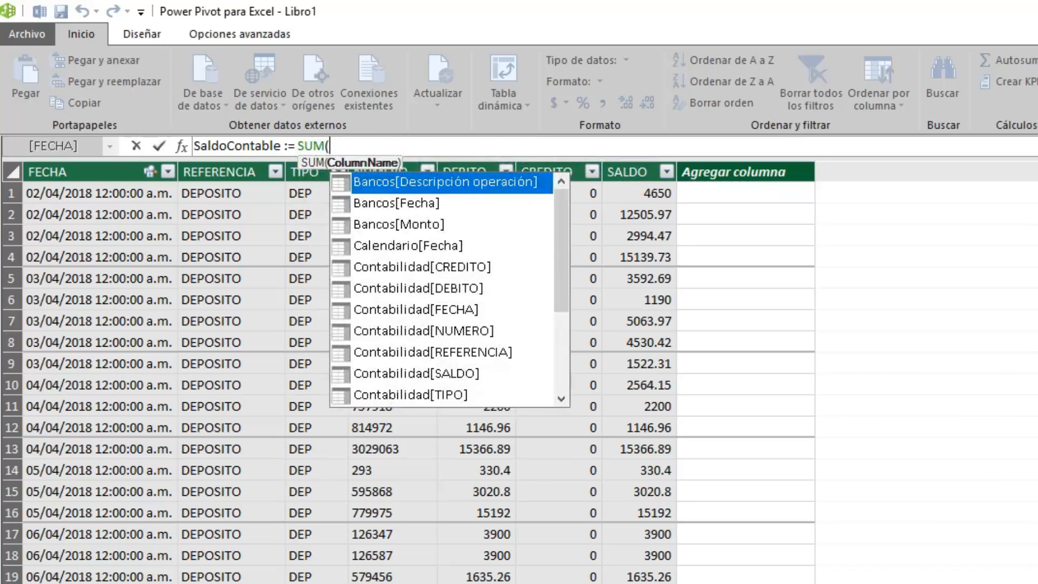
pyautogui.write('contb')
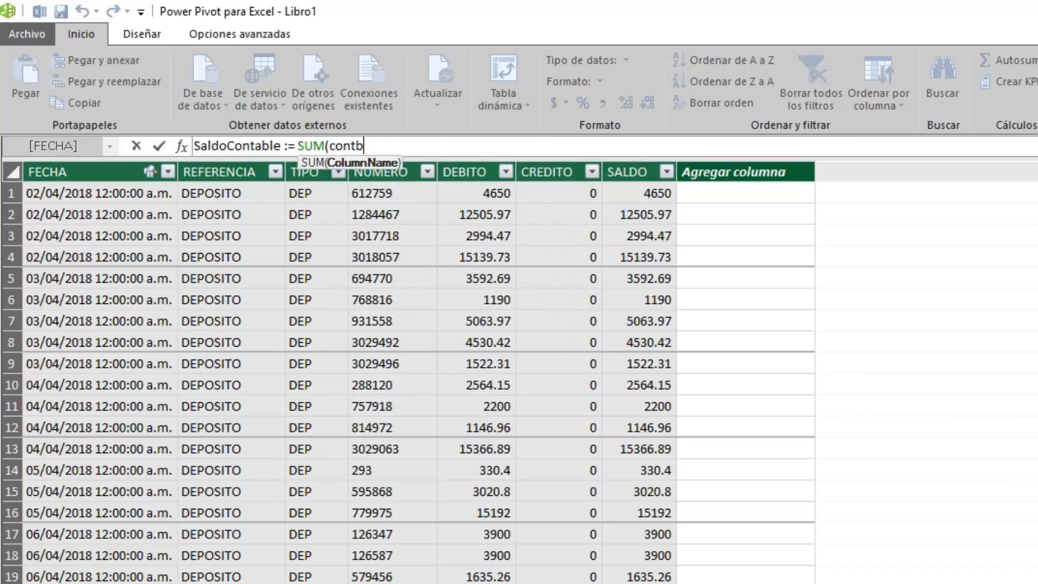
pyautogui.press('BackSpace')
pyautogui.write('a')
pyautogui.press('Down')
pyautogui.press('Down')
pyautogui.press('Down')
pyautogui.press('Down')
pyautogui.press('Down')
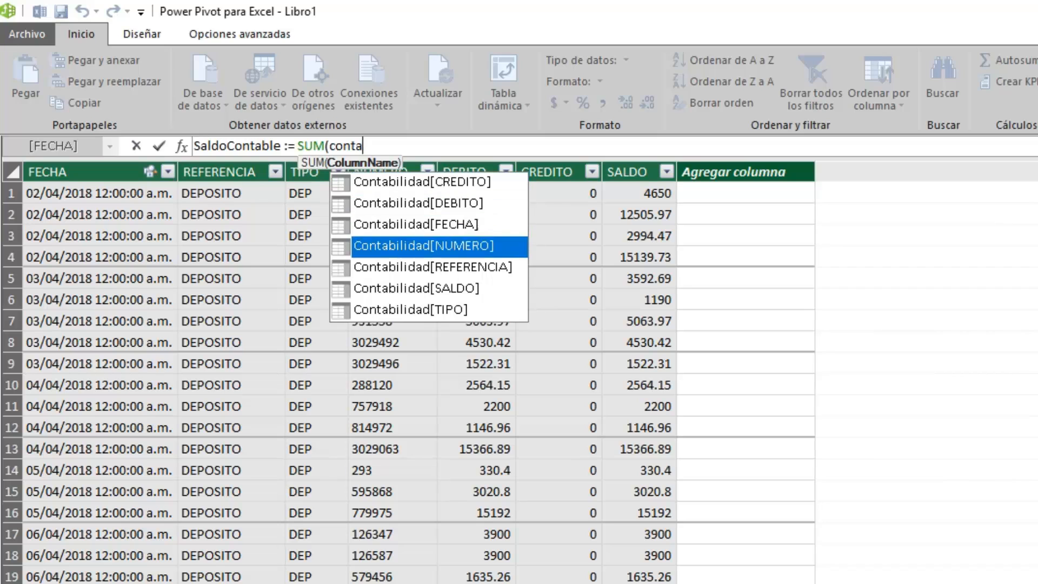
pyautogui.press('Tab')
pyautogui.write(')')
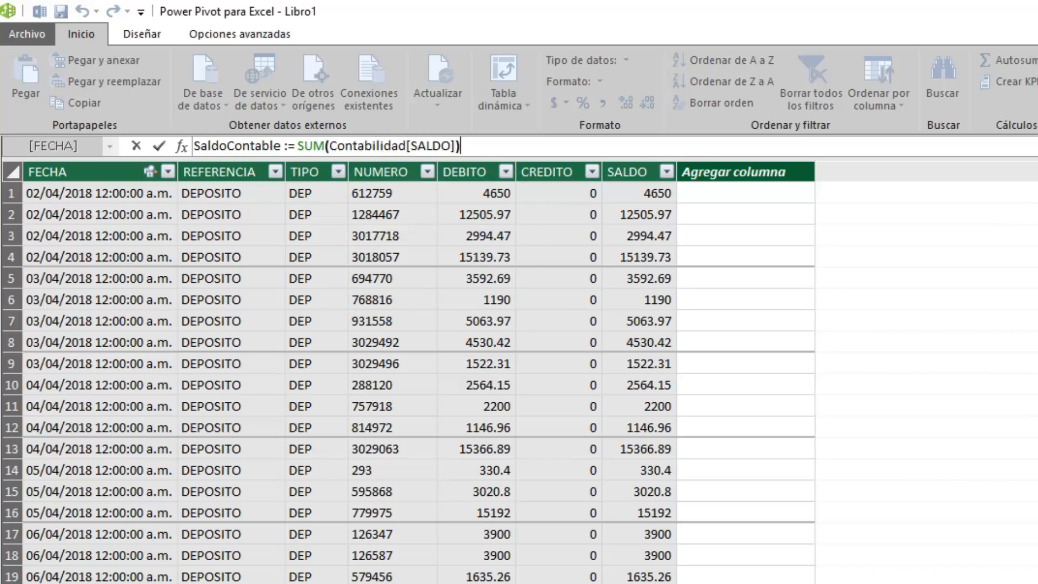
pyautogui.press('Return')
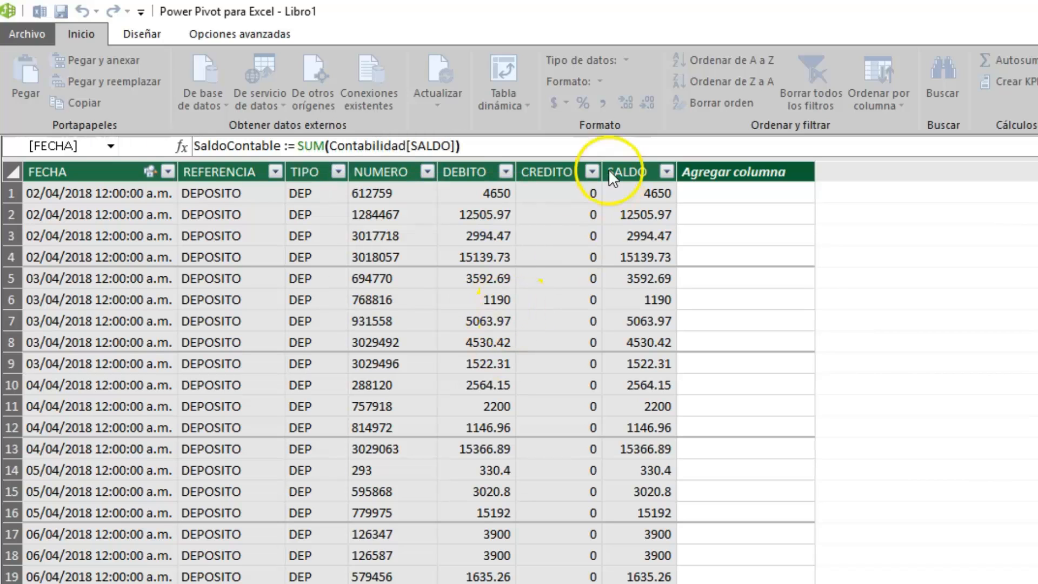
pyautogui.click(602, 103)
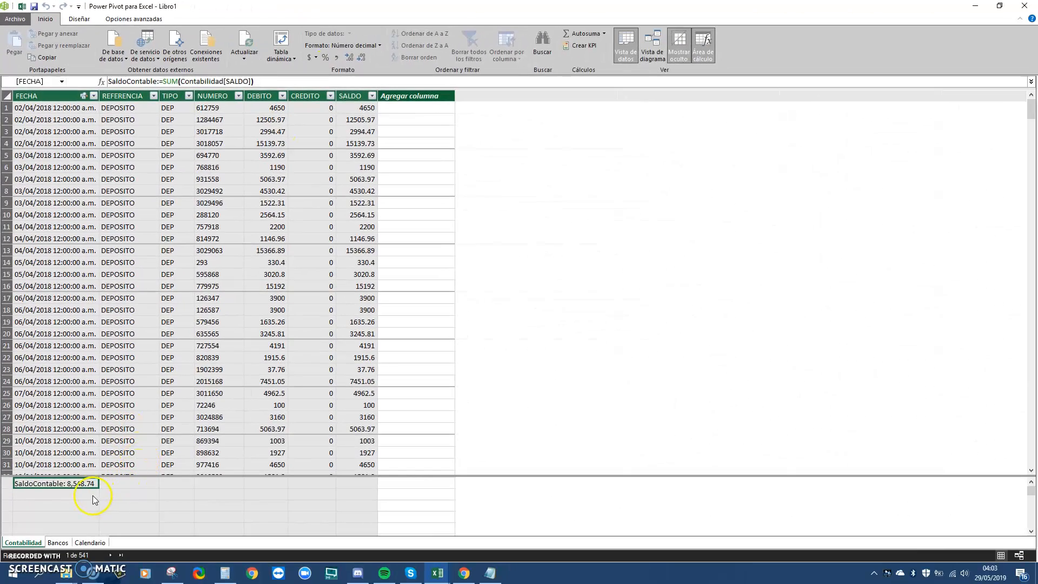
pyautogui.click(91, 494)
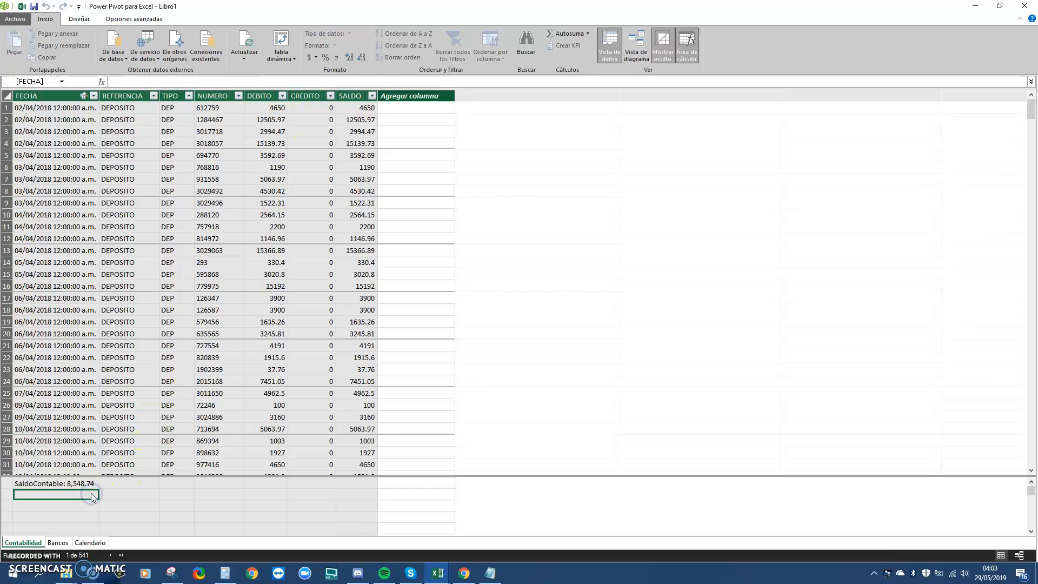
# Enter SaldoBancario:=SUM(Bancos[Monto]) below SaldoContable, formatted with thousands separators as 6,168.84
pyautogui.write('Salb')
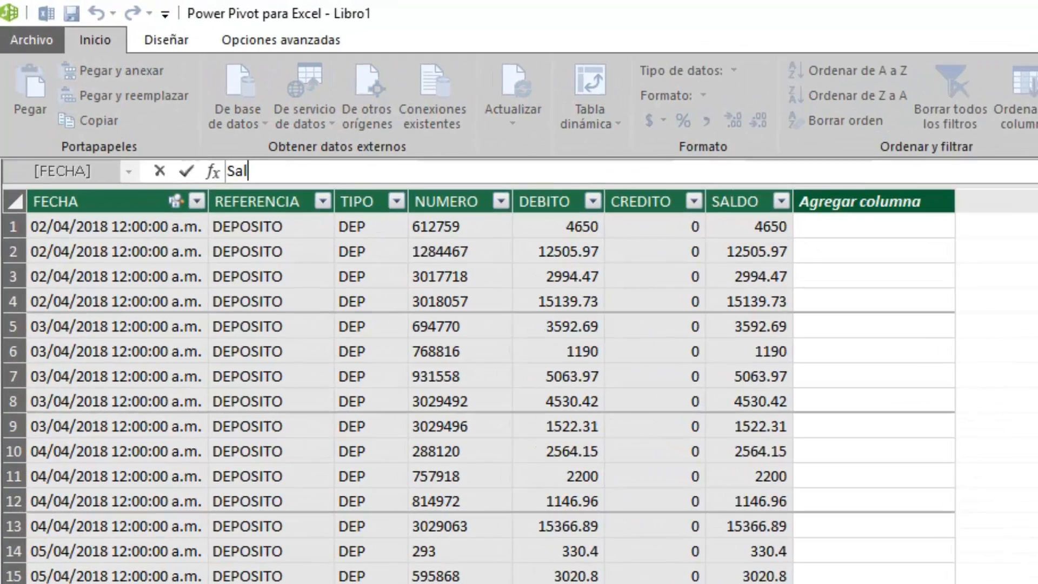
pyautogui.press('BackSpace')
pyautogui.write('doBan')
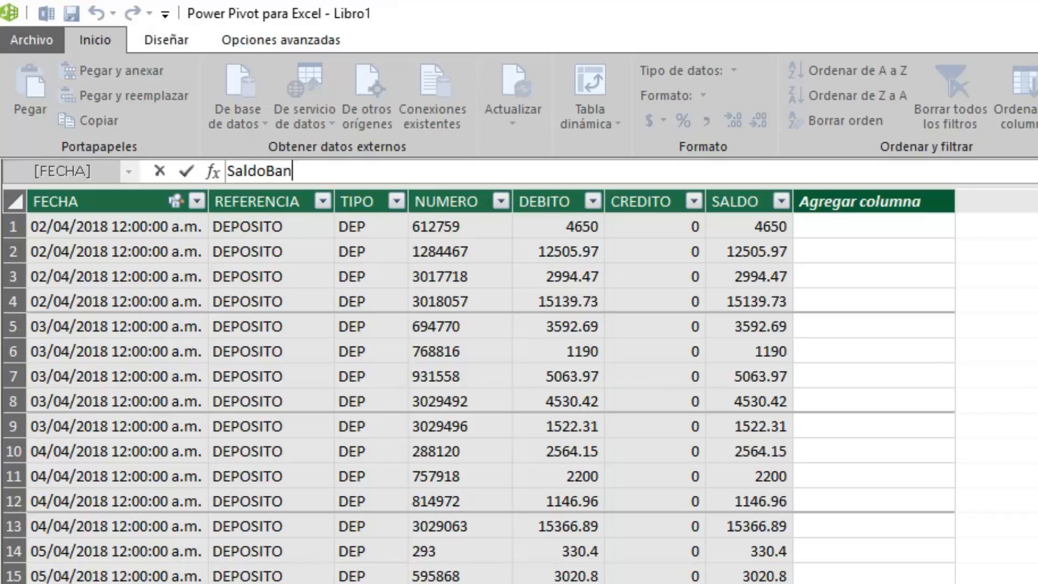
pyautogui.write('cario:= sum(')
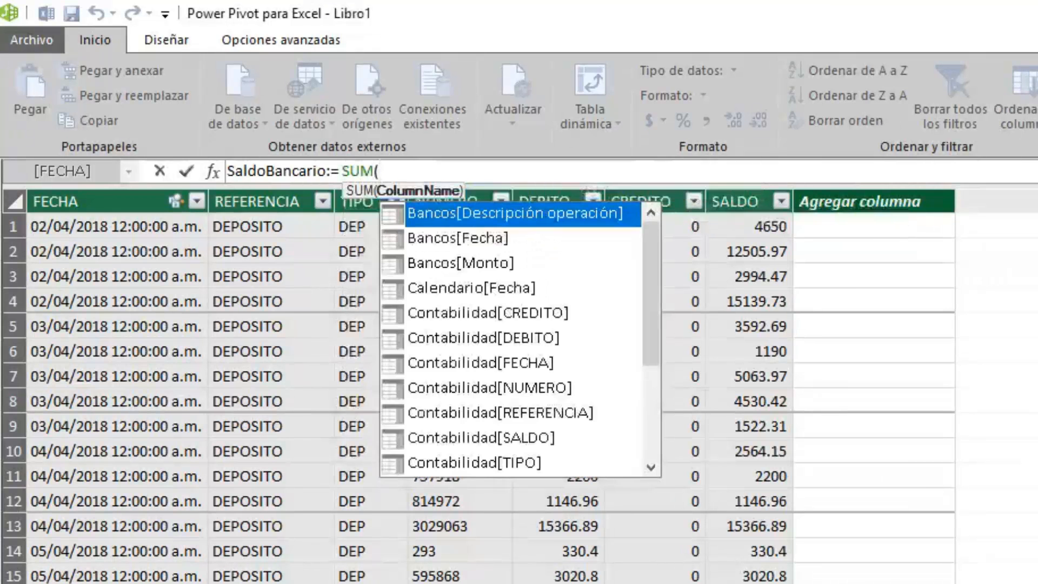
pyautogui.write('ban')
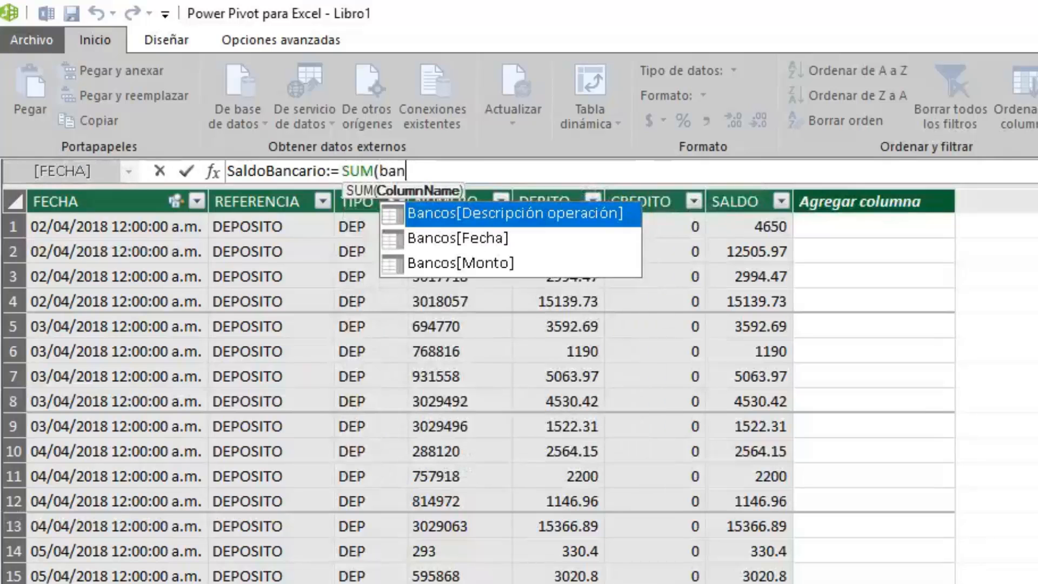
pyautogui.press('Down')
pyautogui.press('Down')
pyautogui.press('Tab')
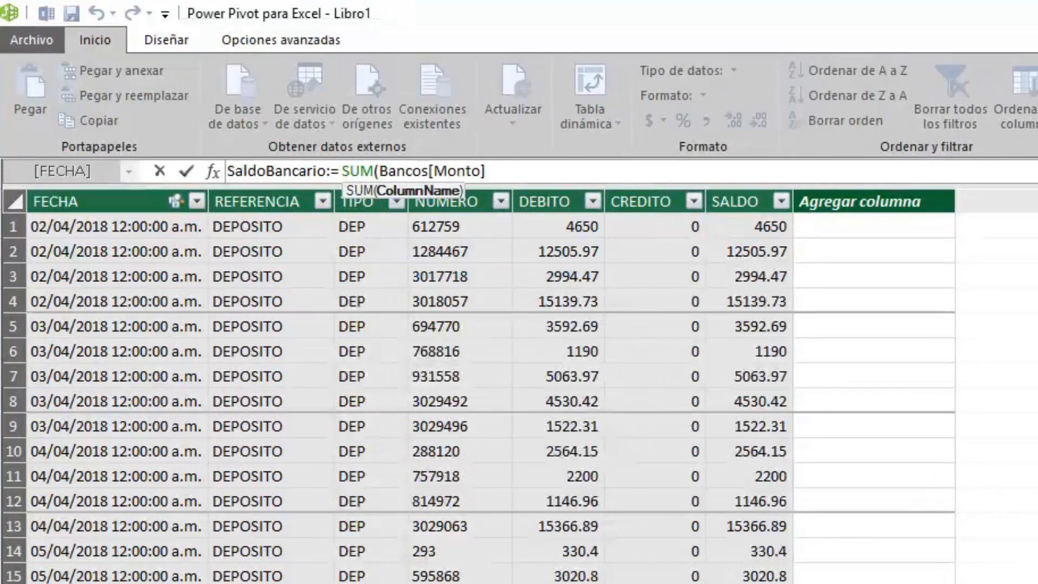
pyautogui.write(')')
pyautogui.press('Return')
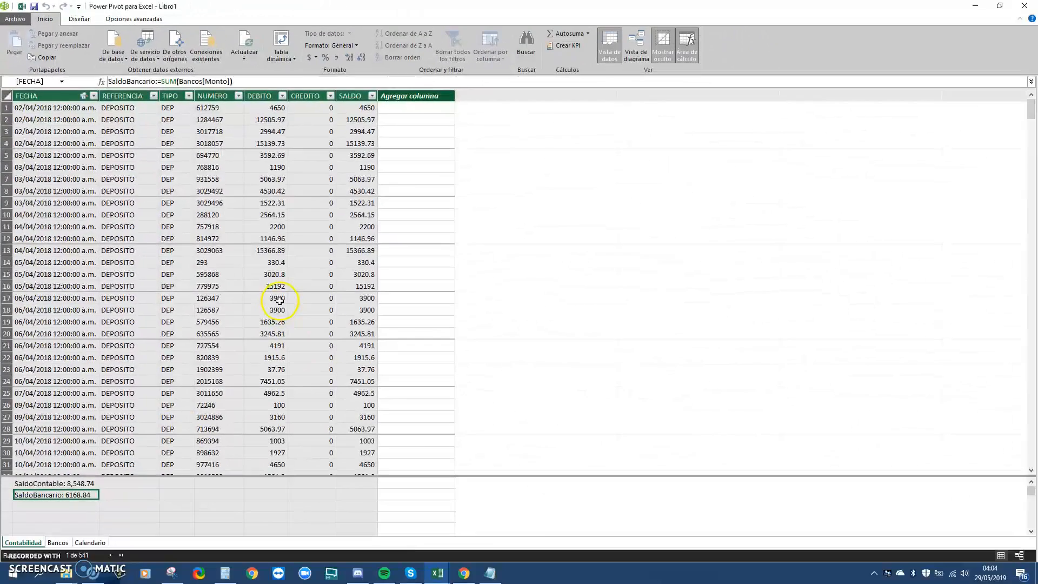
pyautogui.click(337, 57)
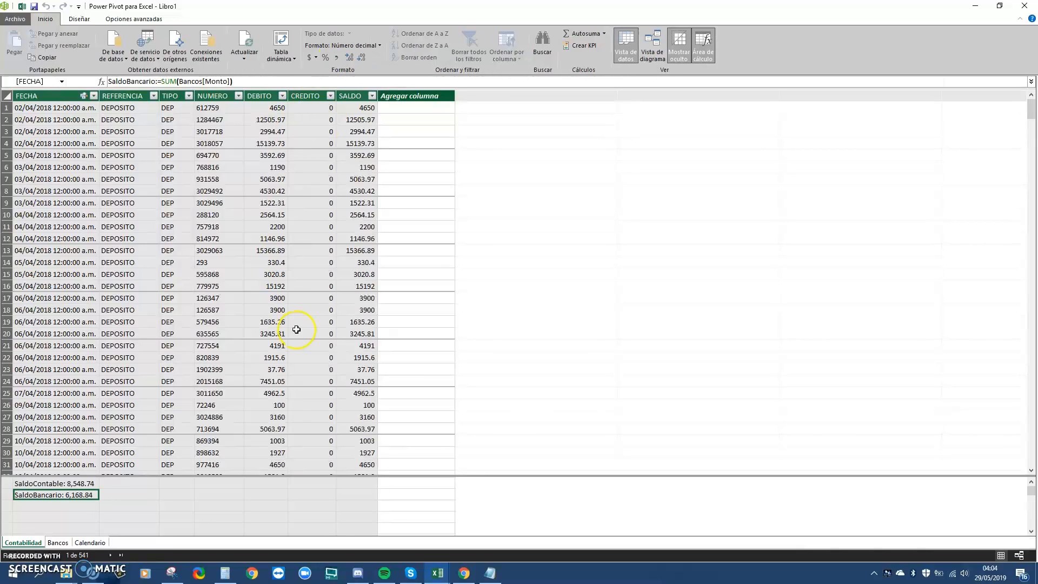
# In Libro1, add SaldoContable and SaldoBancario from Contabilidad as pivot value columns, then view the Formulas sheet
pyautogui.moveTo(447, 577)
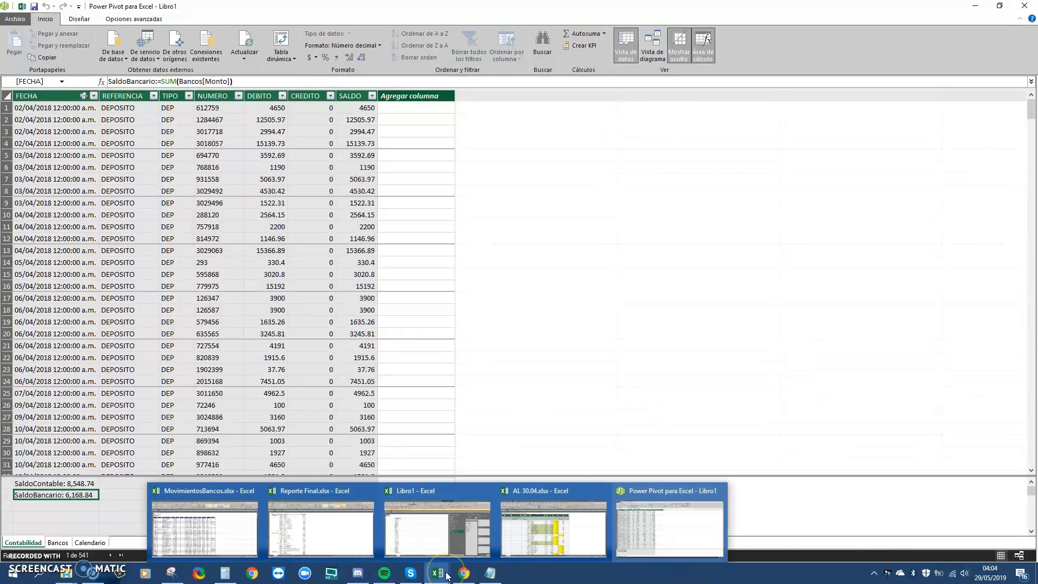
pyautogui.click(450, 537)
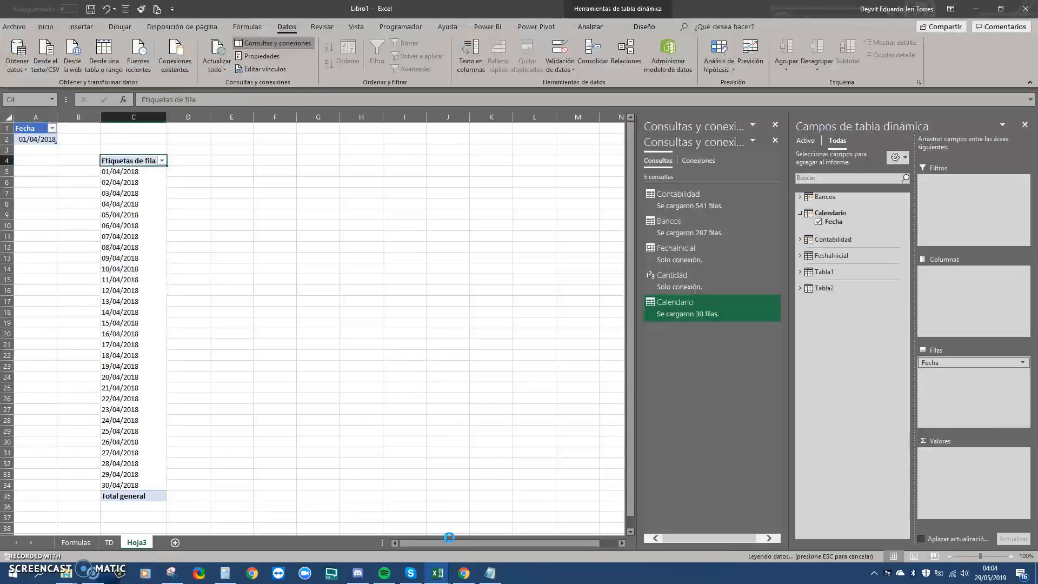
pyautogui.click(801, 198)
pyautogui.click(804, 198)
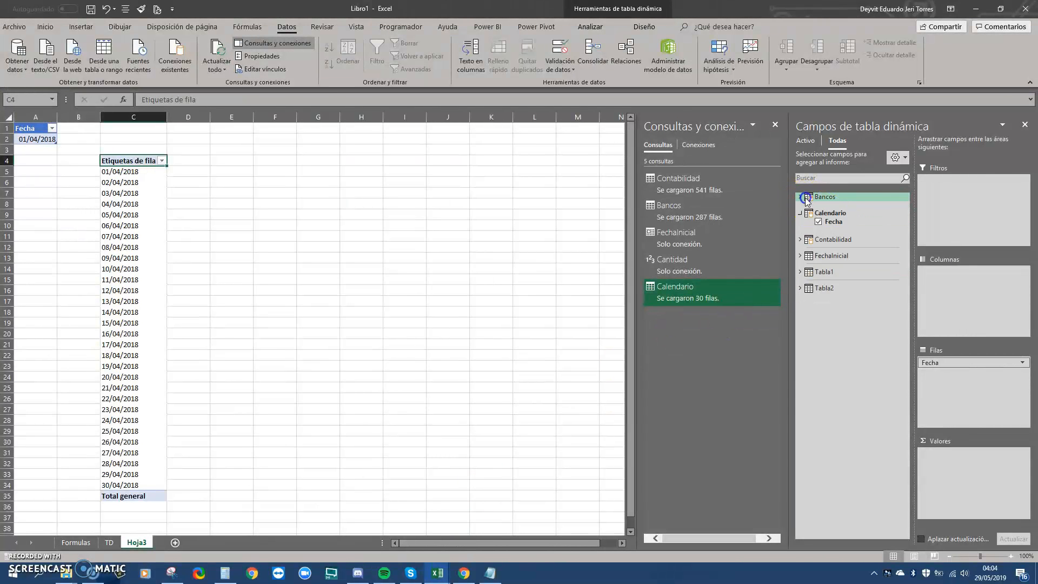
pyautogui.click(801, 239)
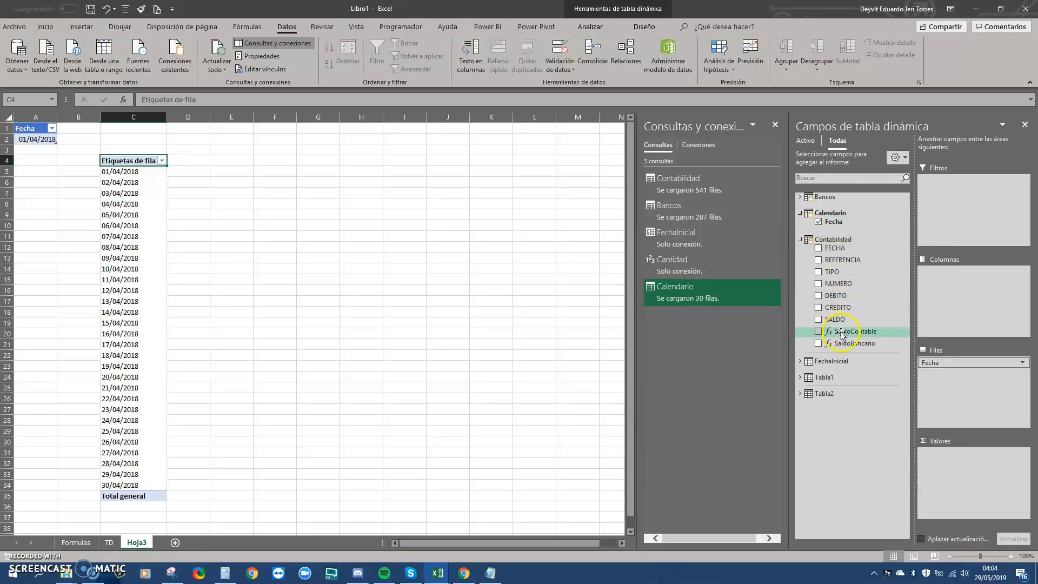
pyautogui.moveTo(842, 333); pyautogui.dragTo(940, 457)
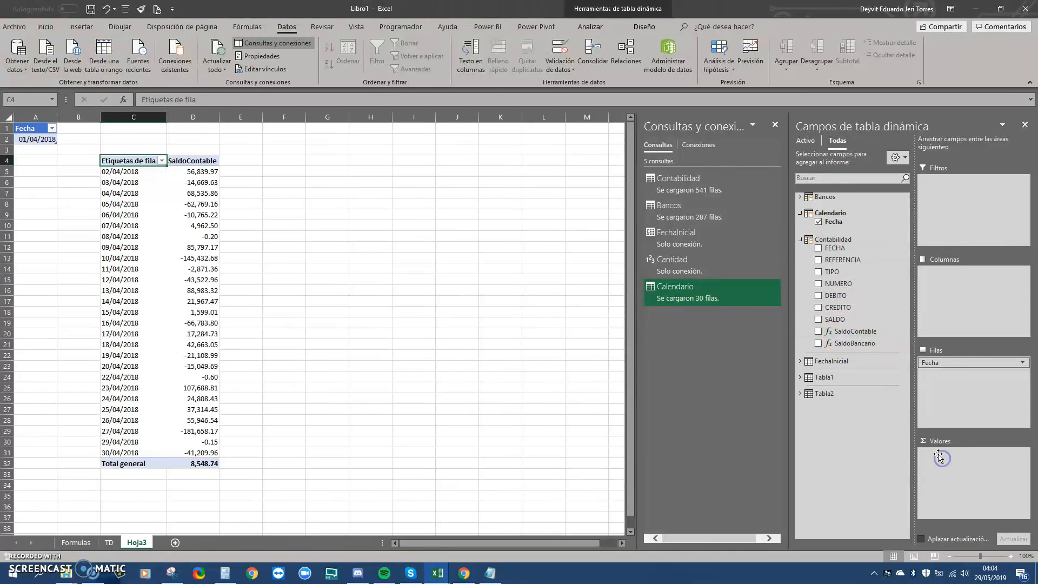
pyautogui.moveTo(854, 332); pyautogui.dragTo(968, 462)
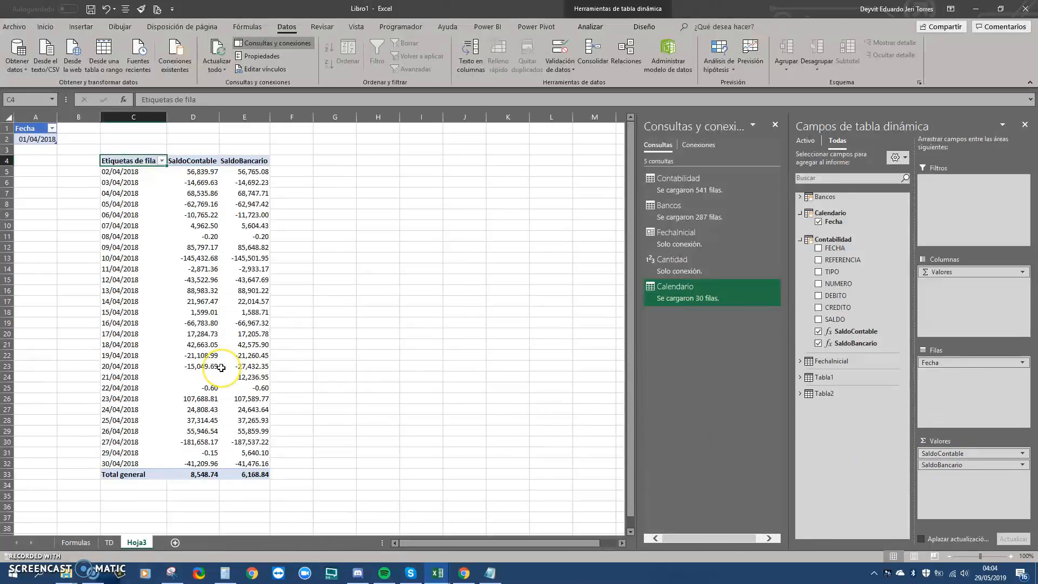
pyautogui.moveTo(221, 368)
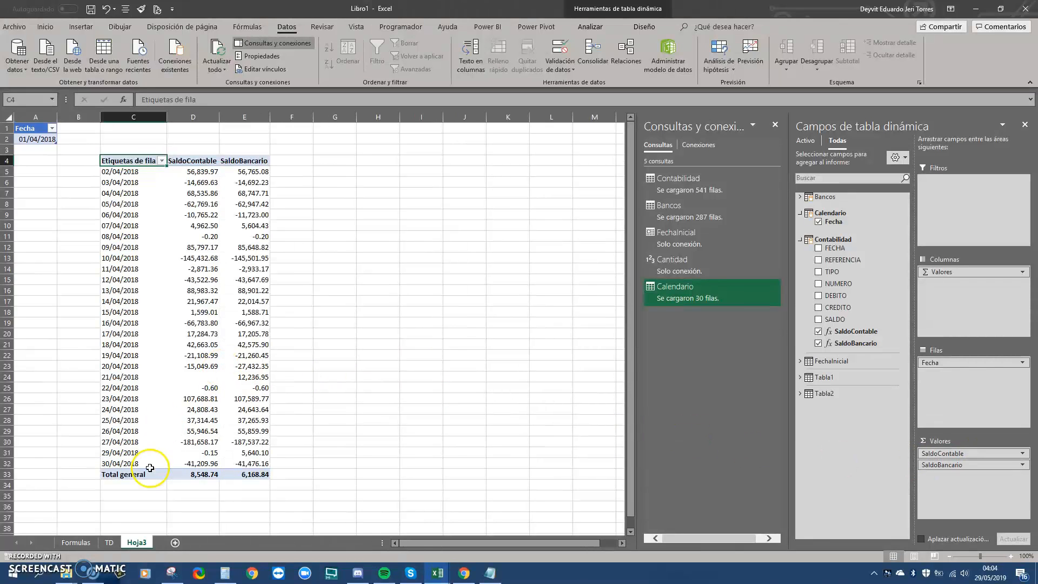
pyautogui.click(76, 543)
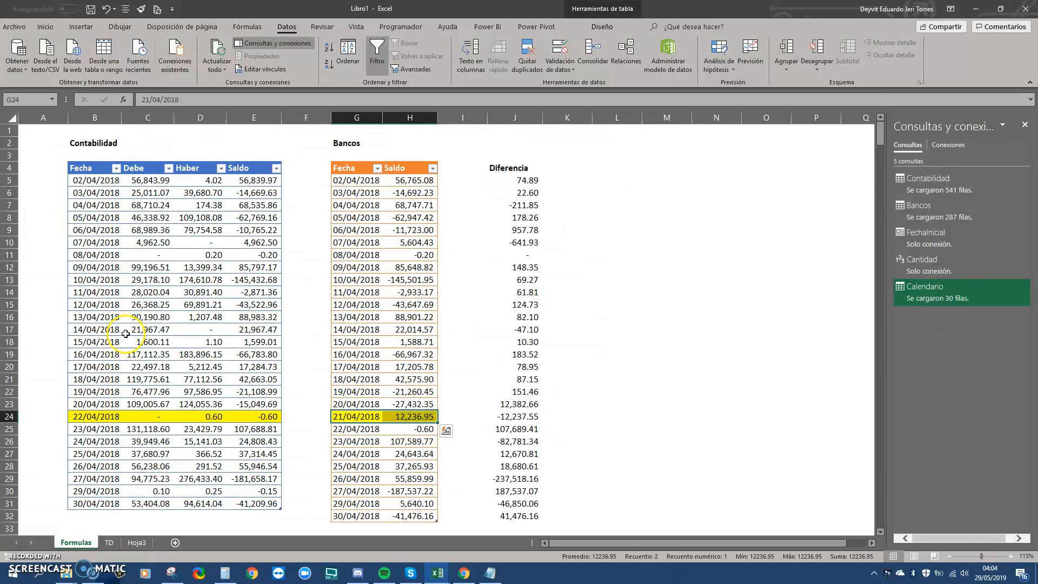
# Inspect the Saldo formula in E8 and the bank date in G8, then view the TD sheet
pyautogui.click(248, 219)
pyautogui.click(359, 219)
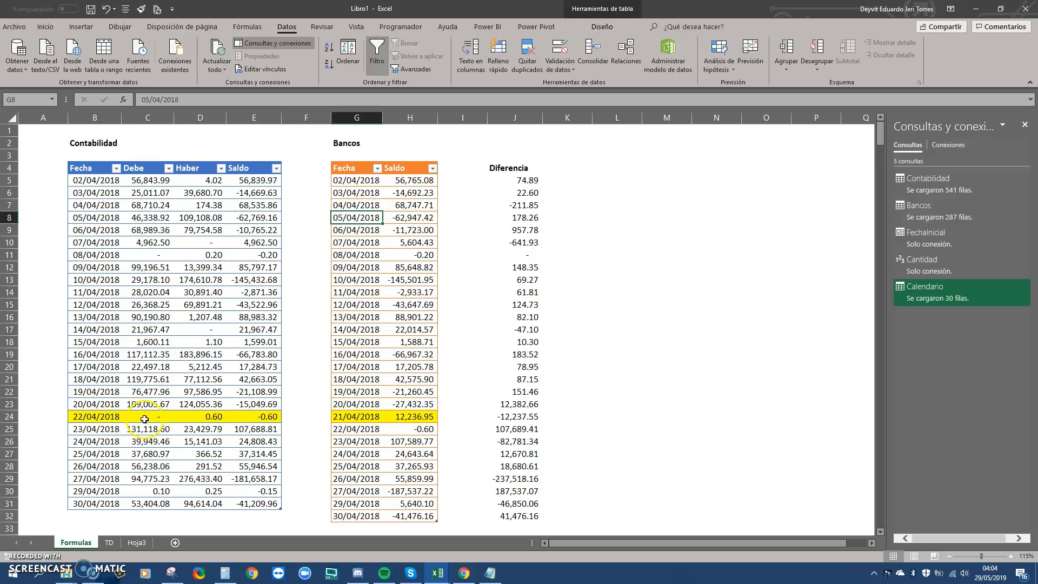
pyautogui.click(109, 543)
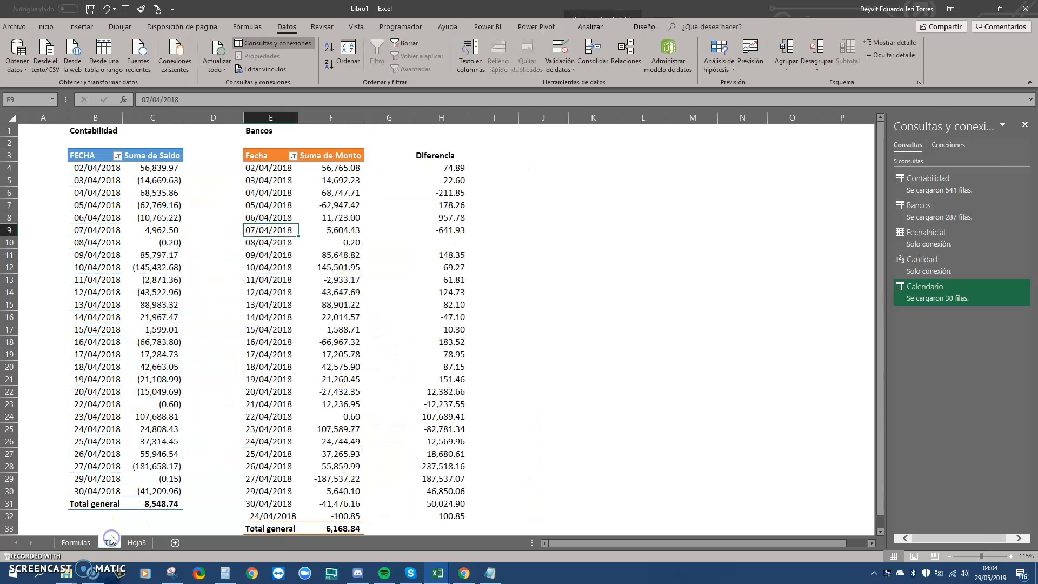
pyautogui.moveTo(171, 306)
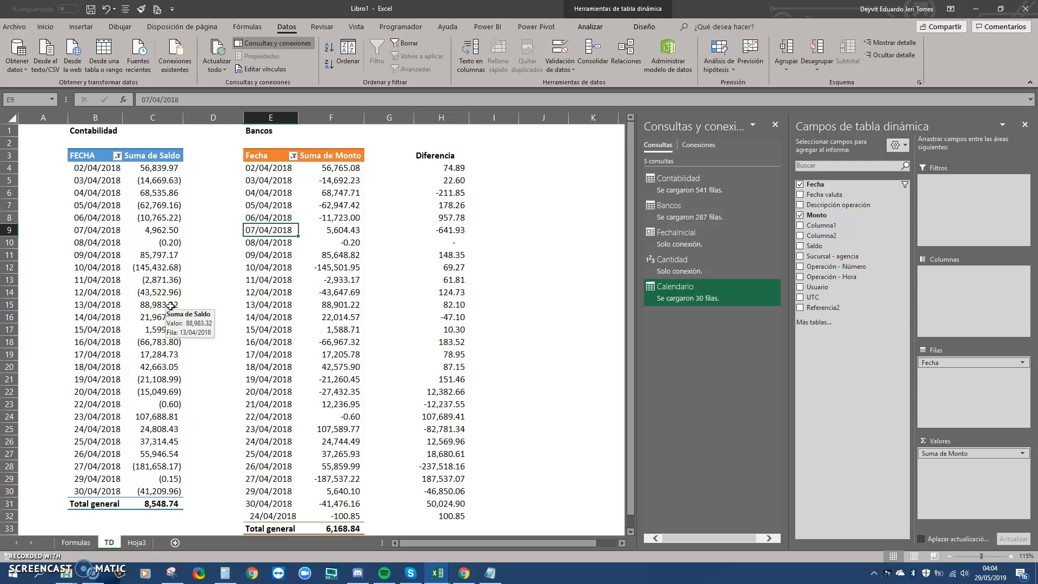
# On Hoja3, check the blank 21/04/2018 SaldoContable and the first SaldoBancario value in E5
pyautogui.click(139, 544)
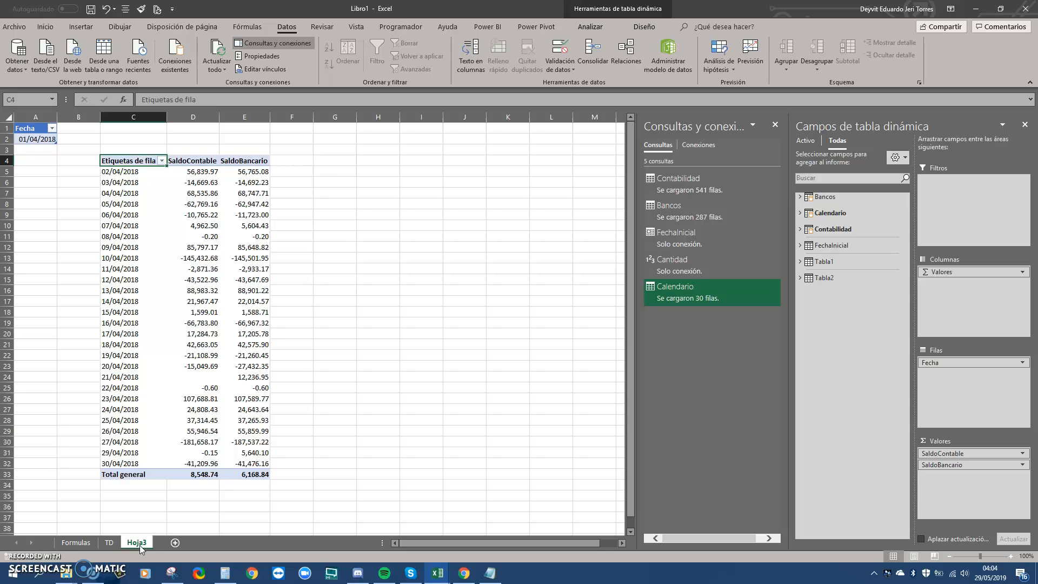
pyautogui.moveTo(125, 380); pyautogui.dragTo(214, 376)
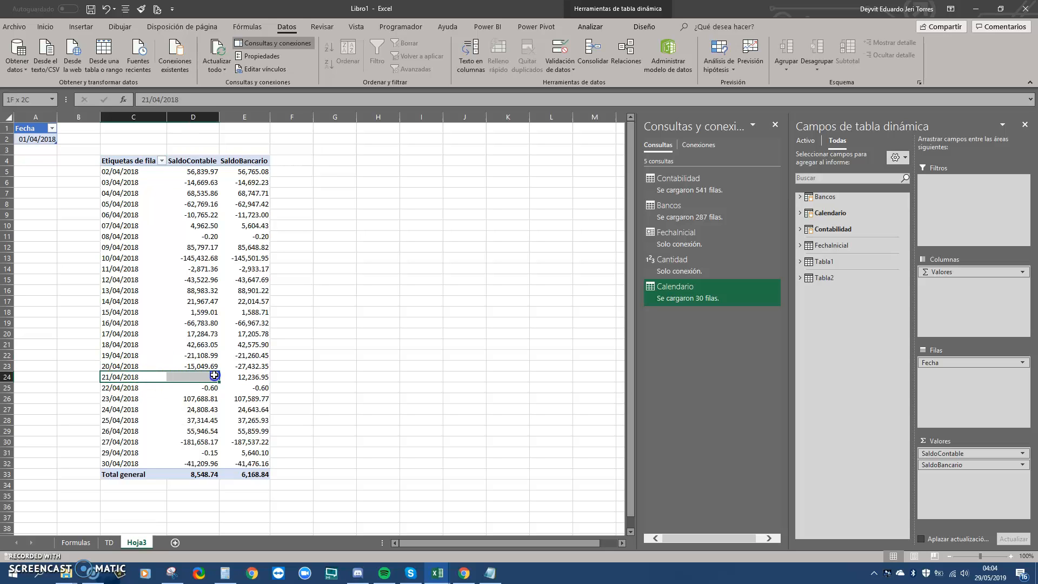
pyautogui.click(205, 377)
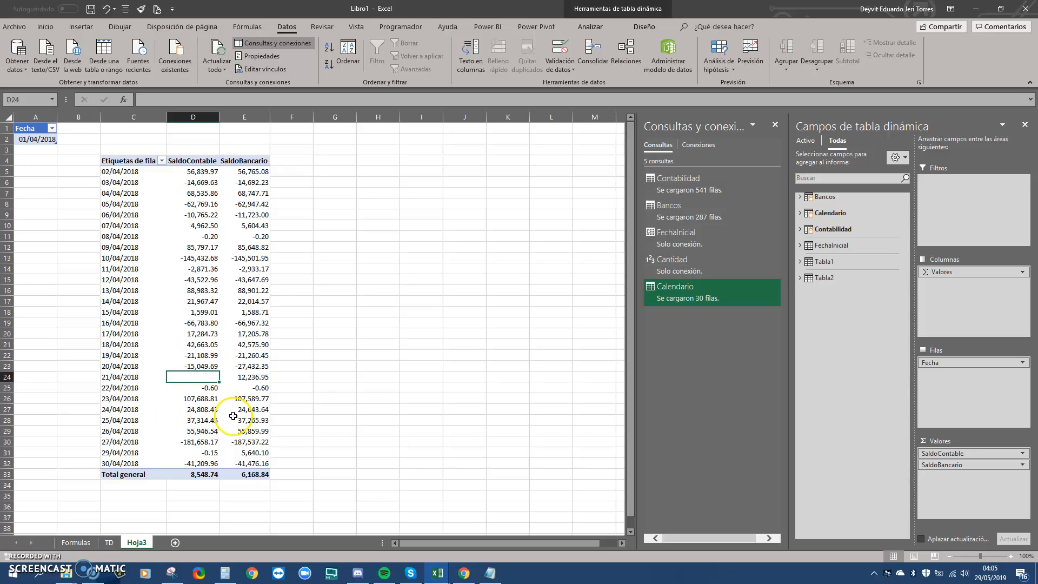
pyautogui.click(244, 173)
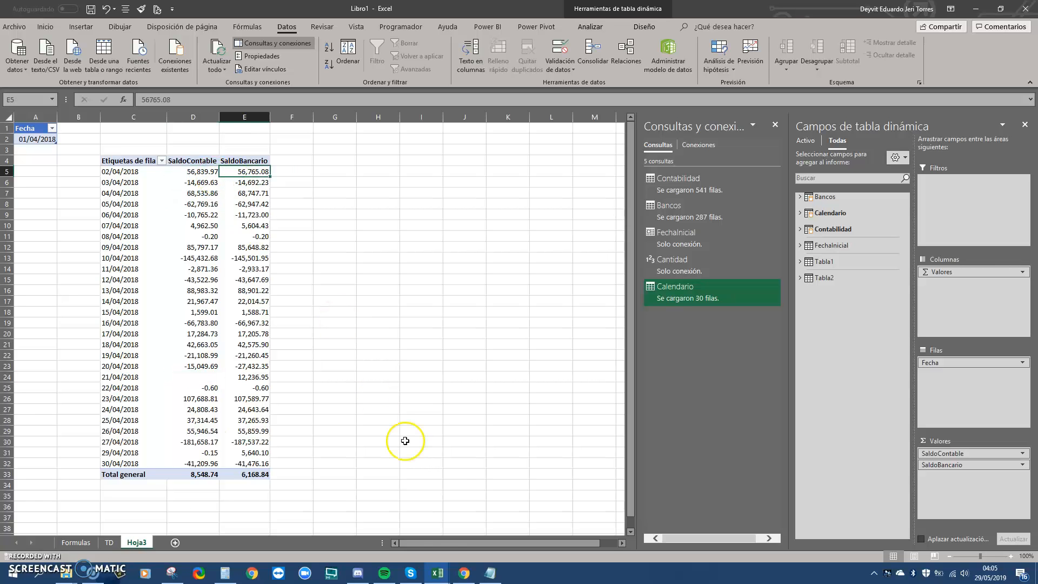
# Create the measure Diferencai:=[SaldoContable]-[SaldoBancario], formatted with thousands separators as 2,379.90
pyautogui.moveTo(435, 574)
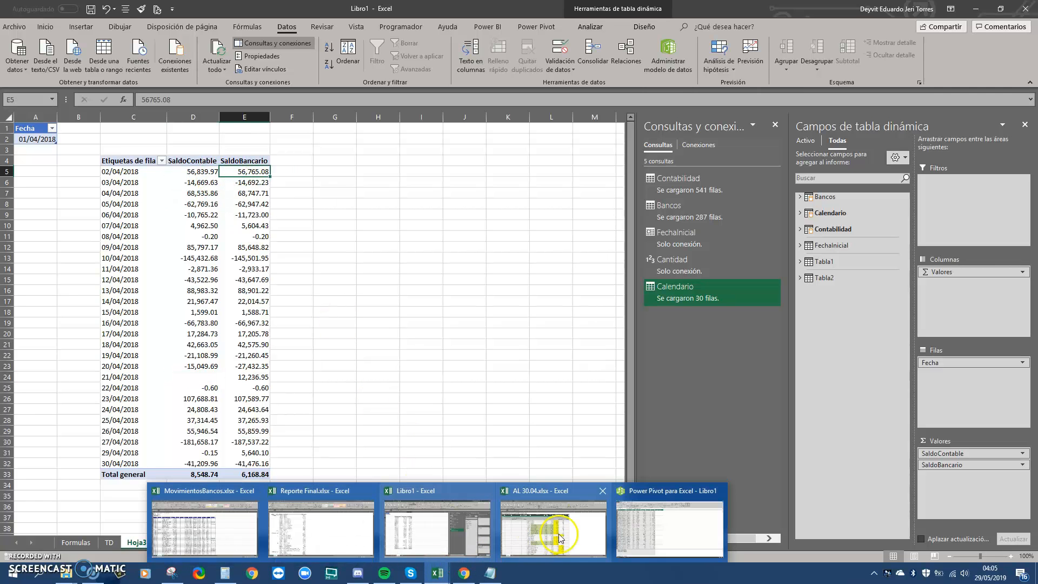
pyautogui.click(670, 528)
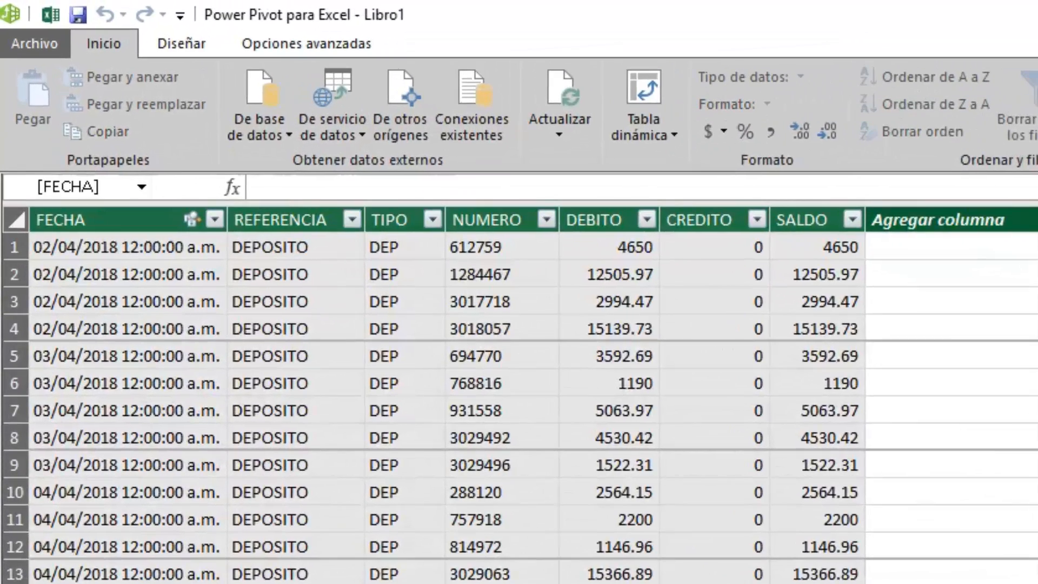
pyautogui.write('Diferencai')
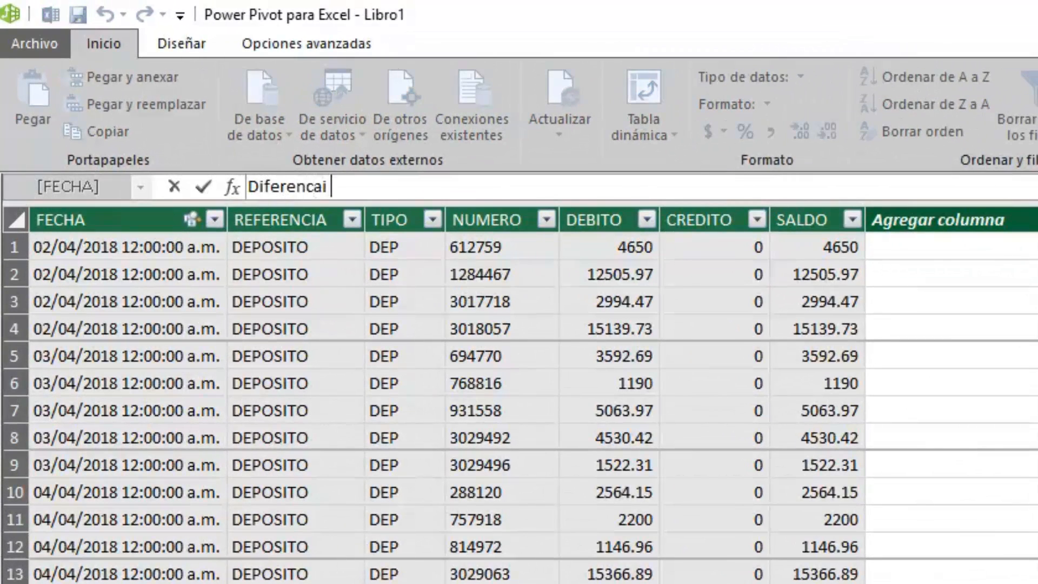
pyautogui.write(' := saldo')
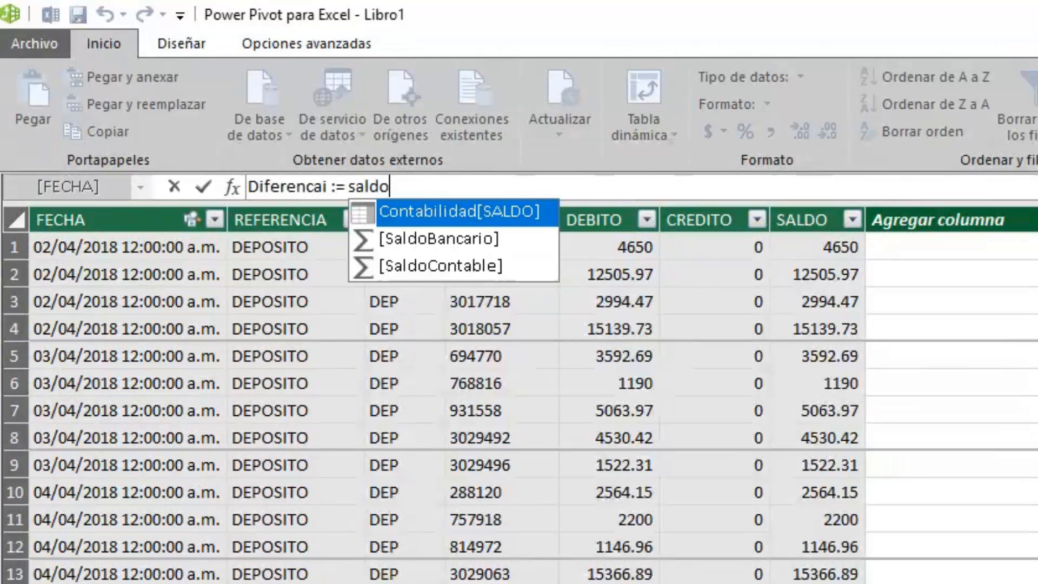
pyautogui.press('Down')
pyautogui.press('Down')
pyautogui.press('Tab')
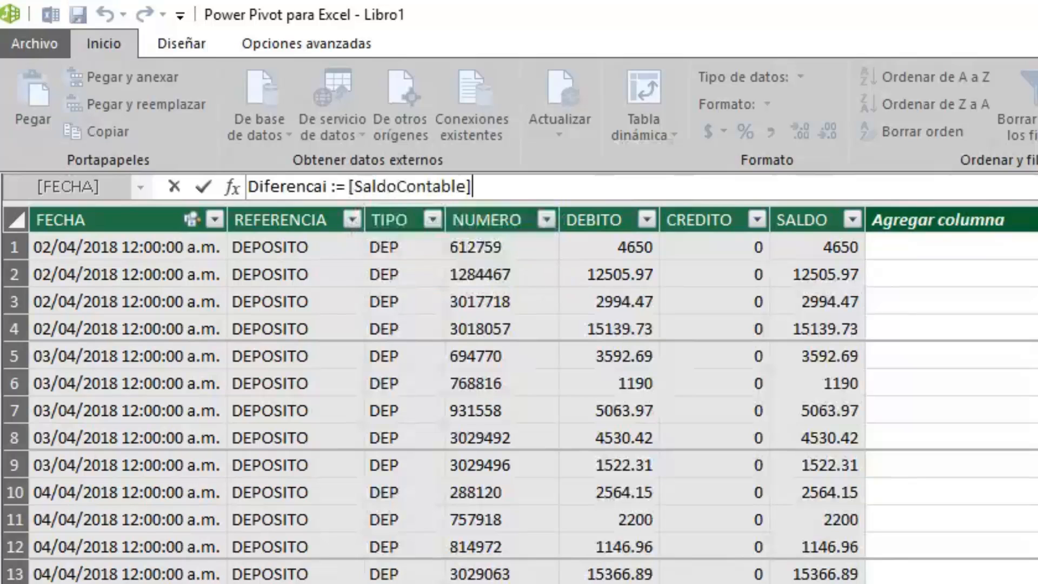
pyautogui.write('-')
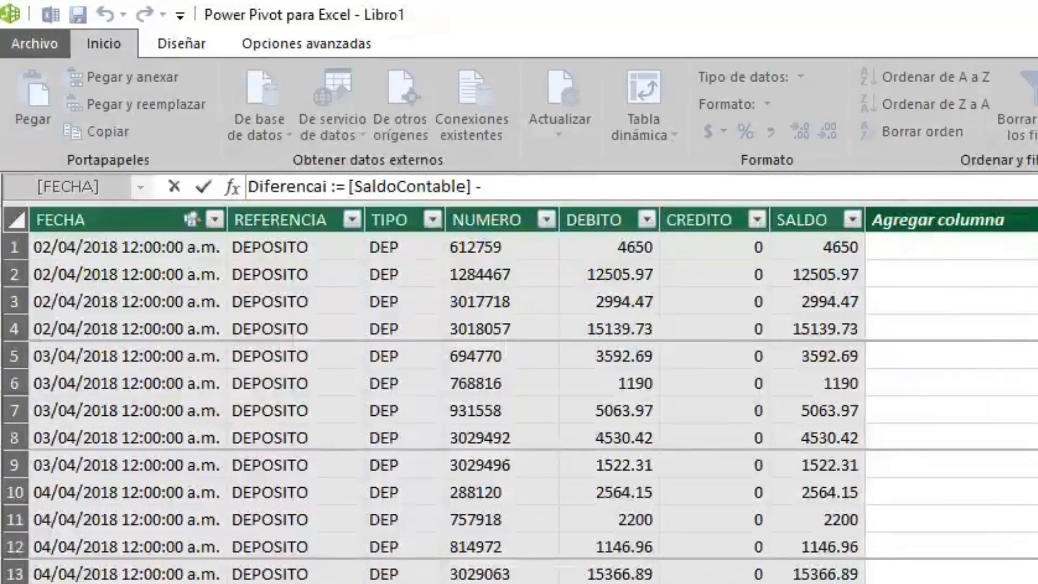
pyautogui.write(' saldo')
pyautogui.press('Down')
pyautogui.press('Tab')
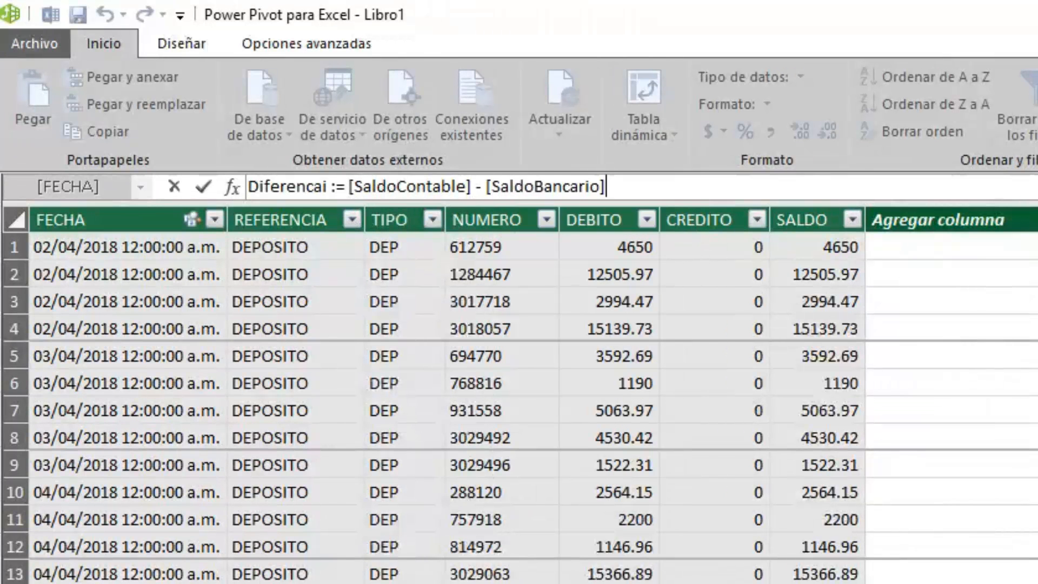
pyautogui.press('Return')
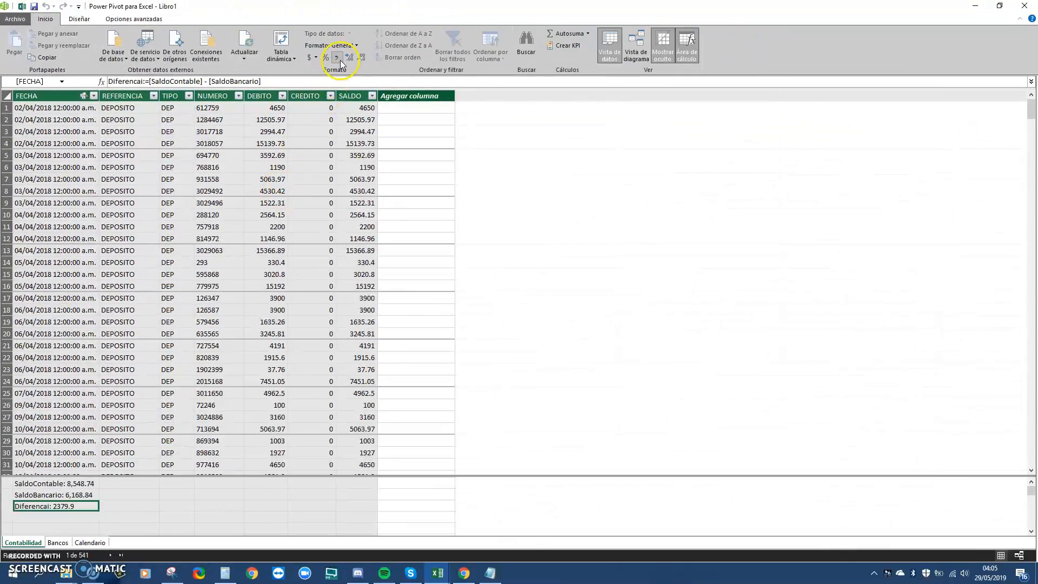
pyautogui.click(337, 58)
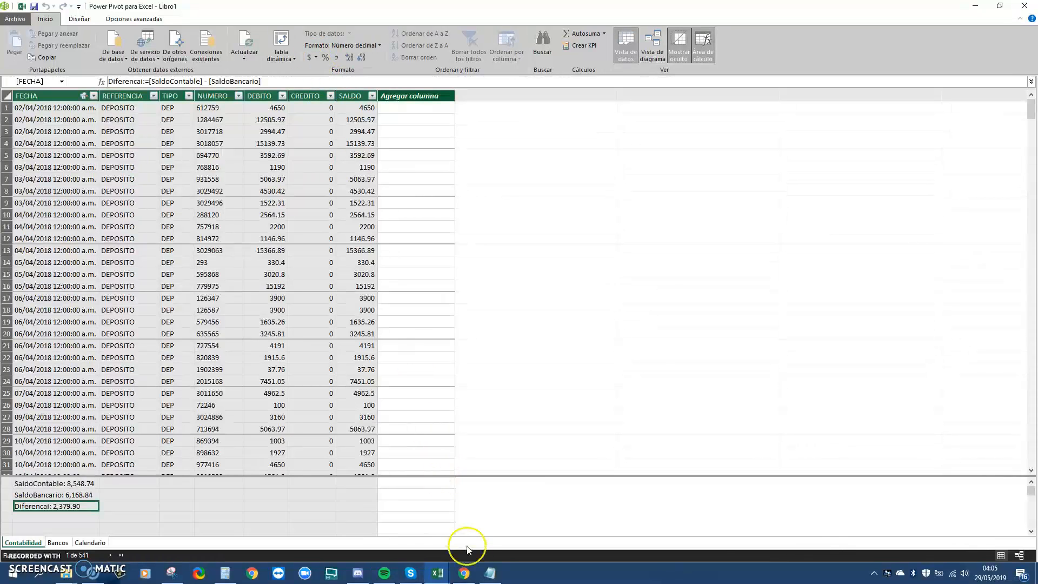
# Back in Libro1, expand the Contabilidad table in the PivotTable Fields list
pyautogui.click(440, 574)
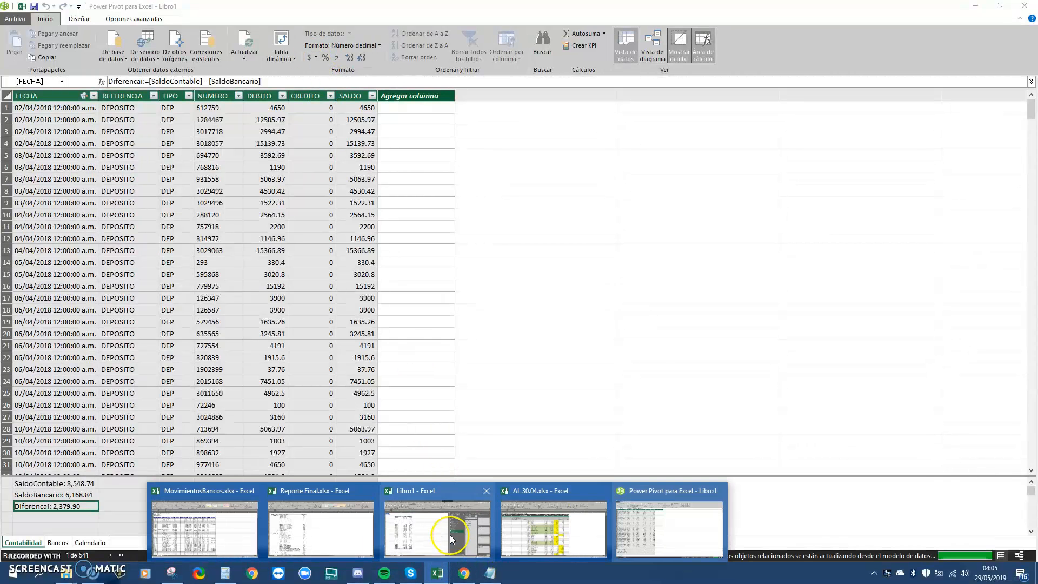
pyautogui.click(450, 531)
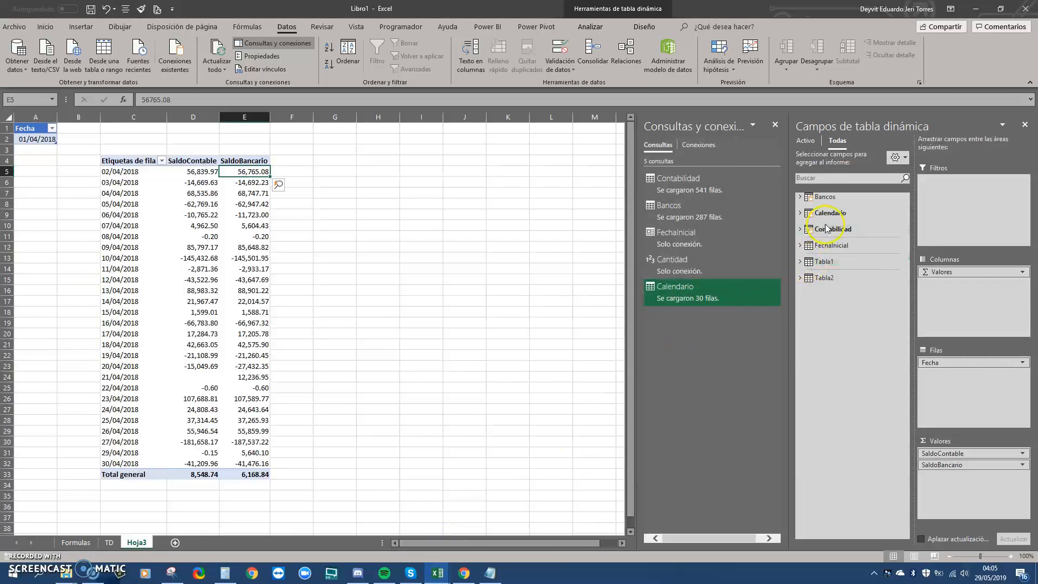
pyautogui.click(803, 230)
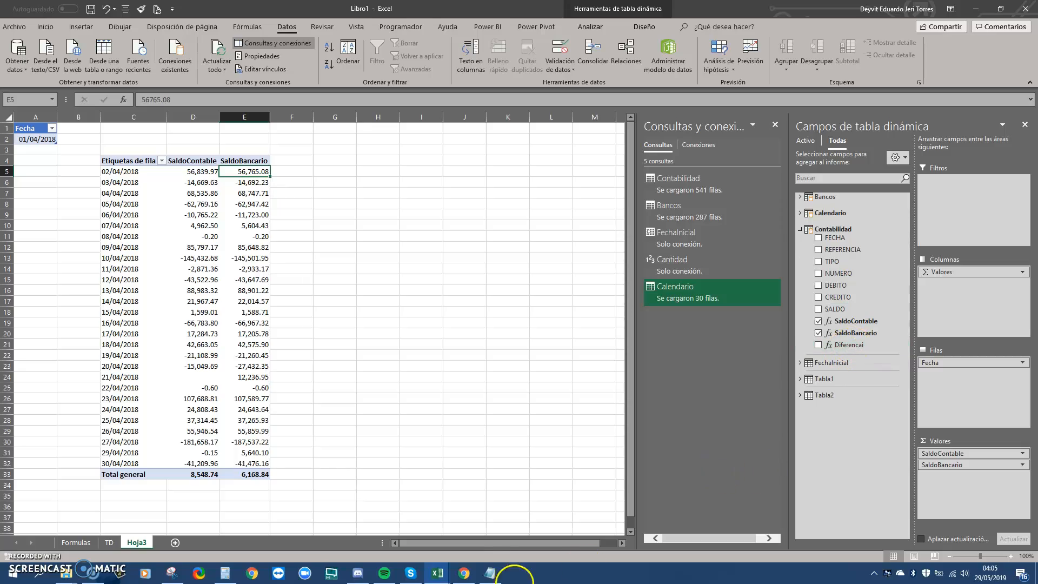
# In Power Pivot, rename the measure from Diferencai to Diferencia, then return to Excel
pyautogui.moveTo(434, 579)
pyautogui.click(669, 524)
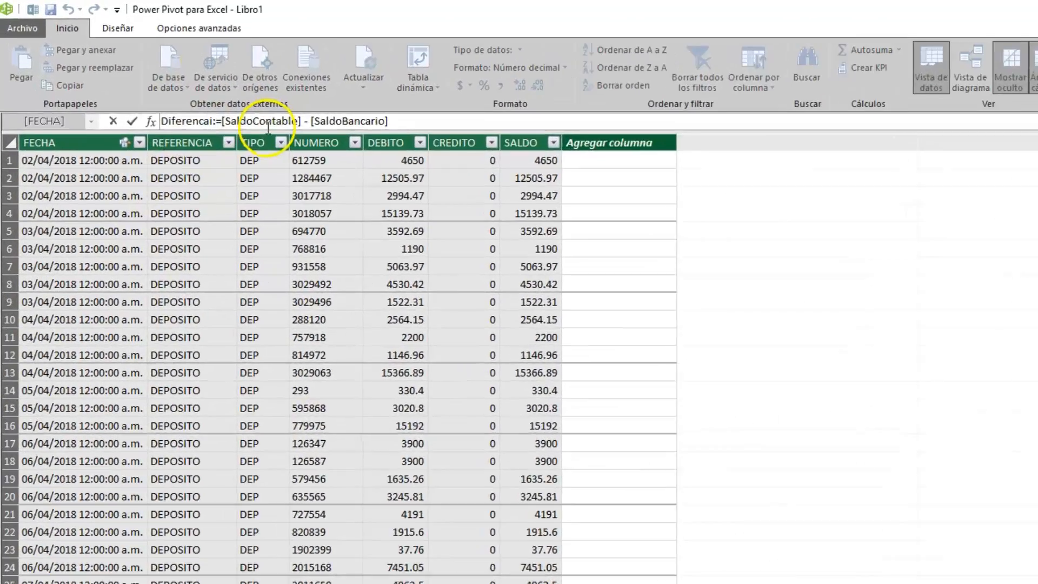
pyautogui.press('BackSpace')
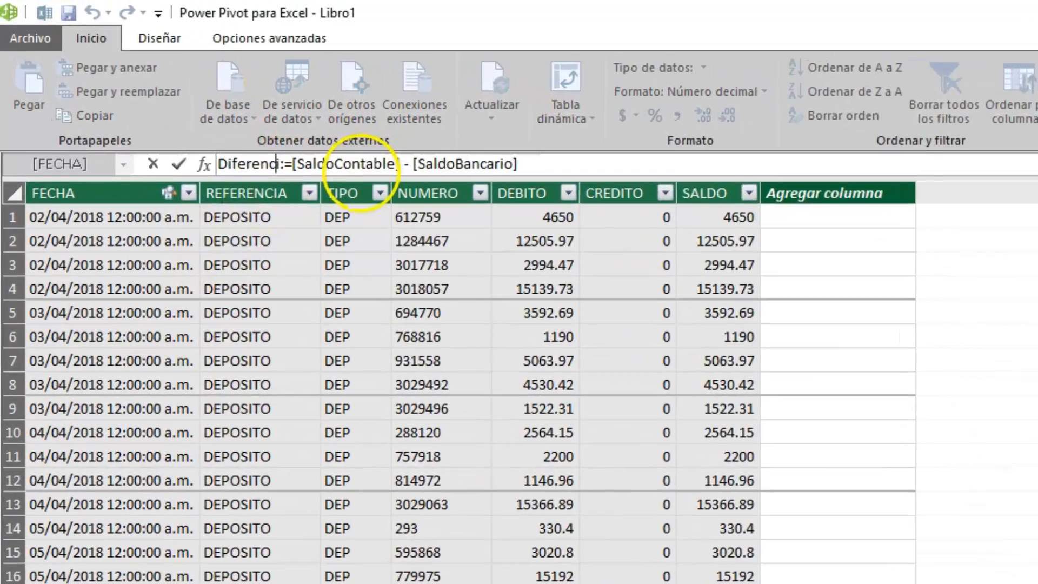
pyautogui.press('Right')
pyautogui.write('a')
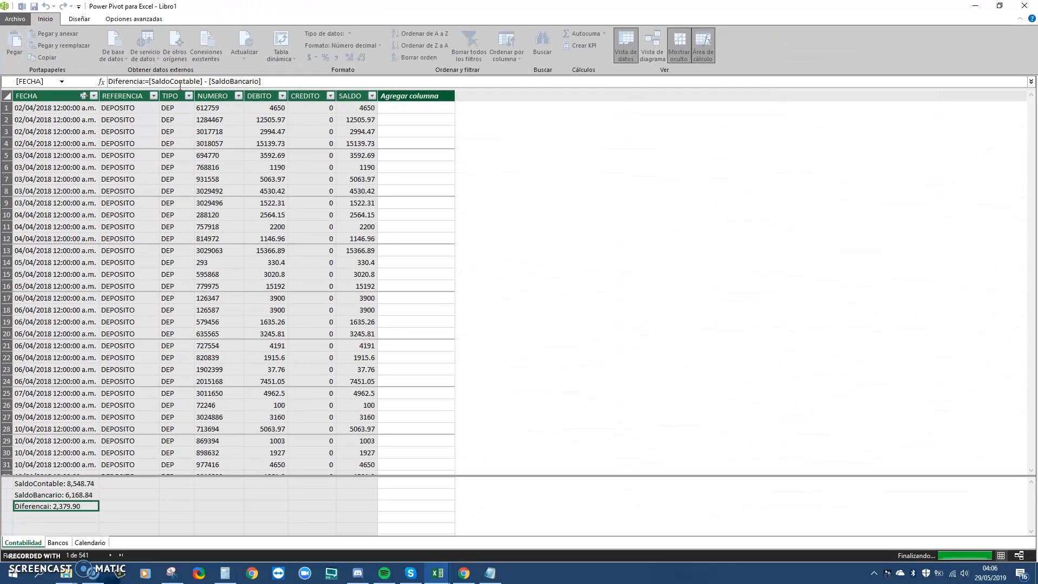
pyautogui.press('Return')
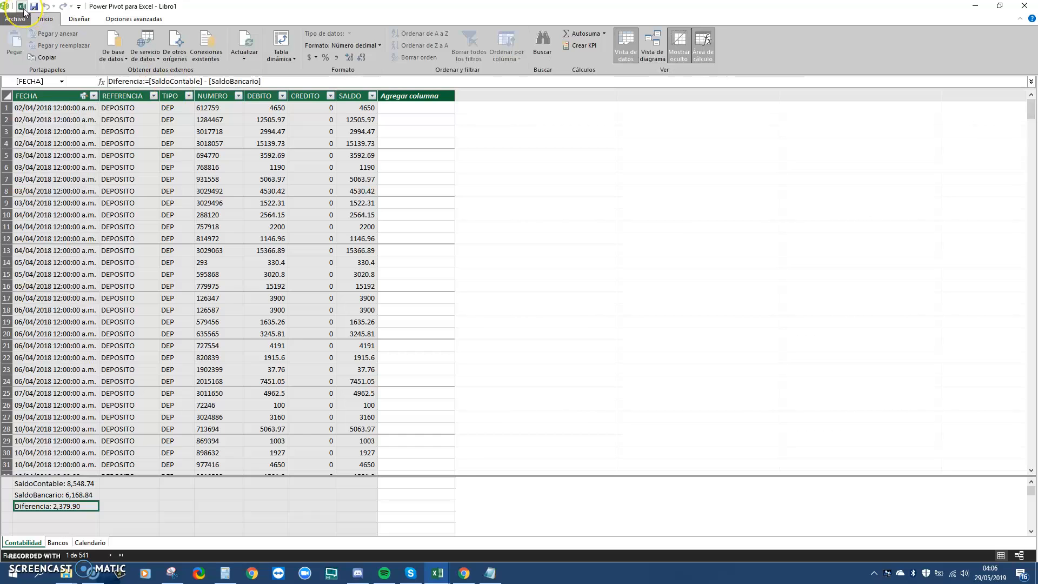
pyautogui.click(24, 10)
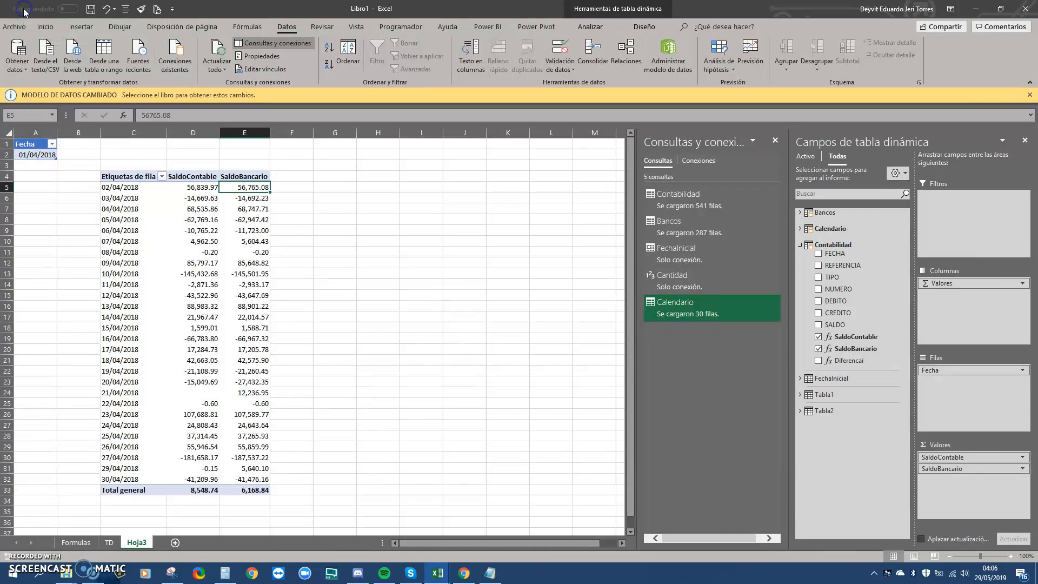
pyautogui.click(655, 298)
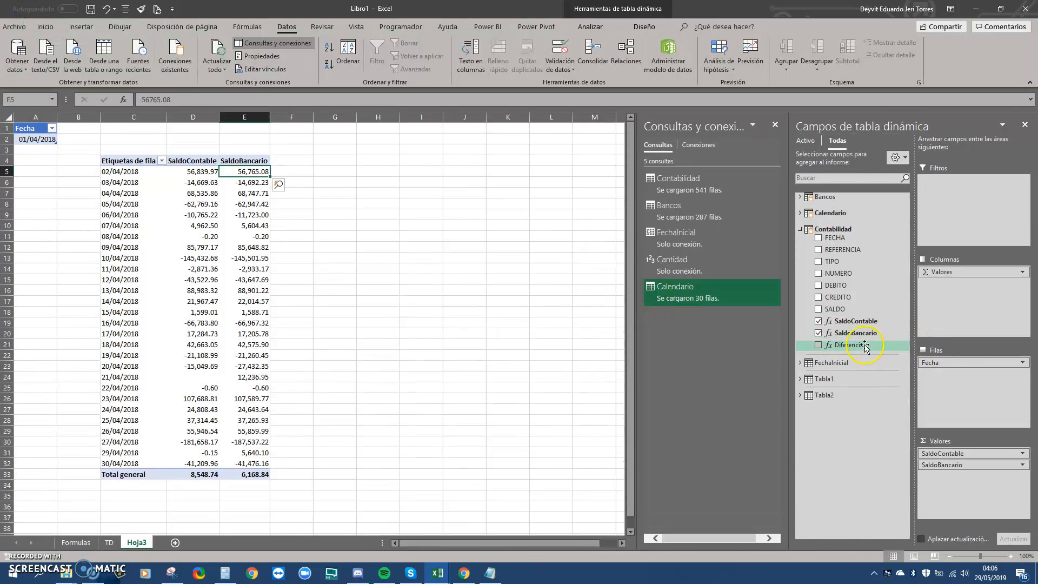
pyautogui.moveTo(857, 345); pyautogui.dragTo(961, 487)
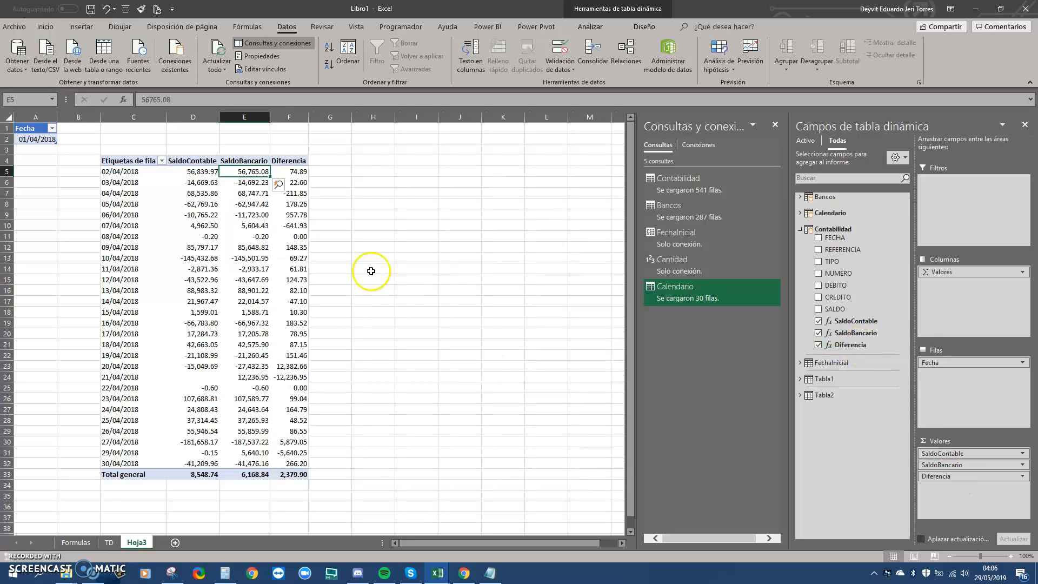
pyautogui.click(373, 280)
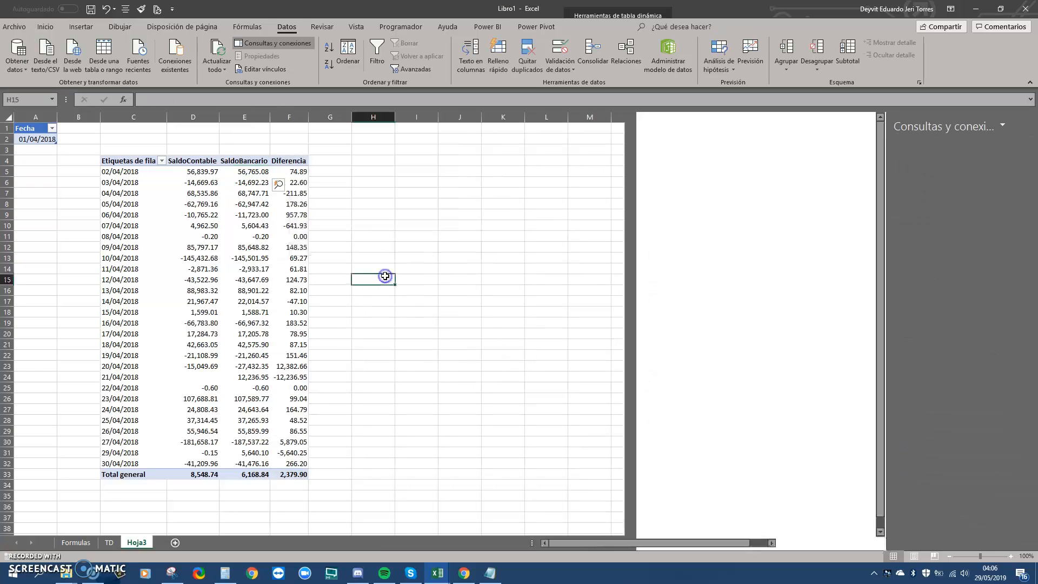
pyautogui.moveTo(281, 369); pyautogui.dragTo(281, 379)
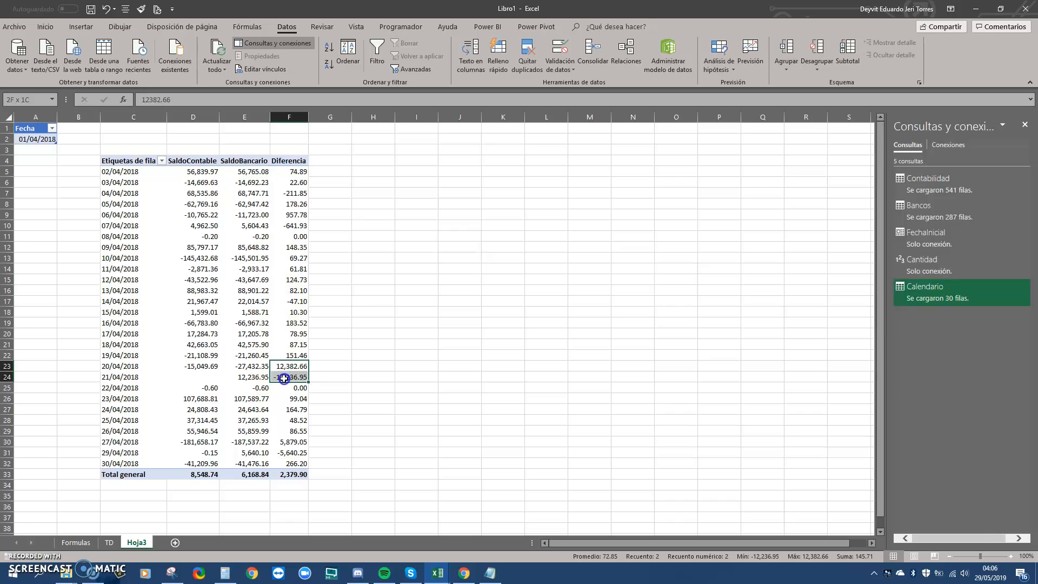
pyautogui.moveTo(128, 371); pyautogui.dragTo(282, 365)
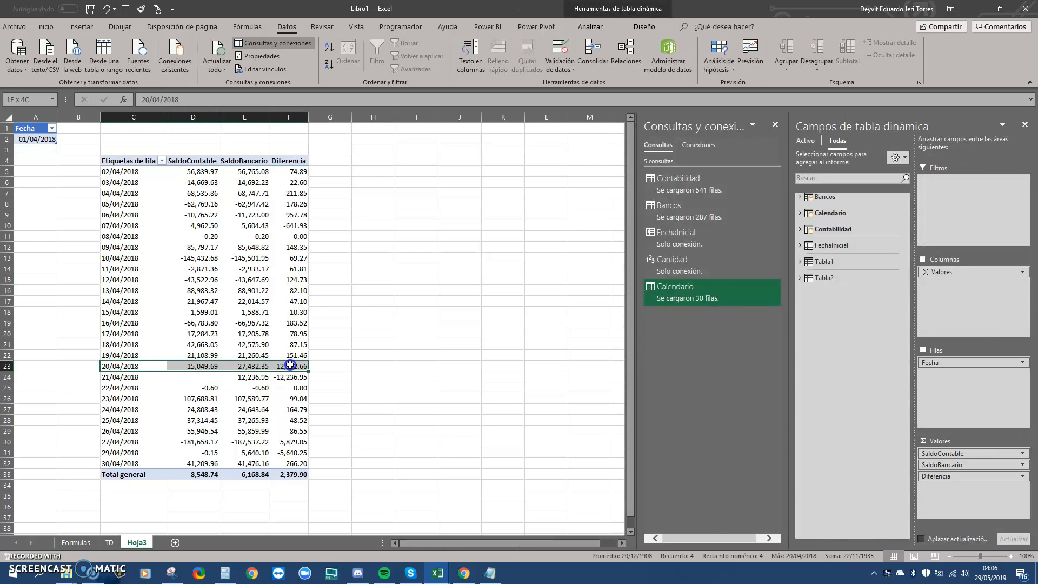
pyautogui.click(290, 366)
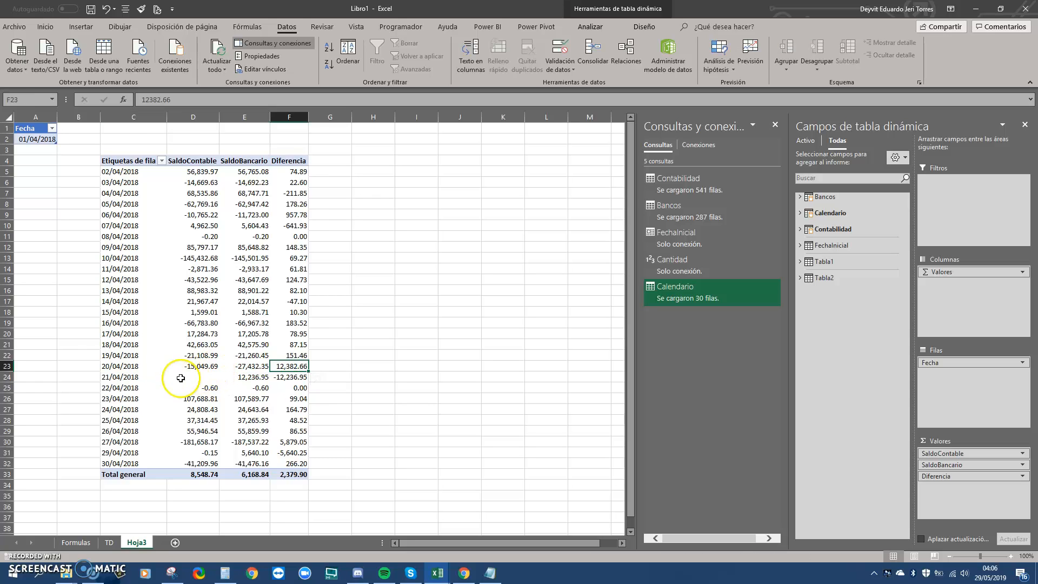
pyautogui.moveTo(132, 377); pyautogui.dragTo(246, 380)
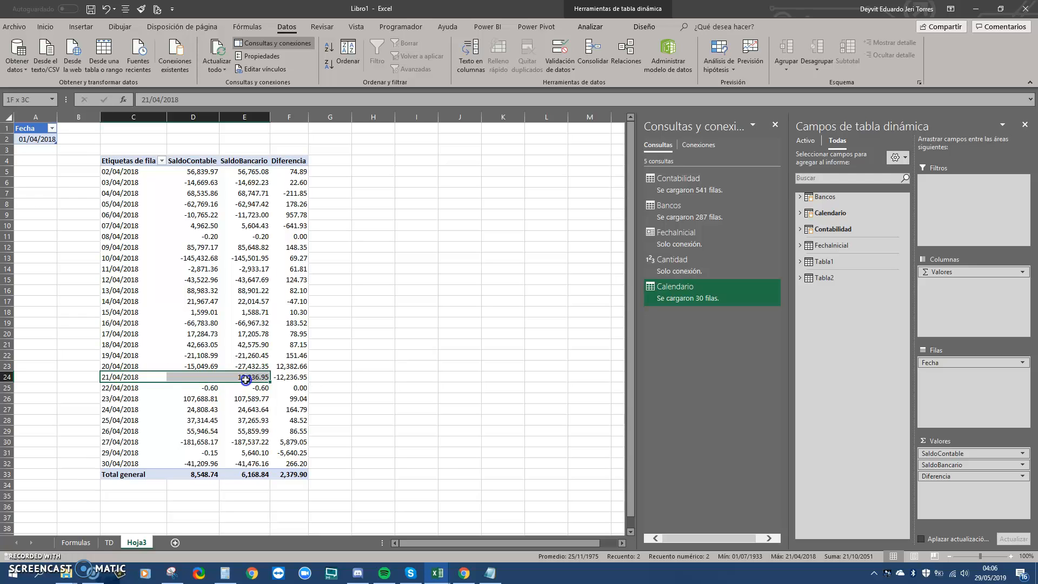
pyautogui.moveTo(282, 366); pyautogui.dragTo(287, 377)
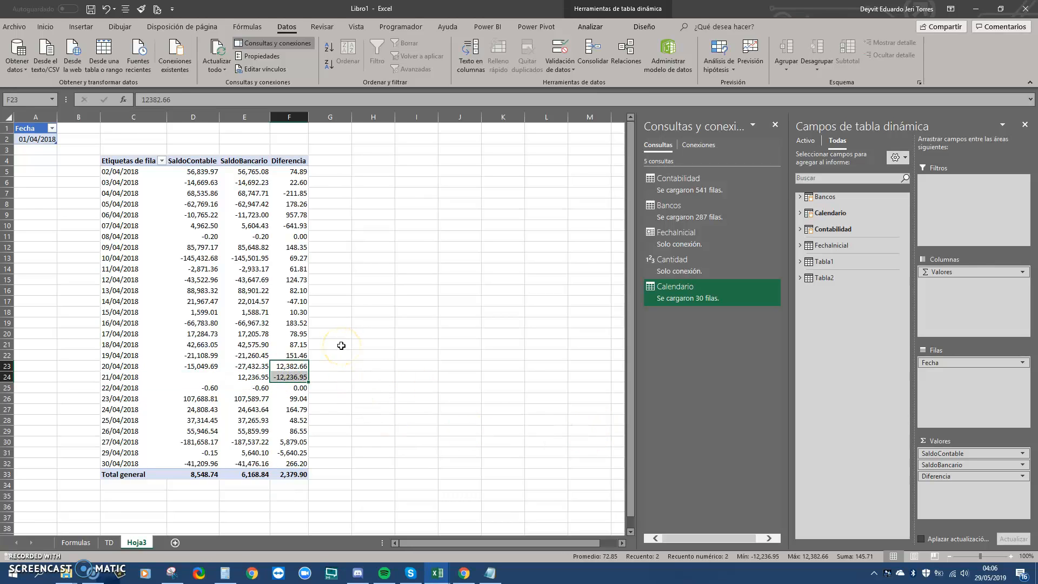
pyautogui.click(273, 313)
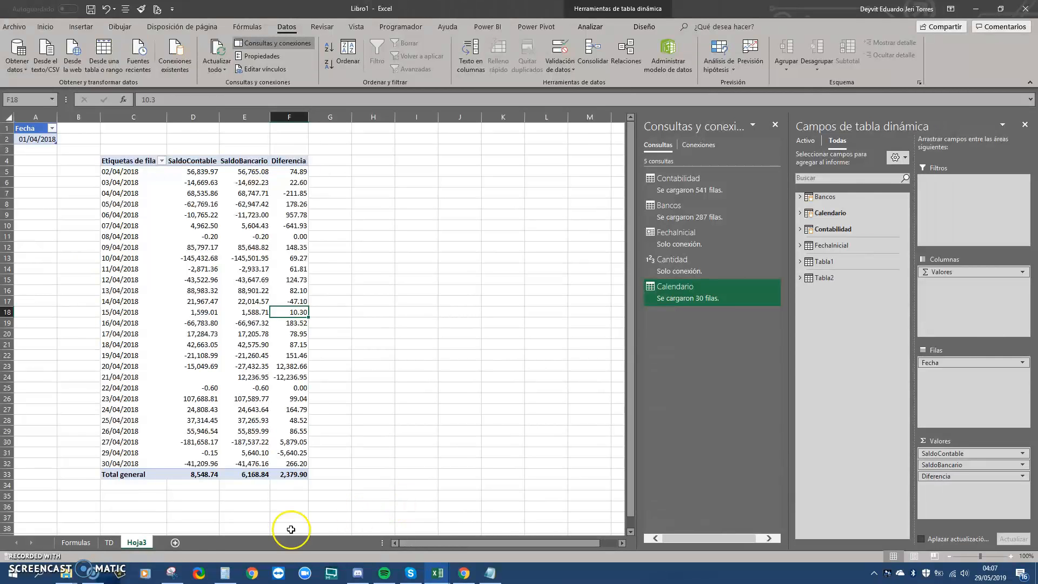
pyautogui.click(73, 575)
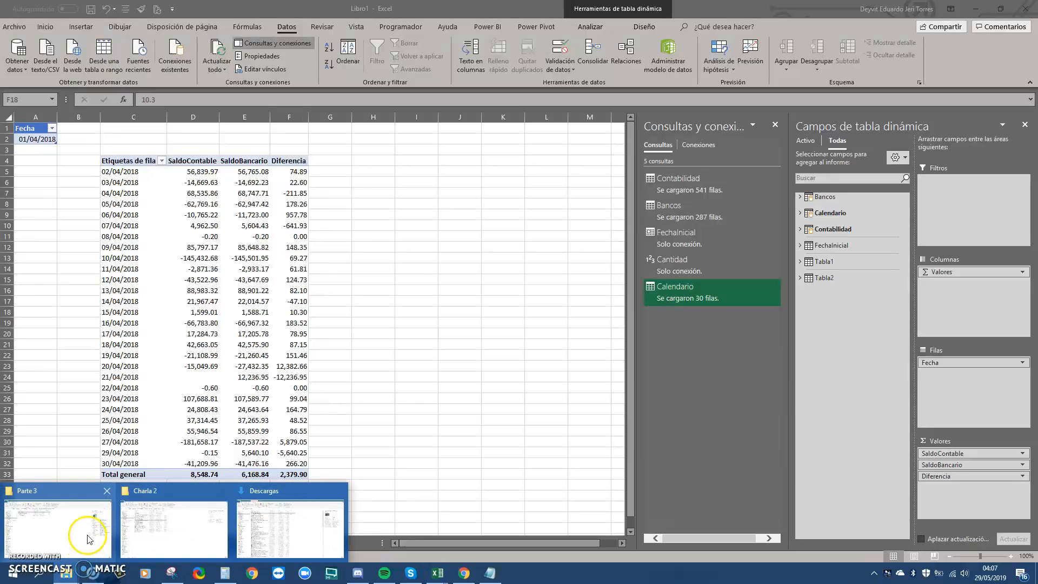
# Bring up the Parte 3 folder, then switch to the AL 30.04.xlsx workbook
pyautogui.moveTo(170, 524)
pyautogui.click(103, 522)
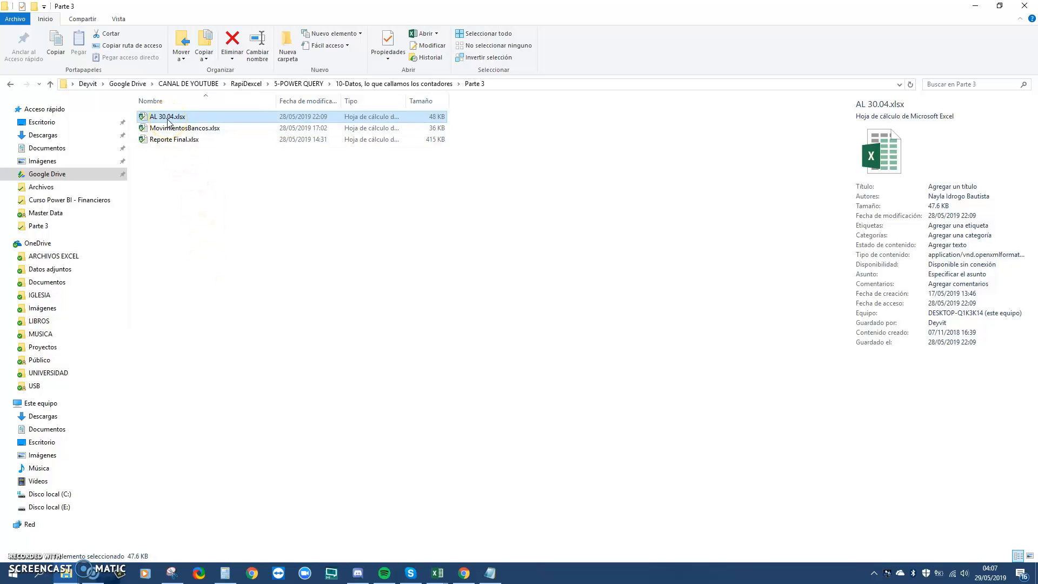
pyautogui.click(438, 572)
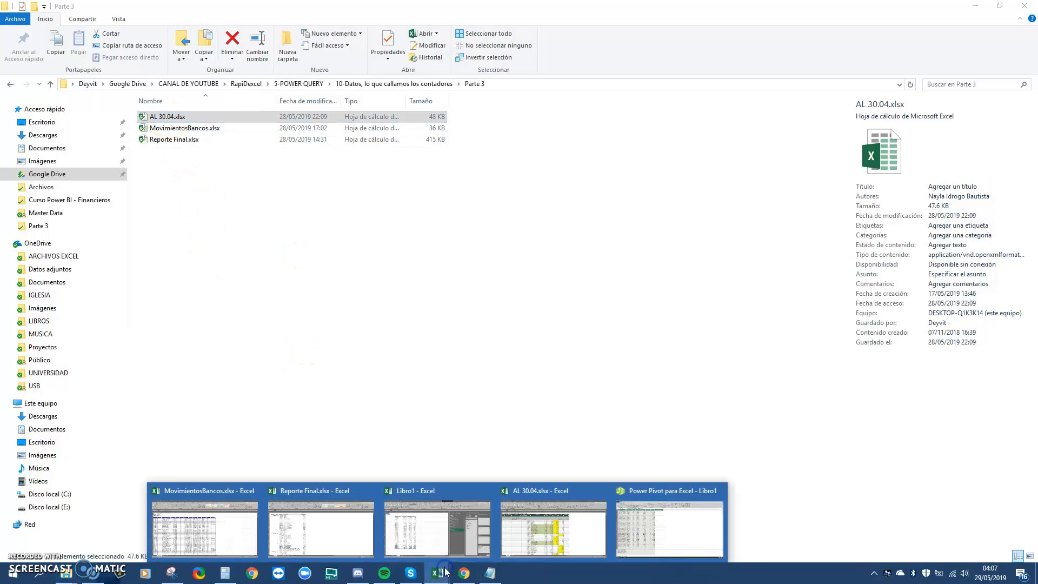
pyautogui.click(551, 527)
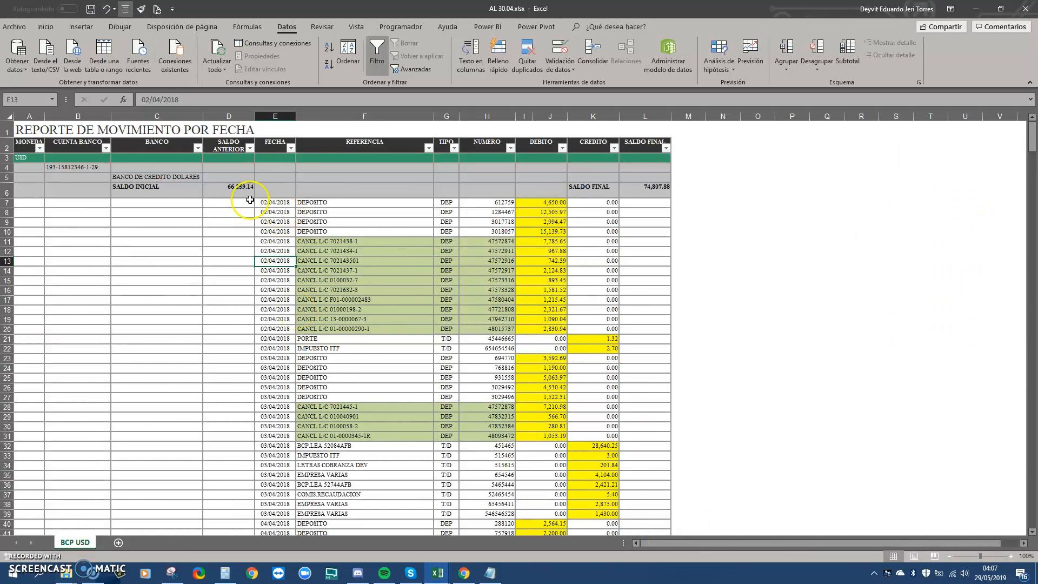
# Review the AL 30.04.xlsx report and MovimientosBancos.xlsx, then return to Libro1's Hoja3 pivot
pyautogui.click(34, 130)
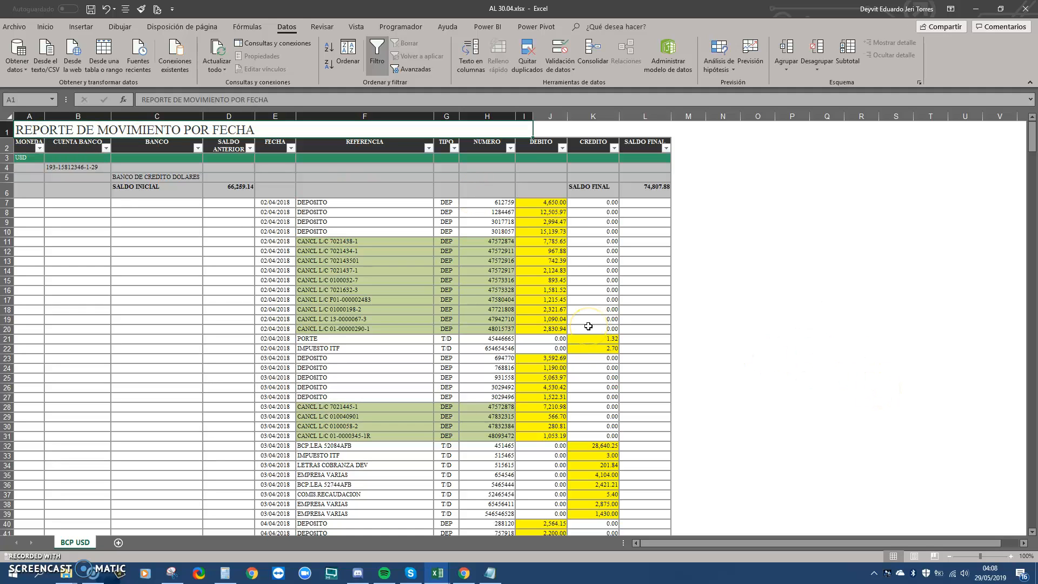
pyautogui.click(439, 573)
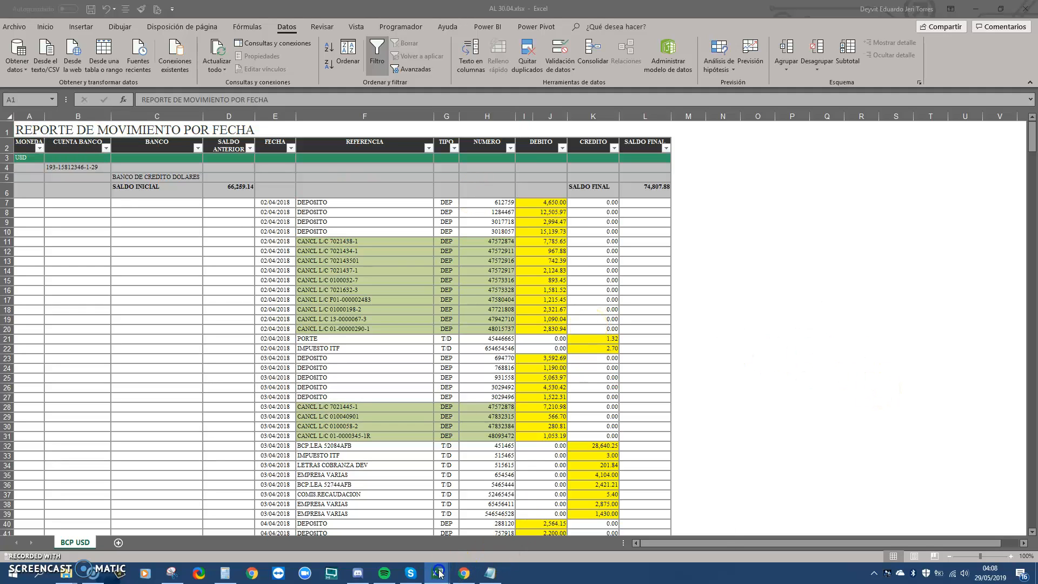
pyautogui.click(229, 533)
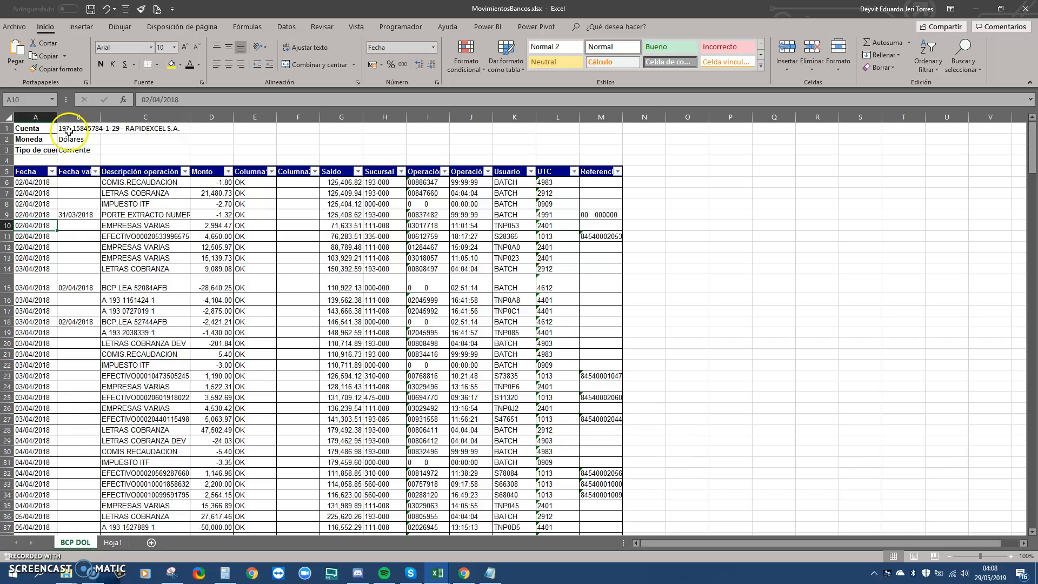
pyautogui.click(444, 572)
pyautogui.click(440, 554)
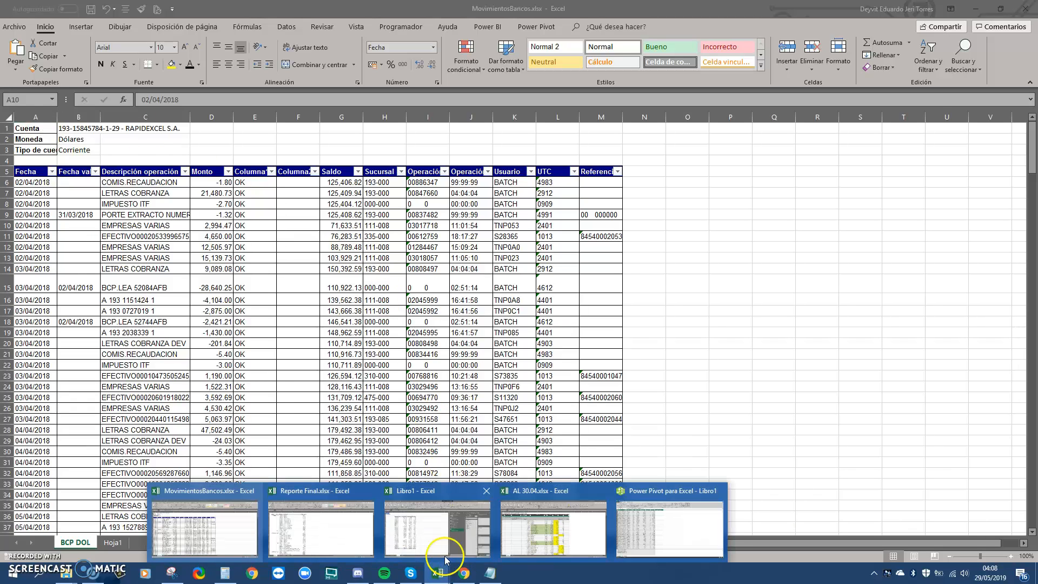
pyautogui.click(46, 139)
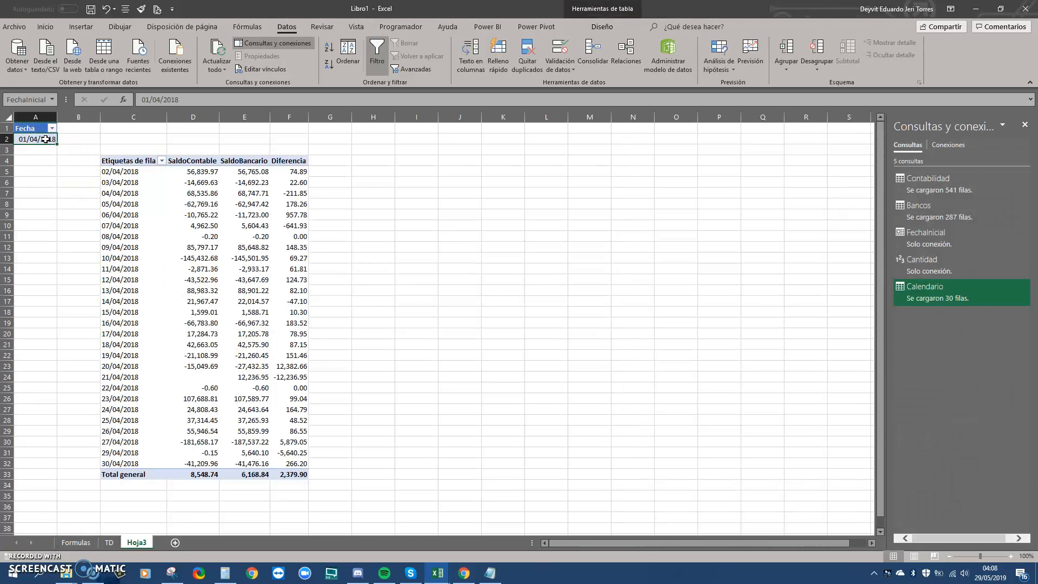
# Refresh the Libro1 pivot table, then switch to Reporte Final.xlsx's Análisis sheet
pyautogui.click(260, 270)
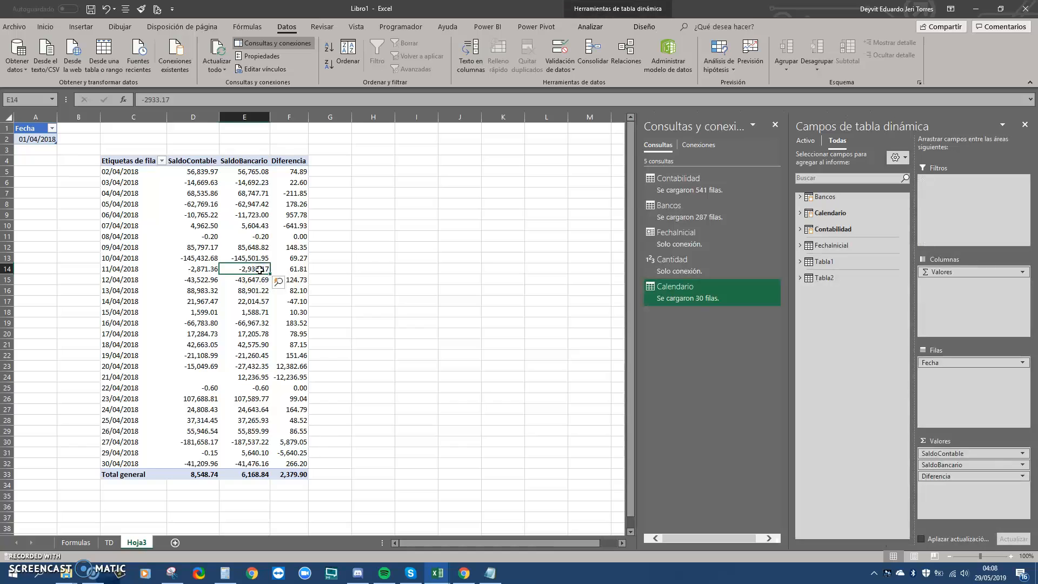
pyautogui.rightClick(260, 270)
pyautogui.click(305, 319)
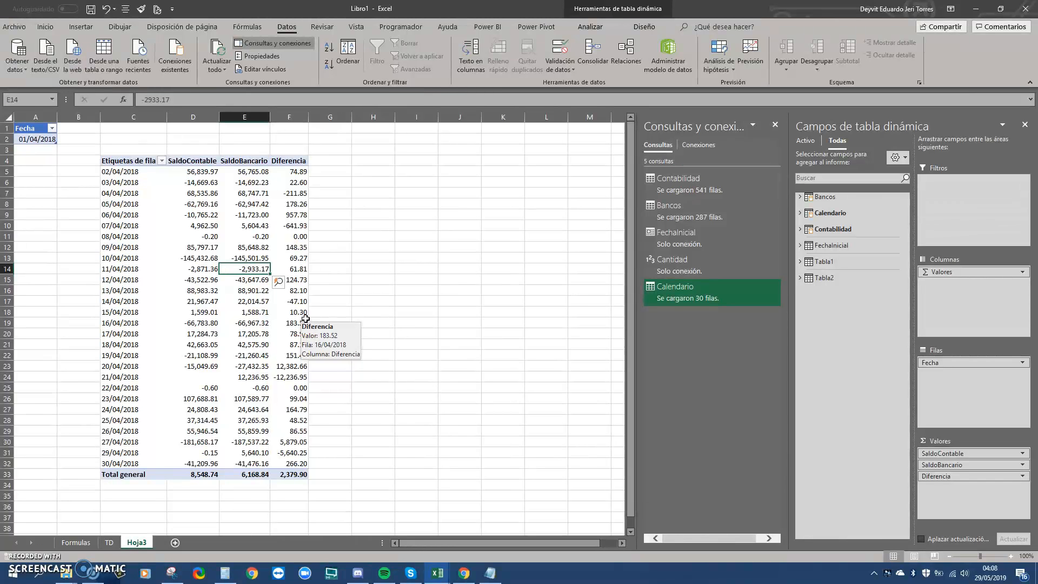
pyautogui.hotkey('alt', 'Tab')
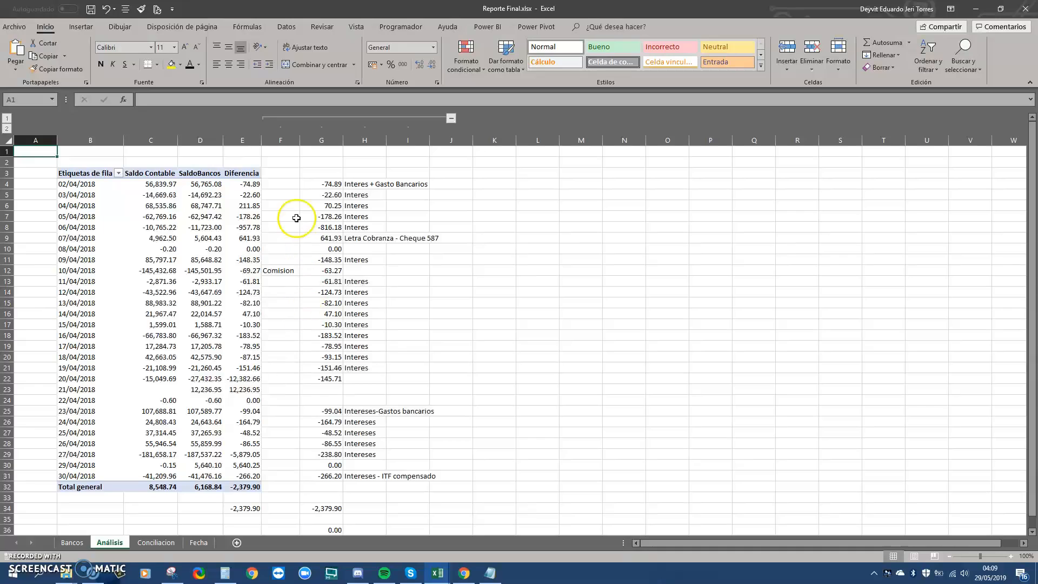
pyautogui.click(252, 185)
pyautogui.moveTo(325, 184); pyautogui.dragTo(363, 188)
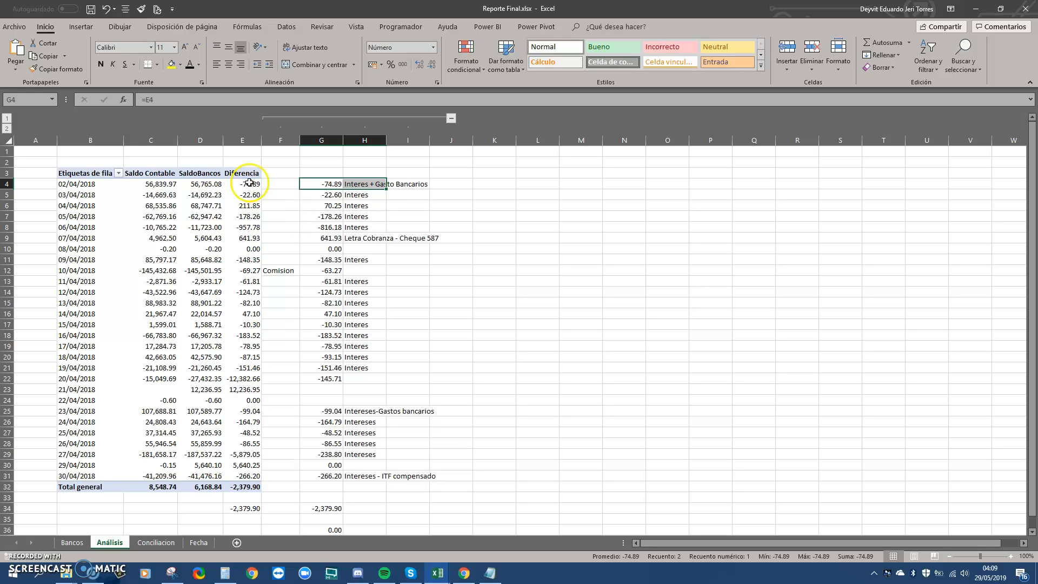
pyautogui.click(334, 270)
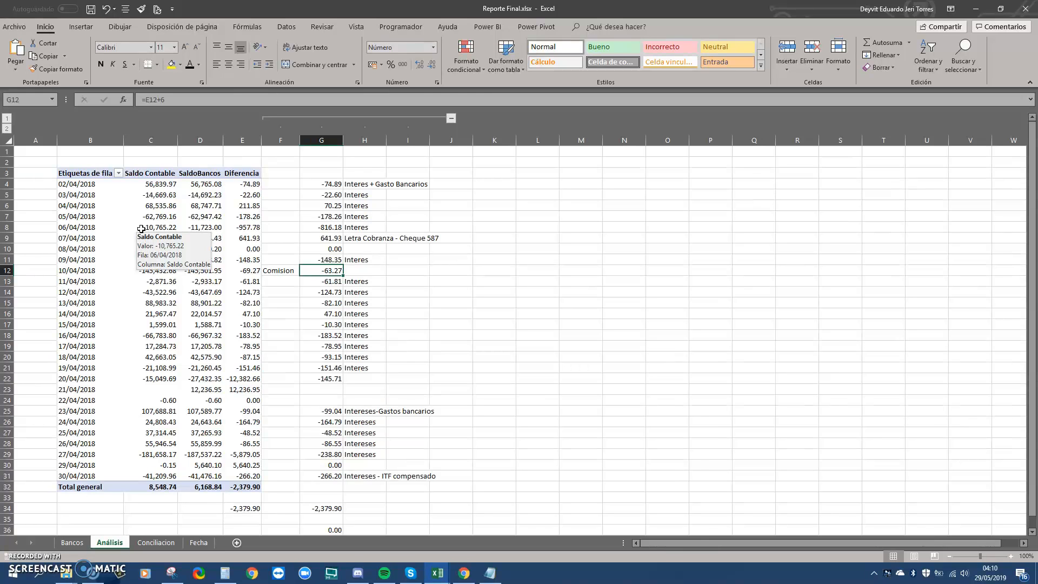
pyautogui.click(108, 185)
pyautogui.click(169, 248)
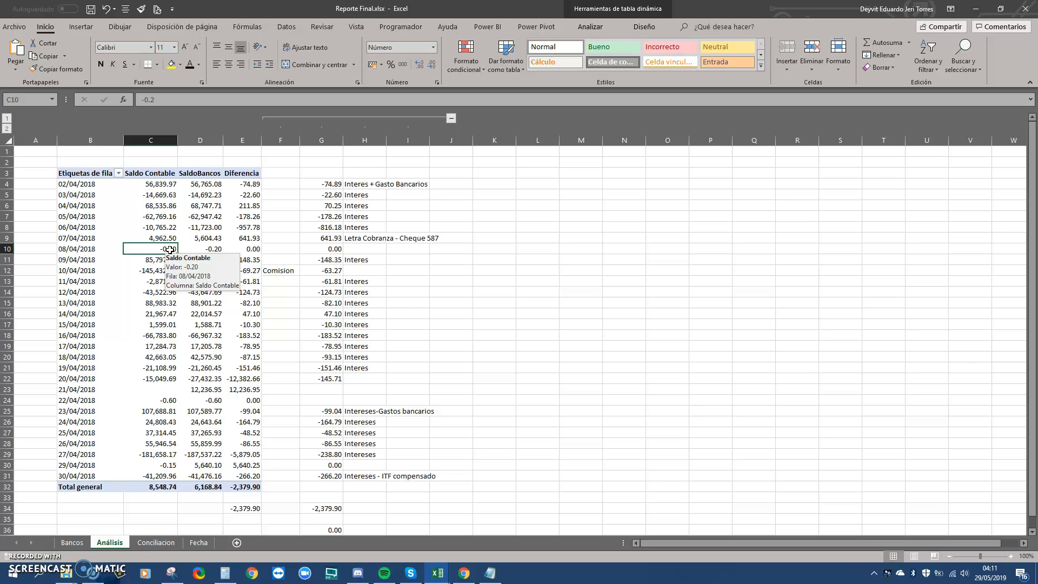
# Check Libro1's FechaInicial and the 06/04/2018 SaldoContable, then switch to Conciliacion Bancaria Interbank.xlsx
pyautogui.hotkey('alt', 'Tab')
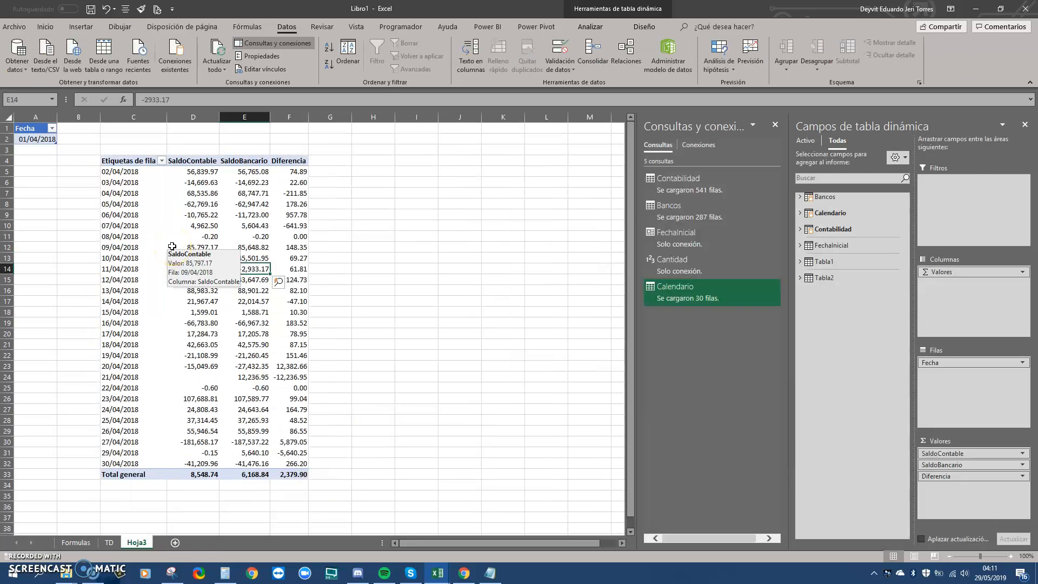
pyautogui.click(46, 139)
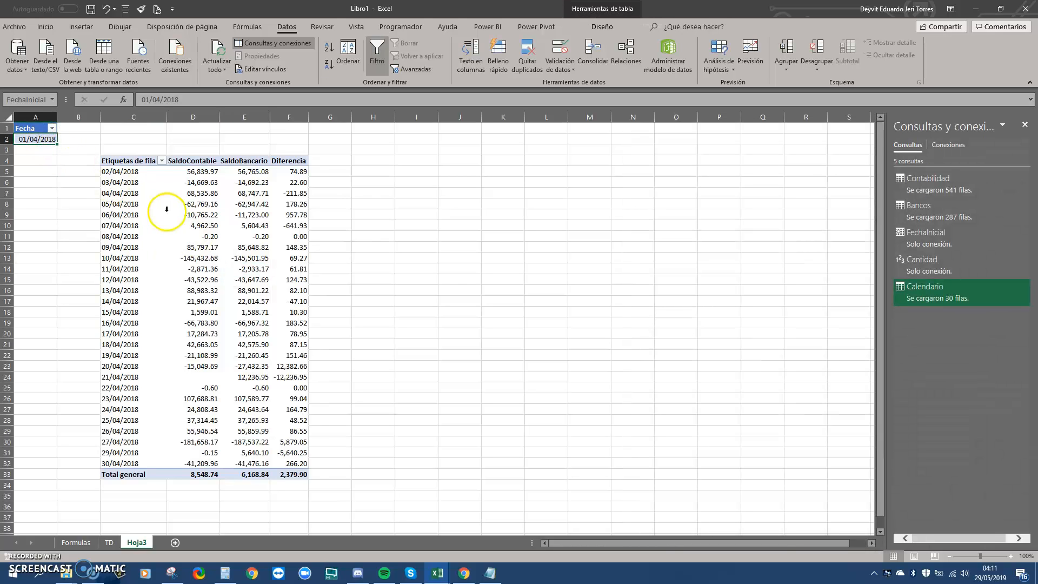
pyautogui.click(199, 213)
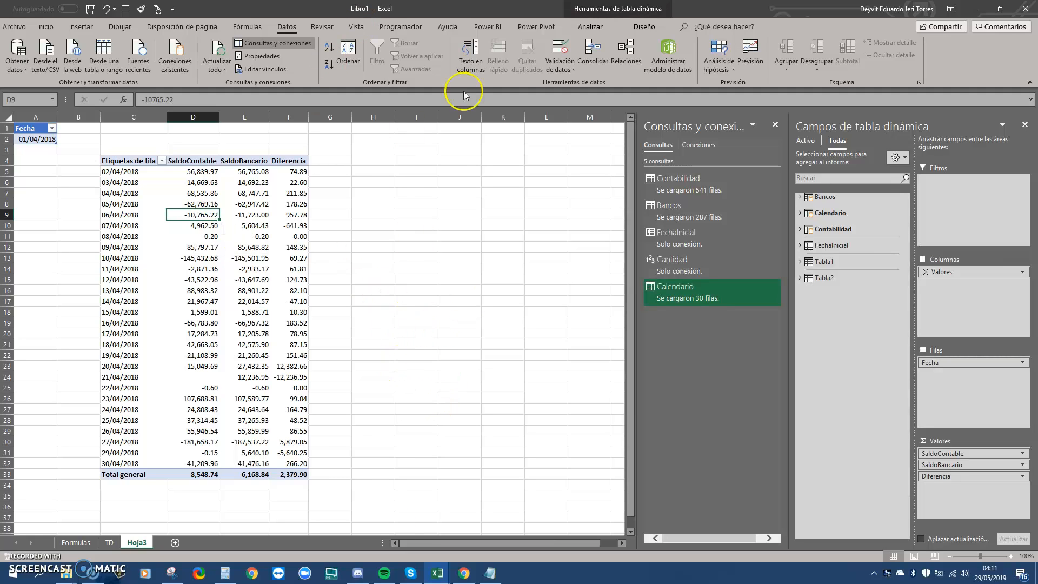
pyautogui.moveTo(440, 578)
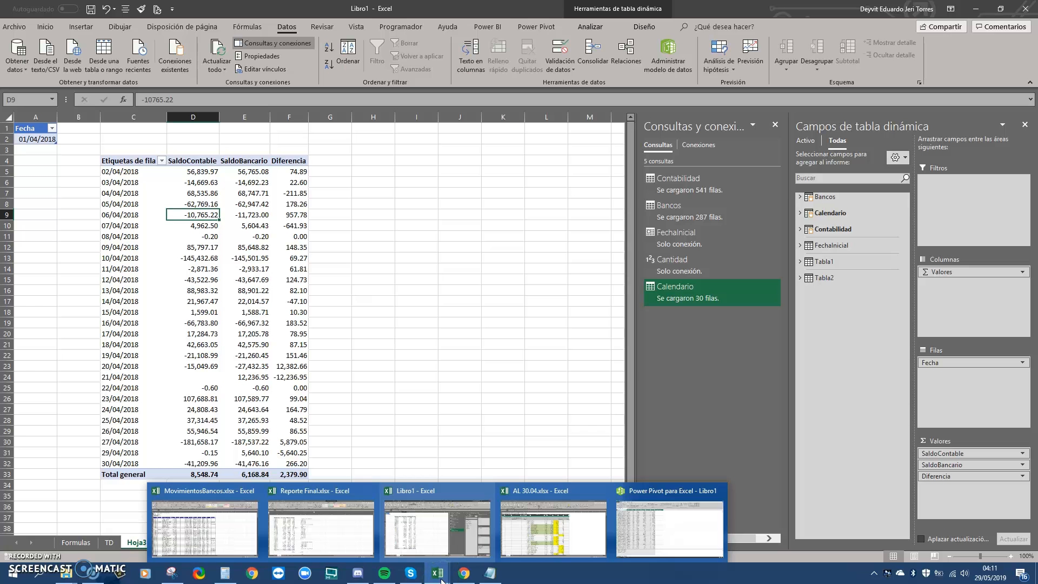
pyautogui.click(320, 538)
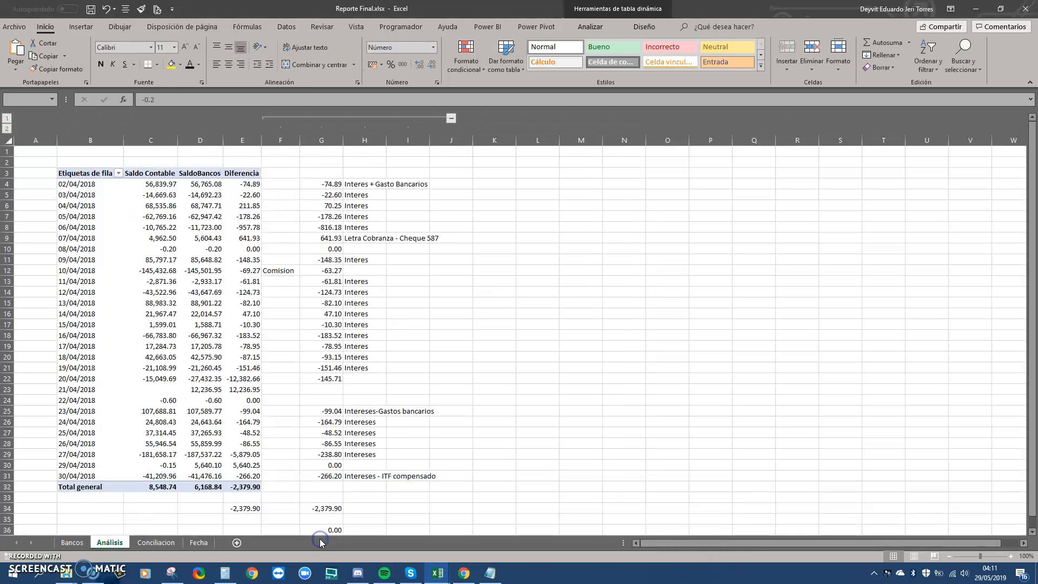
pyautogui.hotkey('alt', 'Tab')
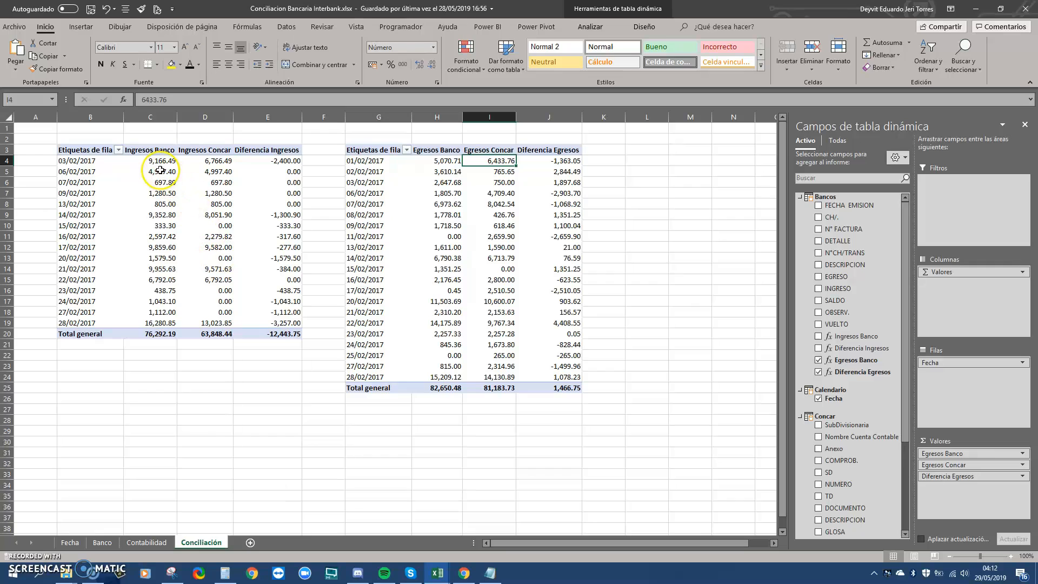
pyautogui.moveTo(160, 169)
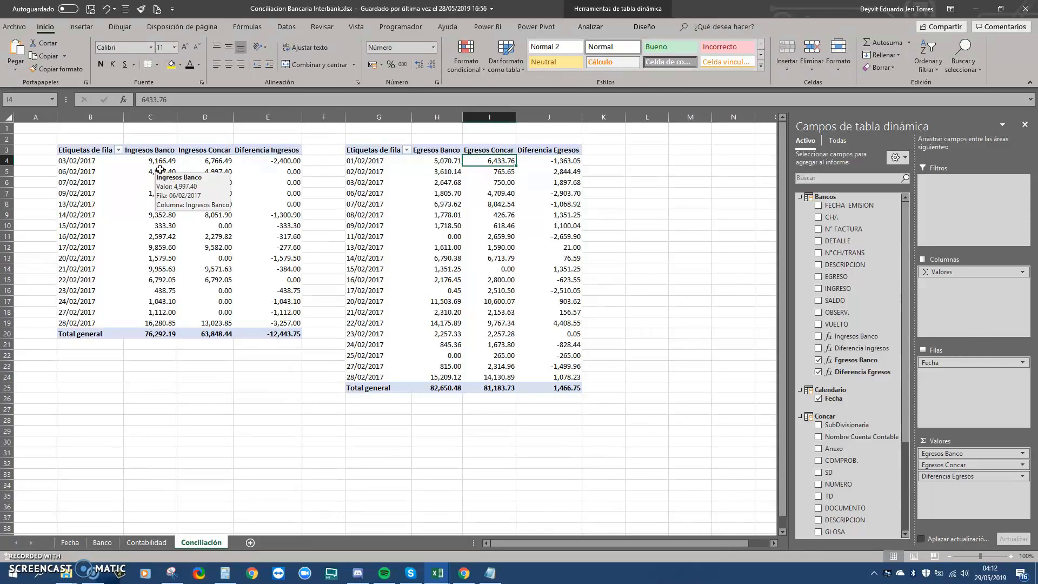
pyautogui.click(150, 154)
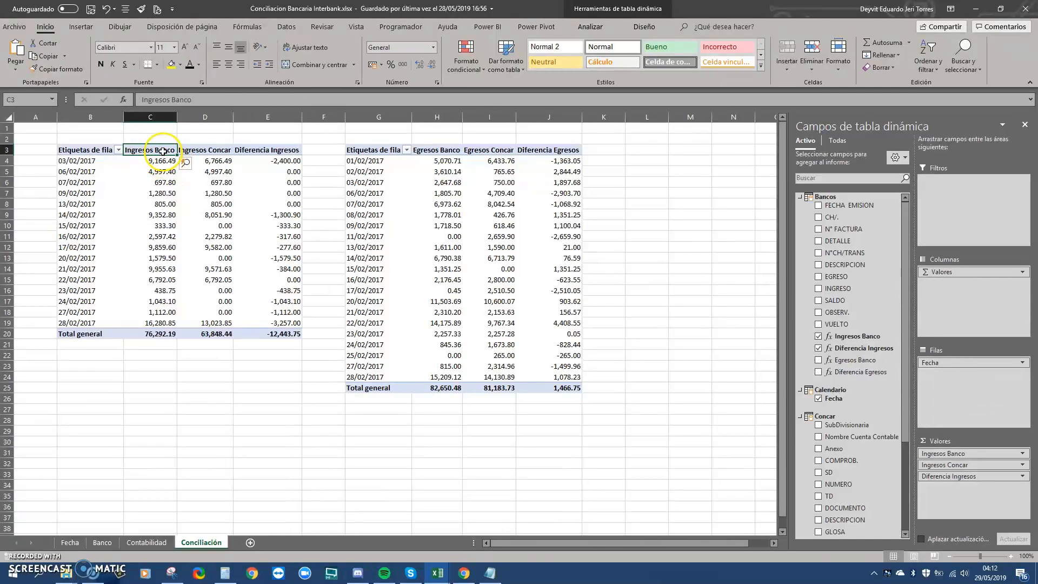
pyautogui.click(209, 151)
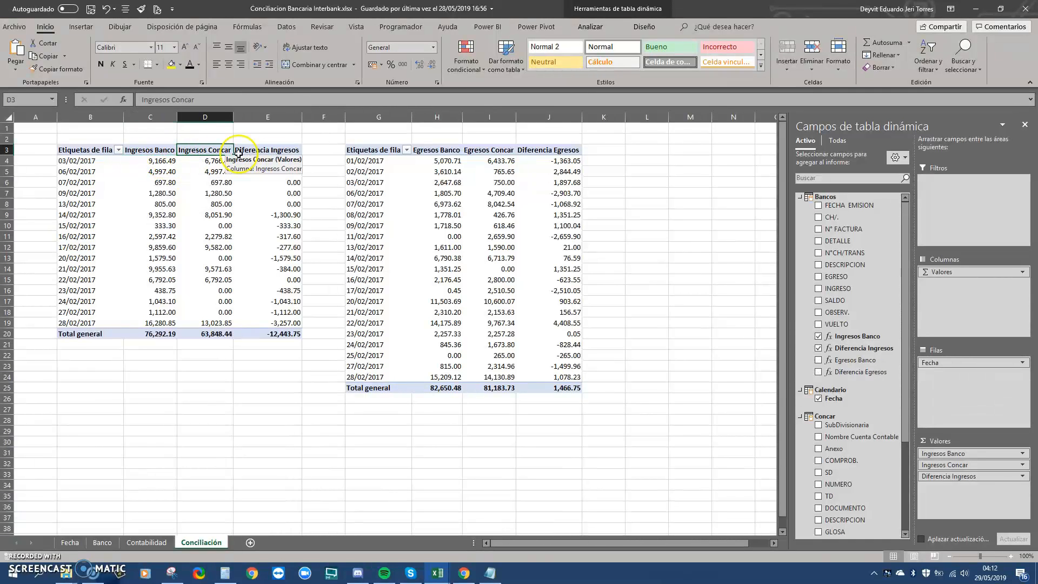
pyautogui.moveTo(271, 160); pyautogui.dragTo(274, 312)
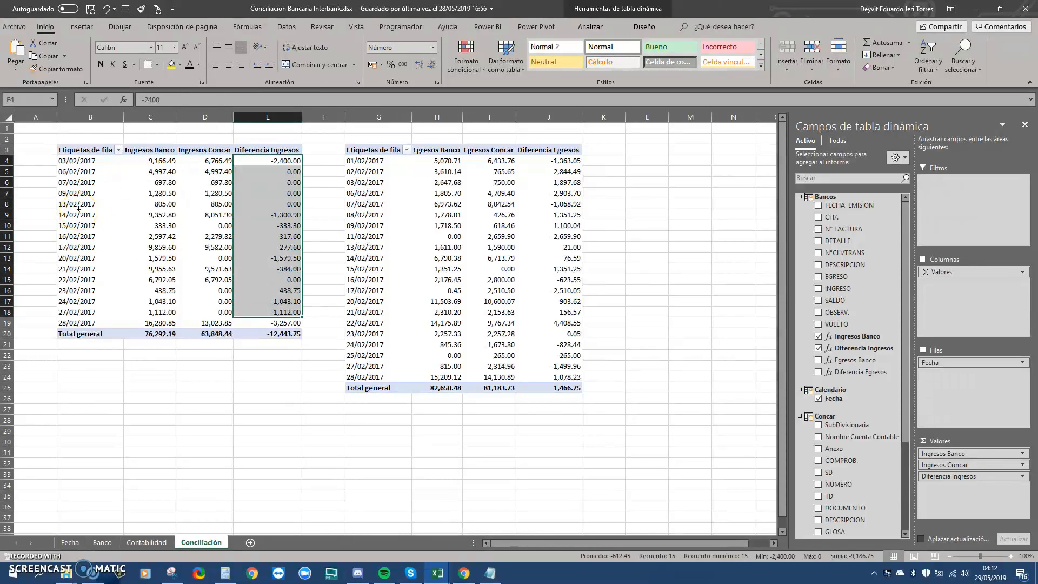
pyautogui.click(83, 184)
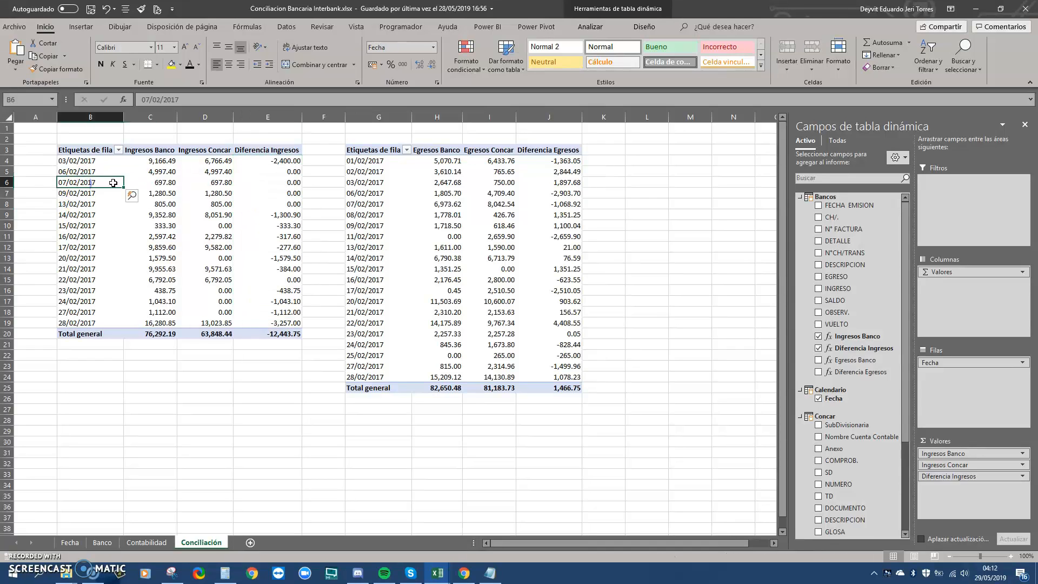
pyautogui.click(169, 162)
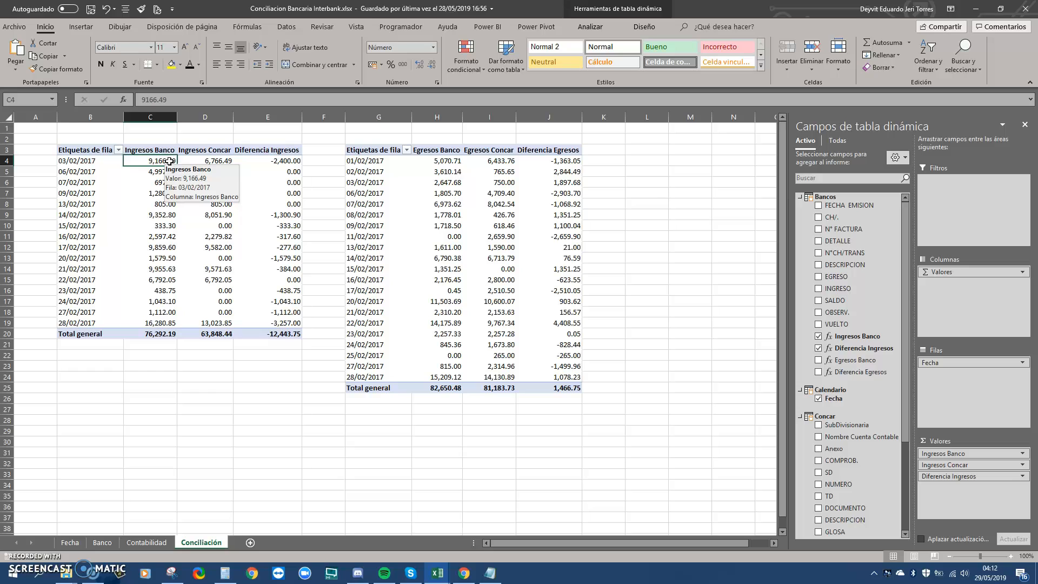
pyautogui.moveTo(292, 172); pyautogui.dragTo(285, 287)
pyautogui.click(284, 216)
pyautogui.click(478, 205)
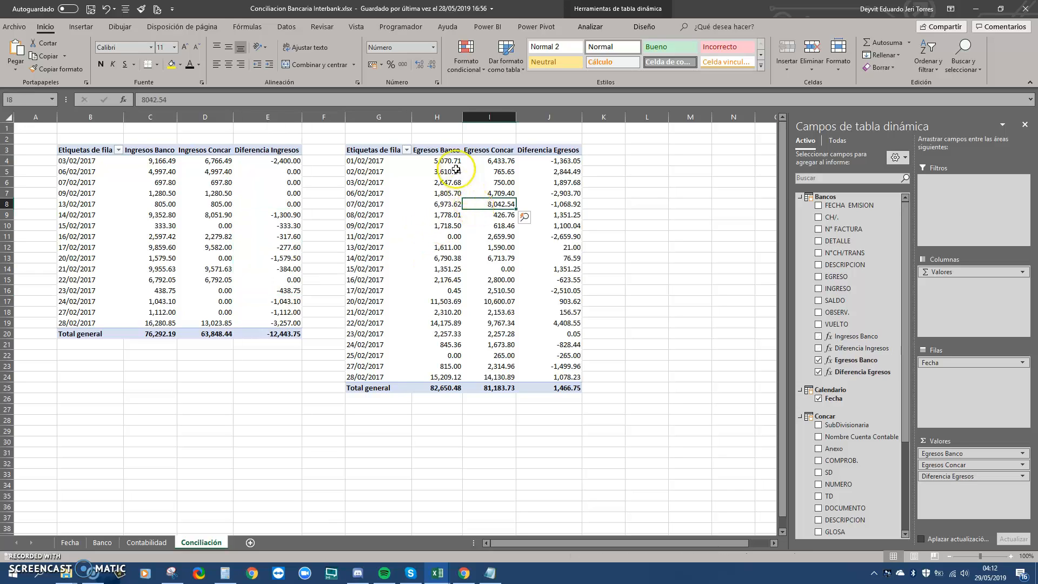
pyautogui.click(457, 150)
pyautogui.moveTo(549, 161); pyautogui.dragTo(556, 339)
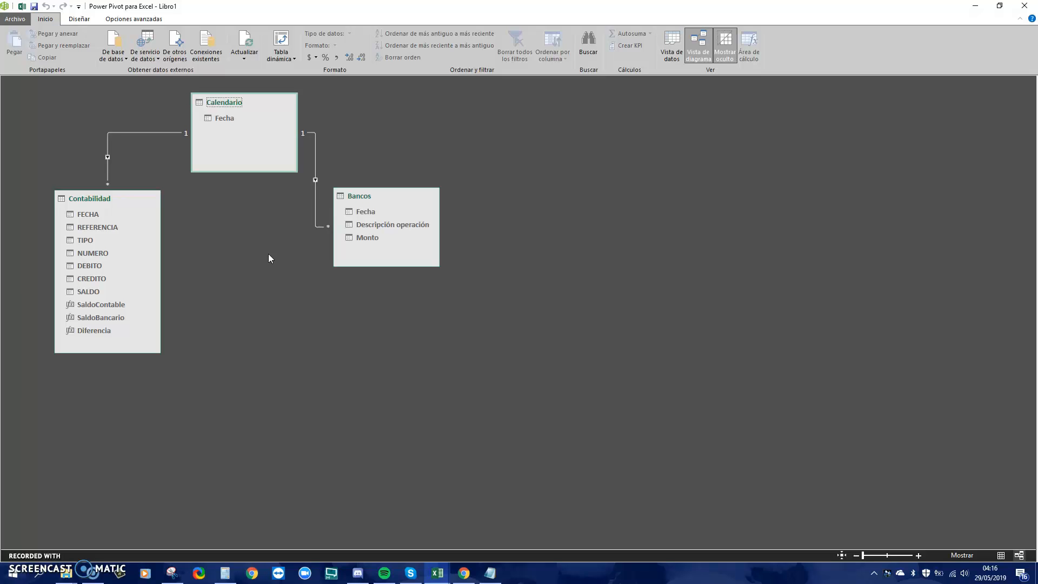
pyautogui.click(308, 132)
pyautogui.click(429, 365)
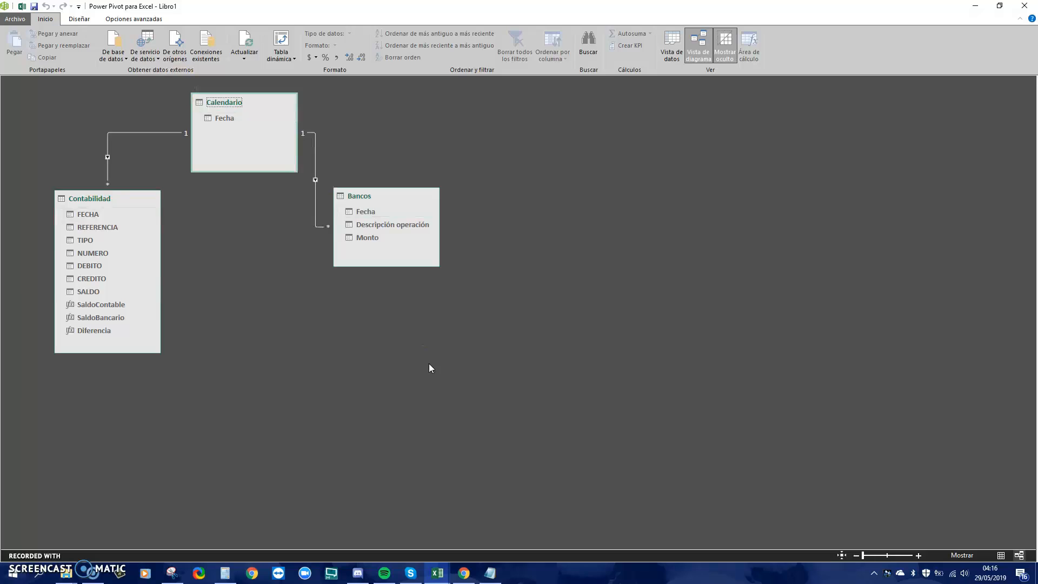